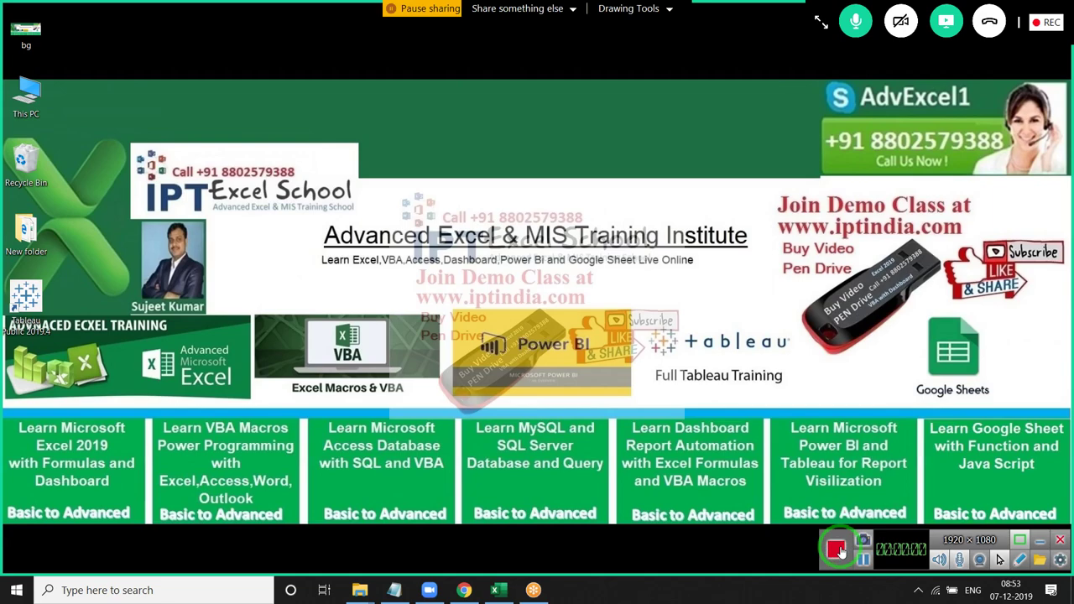
# Bring up the DD workbook window and briefly look over the conditional formatting menu.
pyautogui.click(498, 590)
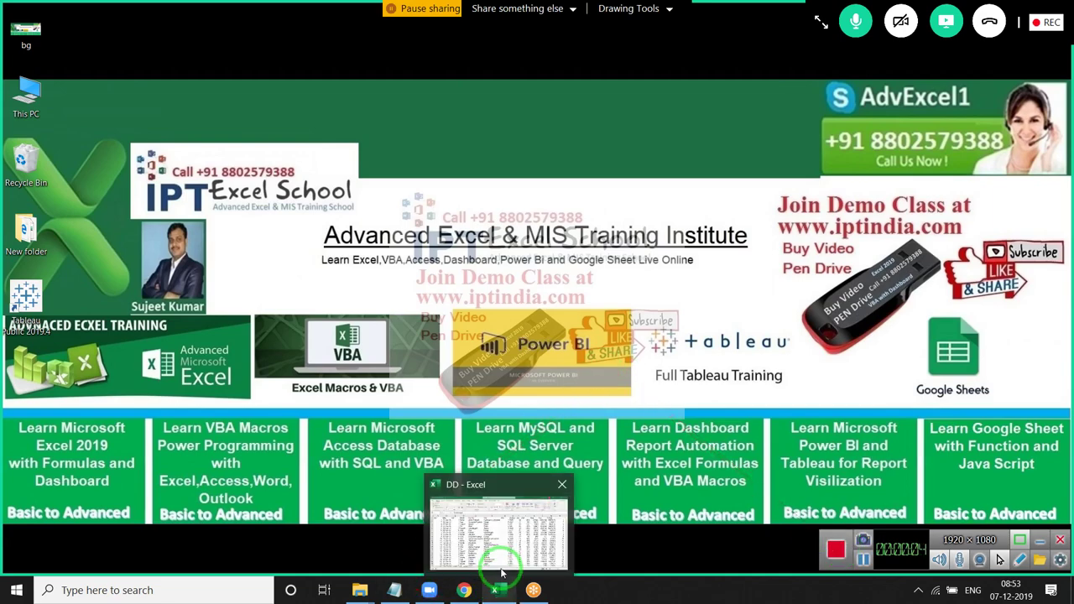
pyautogui.click(500, 569)
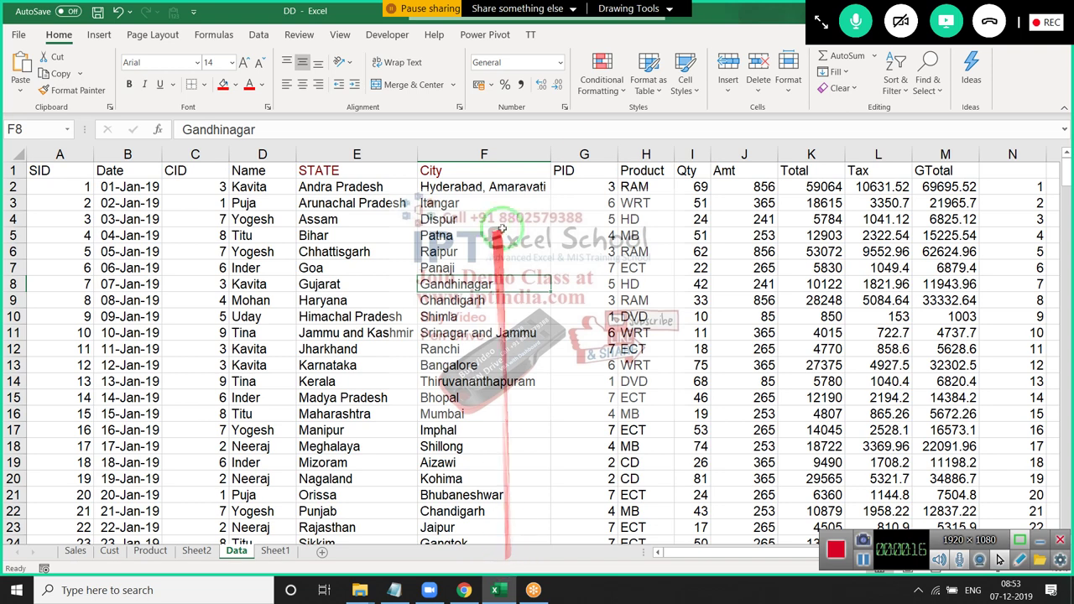
pyautogui.click(601, 77)
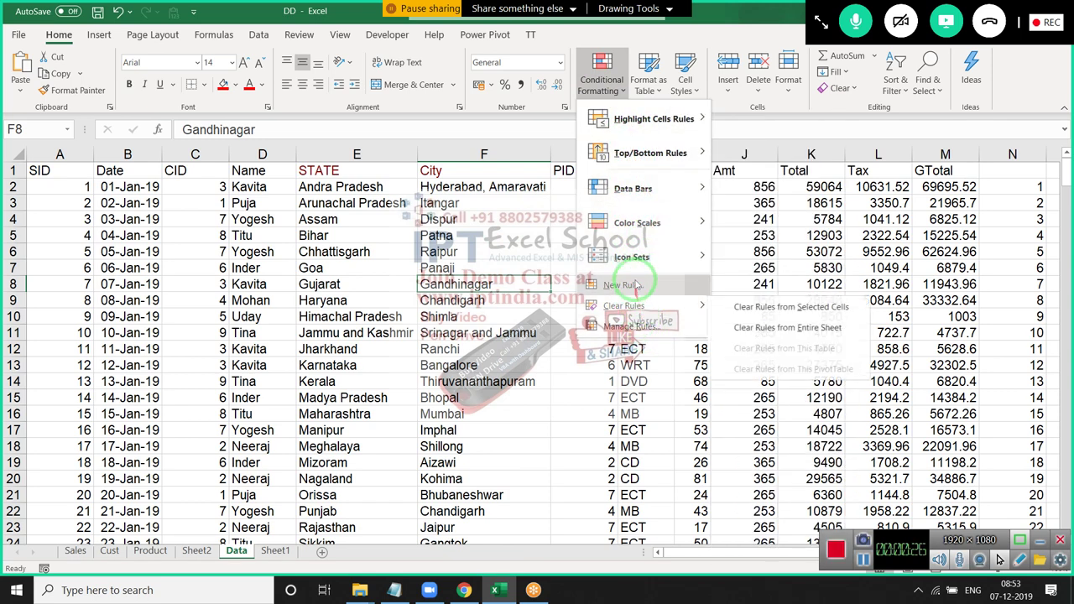
pyautogui.moveTo(654, 119)
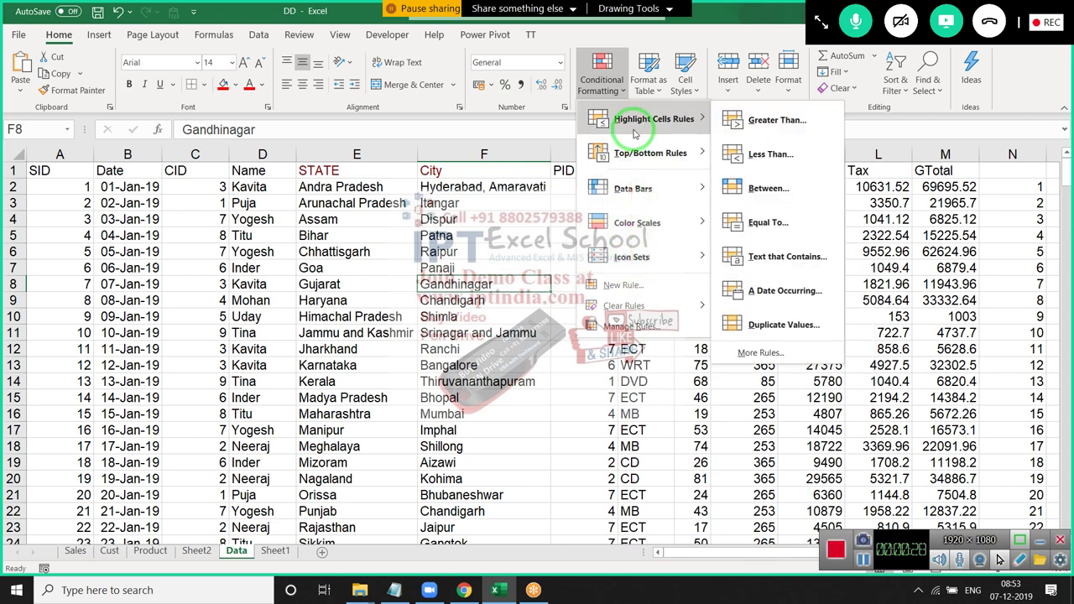
pyautogui.click(451, 220)
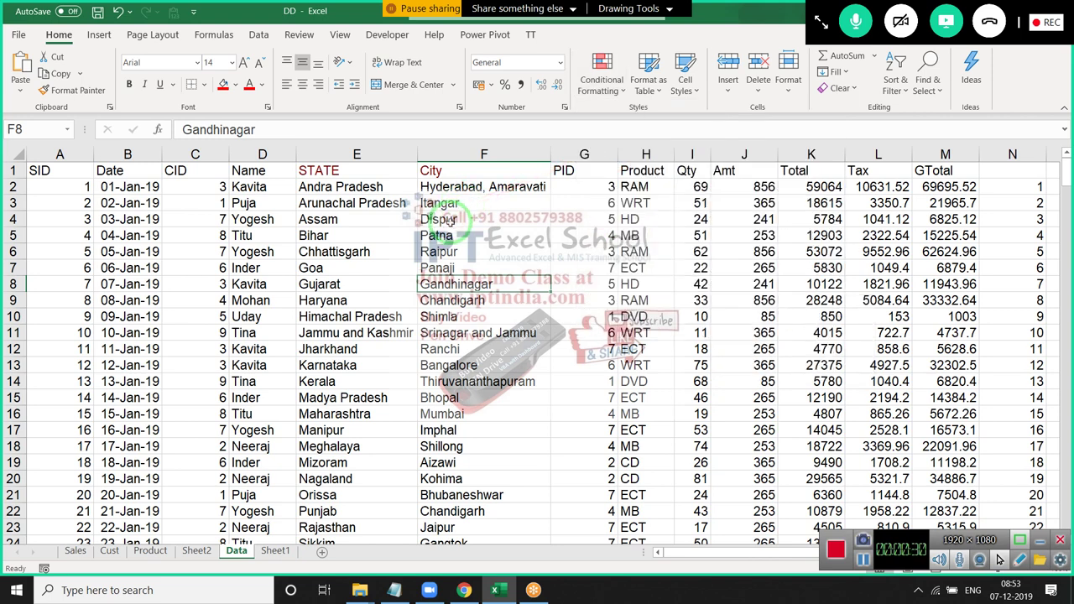
# Copy the Name column D and Qty column I from the Data sheet, then go to Sheet1.
pyautogui.click(247, 219)
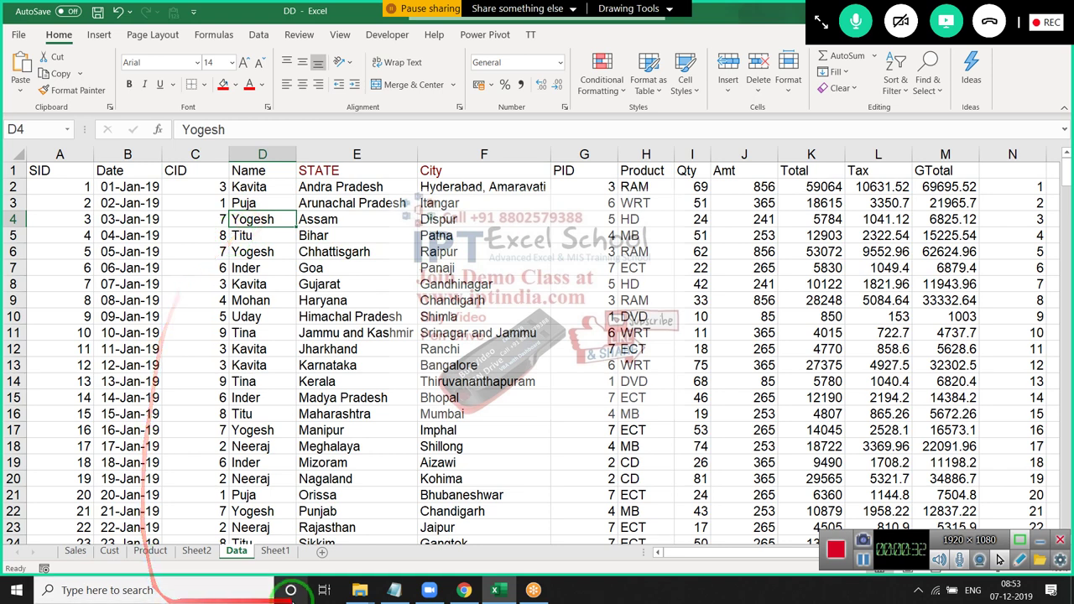
pyautogui.moveTo(290, 590); pyautogui.dragTo(382, 206)
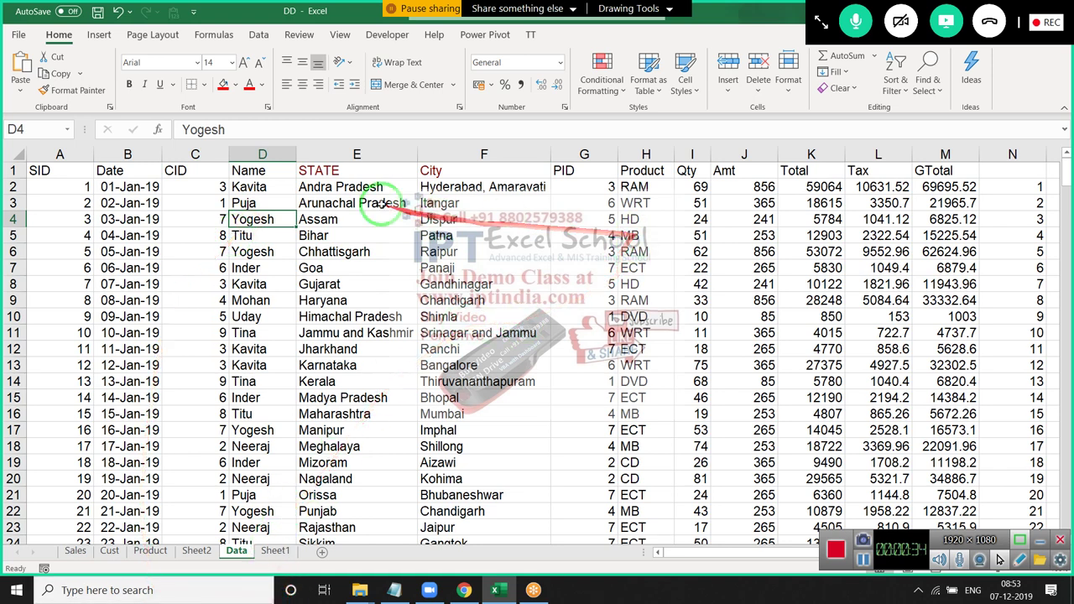
pyautogui.click(262, 154)
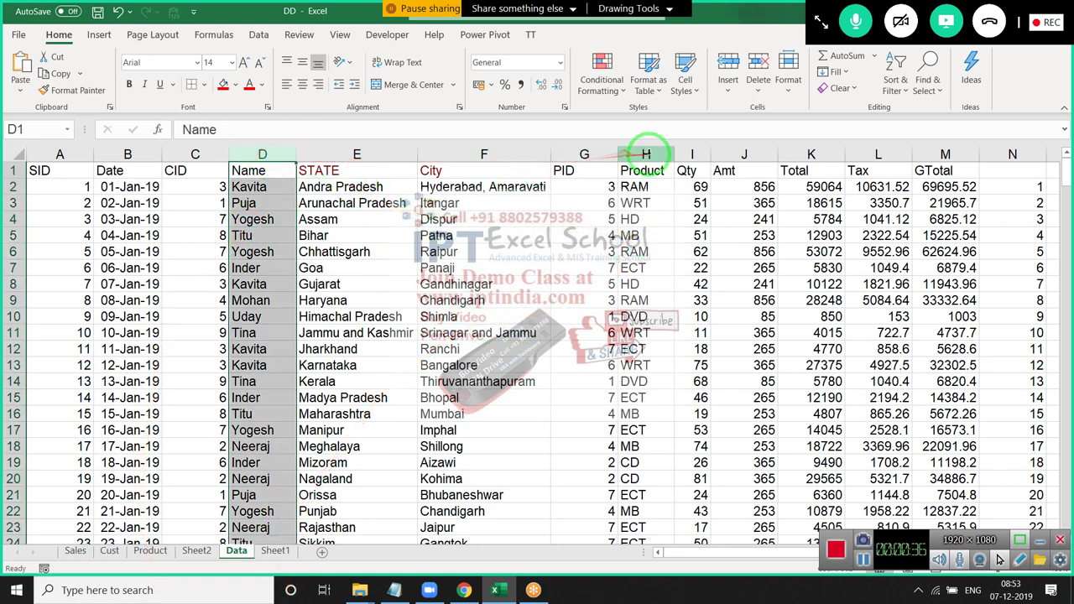
pyautogui.hotkey('ctrl', 'c')
pyautogui.click(691, 155)
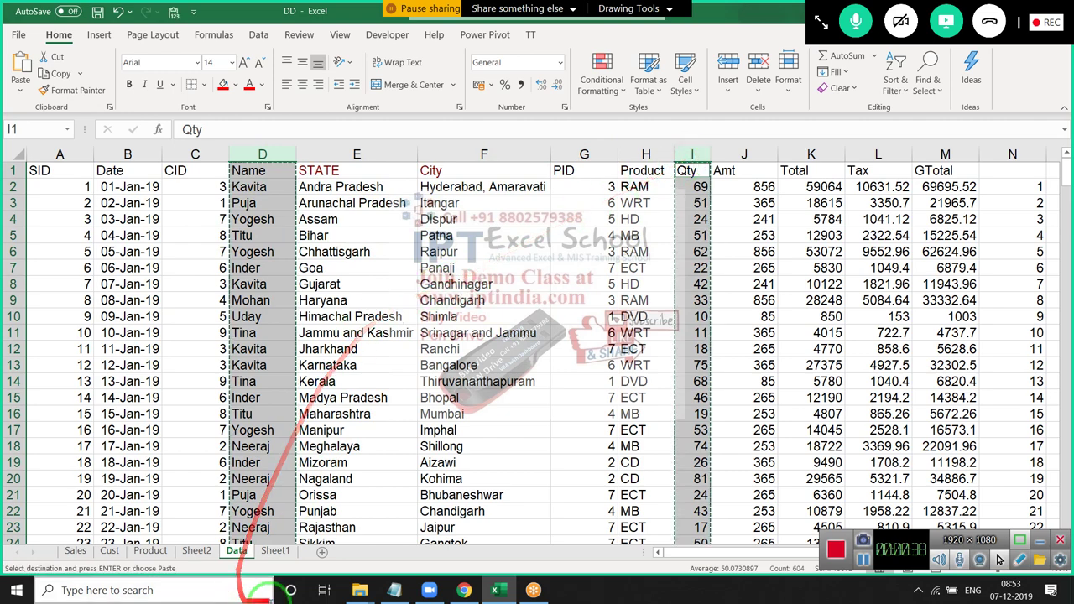
pyautogui.click(274, 550)
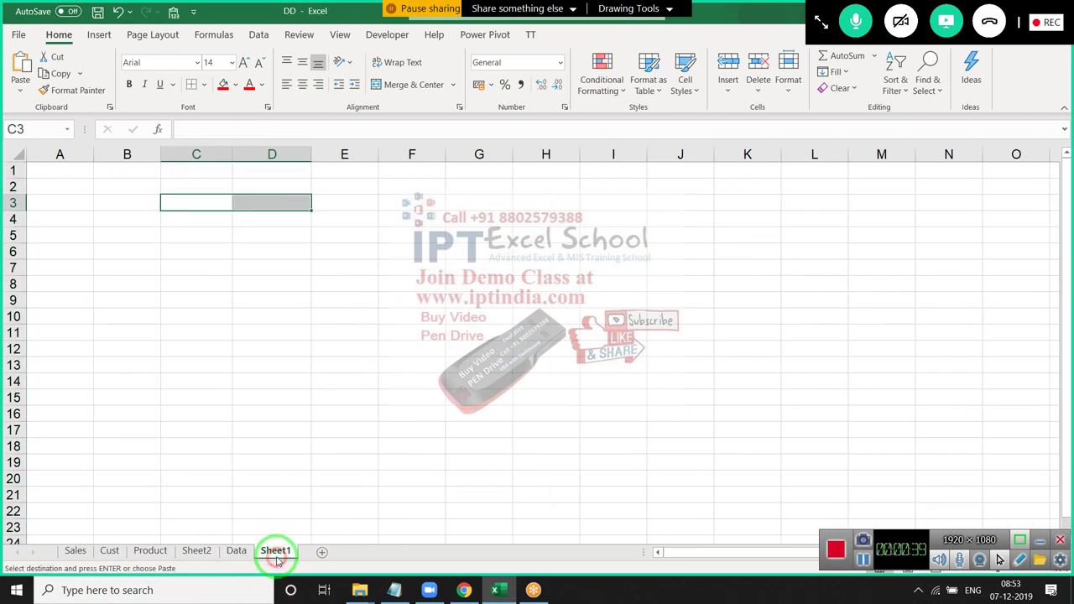
# Paste the columns at A1, rename the Qty header to Score, and autofit column B.
pyautogui.click(73, 170)
pyautogui.hotkey('ctrl', 'v')
pyautogui.click(113, 170)
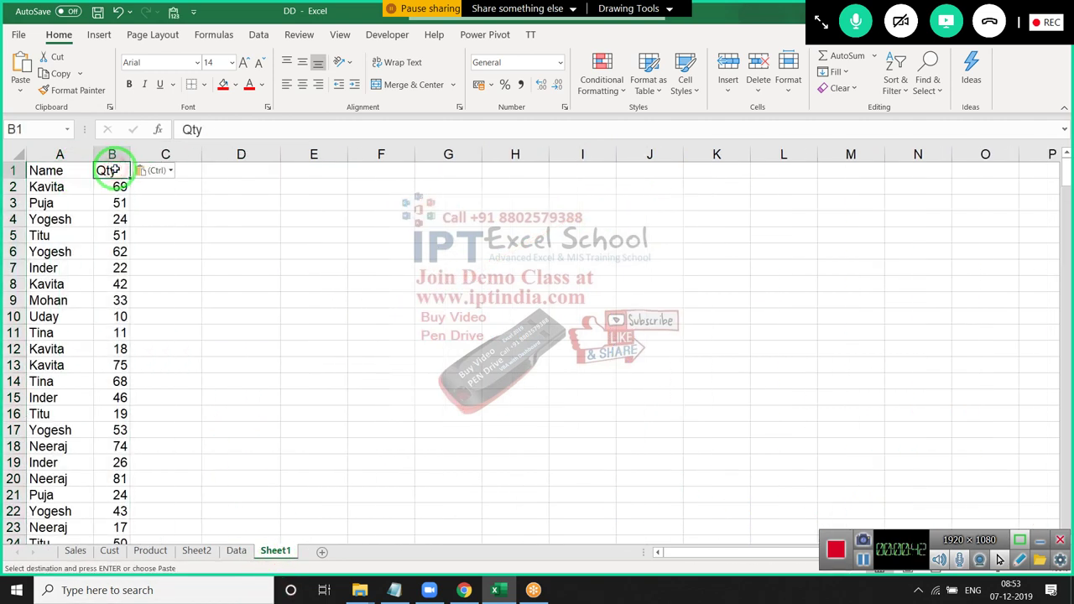
pyautogui.write('Score')
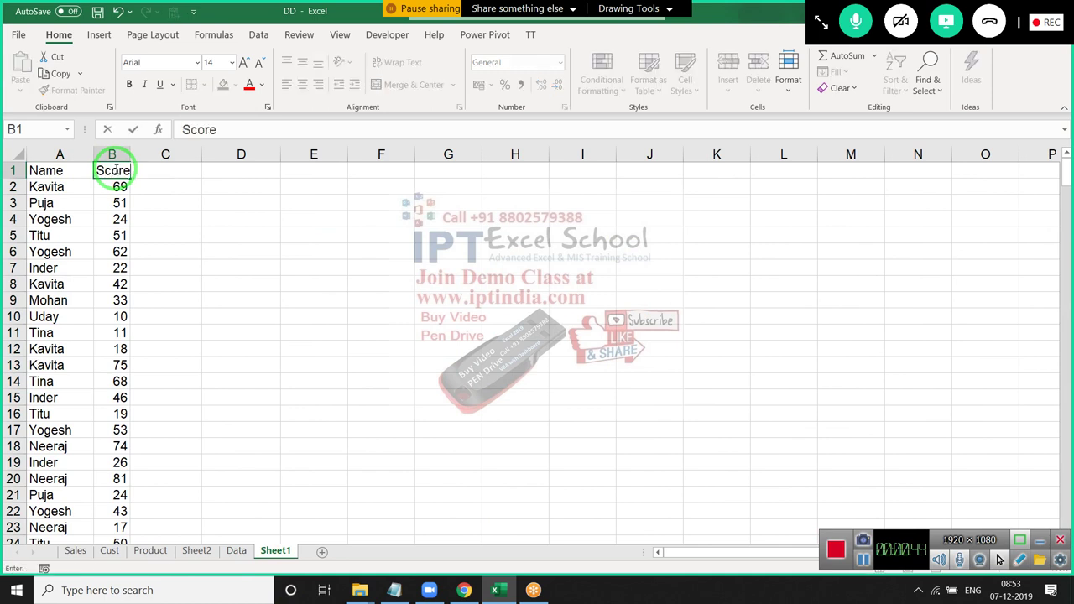
pyautogui.press('Return')
pyautogui.doubleClick(131, 155)
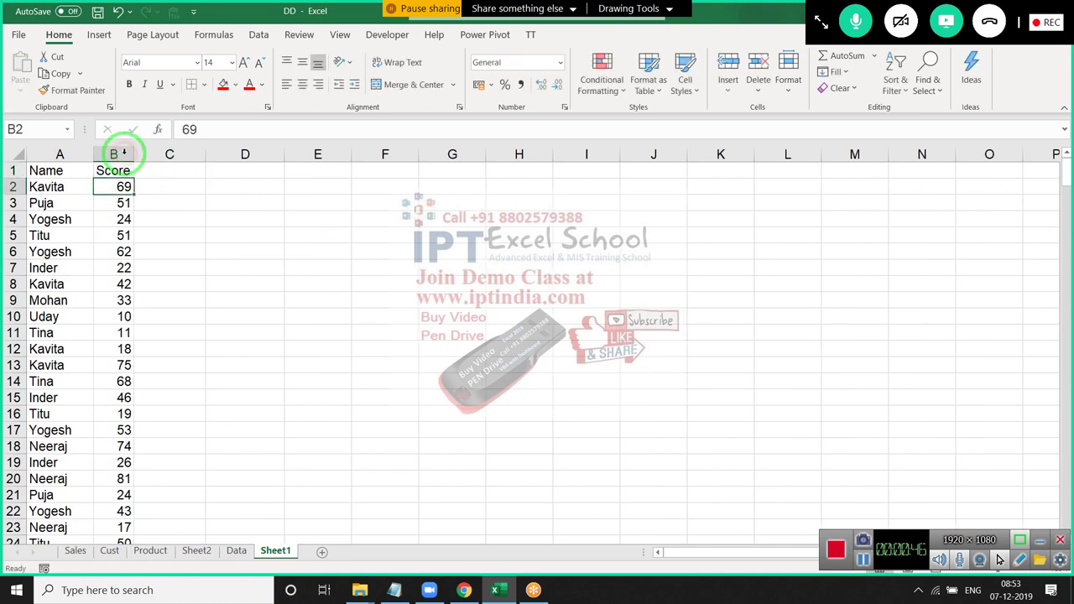
# Enter the grade key in D2:E4: >60 Pass, 40-60 Re-Test, <40 Fail.
pyautogui.click(238, 195)
pyautogui.write('>60')
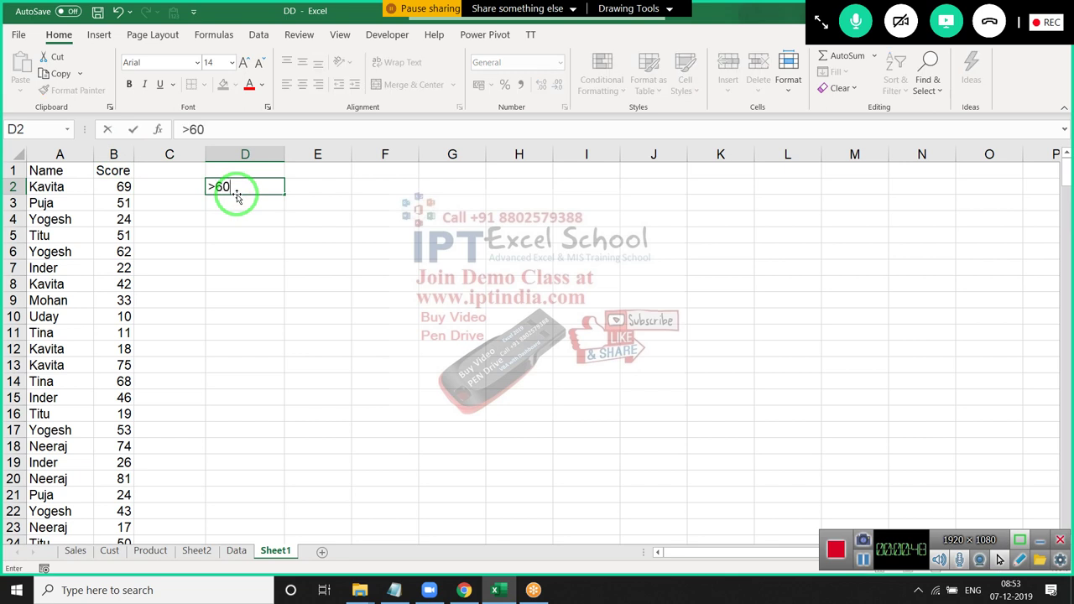
pyautogui.press('Tab')
pyautogui.write('Pa')
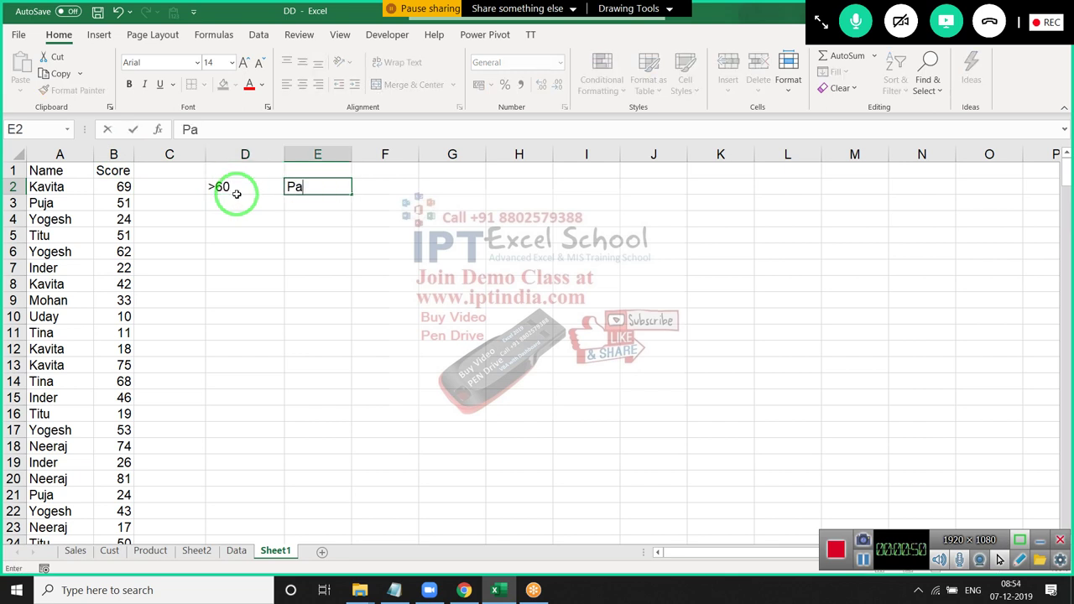
pyautogui.write('ss')
pyautogui.press('Return')
pyautogui.write('40-60')
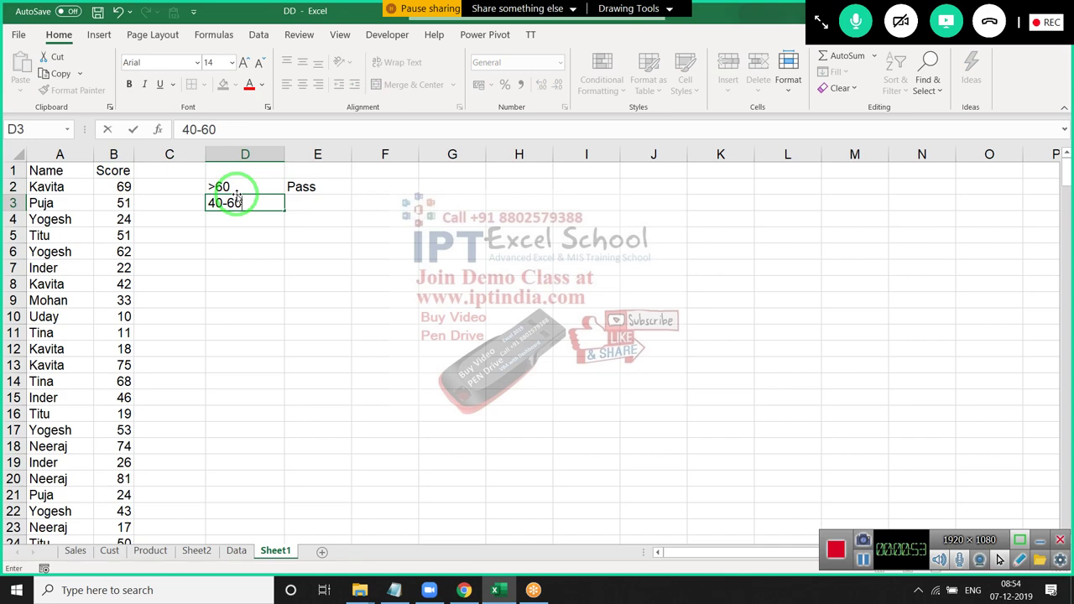
pyautogui.press('Tab')
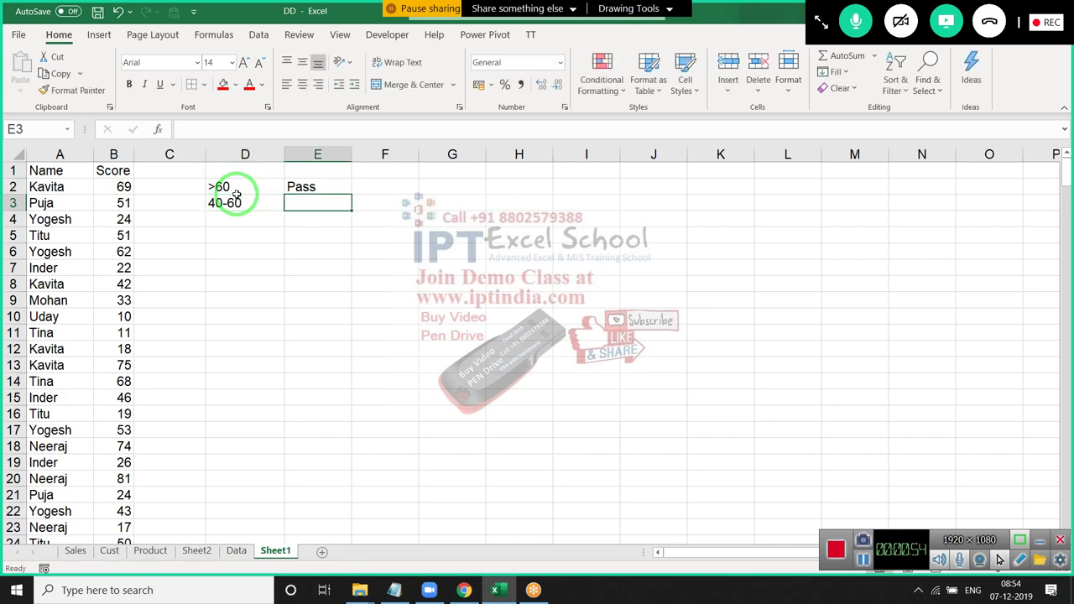
pyautogui.write('Re-Test')
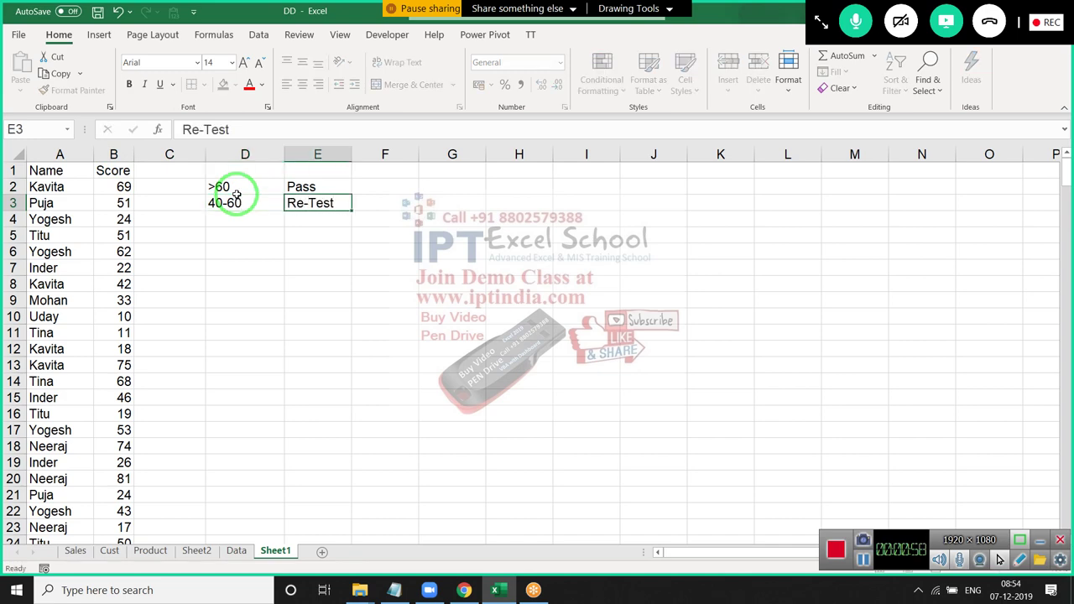
pyautogui.press('Return')
pyautogui.write('<')
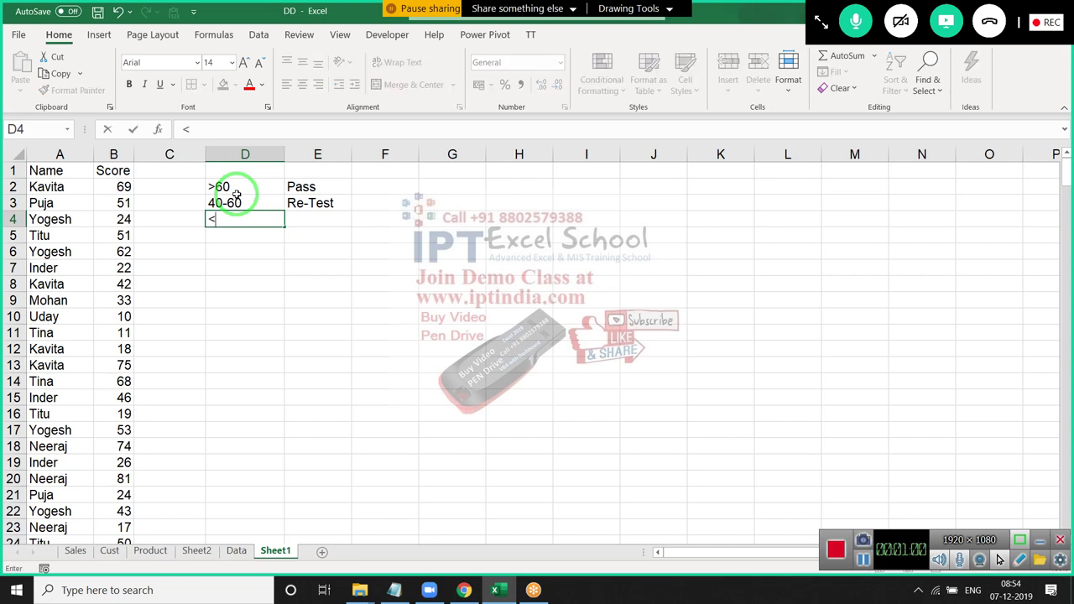
pyautogui.write('40')
pyautogui.press('Tab')
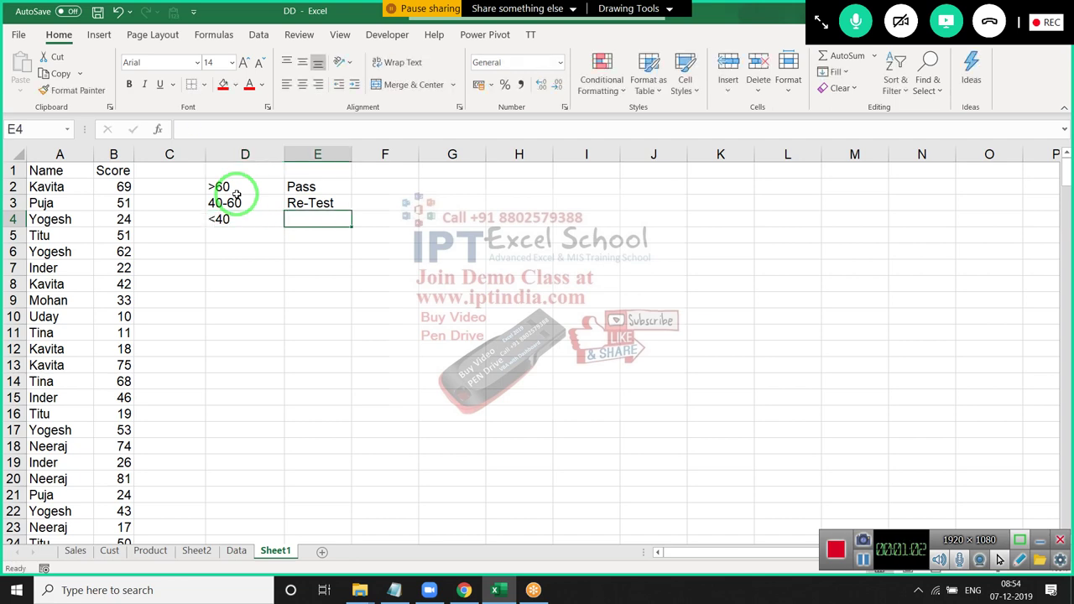
pyautogui.write('Fail')
pyautogui.press('Return')
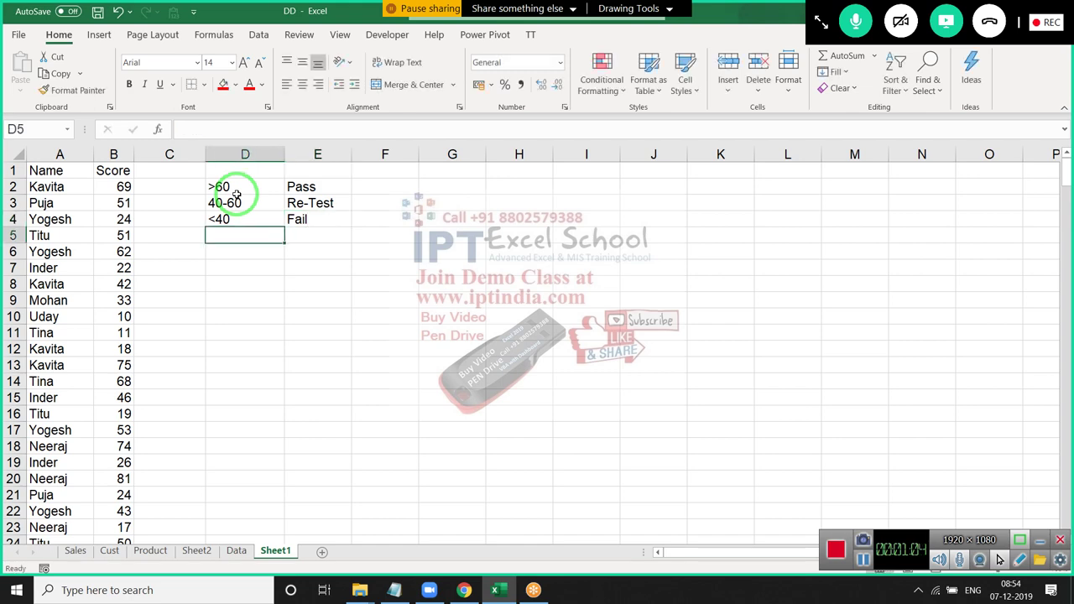
pyautogui.press('Up')
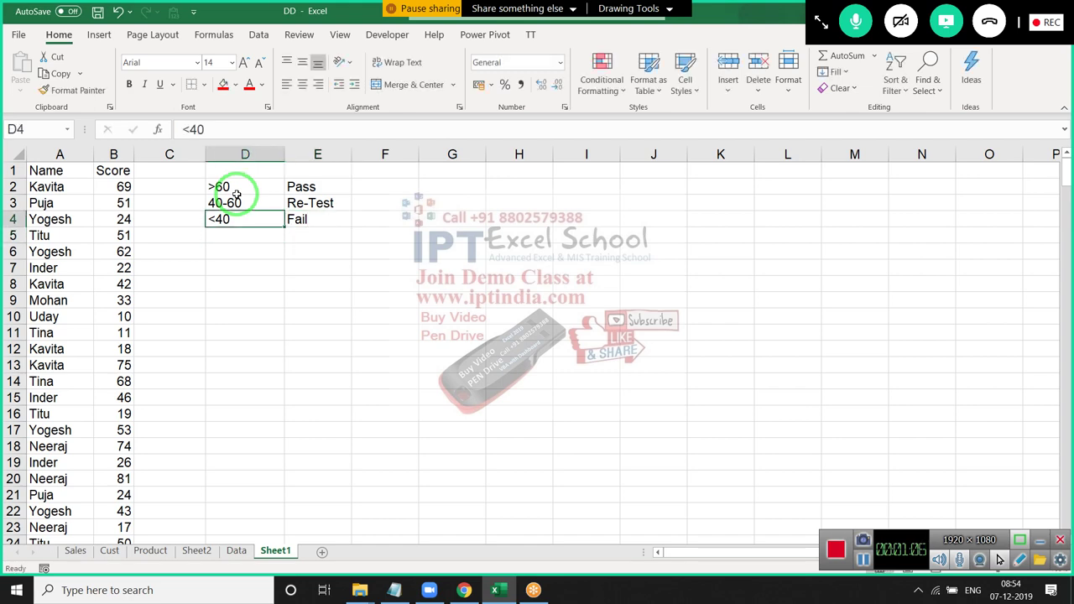
pyautogui.click(237, 198)
pyautogui.press('Right')
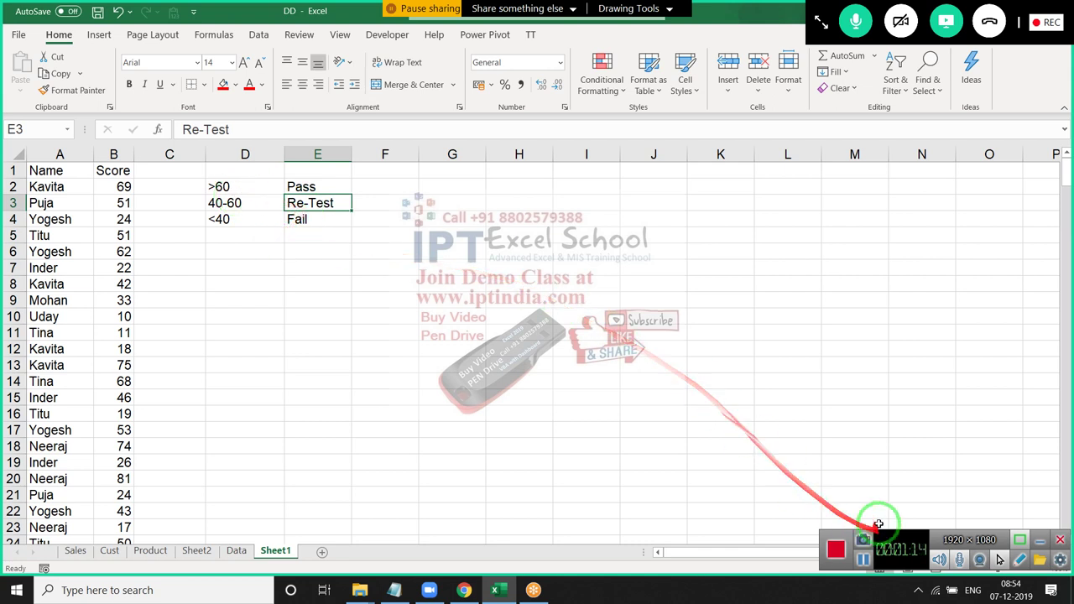
pyautogui.click(999, 560)
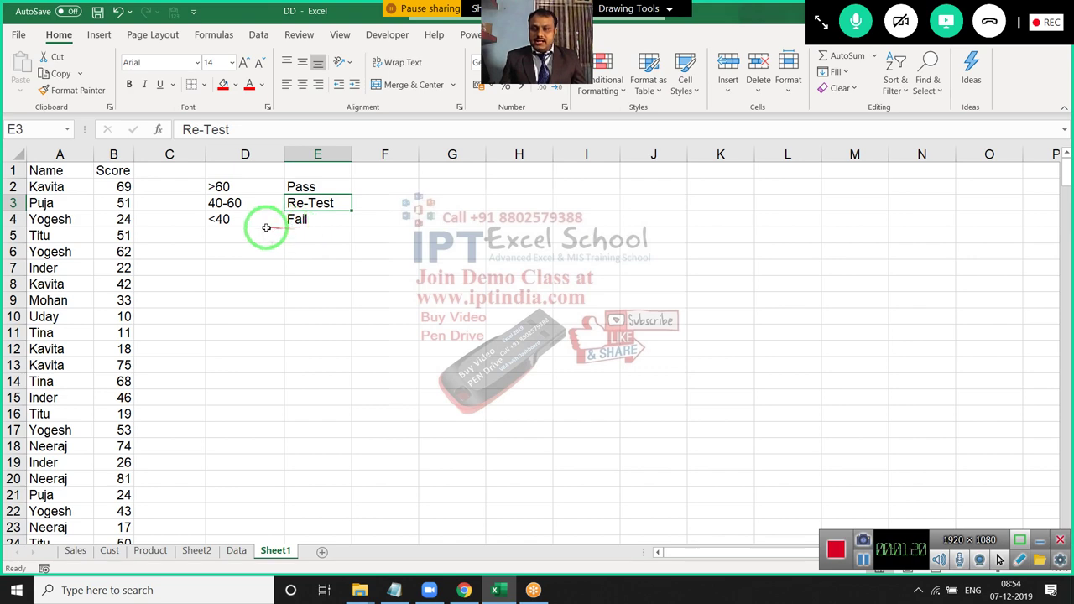
pyautogui.press('Up')
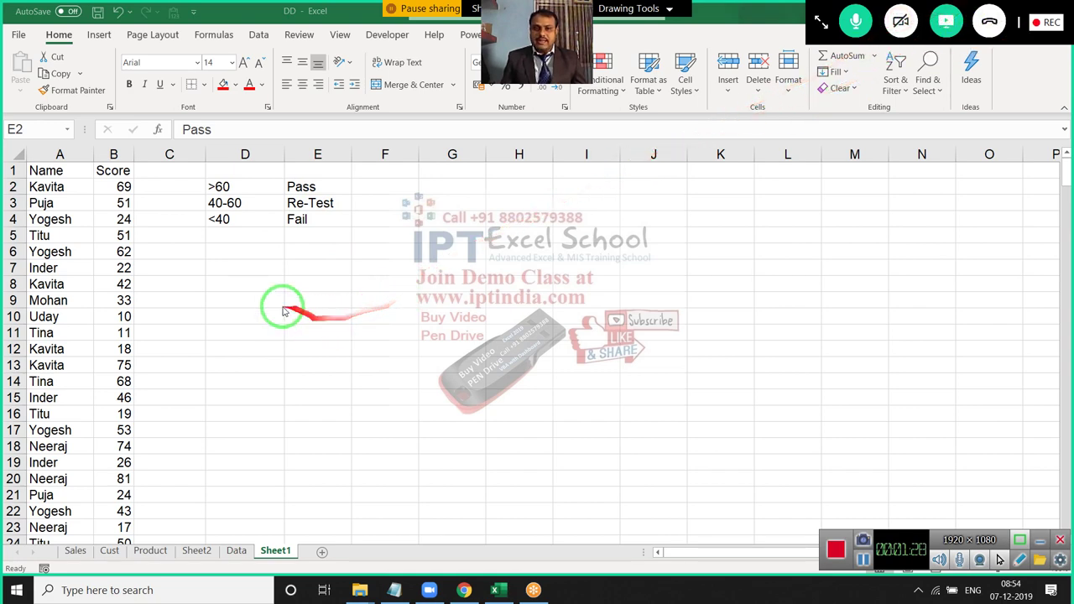
pyautogui.click(138, 190)
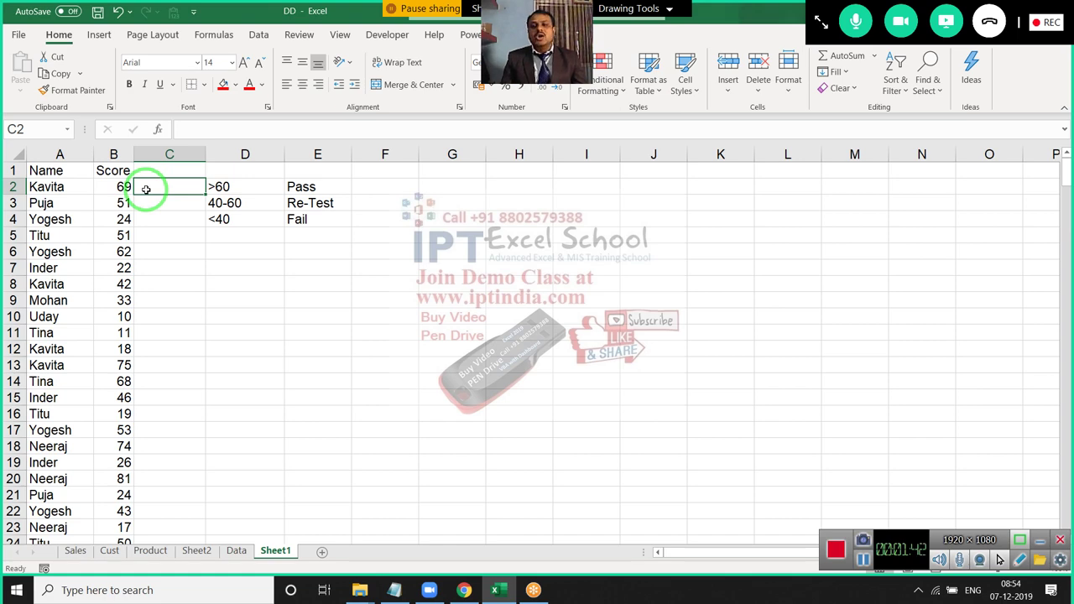
# Apply the Indicators '3 Symbols (Uncircled)' icon set to scores B2:B302.
pyautogui.press('Left')
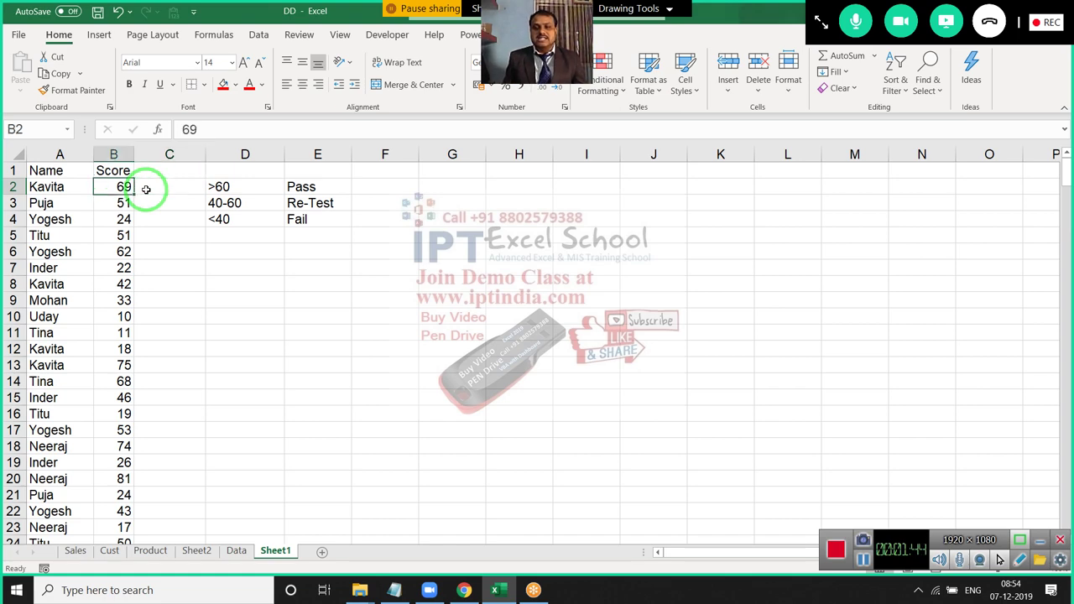
pyautogui.hotkey('ctrl', 'shift', 'Down')
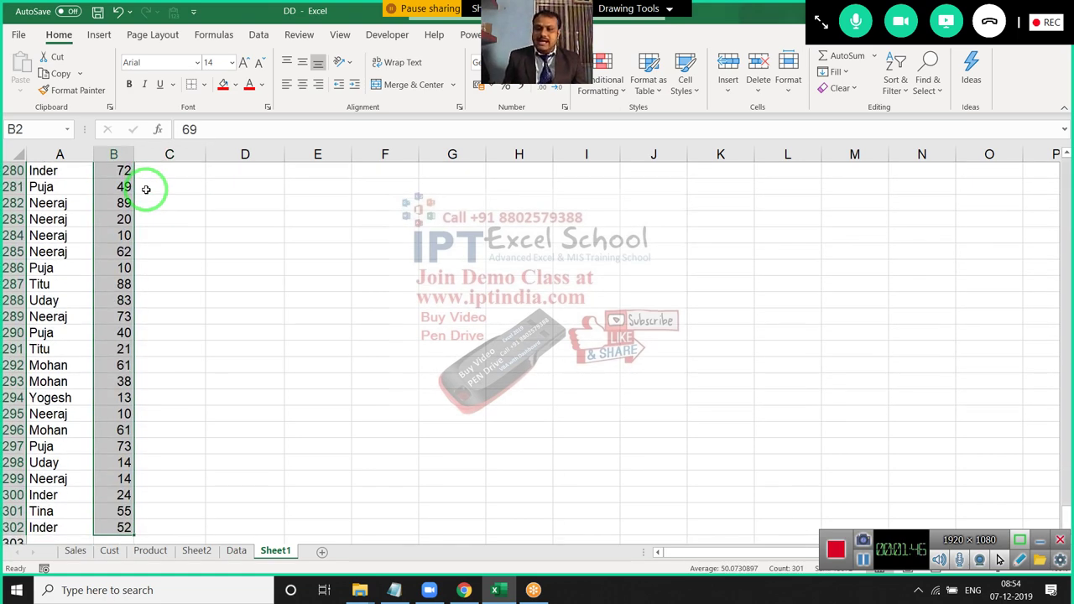
pyautogui.hotkey('ctrl', 'Up')
pyautogui.press('Down')
pyautogui.hotkey('ctrl', 'shift', 'Down')
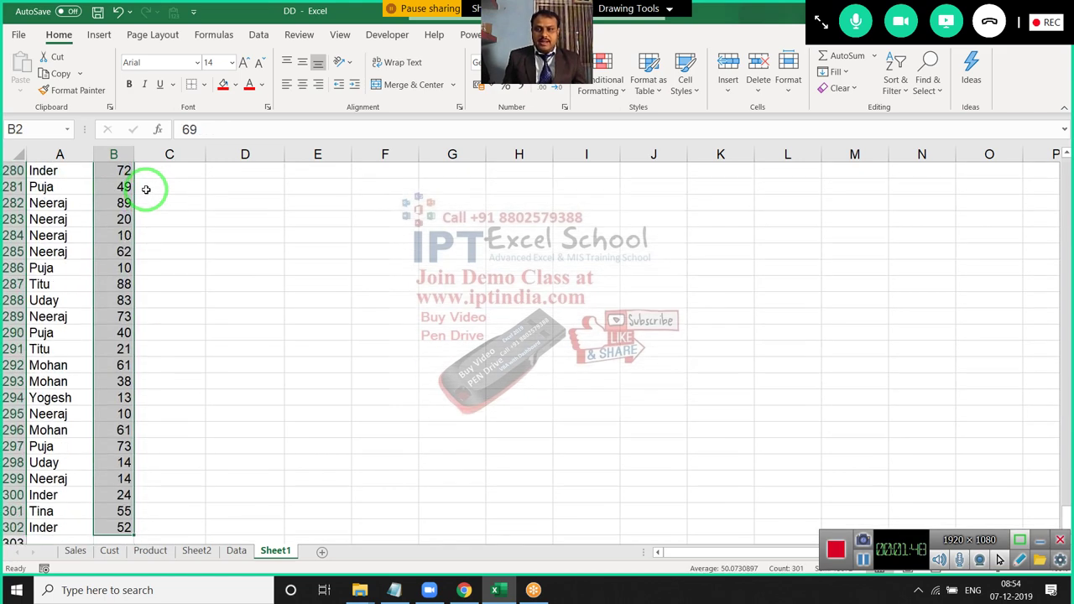
pyautogui.scroll(7, 211, 276)
pyautogui.scroll(9, 211, 275)
pyautogui.scroll(15, 211, 275)
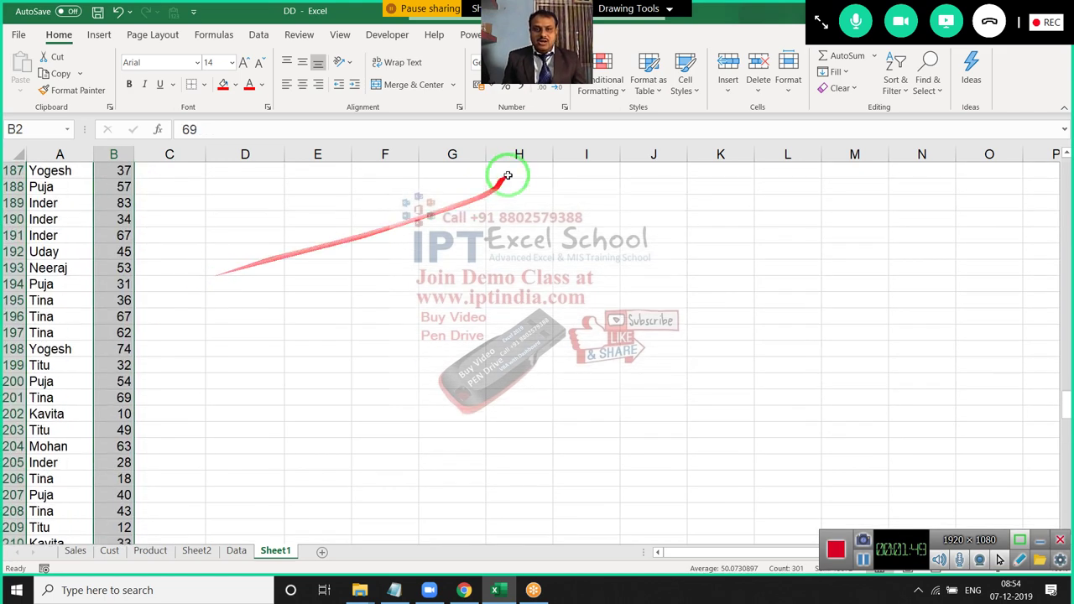
pyautogui.click(587, 84)
pyautogui.moveTo(631, 257)
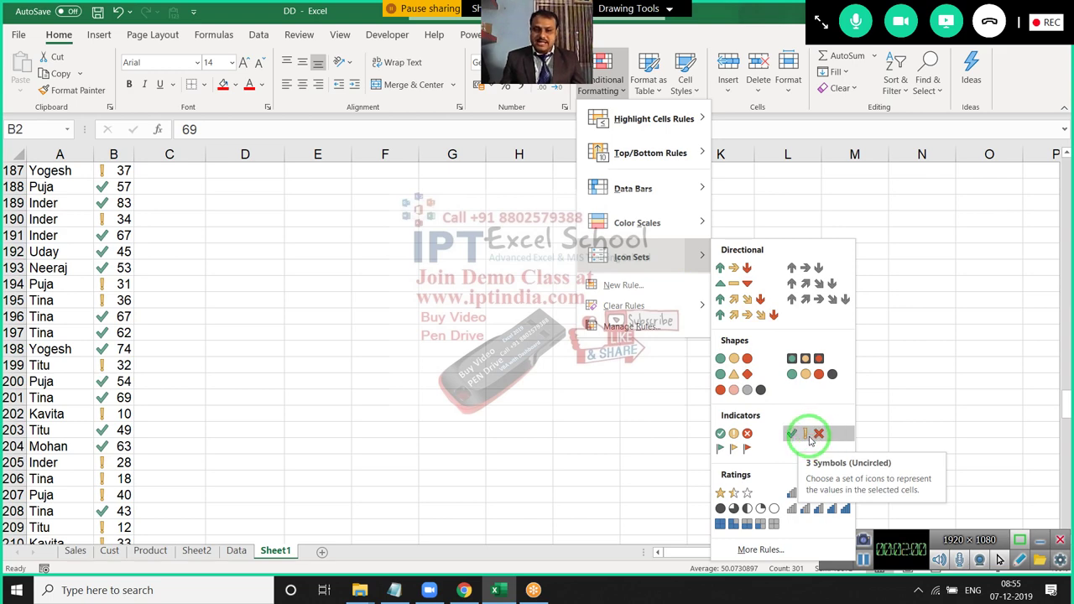
pyautogui.click(811, 438)
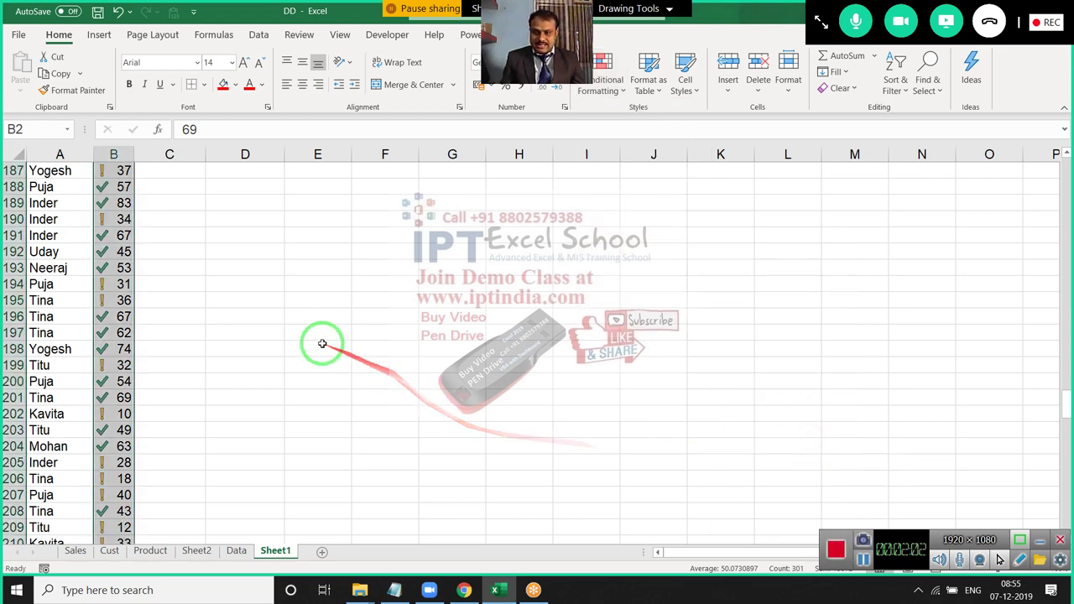
pyautogui.scroll(9, 322, 340)
pyautogui.scroll(6, 322, 342)
pyautogui.scroll(17, 321, 343)
pyautogui.scroll(1, 321, 342)
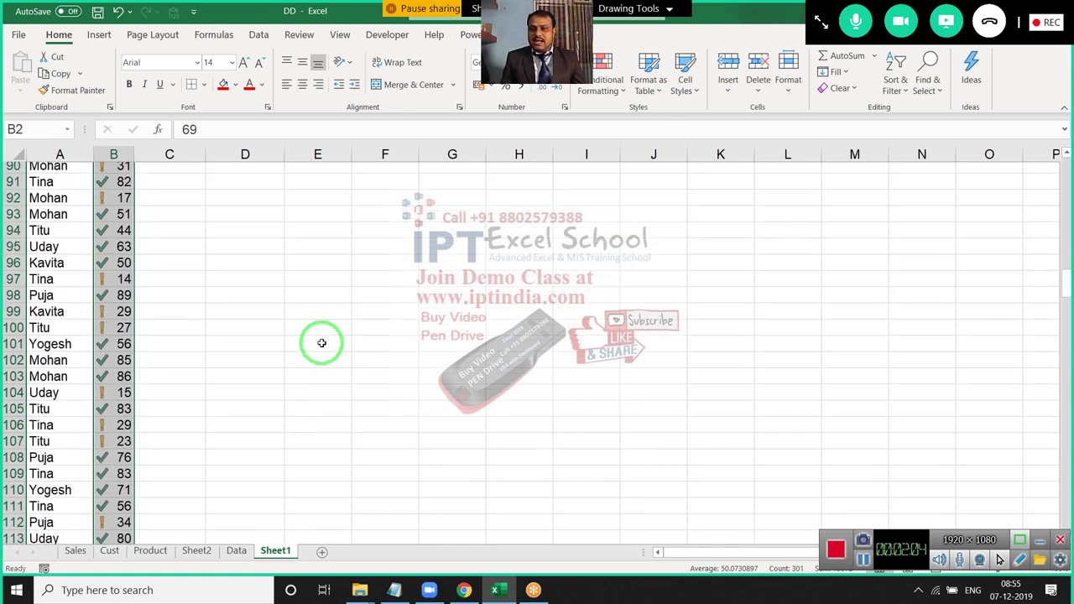
pyautogui.scroll(10, 321, 343)
pyautogui.scroll(9, 322, 343)
pyautogui.scroll(11, 321, 342)
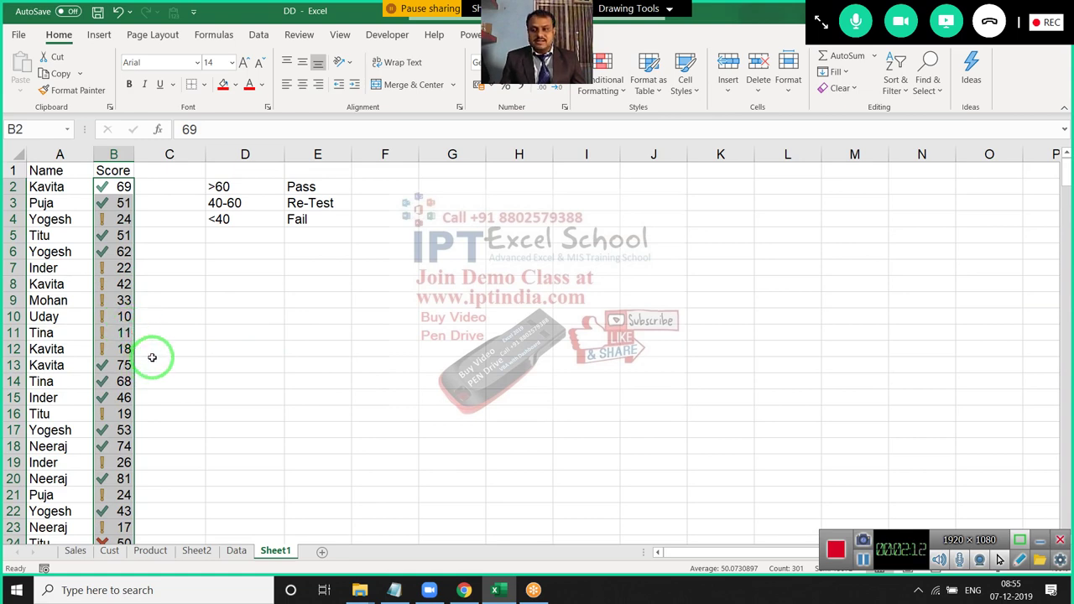
pyautogui.scroll(-4, 151, 357)
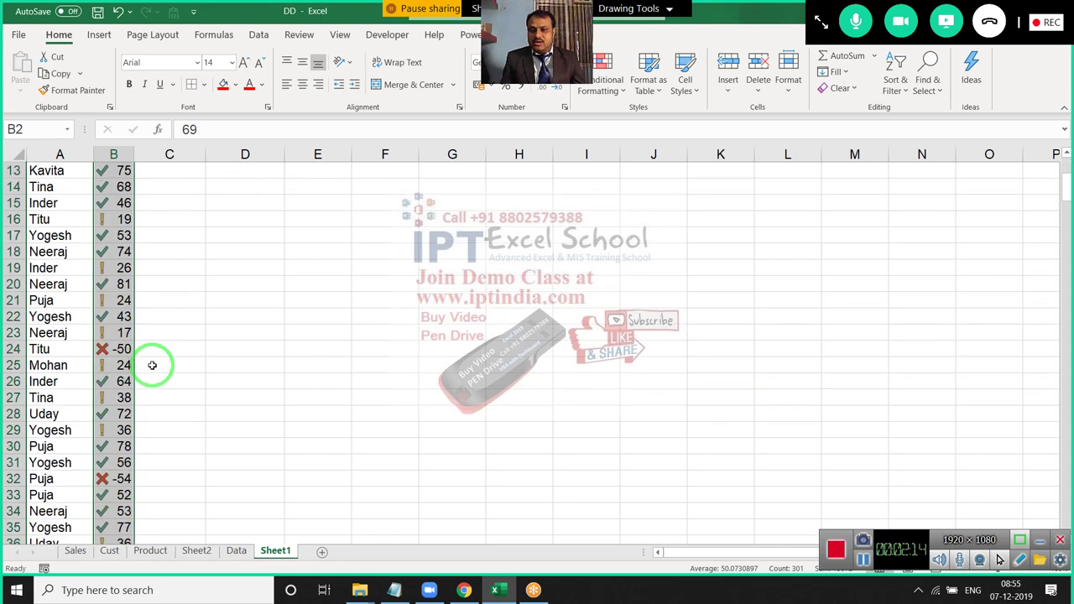
pyautogui.scroll(4, 152, 365)
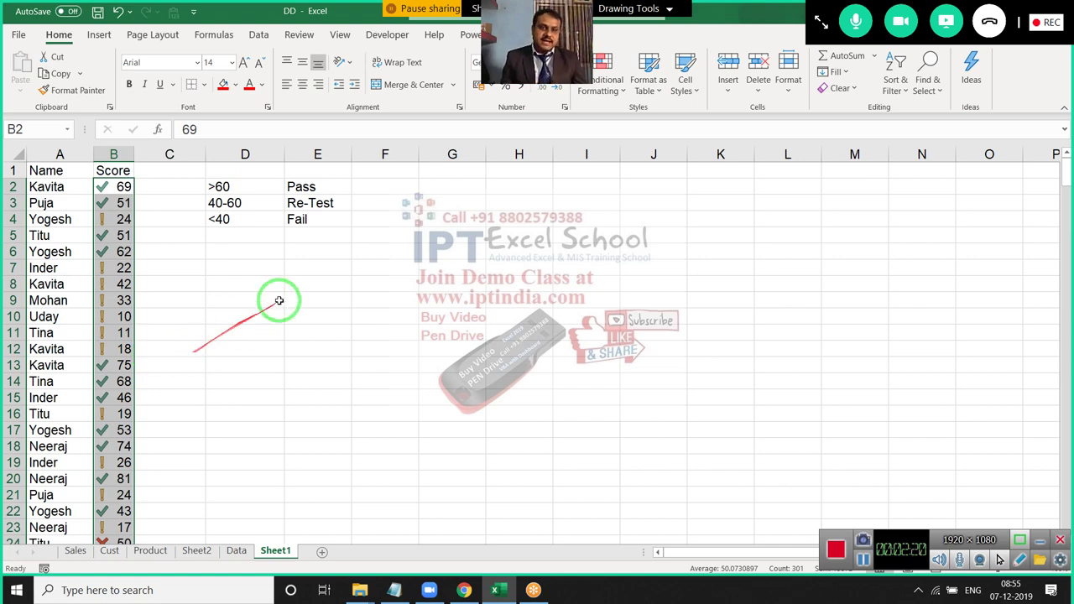
# Edit the score icon-set rule to use Number thresholds of 60 and 40, and apply it.
pyautogui.click(611, 88)
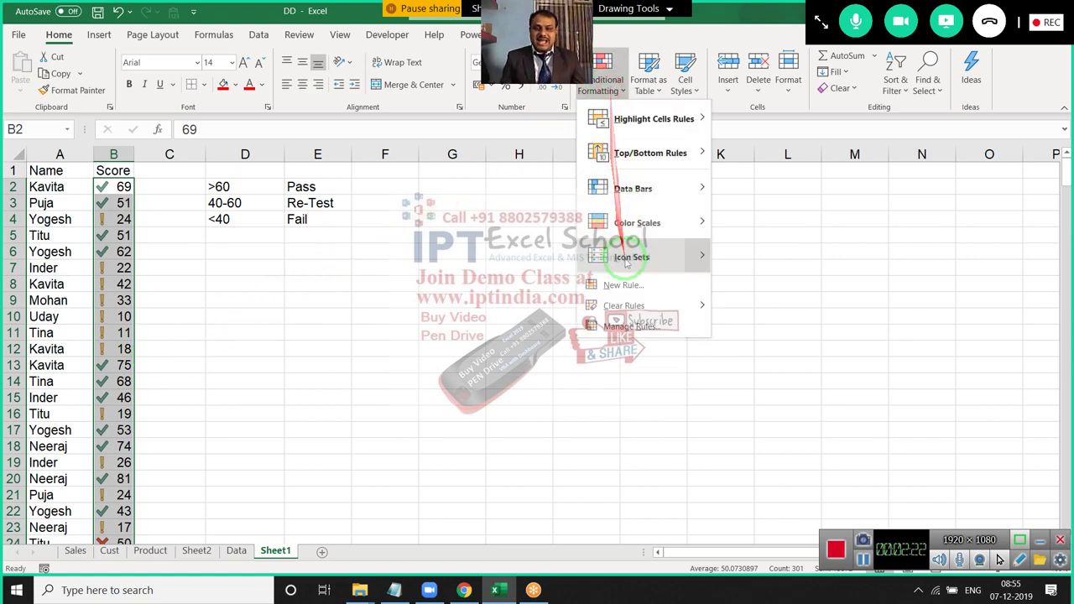
pyautogui.click(631, 325)
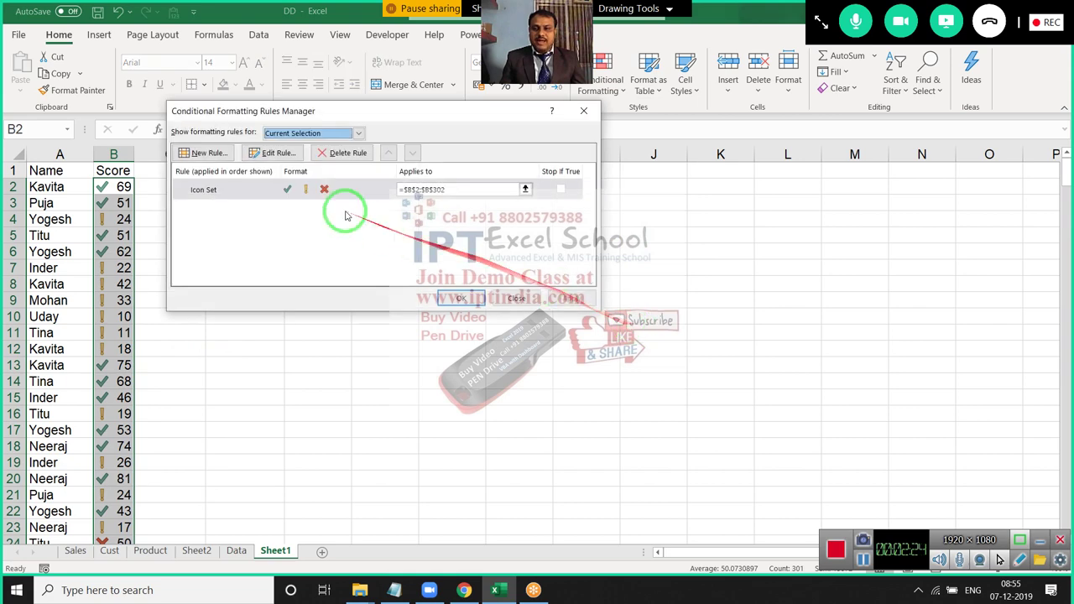
pyautogui.click(286, 190)
pyautogui.doubleClick(286, 190)
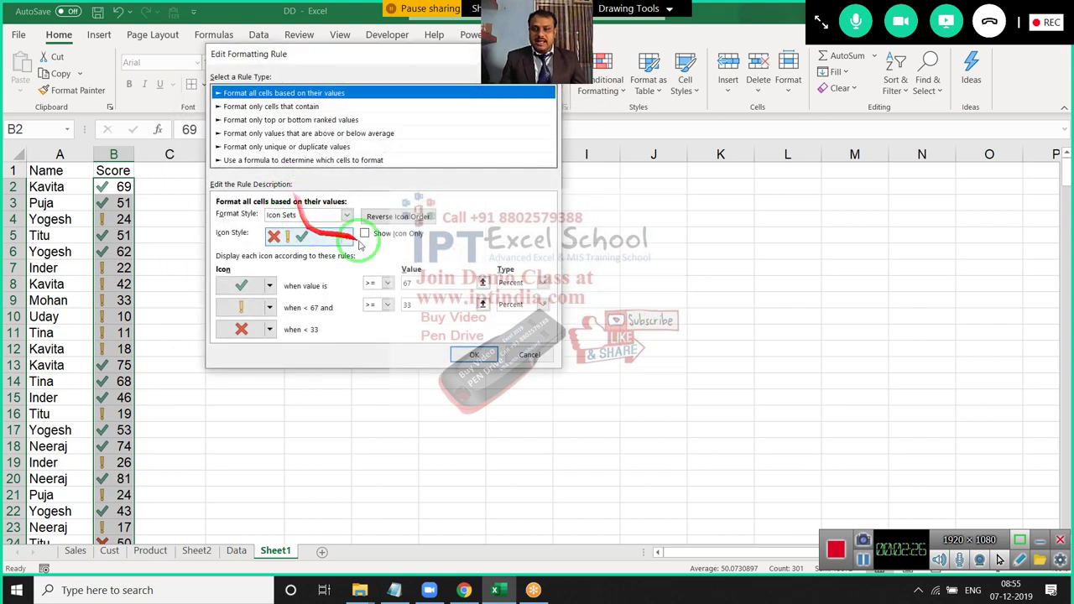
pyautogui.click(404, 284)
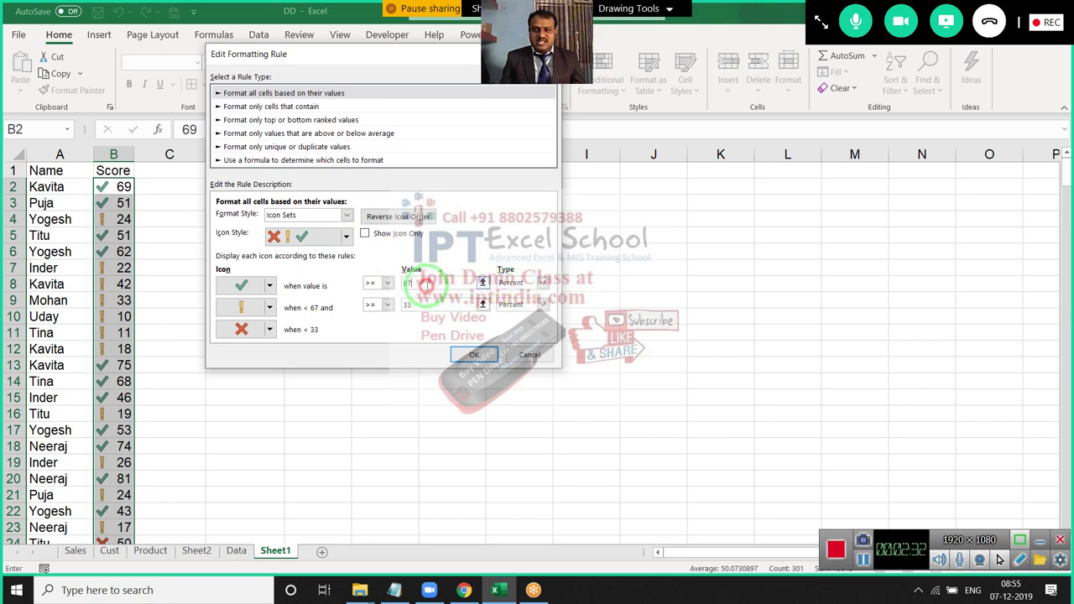
pyautogui.click(506, 284)
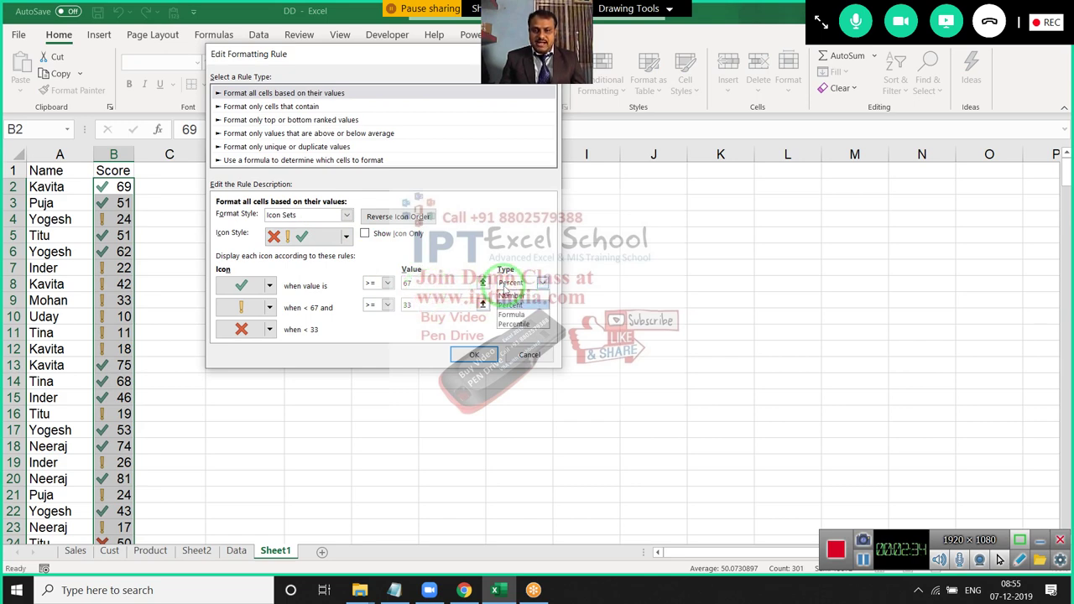
pyautogui.click(511, 295)
pyautogui.click(519, 305)
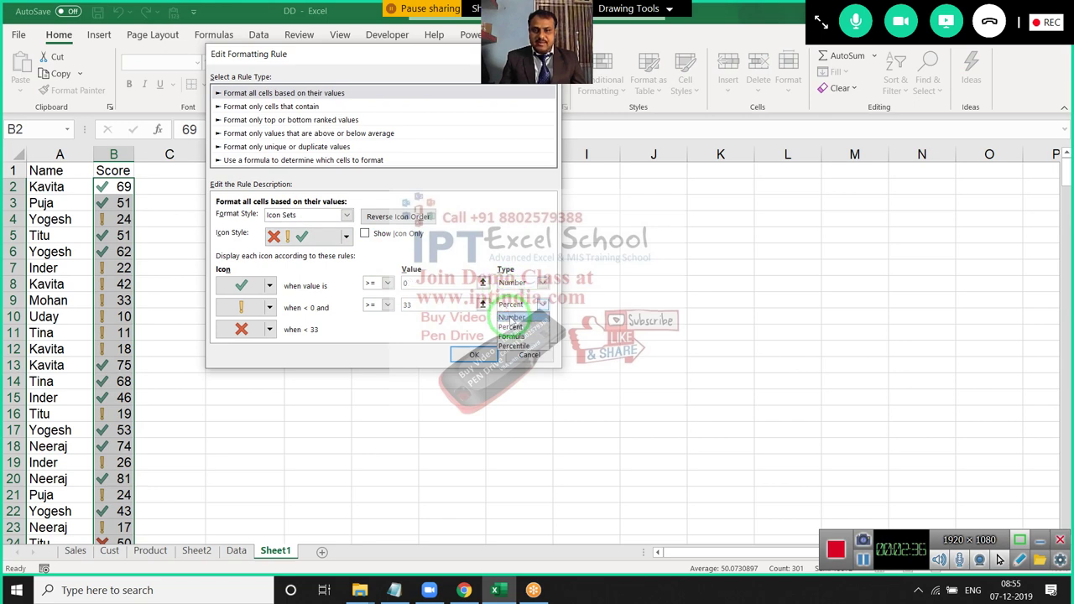
pyautogui.click(510, 318)
pyautogui.write('60')
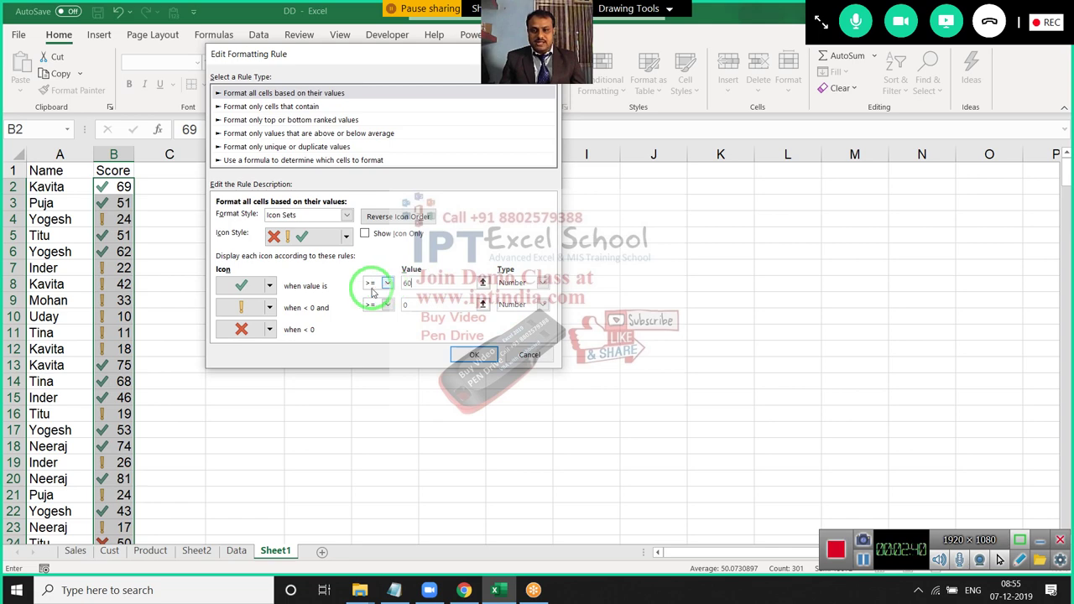
pyautogui.click(406, 305)
pyautogui.write('40')
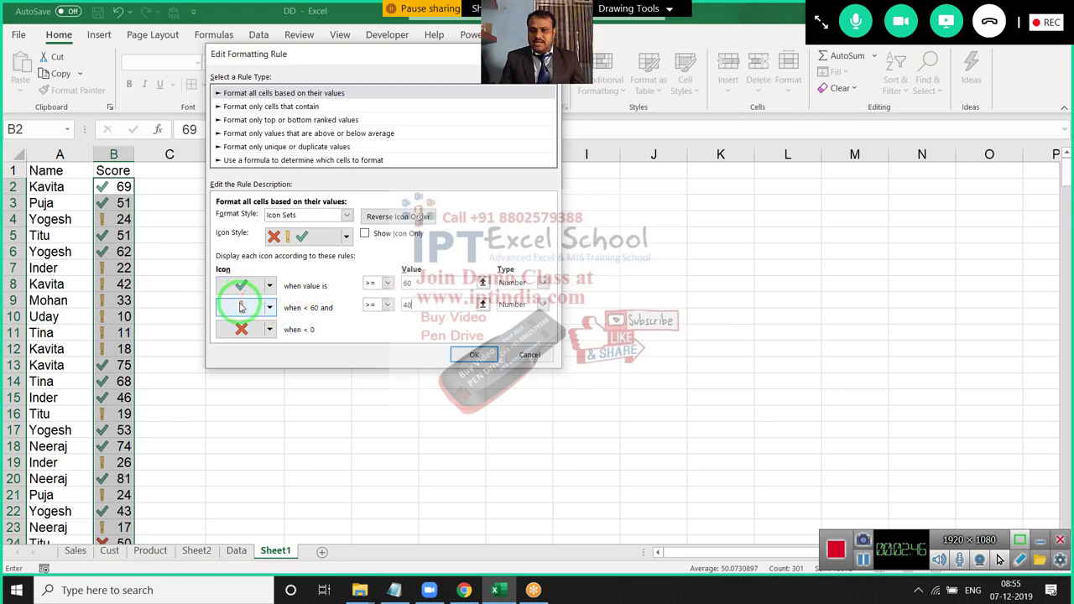
pyautogui.moveTo(390, 283)
pyautogui.mouseDown()
pyautogui.moveTo(211, 294)
pyautogui.moveTo(239, 290)
pyautogui.moveTo(373, 336)
pyautogui.mouseUp()
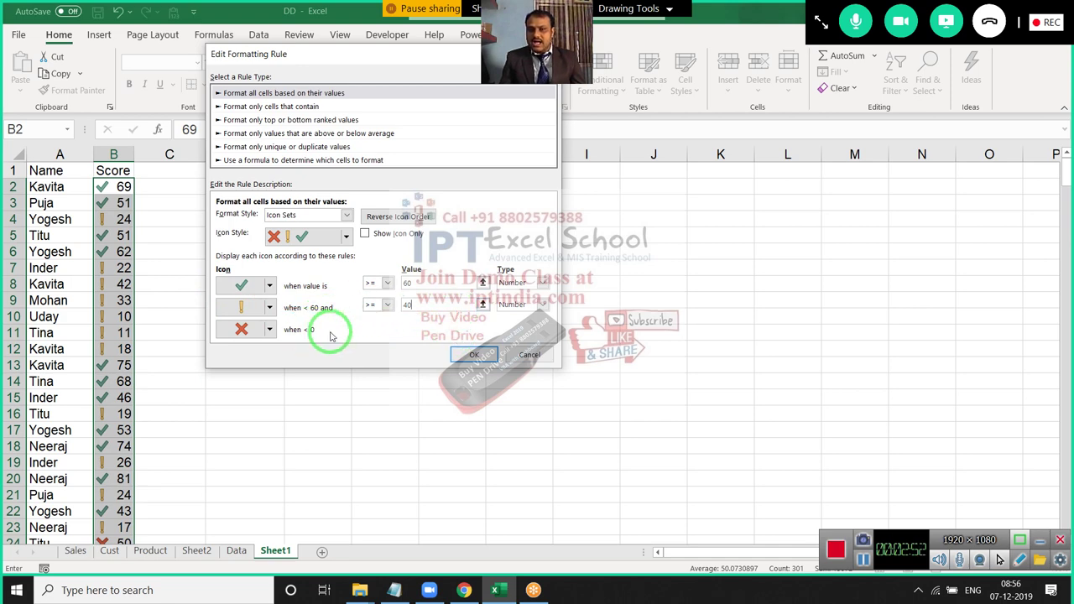
pyautogui.moveTo(411, 304)
pyautogui.mouseDown()
pyautogui.moveTo(299, 333)
pyautogui.moveTo(446, 283)
pyautogui.mouseUp()
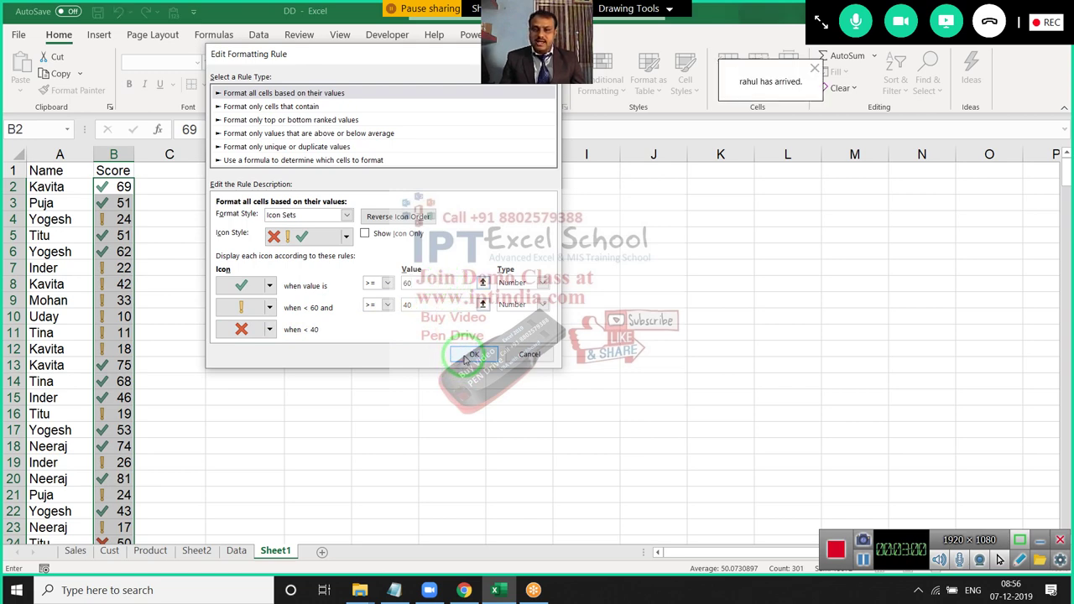
pyautogui.click(467, 356)
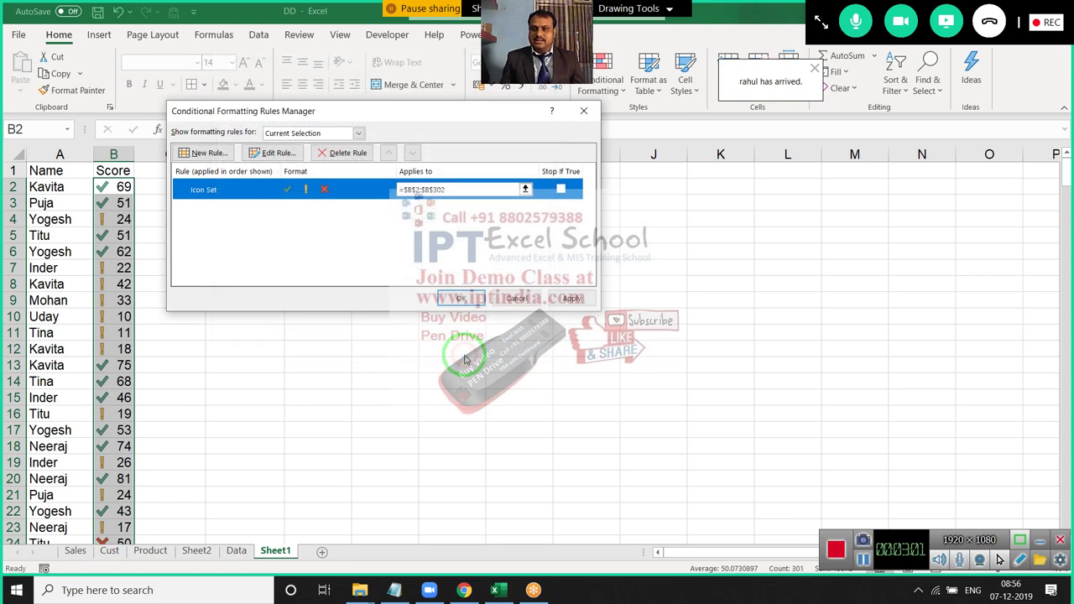
pyautogui.click(569, 298)
# Enter the values 3, 2 and 1 into C2, C3 and C4.
pyautogui.click(460, 297)
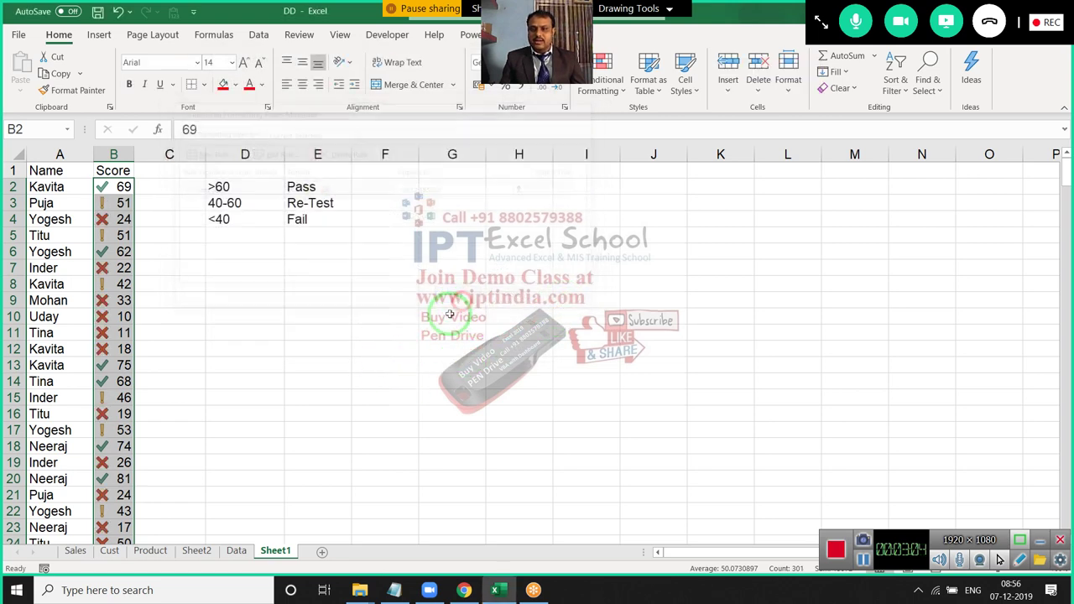
pyautogui.click(188, 187)
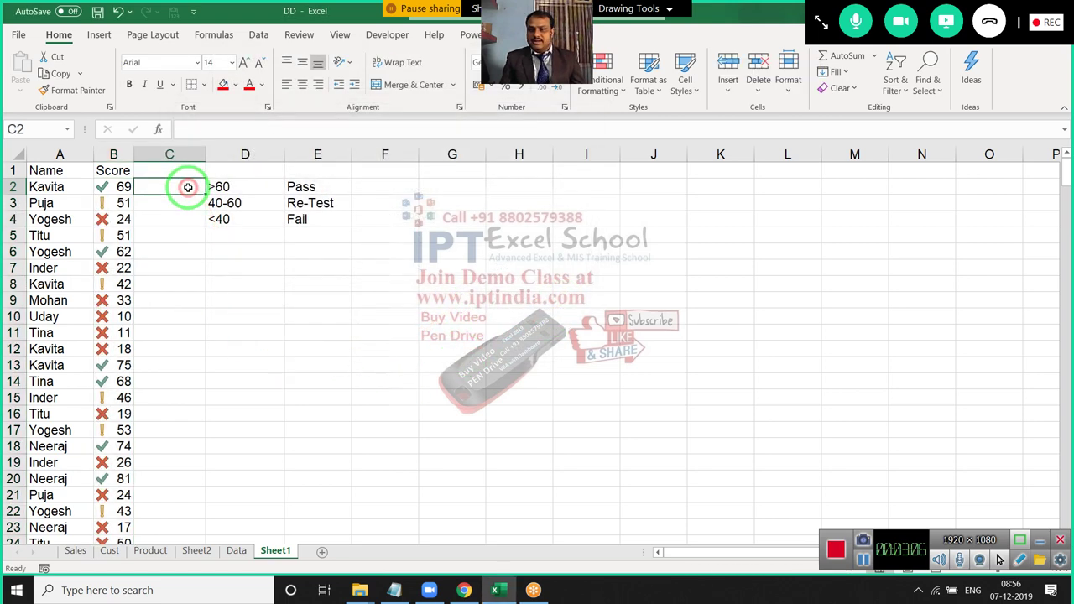
pyautogui.write('3')
pyautogui.press('Return')
pyautogui.write('2')
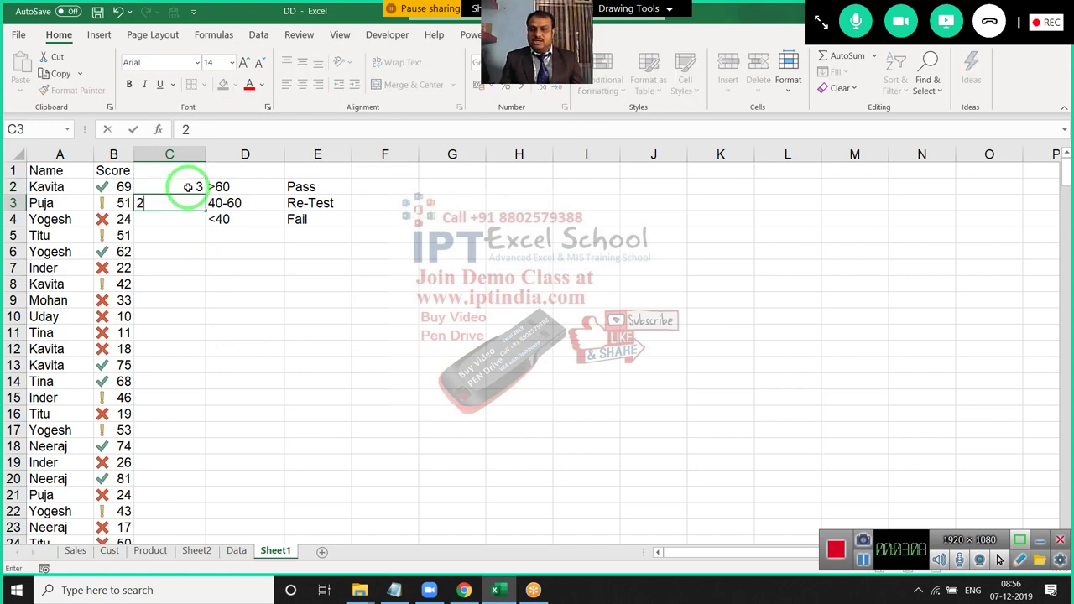
pyautogui.press('Return')
pyautogui.write('1')
pyautogui.press('Return')
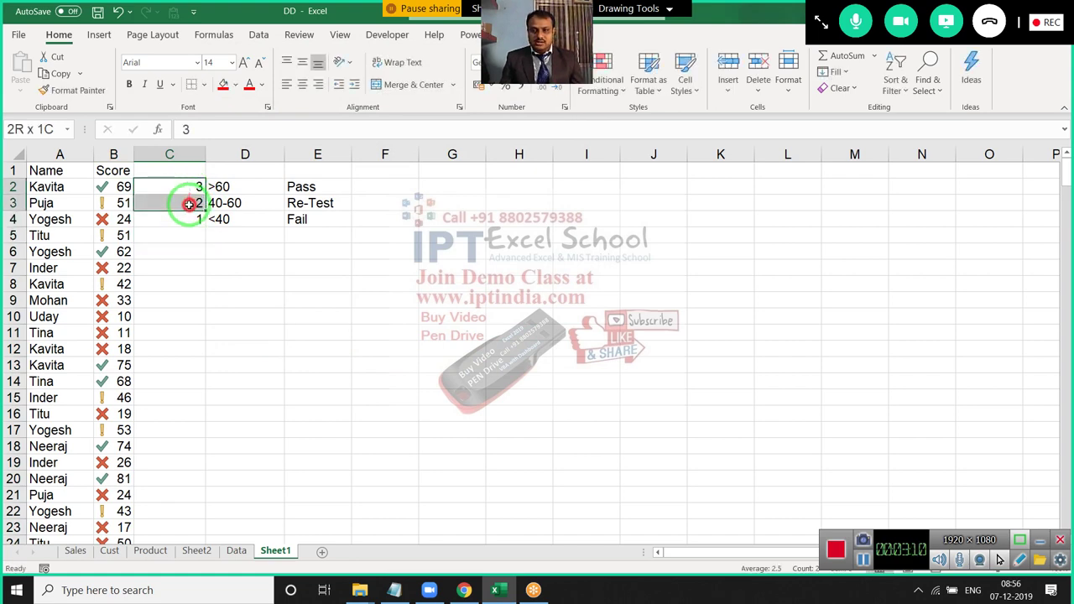
# Apply the '3 Symbols (Uncircled)' icon set to C2:C4.
pyautogui.moveTo(188, 187); pyautogui.dragTo(187, 219)
pyautogui.click(598, 87)
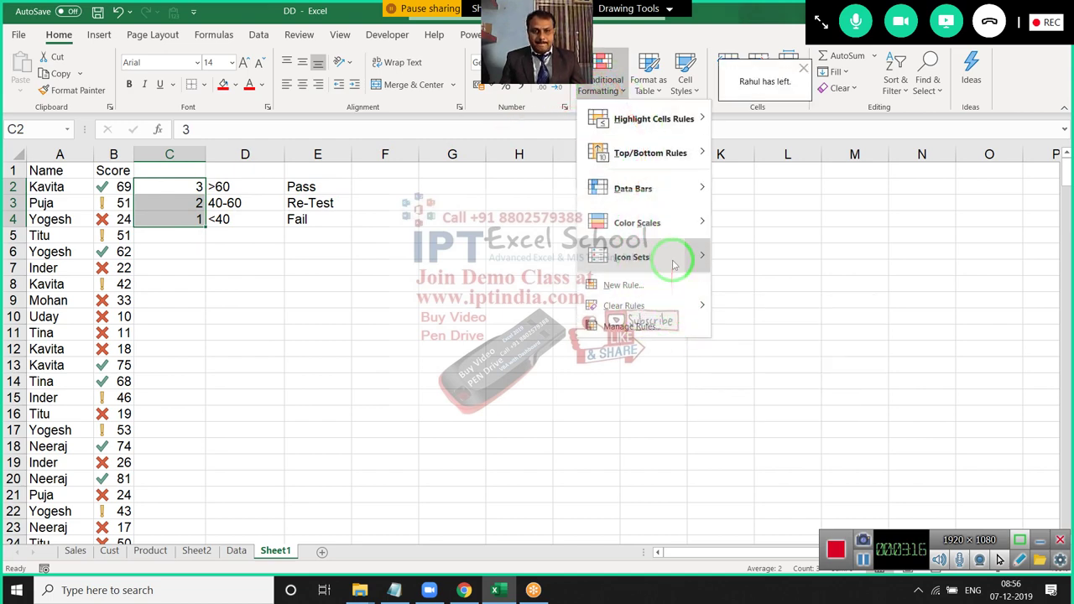
pyautogui.moveTo(646, 256)
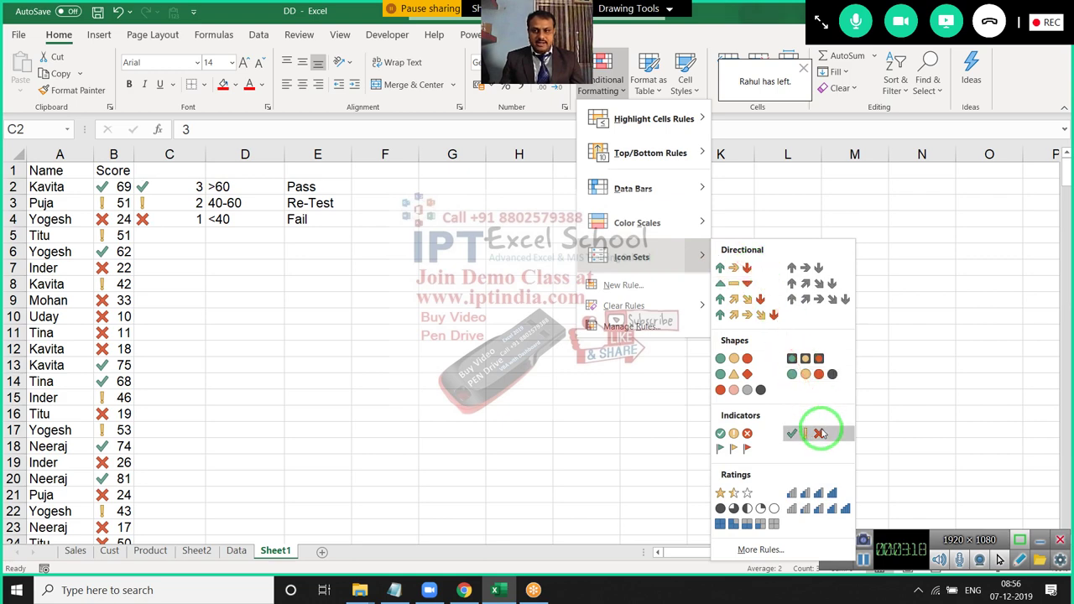
pyautogui.click(805, 433)
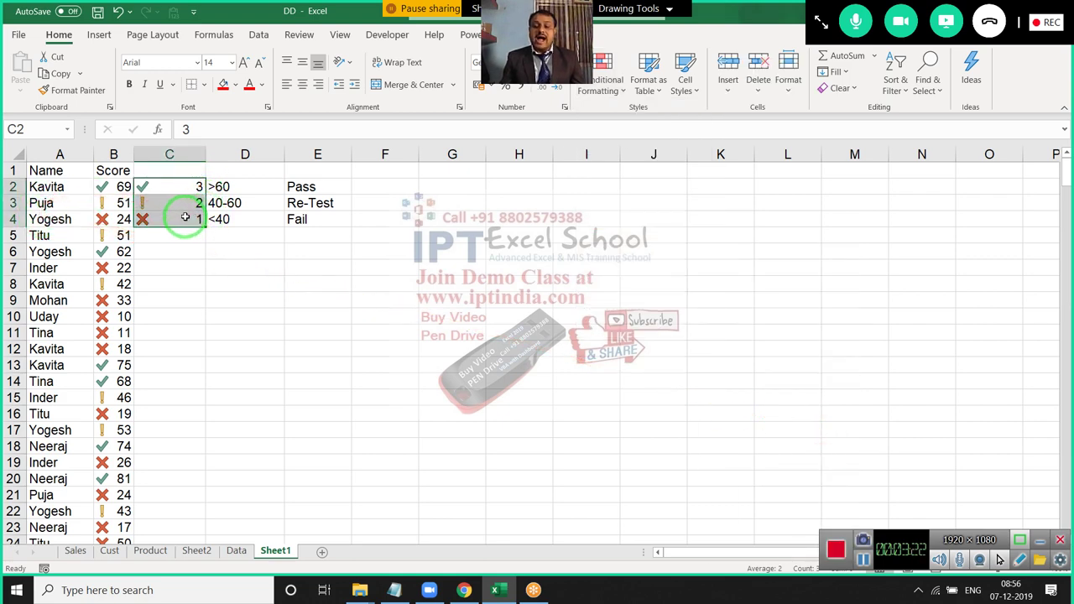
pyautogui.moveTo(178, 219); pyautogui.dragTo(487, 187)
# Change both C2:C4 icon-rule threshold types to Number.
pyautogui.click(598, 84)
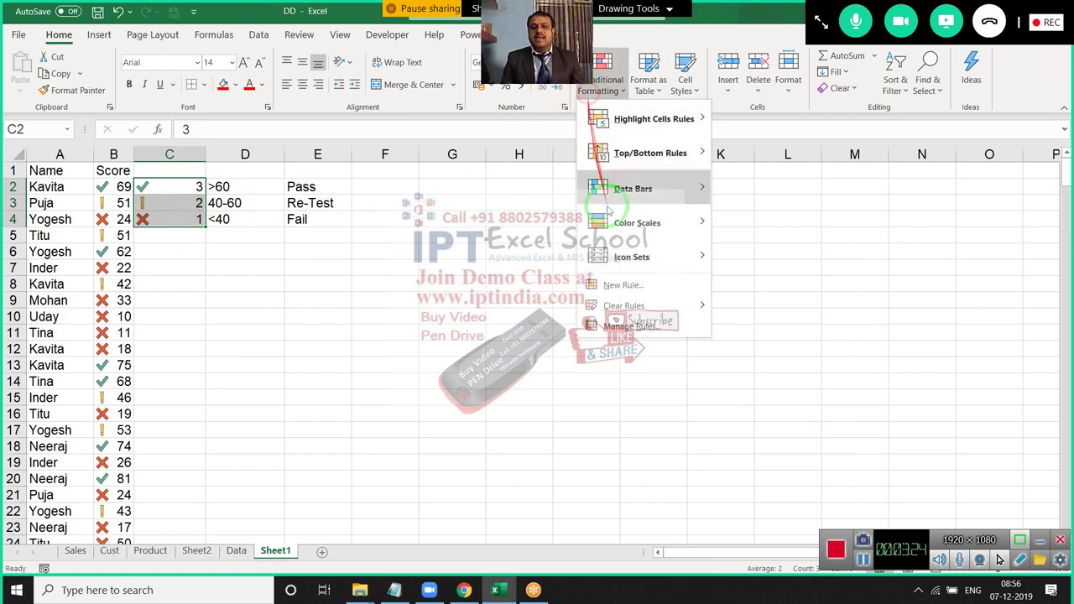
pyautogui.click(637, 328)
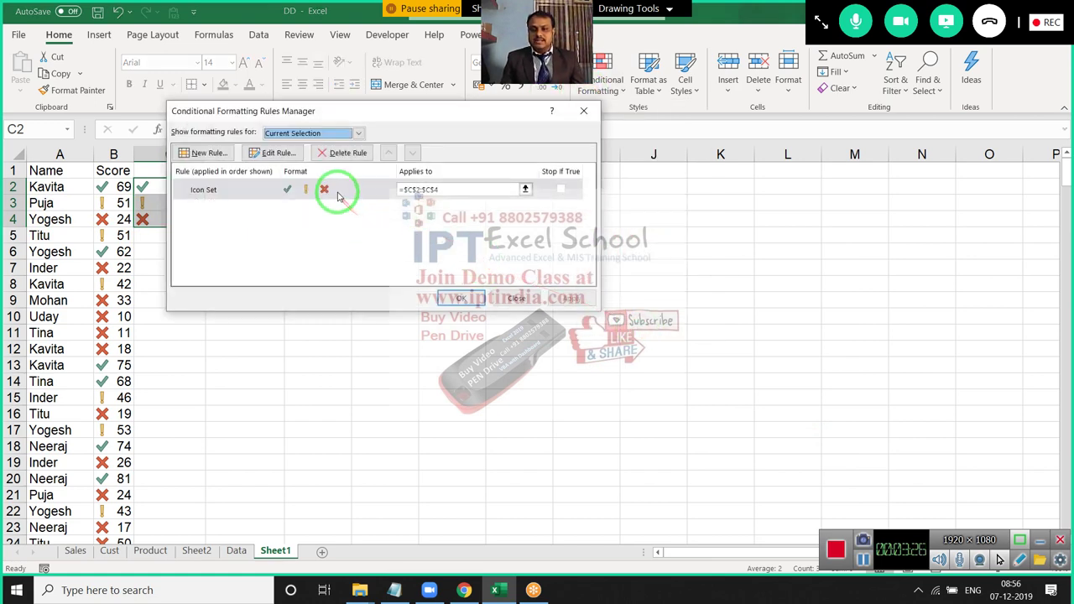
pyautogui.doubleClick(338, 193)
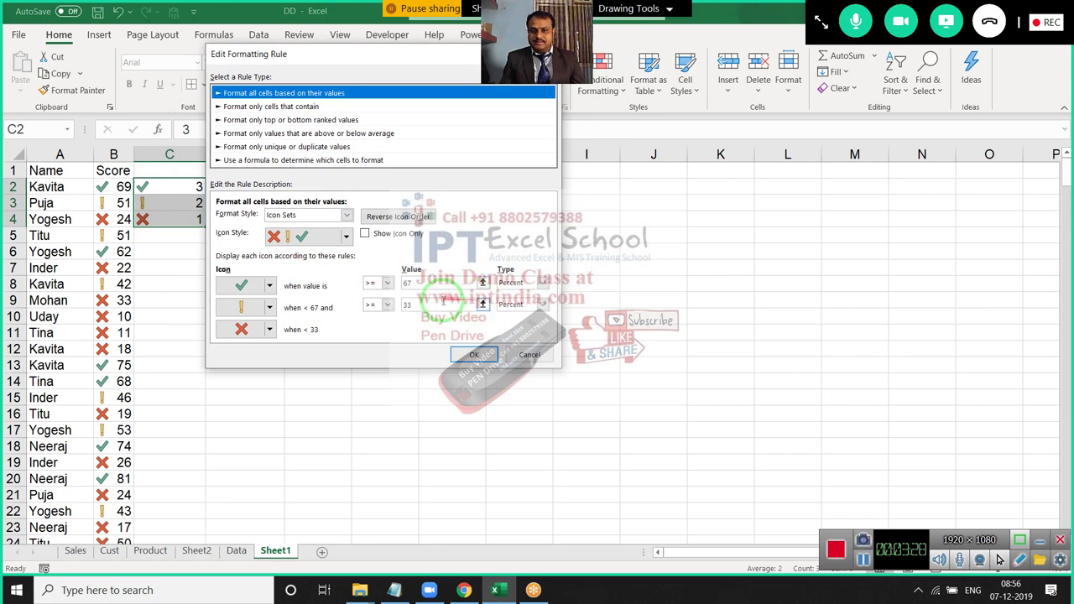
pyautogui.click(517, 283)
pyautogui.click(513, 295)
pyautogui.click(520, 305)
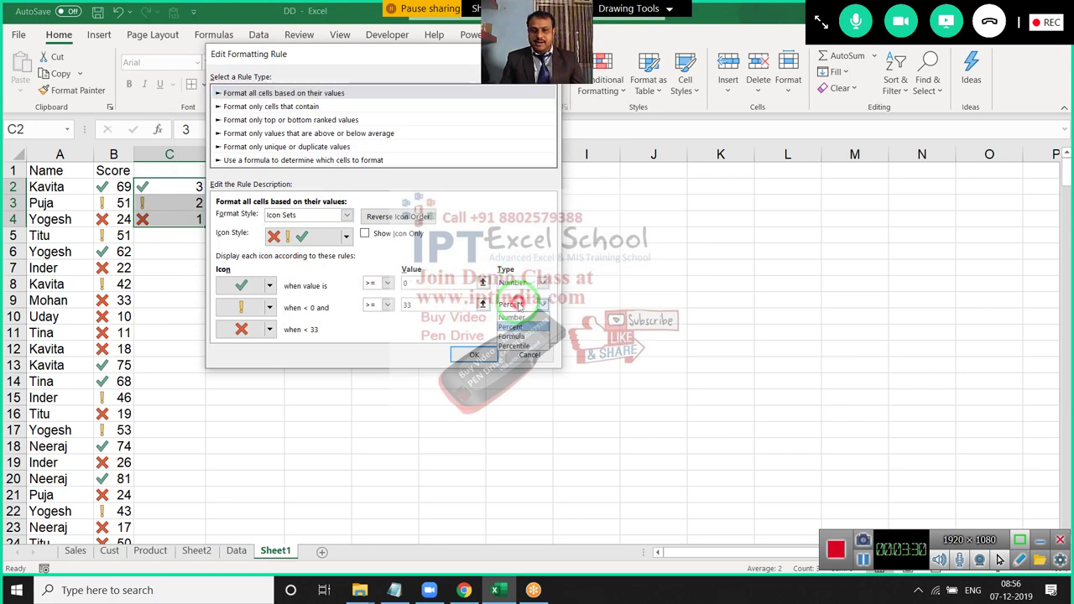
pyautogui.click(514, 317)
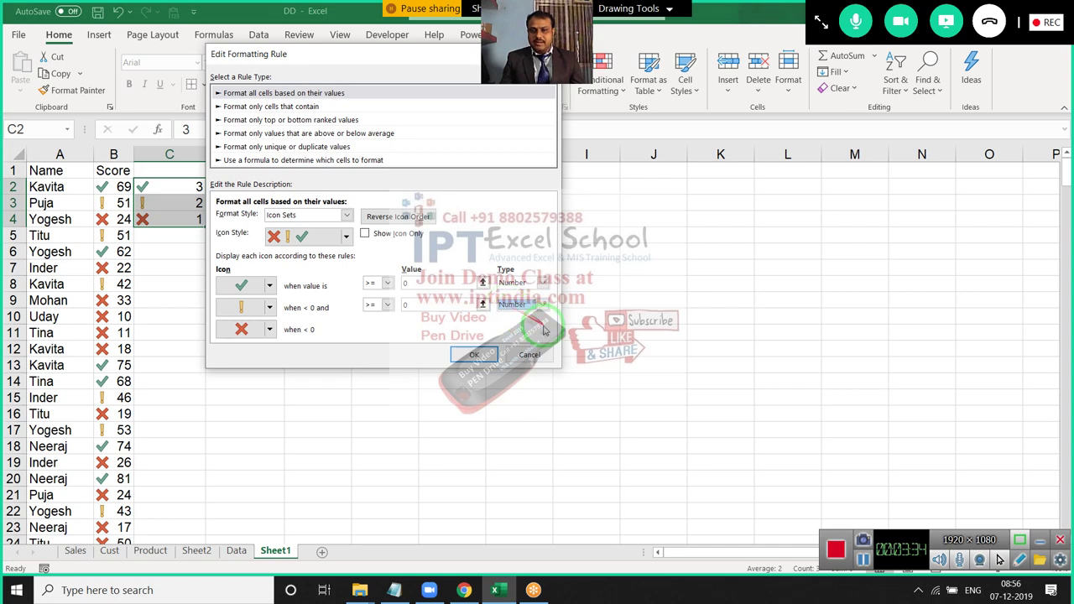
pyautogui.press('Return')
# Set the C2:C4 icon rule to Show Icon Only and apply it.
pyautogui.doubleClick(347, 190)
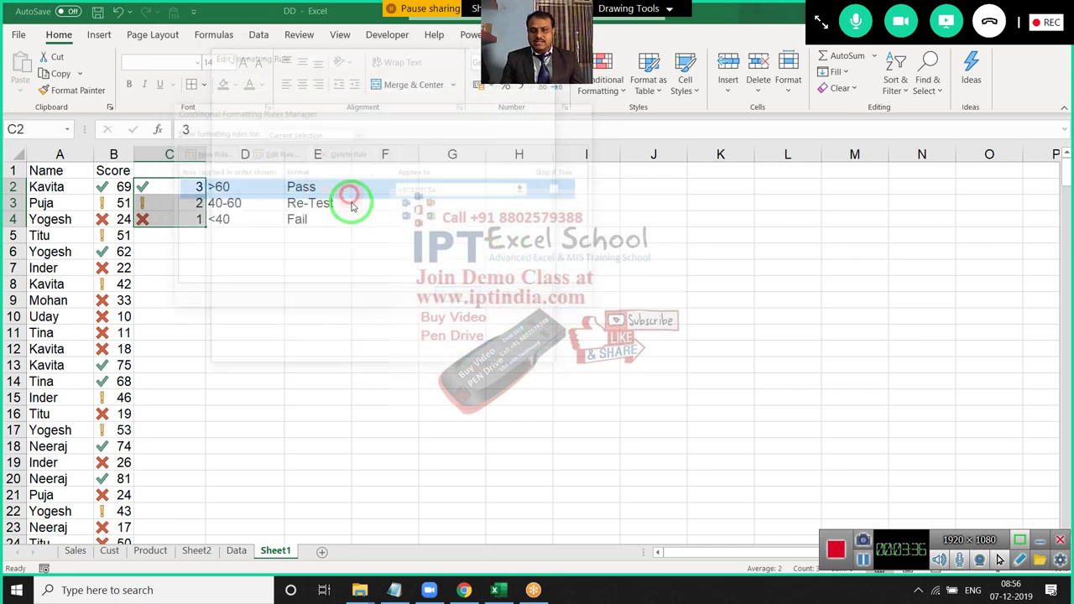
pyautogui.click(365, 233)
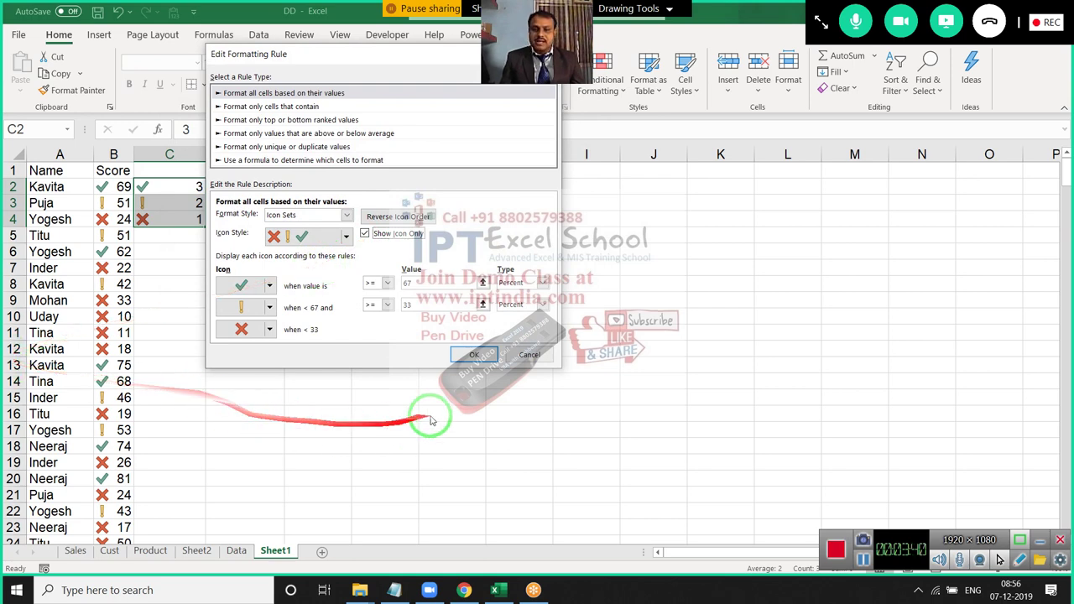
pyautogui.click(475, 355)
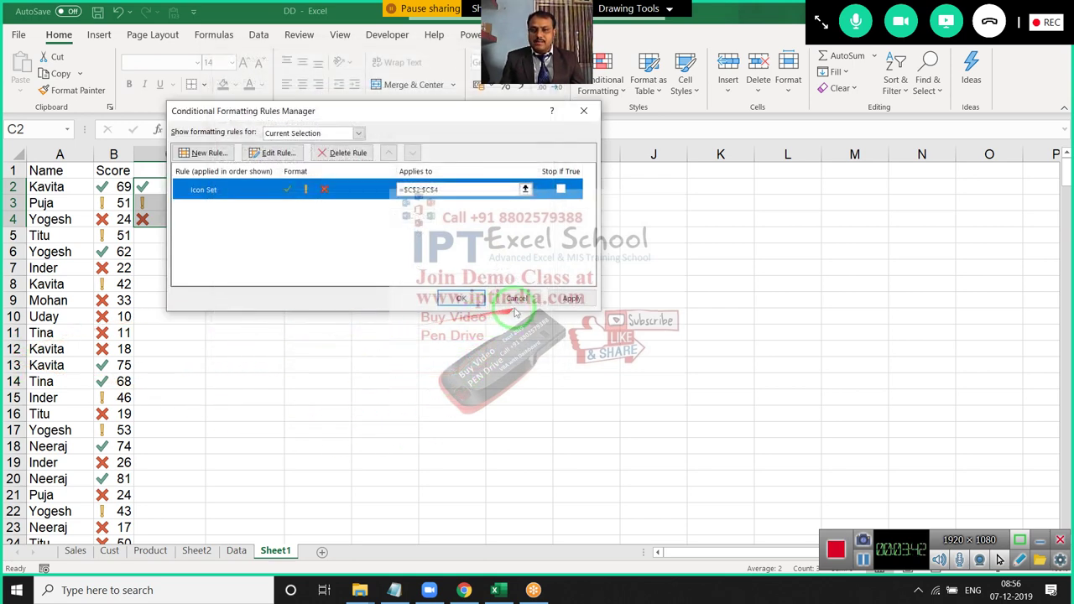
pyautogui.click(568, 299)
# Insert a blank column at C and narrow column E to about 2.46 for the icons.
pyautogui.click(461, 299)
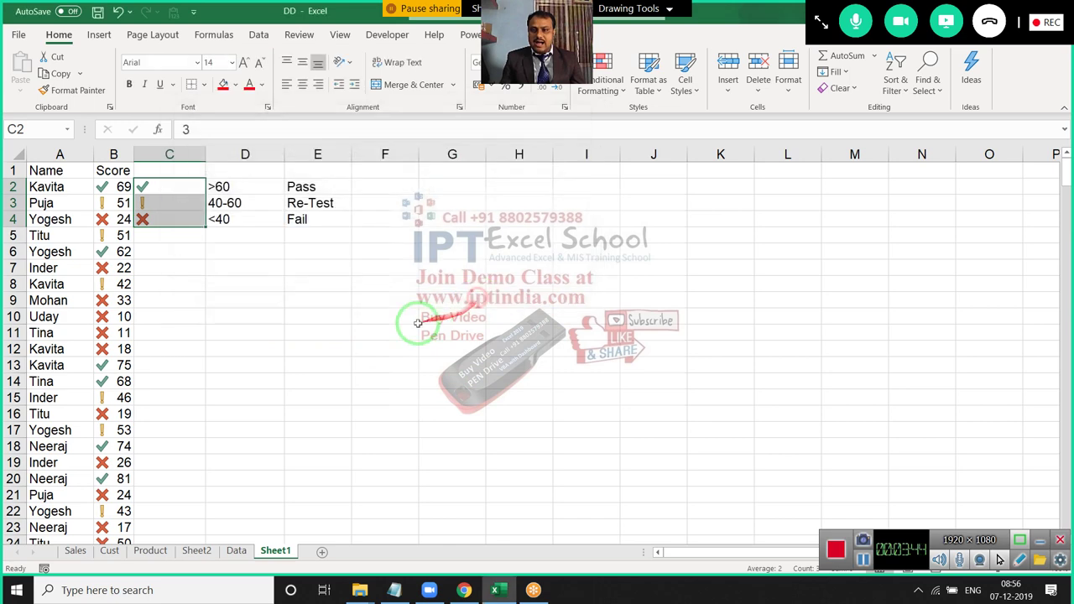
pyautogui.click(339, 317)
pyautogui.click(178, 220)
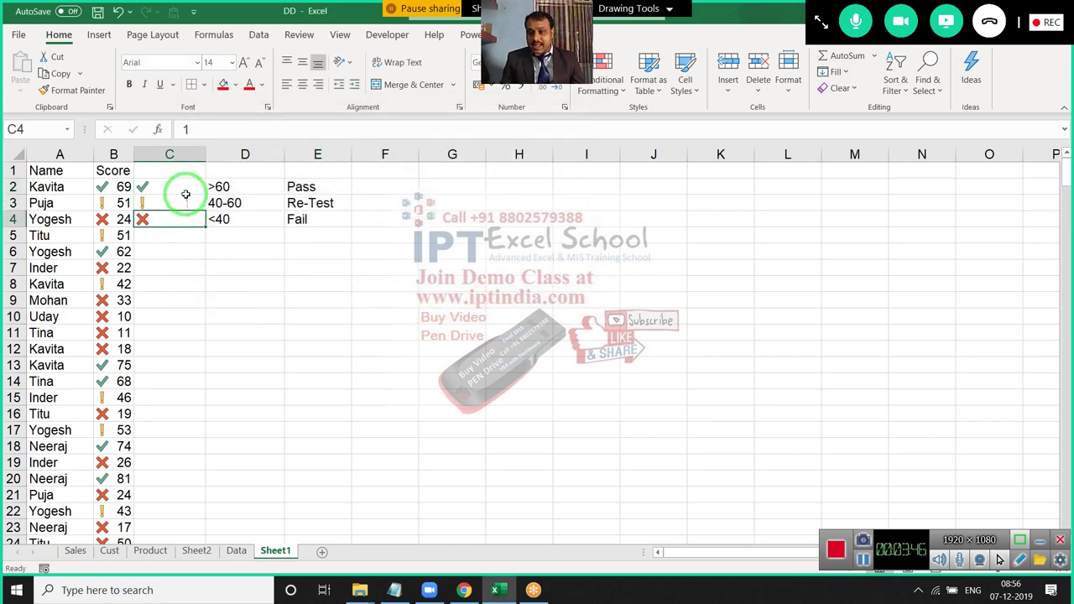
pyautogui.click(143, 154)
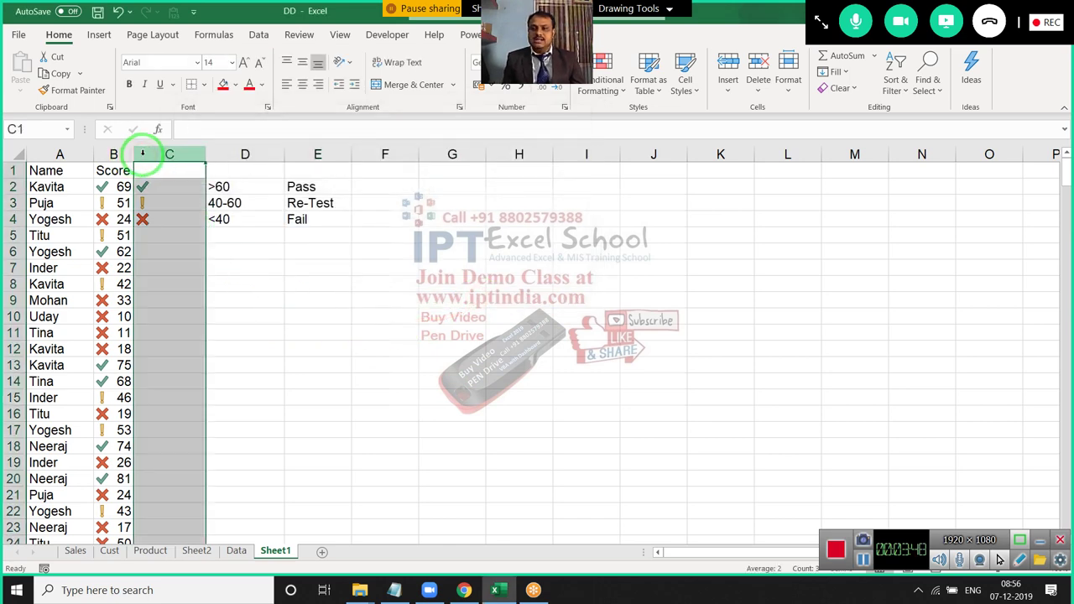
pyautogui.hotkey('ctrl', 'shift', '+')
pyautogui.hotkey('ctrl', 'shift', '+')
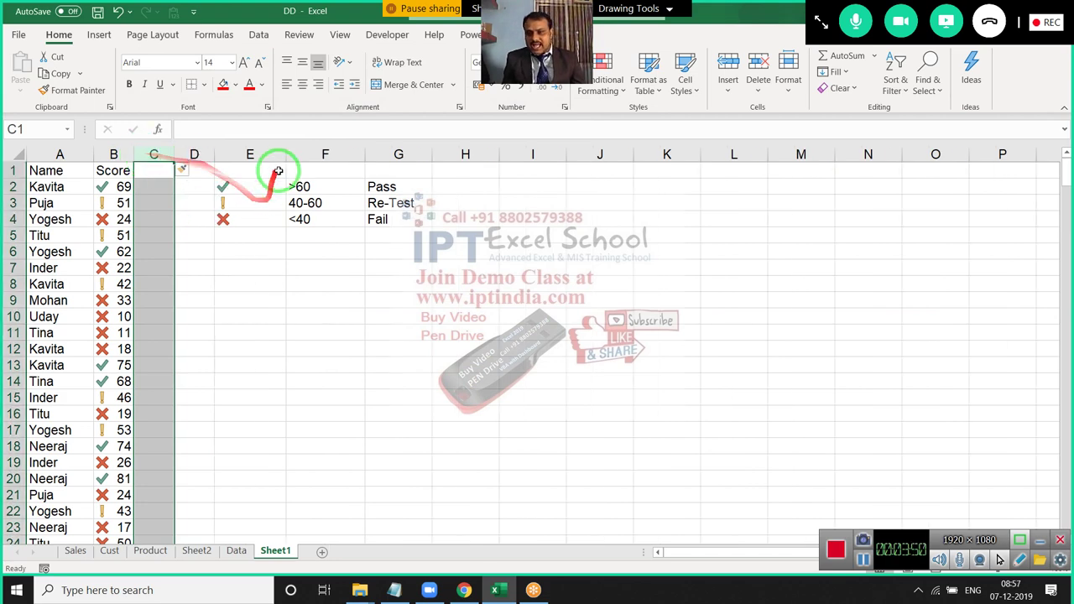
pyautogui.moveTo(287, 159); pyautogui.dragTo(240, 165)
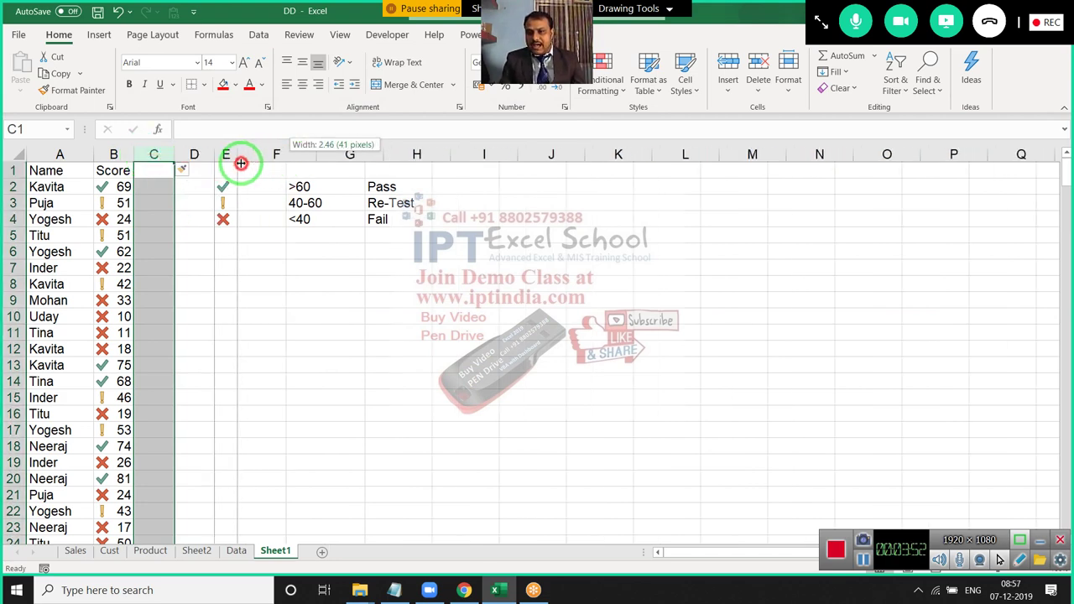
pyautogui.click(260, 246)
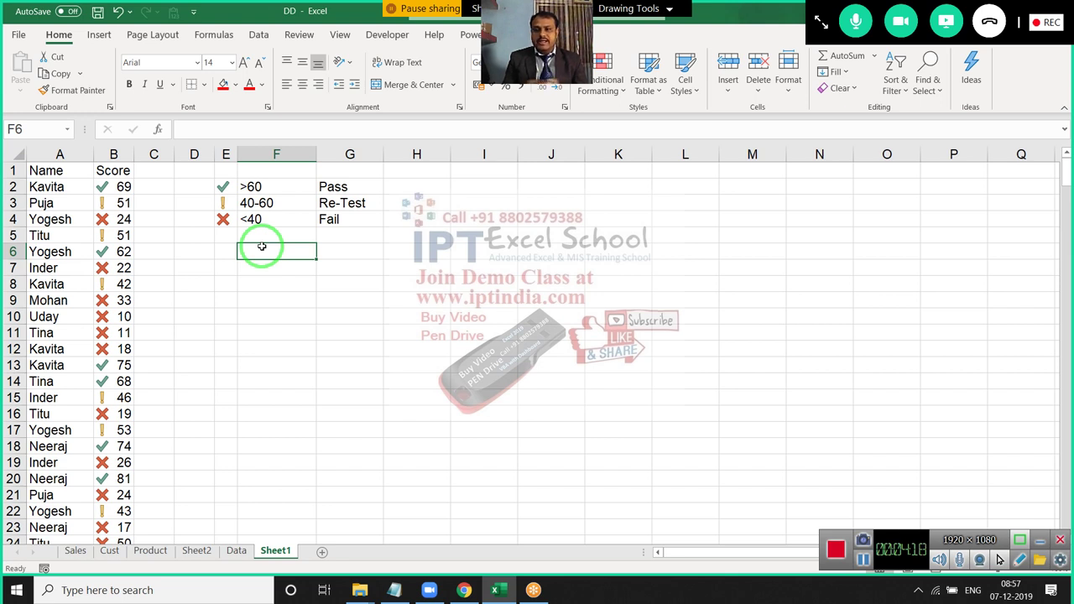
# Step through the Score column to check a score of 10, then return to B2.
pyautogui.press('Up')
pyautogui.press('Up')
pyautogui.press('Up')
pyautogui.press('Left')
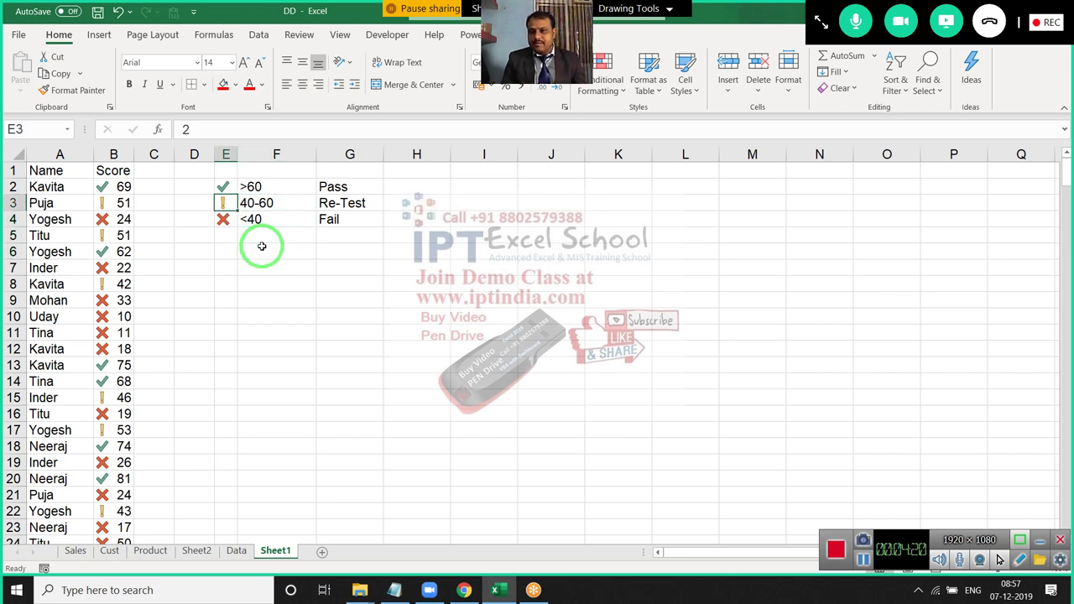
pyautogui.press('Up')
pyautogui.press('Left')
pyautogui.press('Left')
pyautogui.press('Left')
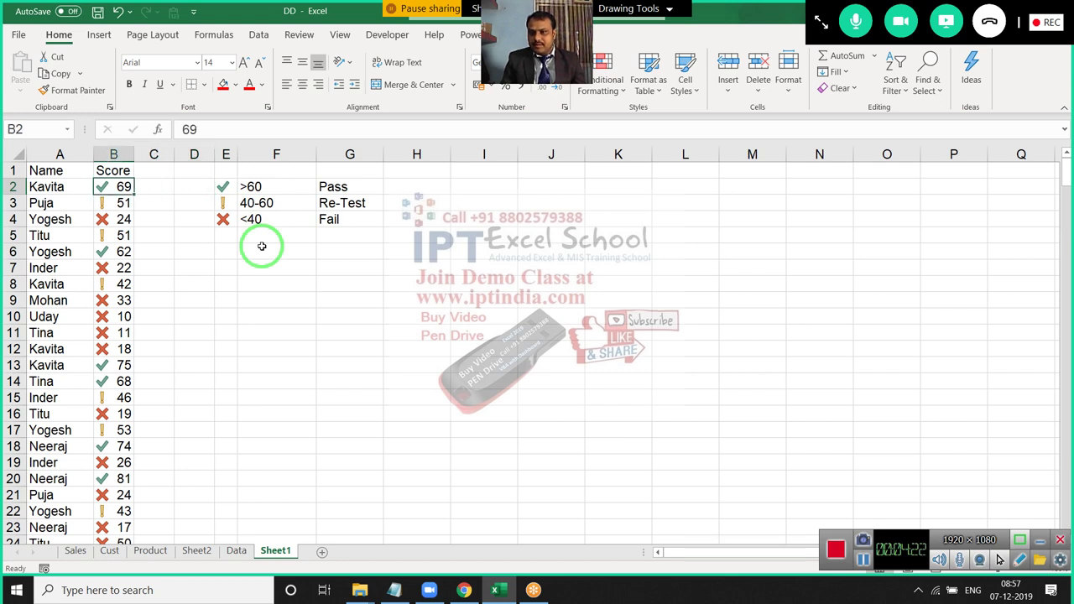
pyautogui.press('Down')
pyautogui.press('Down')
pyautogui.press('Down')
pyautogui.press('Down')
pyautogui.press('Down')
pyautogui.press('Down')
pyautogui.press('Down')
pyautogui.press('Down')
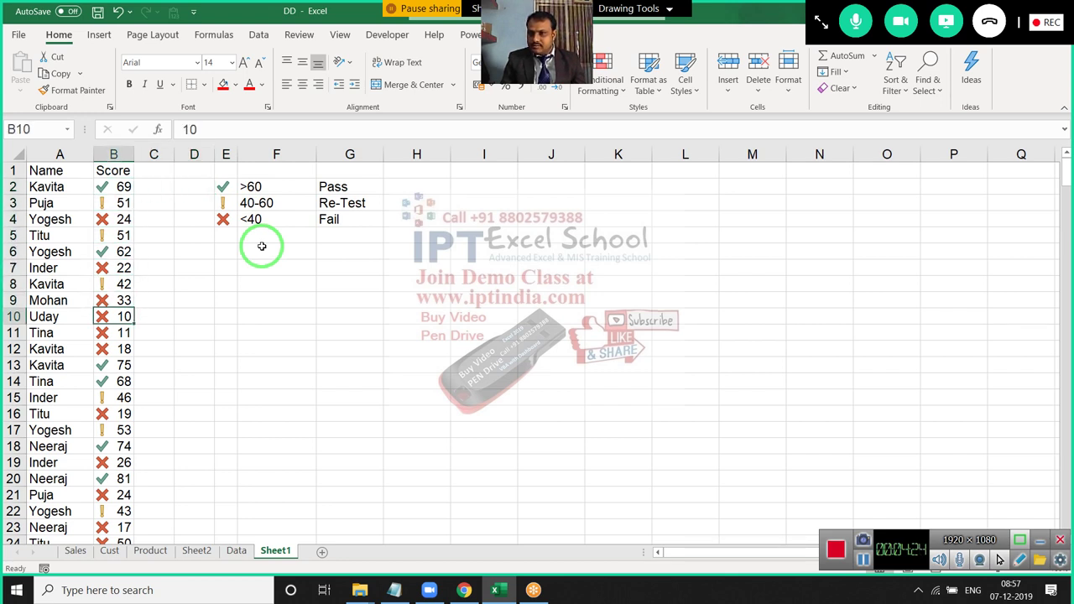
pyautogui.press('Down')
pyautogui.press('Up')
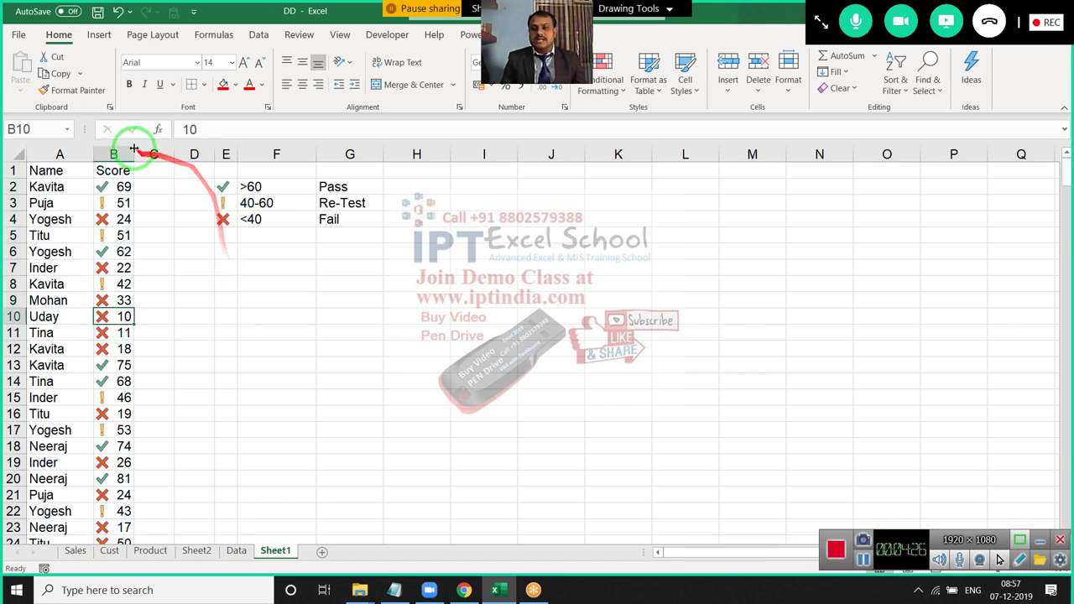
pyautogui.click(124, 186)
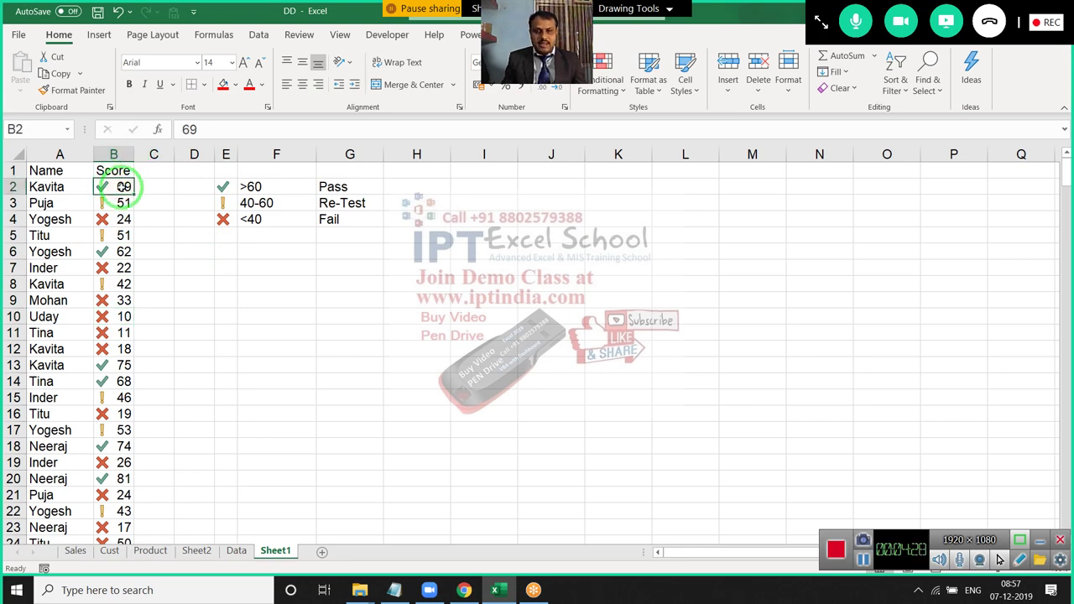
pyautogui.hotkey('ctrl', 'shift', 'Down')
pyautogui.click(610, 90)
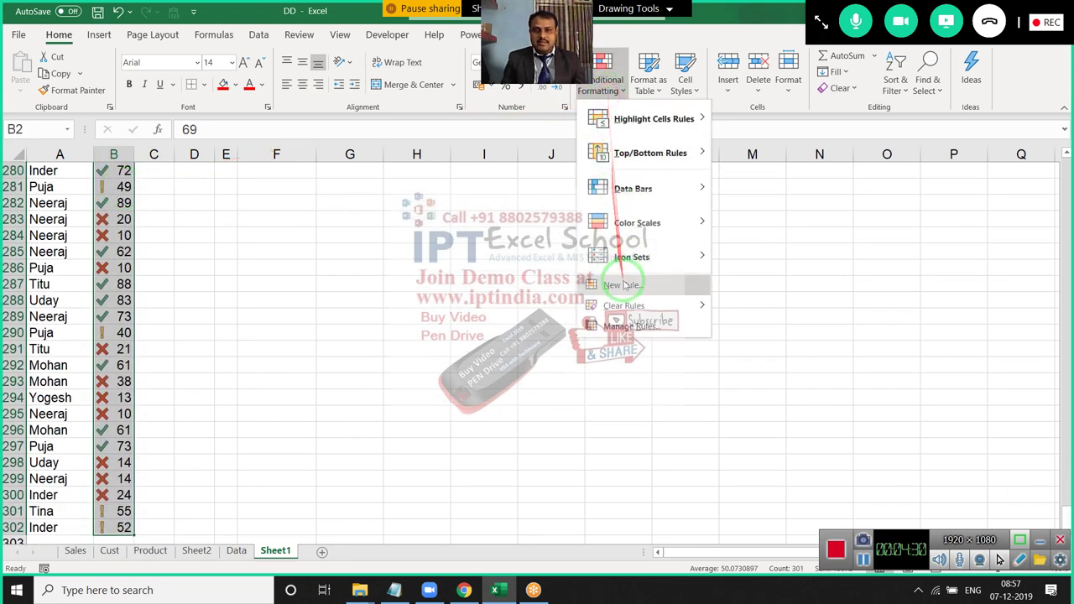
pyautogui.click(642, 314)
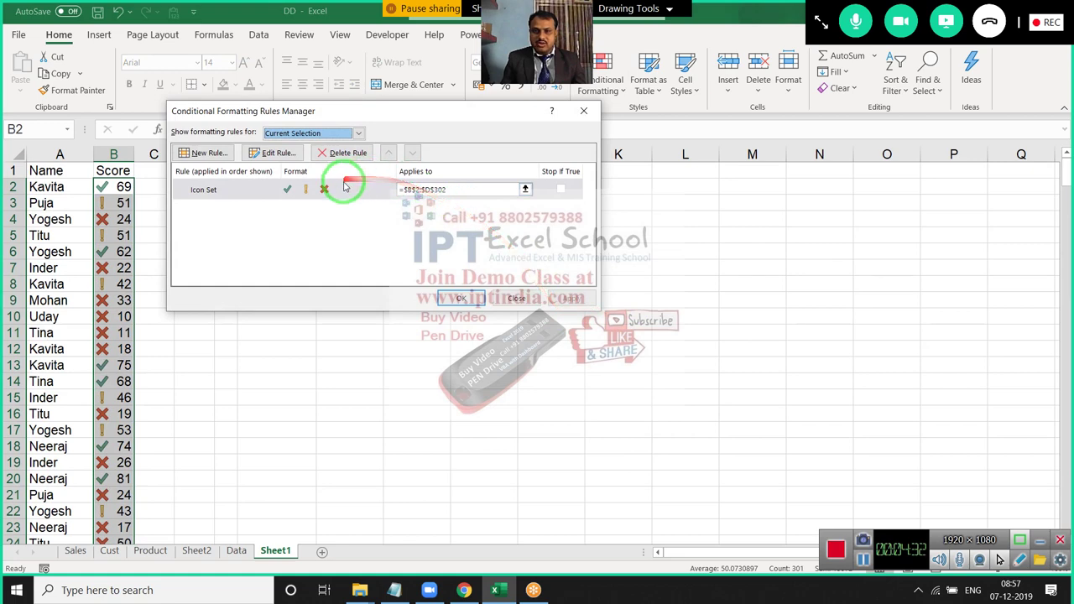
pyautogui.doubleClick(348, 190)
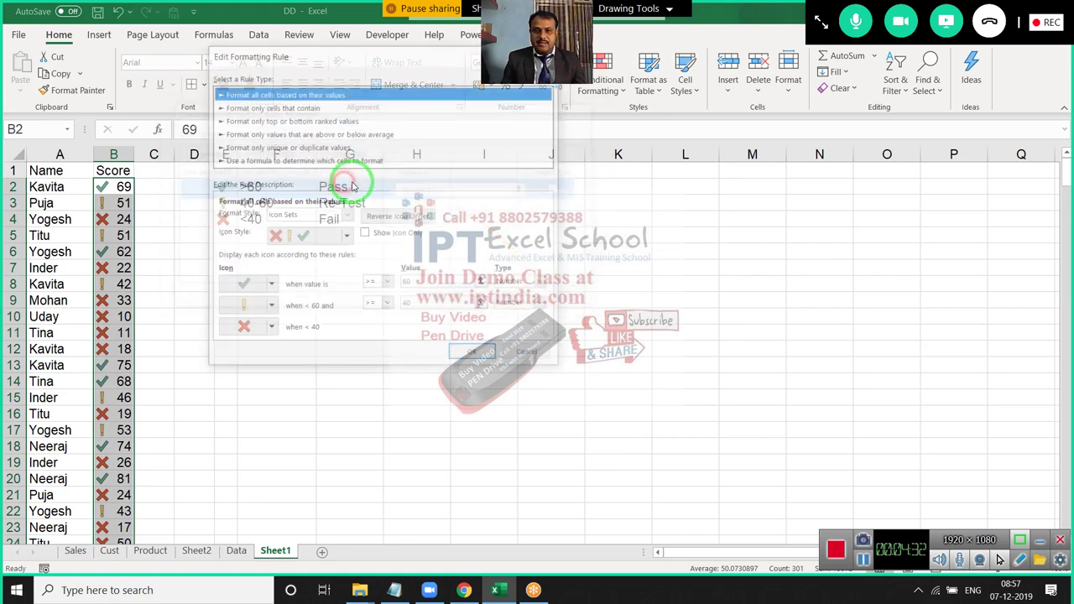
pyautogui.click(512, 284)
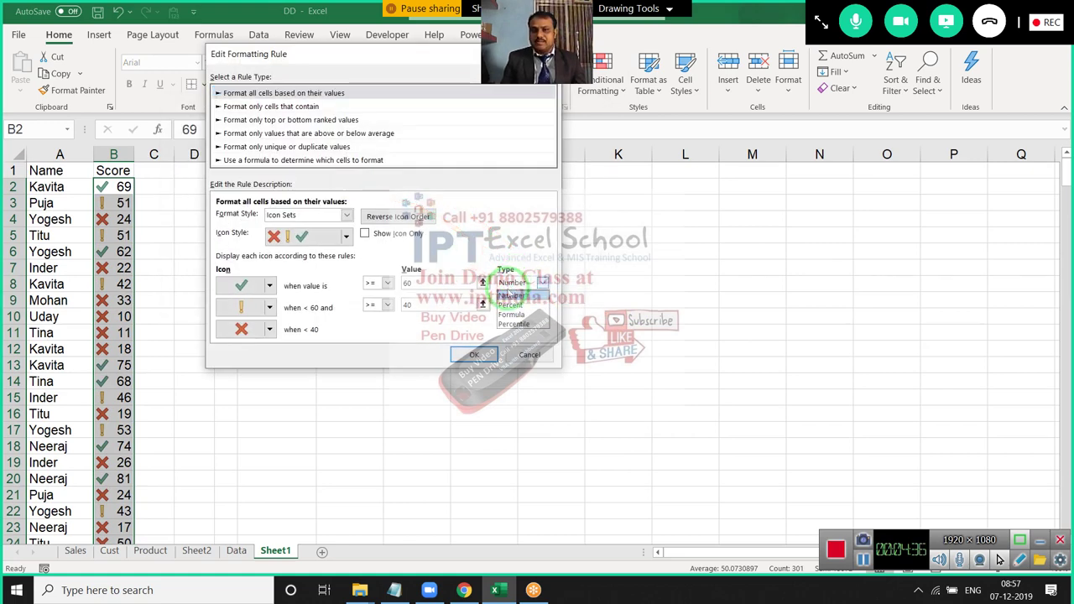
pyautogui.click(510, 305)
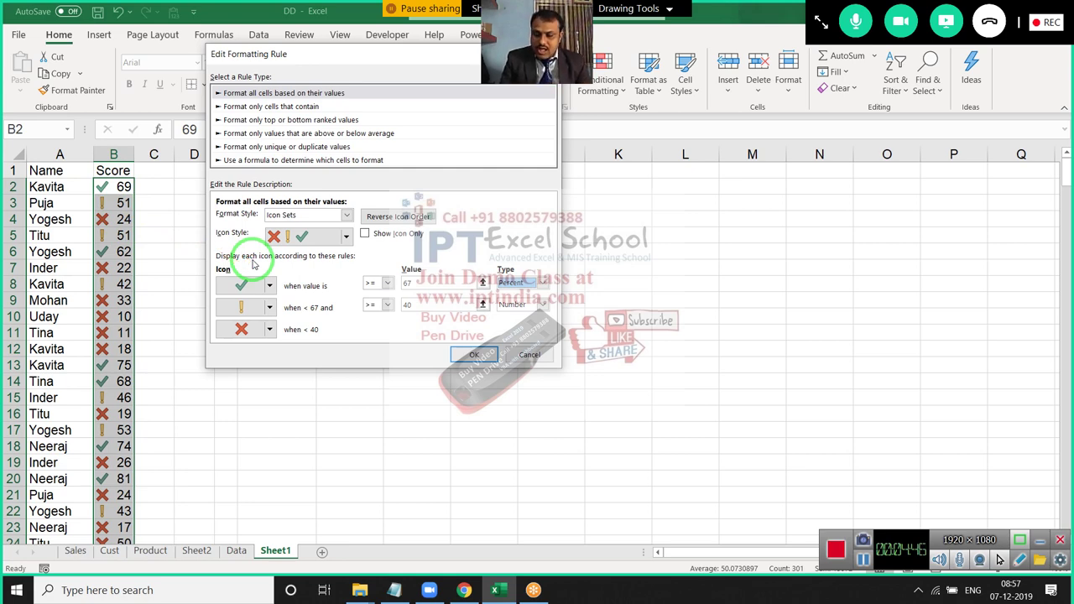
pyautogui.moveTo(252, 264); pyautogui.dragTo(188, 216)
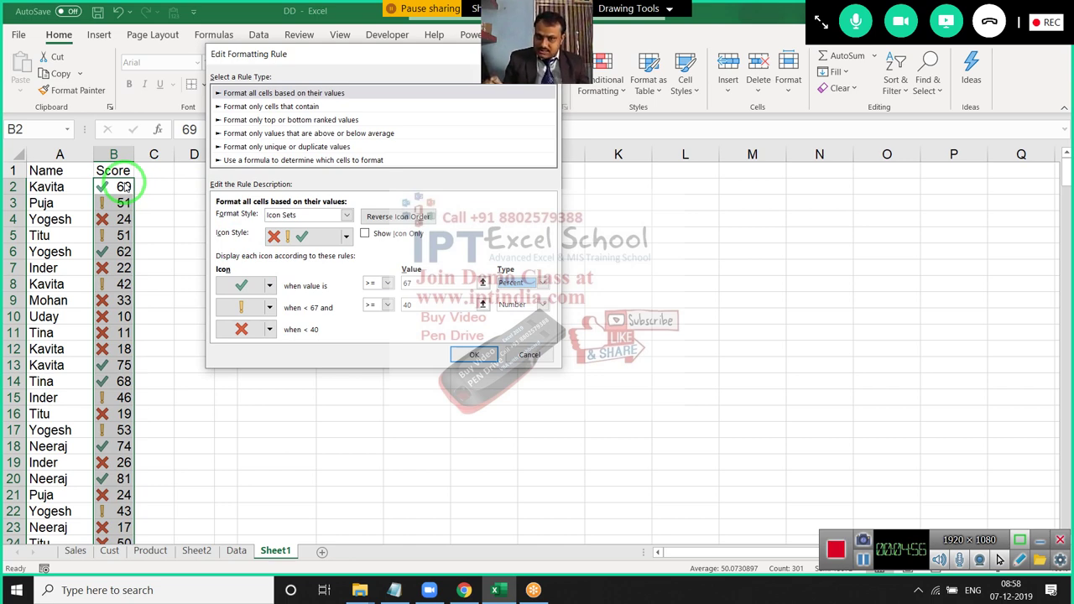
pyautogui.moveTo(156, 210); pyautogui.dragTo(276, 283)
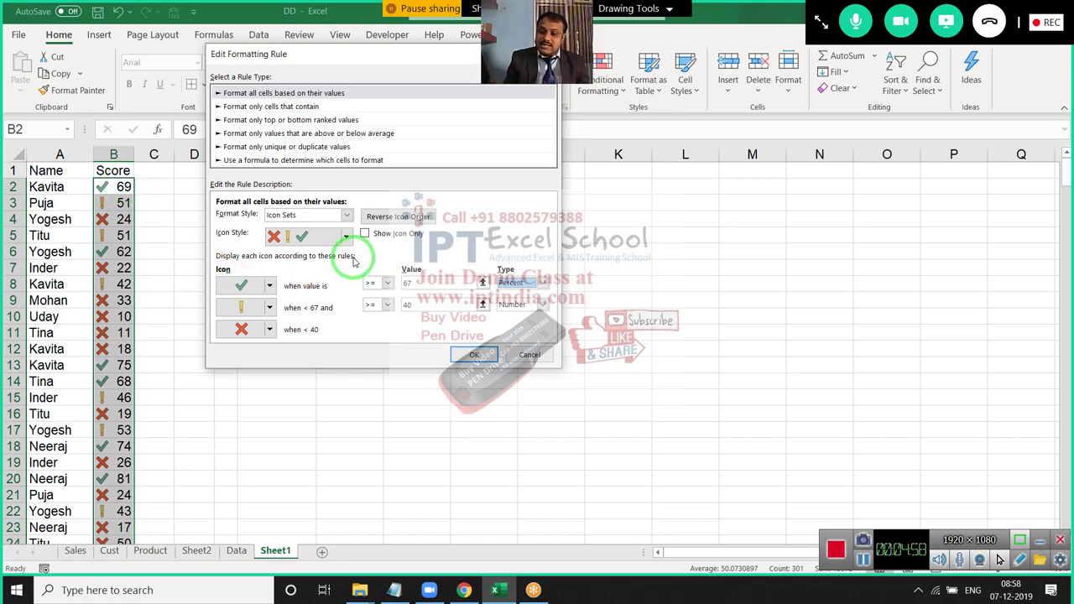
pyautogui.click(516, 282)
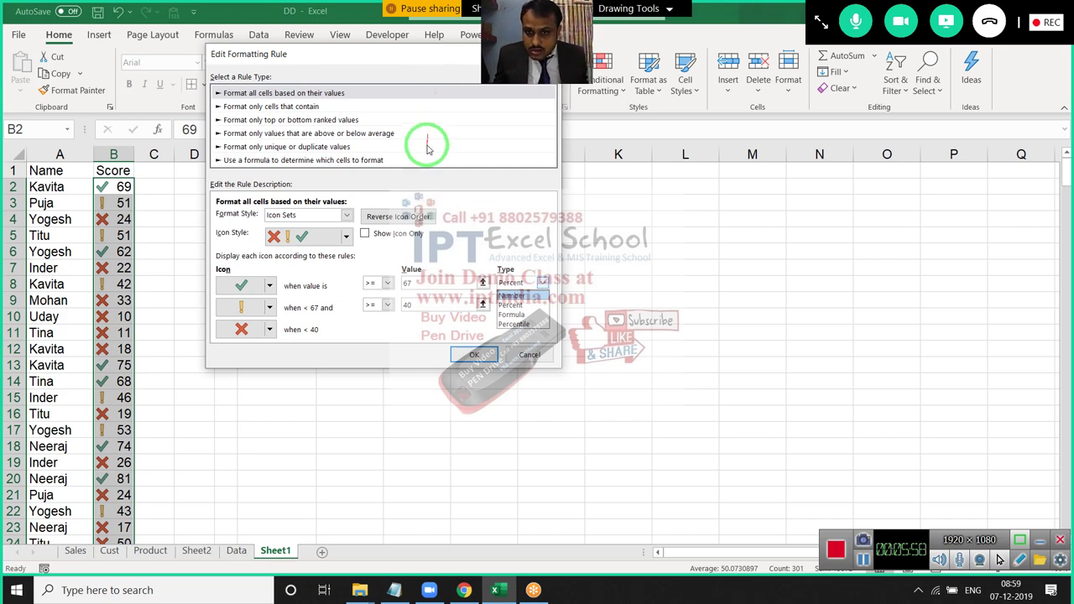
pyautogui.press('Escape')
pyautogui.press('Escape')
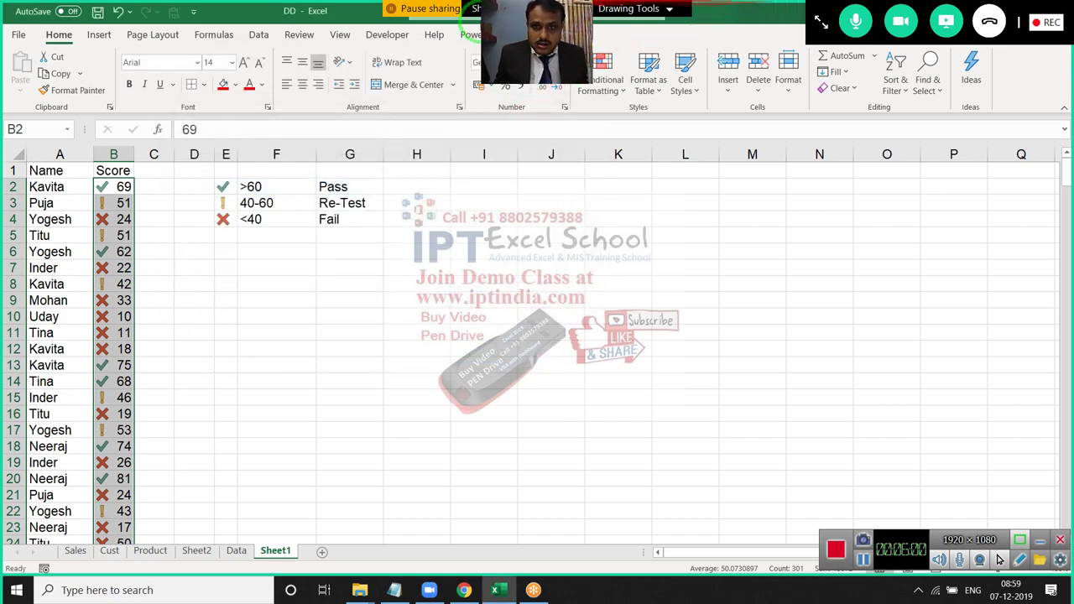
pyautogui.click(166, 189)
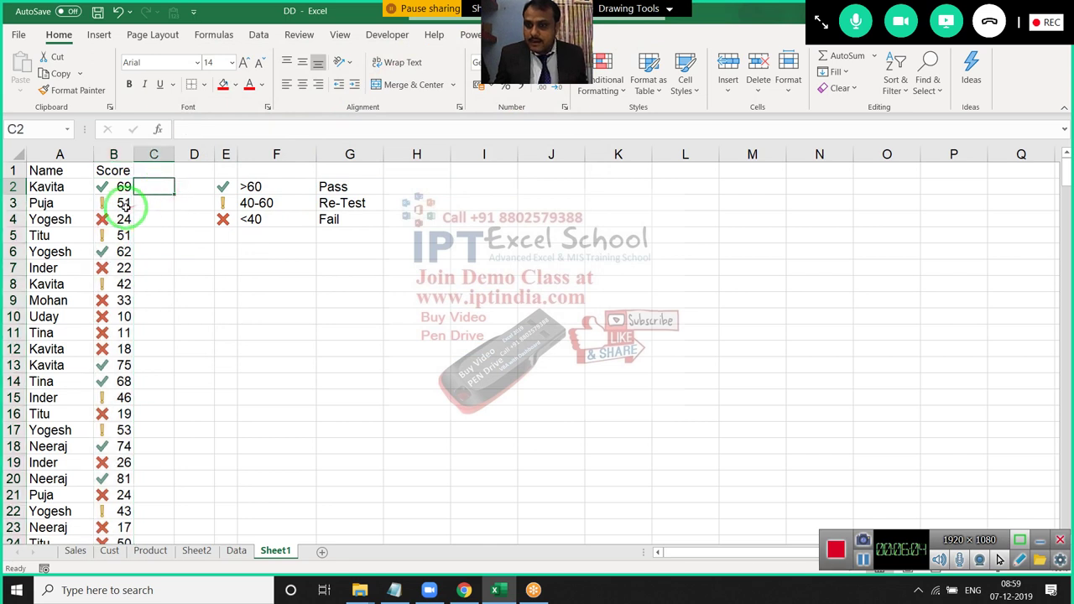
pyautogui.click(124, 203)
pyautogui.click(153, 183)
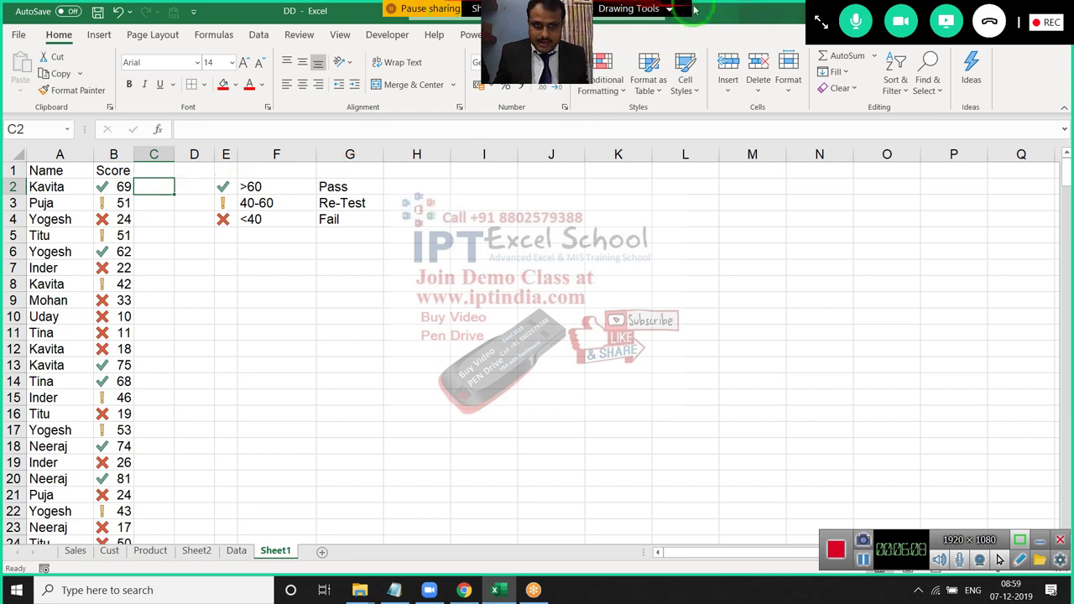
pyautogui.click(947, 18)
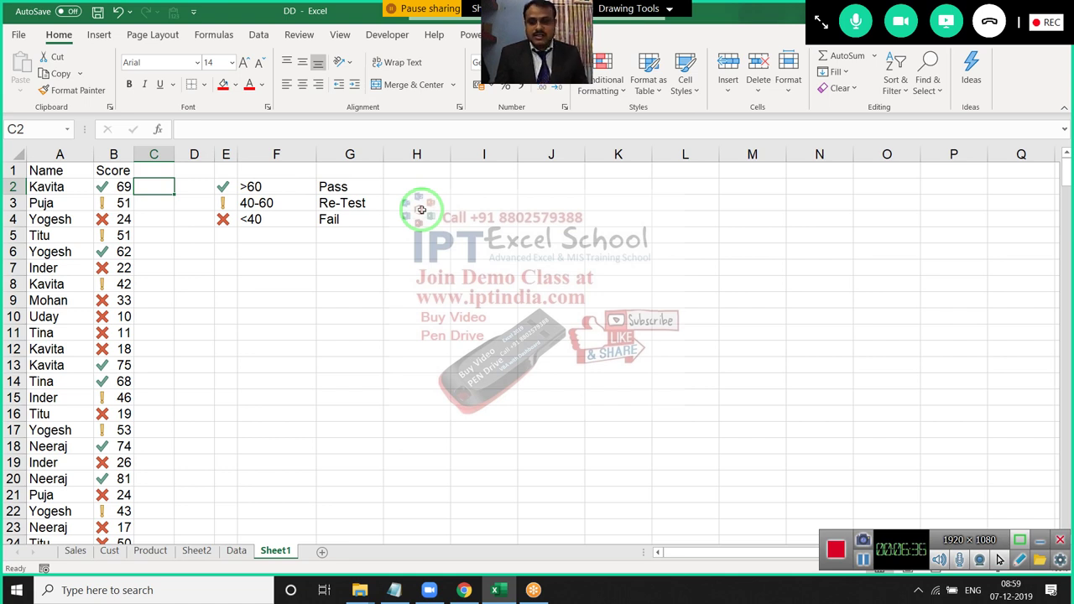
# Add the headers Q1 and Q2 in I1:J1.
pyautogui.press('Down')
pyautogui.press('Left')
pyautogui.click(491, 195)
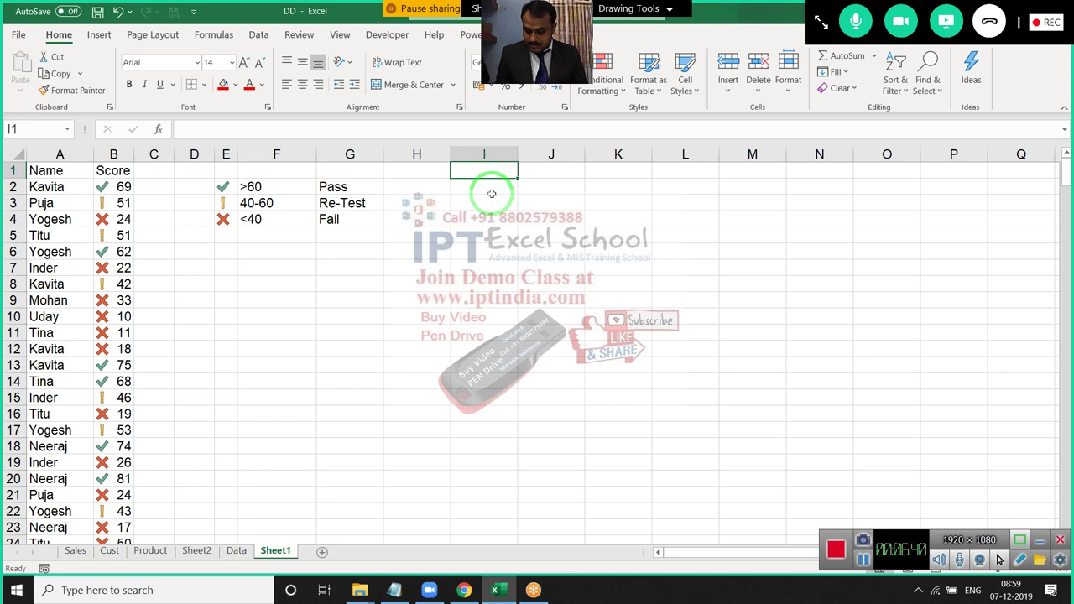
pyautogui.write('Q1')
pyautogui.press('Tab')
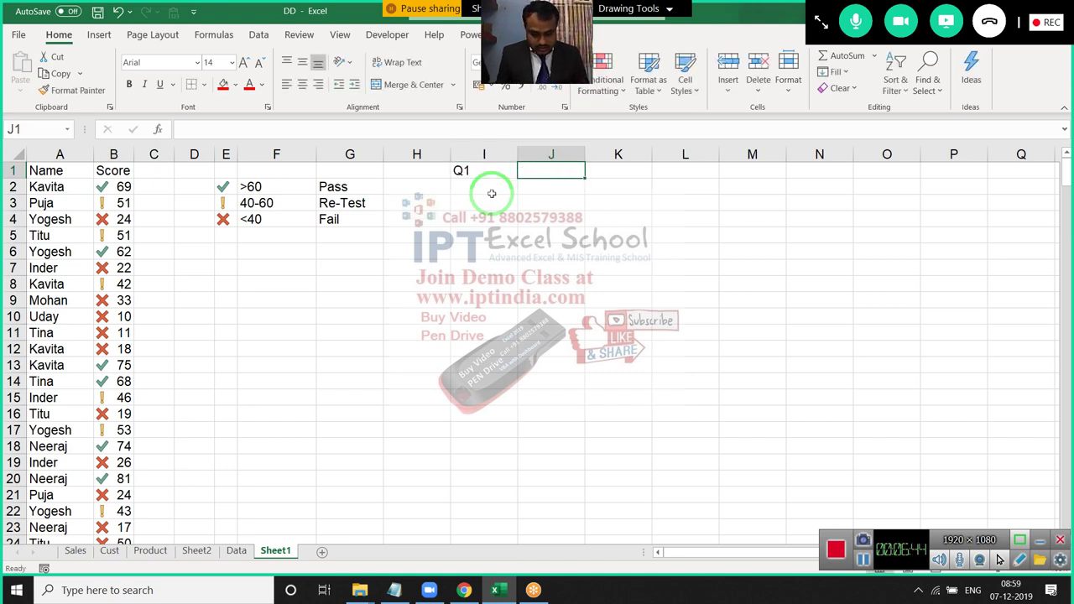
pyautogui.write('Q2')
pyautogui.press('Return')
# Enter 45 and 60 in I2:J2 and give them the three-arrow icon set.
pyautogui.click(492, 195)
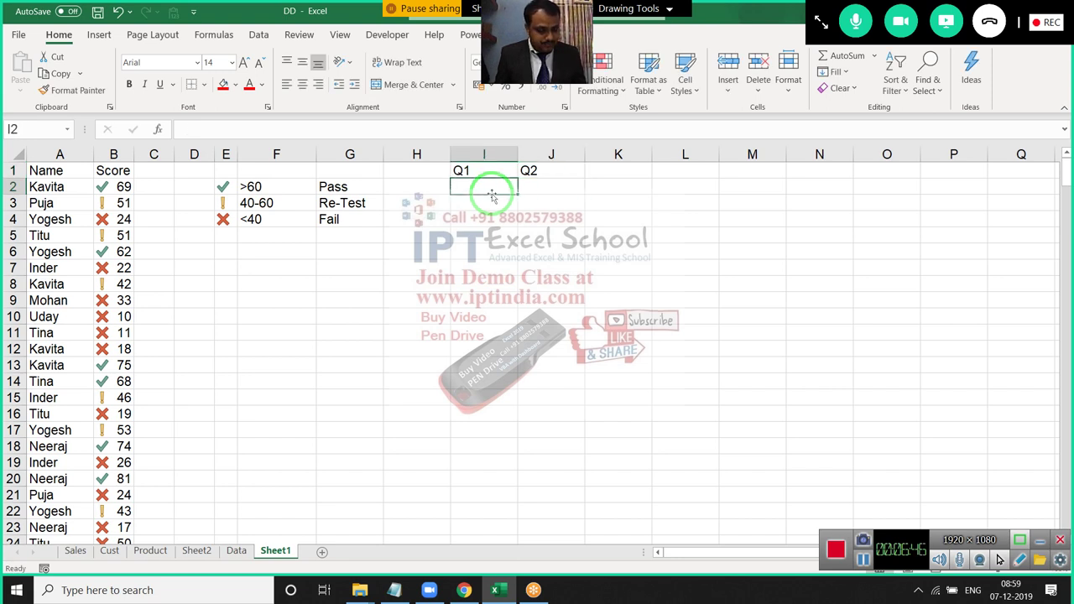
pyautogui.write('45')
pyautogui.press('Tab')
pyautogui.write('6')
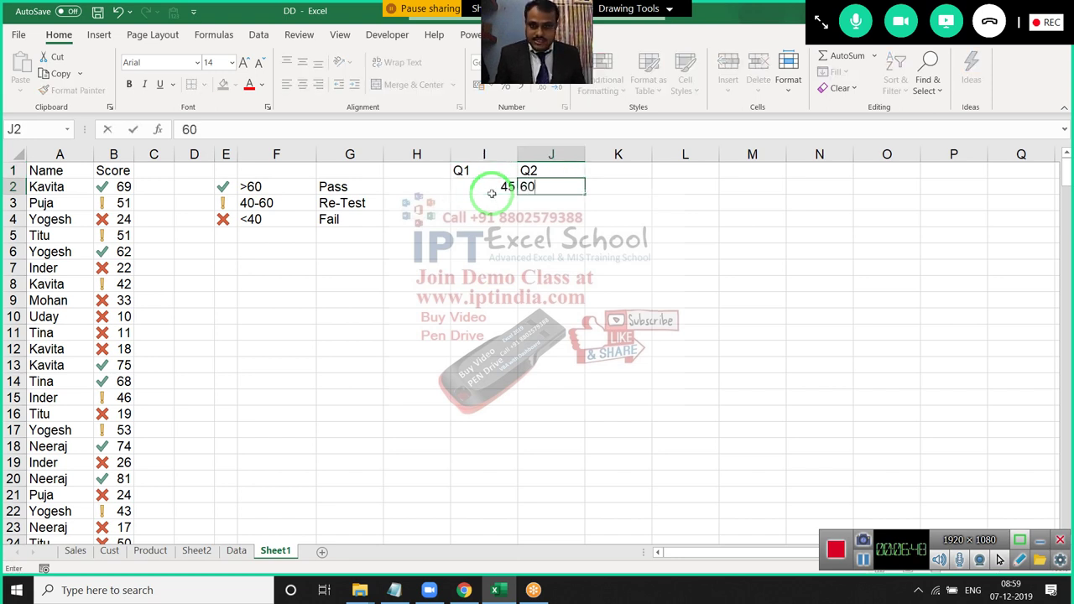
pyautogui.press('Return')
pyautogui.moveTo(492, 188); pyautogui.dragTo(537, 188)
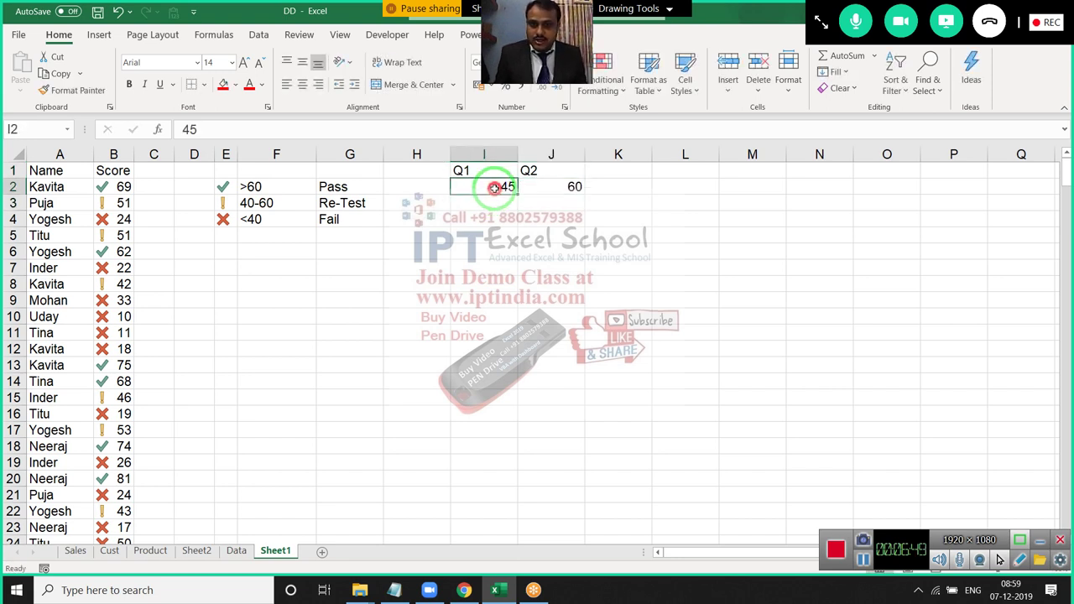
pyautogui.click(590, 99)
pyautogui.moveTo(642, 256)
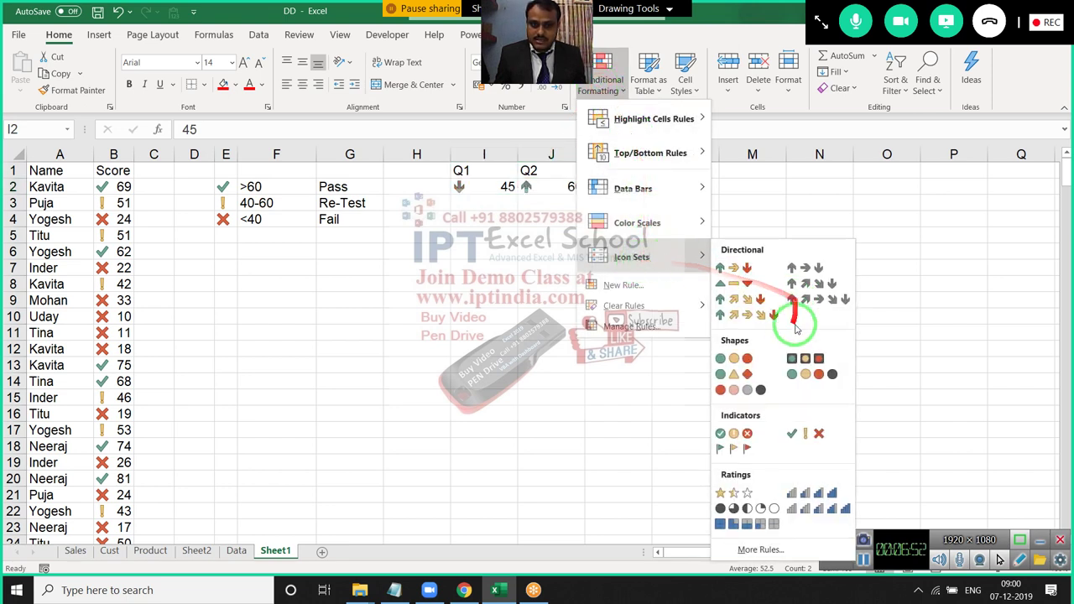
pyautogui.click(743, 269)
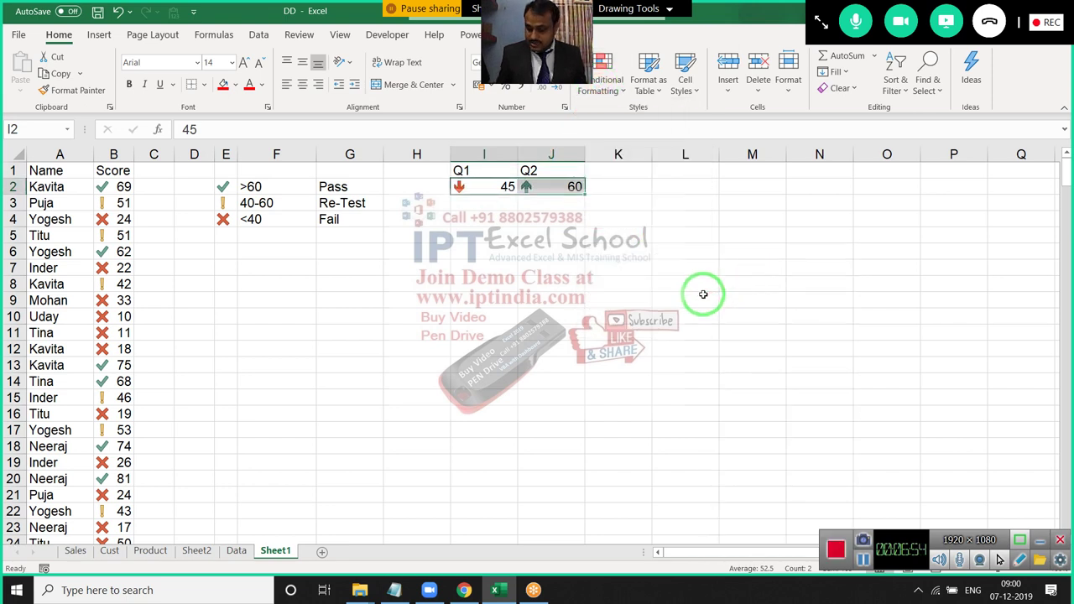
# Enter 85 and 69 in row 3, 65 and 85 in row 4, then select I2:J4.
pyautogui.click(475, 204)
pyautogui.write('85')
pyautogui.press('Tab')
pyautogui.write('69')
pyautogui.press('Tab')
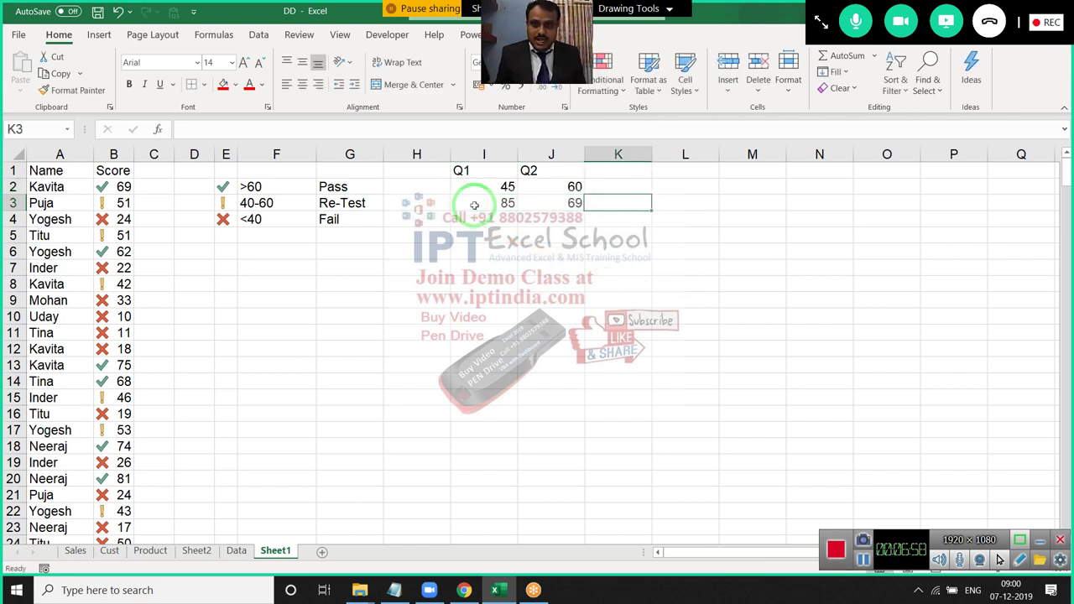
pyautogui.write('3')
pyautogui.press('Escape')
pyautogui.press('Return')
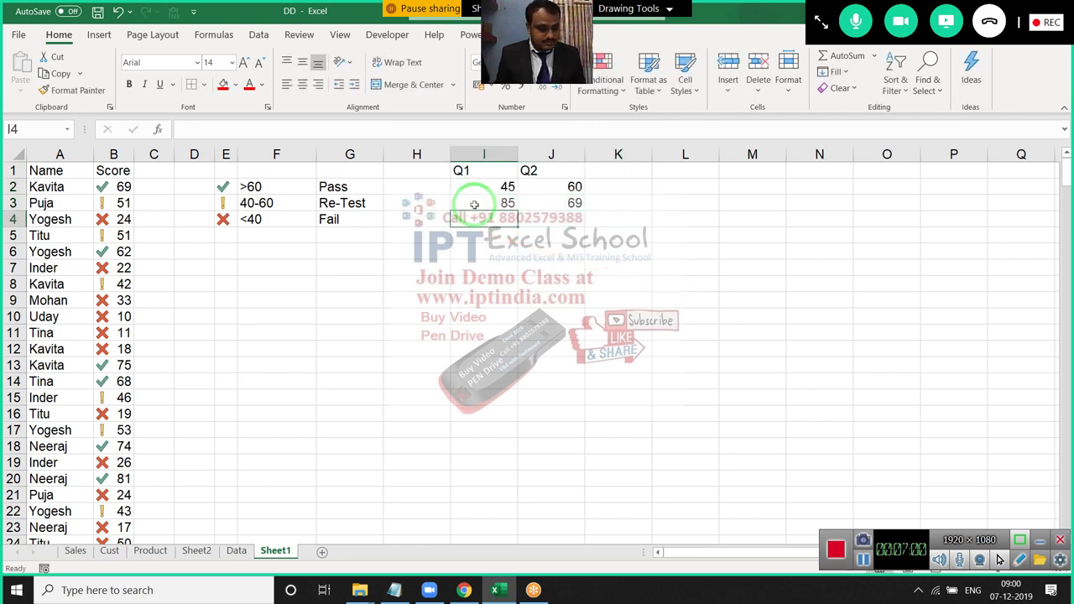
pyautogui.write('65')
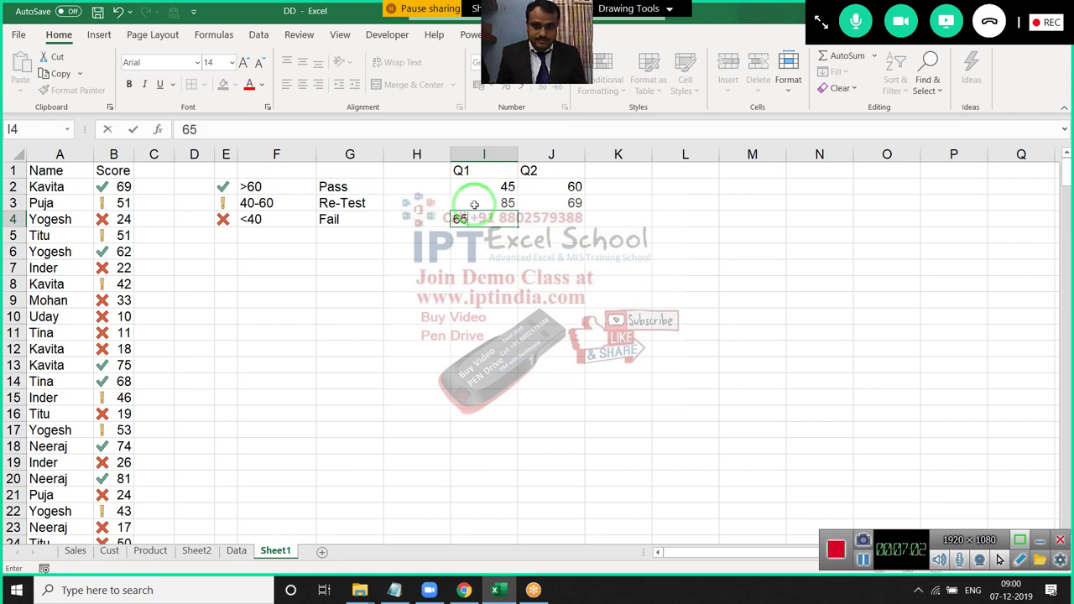
pyautogui.press('Tab')
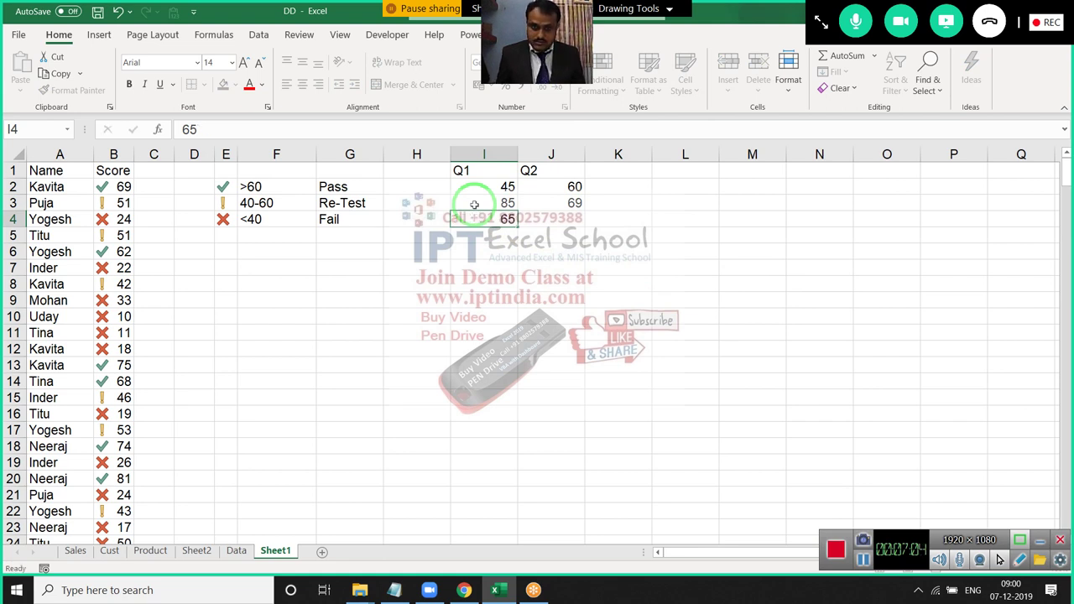
pyautogui.write('85')
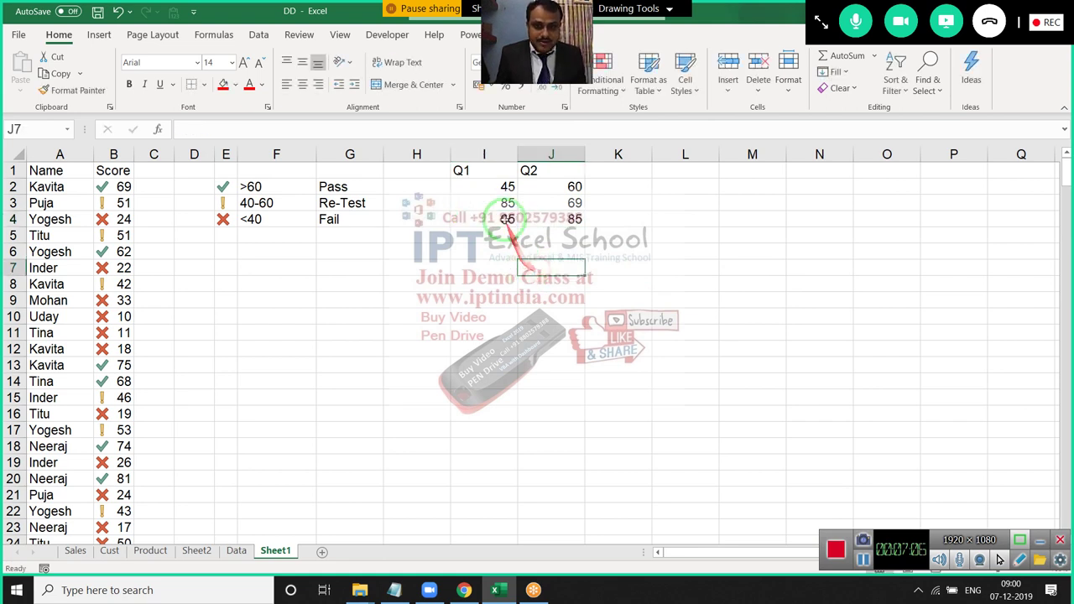
pyautogui.moveTo(498, 185); pyautogui.dragTo(557, 214)
# Apply 3 Arrows (Colored) icons to the Q1/Q2 figures, then undo them.
pyautogui.click(597, 84)
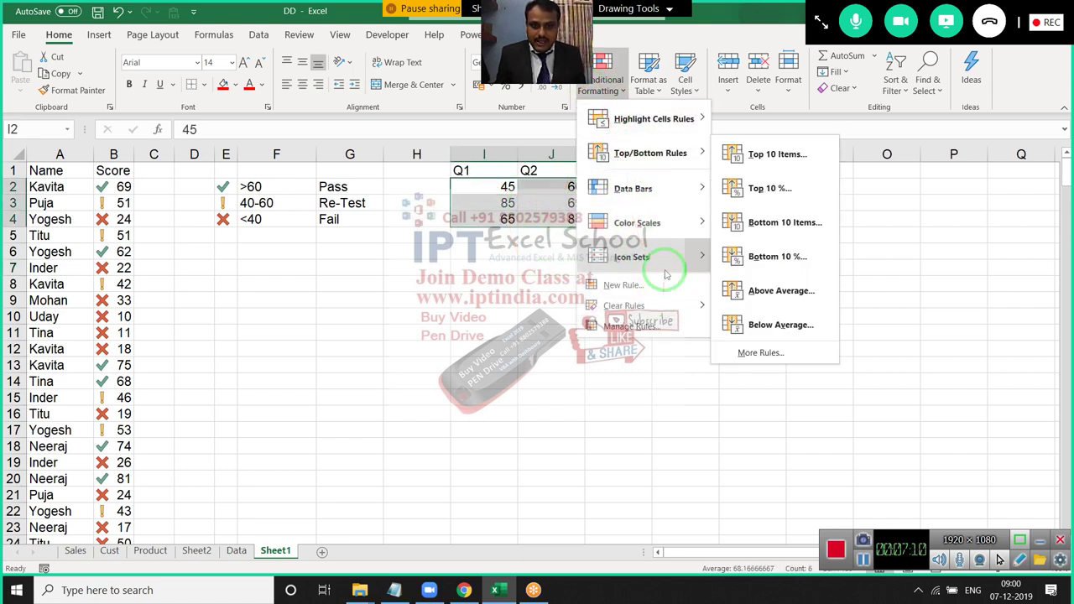
pyautogui.click(719, 267)
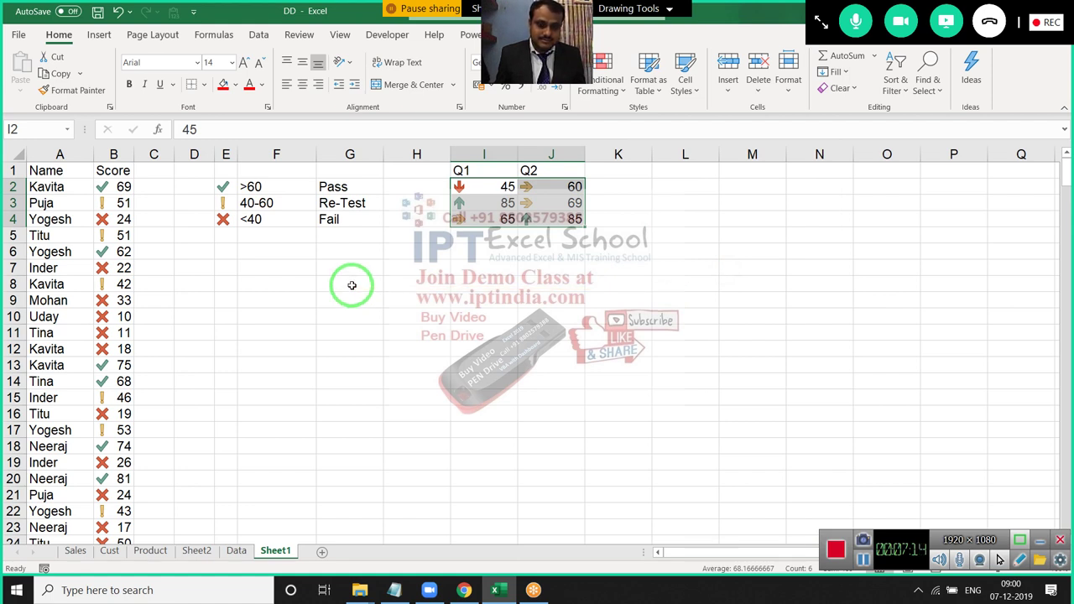
pyautogui.click(495, 219)
pyautogui.hotkey('ctrl', 'z')
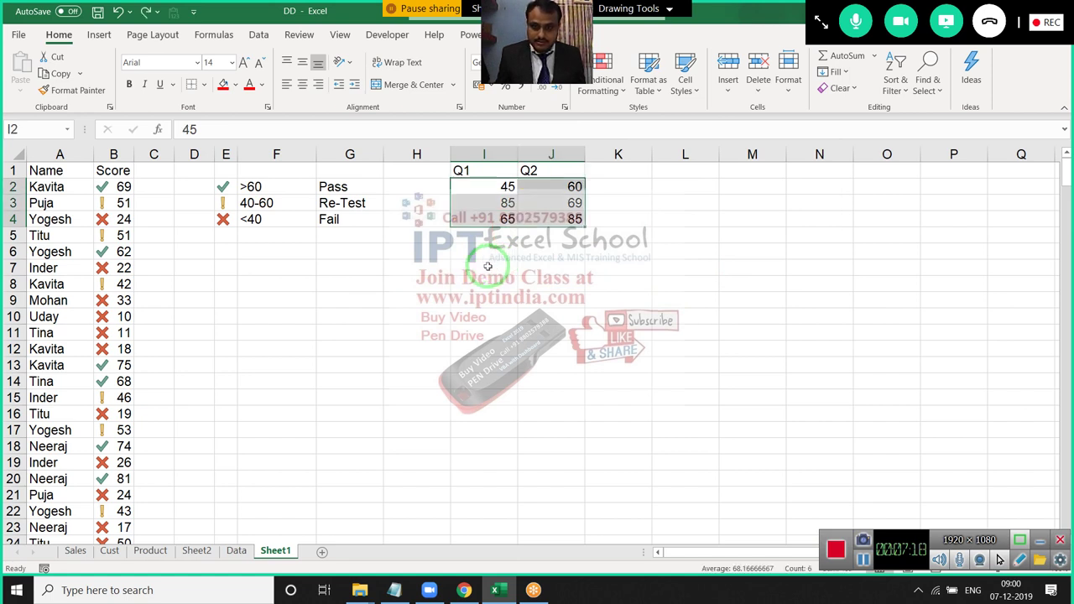
# Select the Q1 value 45 in I2 and bring up the Conditional Formatting icon set styles again.
pyautogui.click(485, 267)
pyautogui.moveTo(492, 186); pyautogui.dragTo(553, 186)
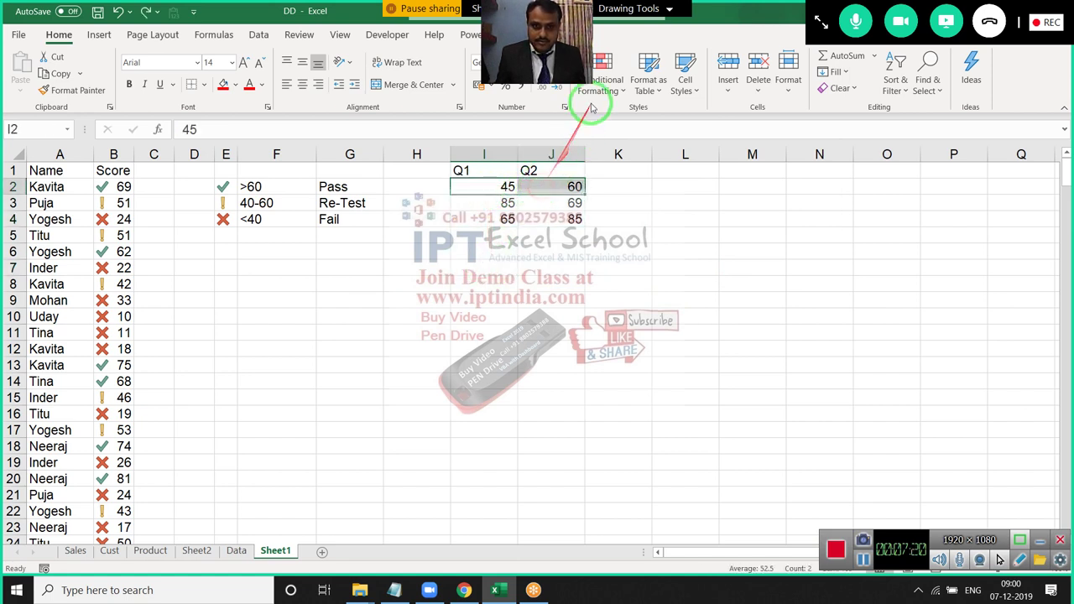
pyautogui.click(507, 219)
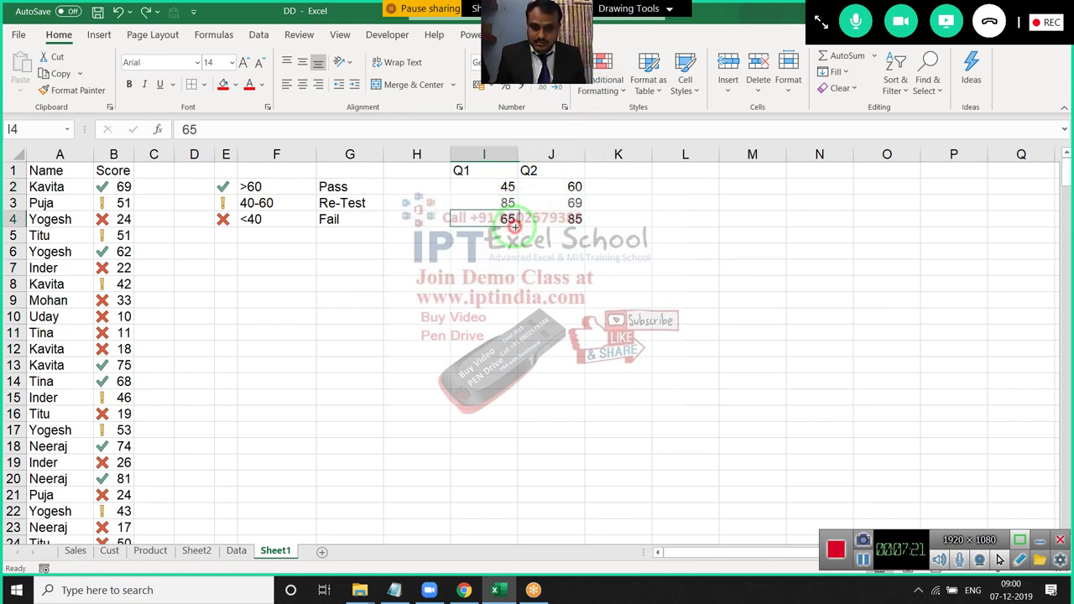
pyautogui.click(495, 186)
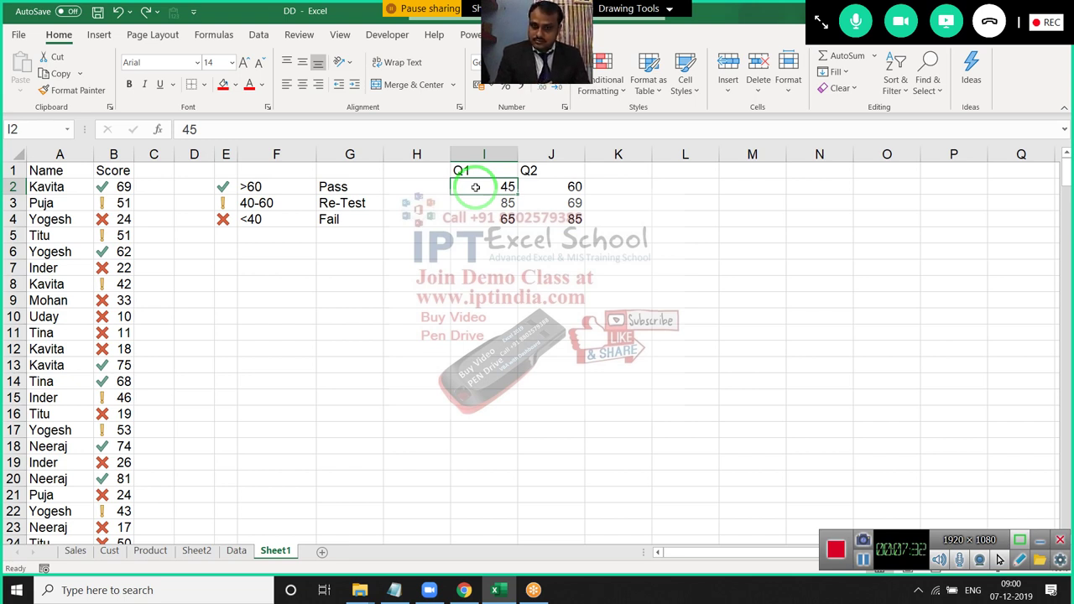
pyautogui.press('Right')
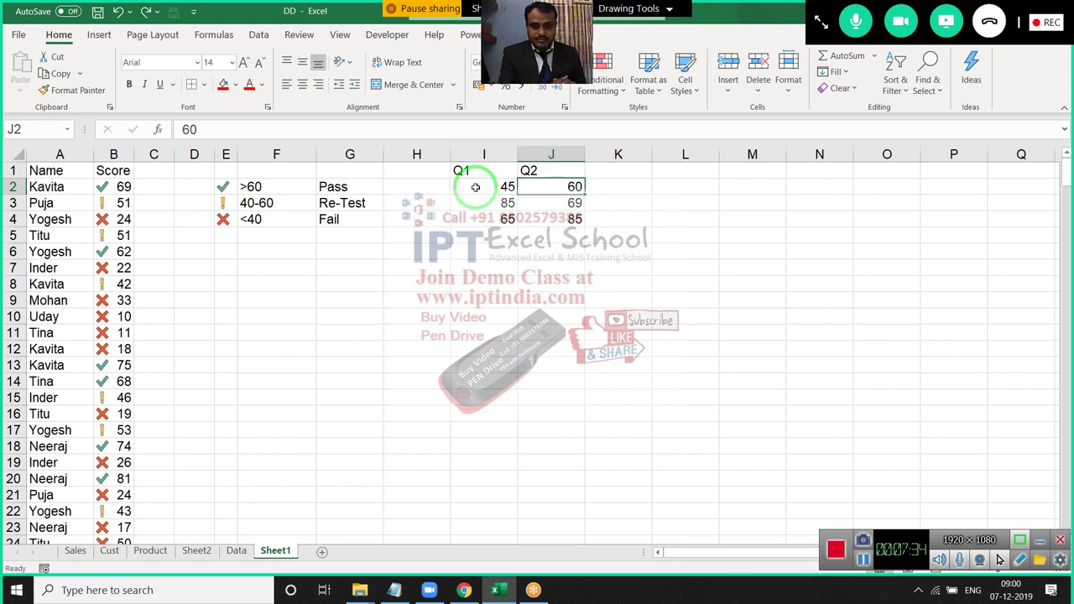
pyautogui.click(475, 187)
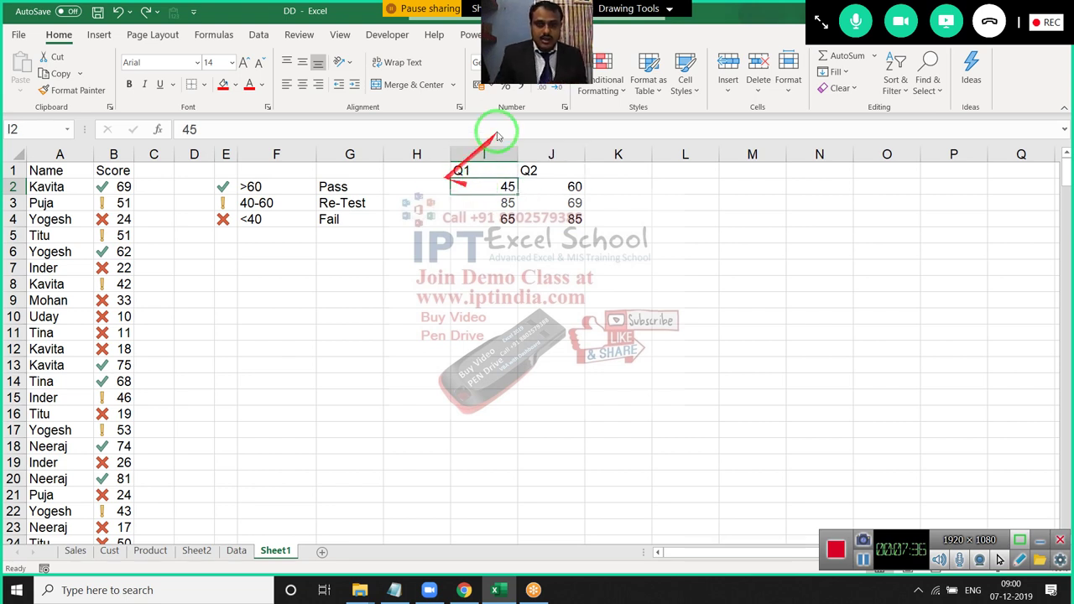
pyautogui.click(611, 78)
pyautogui.click(663, 269)
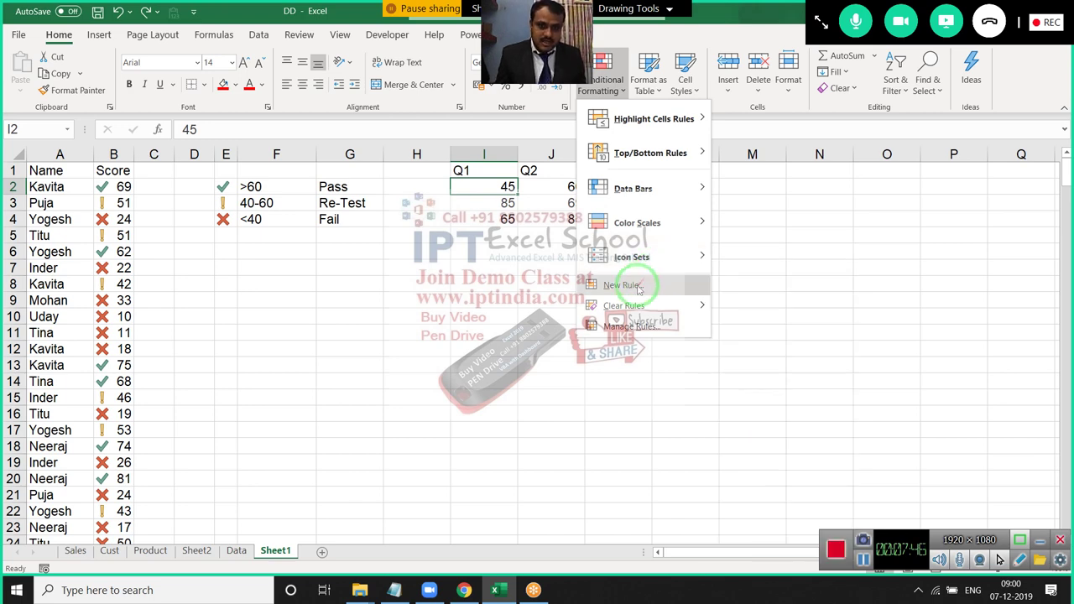
# Start a new formatting rule, try the value and formula rule types, and dismiss the Format dialog.
pyautogui.click(630, 286)
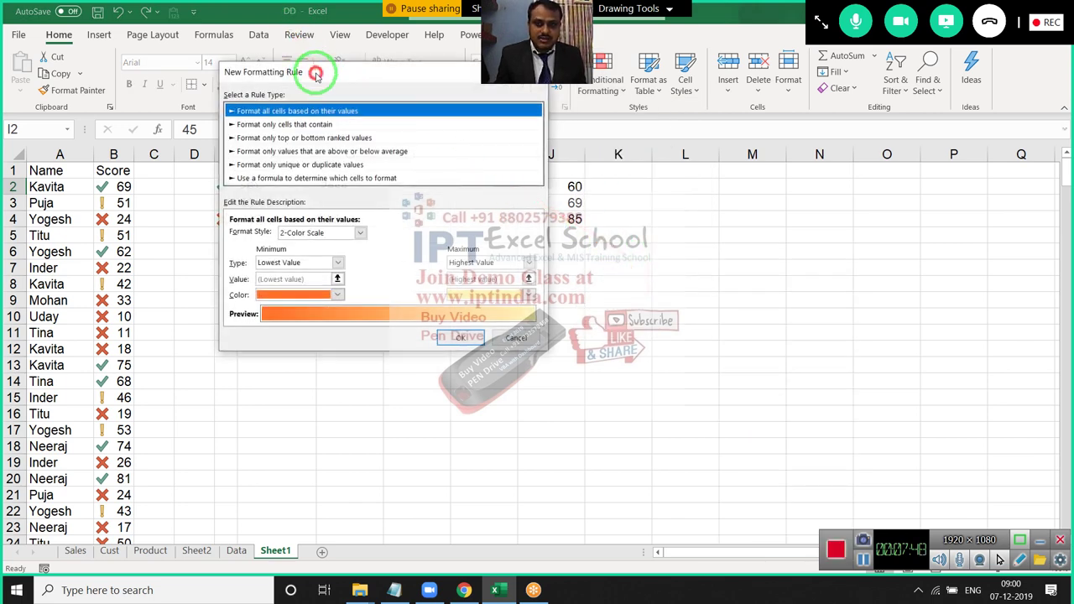
pyautogui.moveTo(321, 75); pyautogui.dragTo(733, 94)
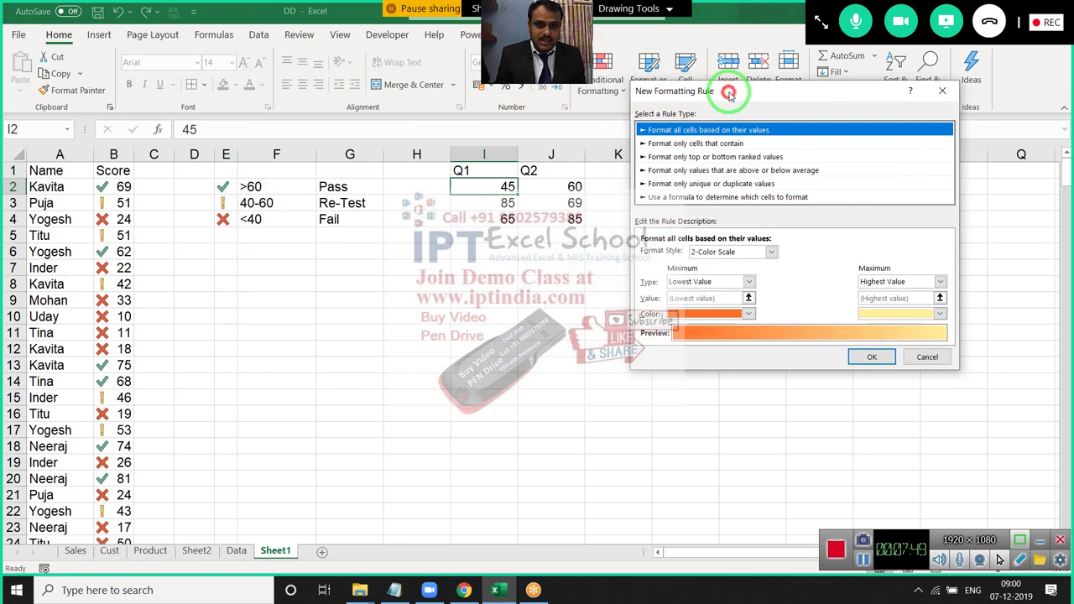
pyautogui.click(690, 142)
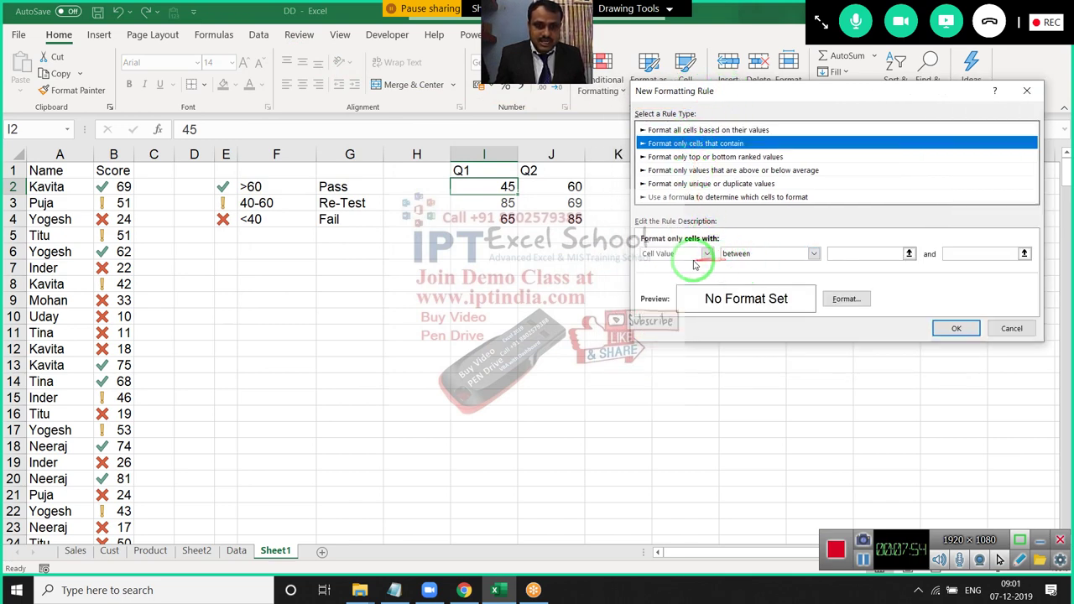
pyautogui.click(673, 197)
pyautogui.click(839, 299)
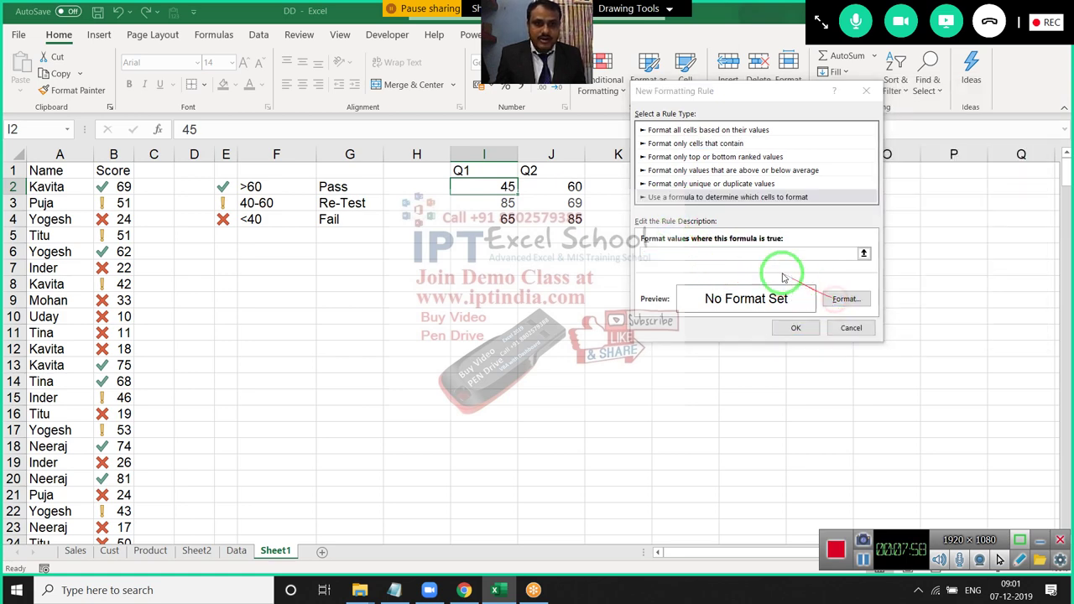
pyautogui.moveTo(309, 11); pyautogui.dragTo(286, 90)
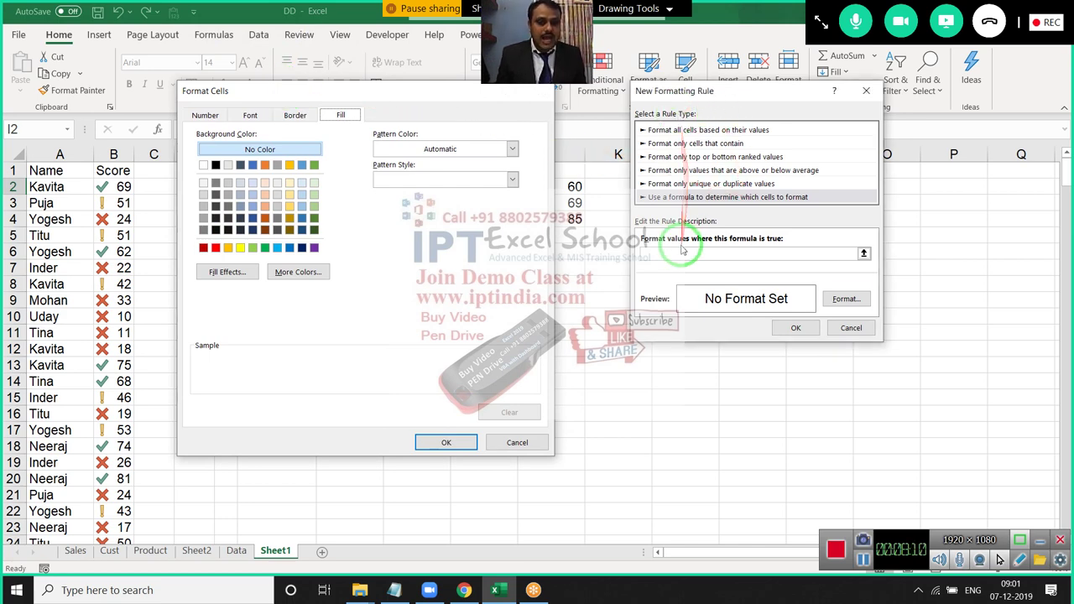
pyautogui.press('Escape')
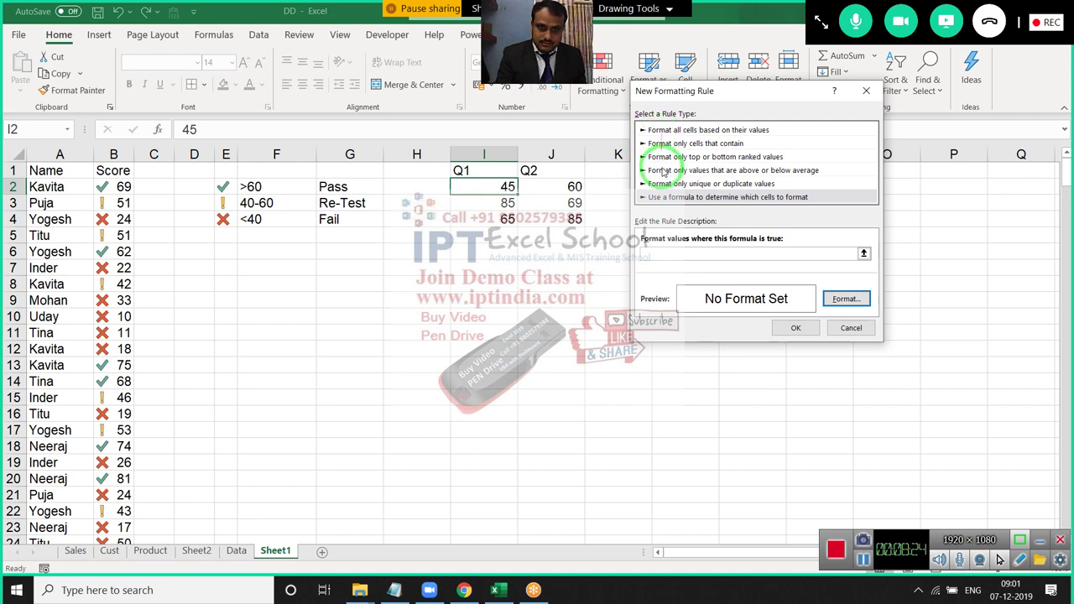
# Return to the all-cells rule type, try Data Bar and Icon Sets styles, then cancel.
pyautogui.click(668, 130)
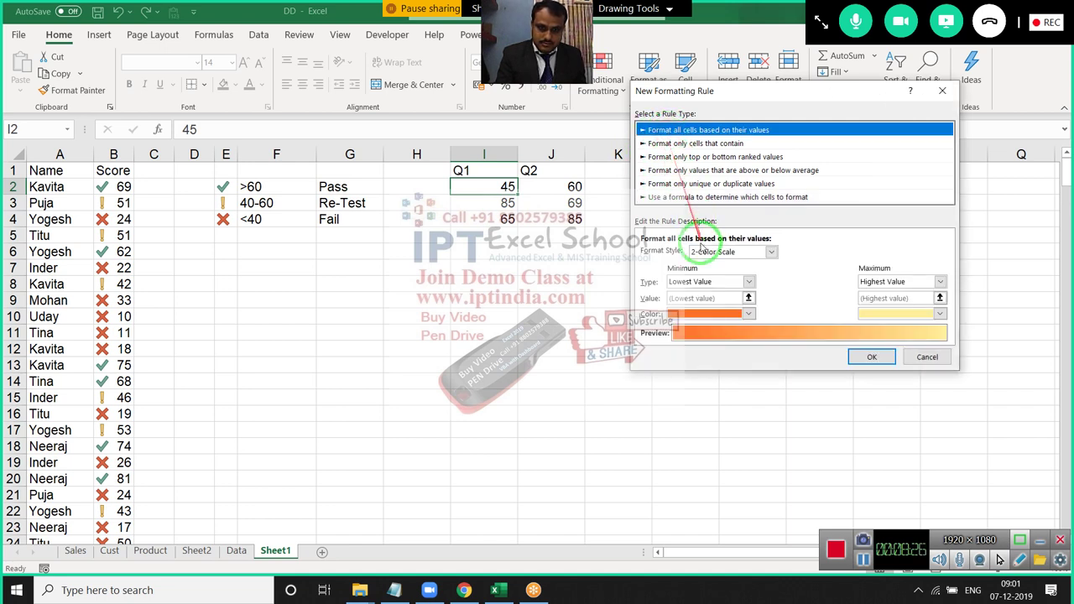
pyautogui.click(709, 252)
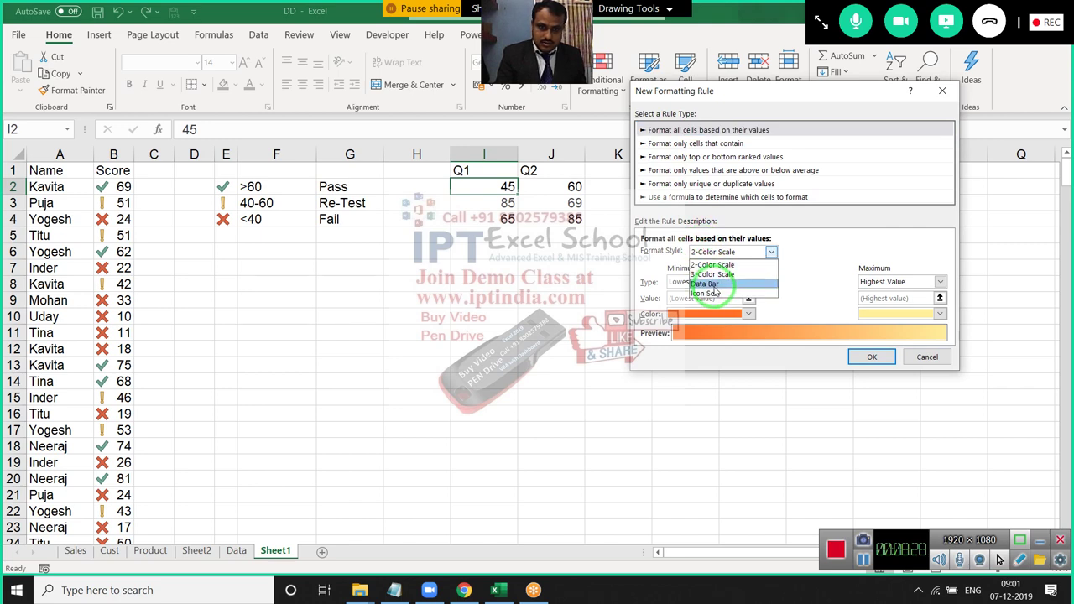
pyautogui.click(706, 283)
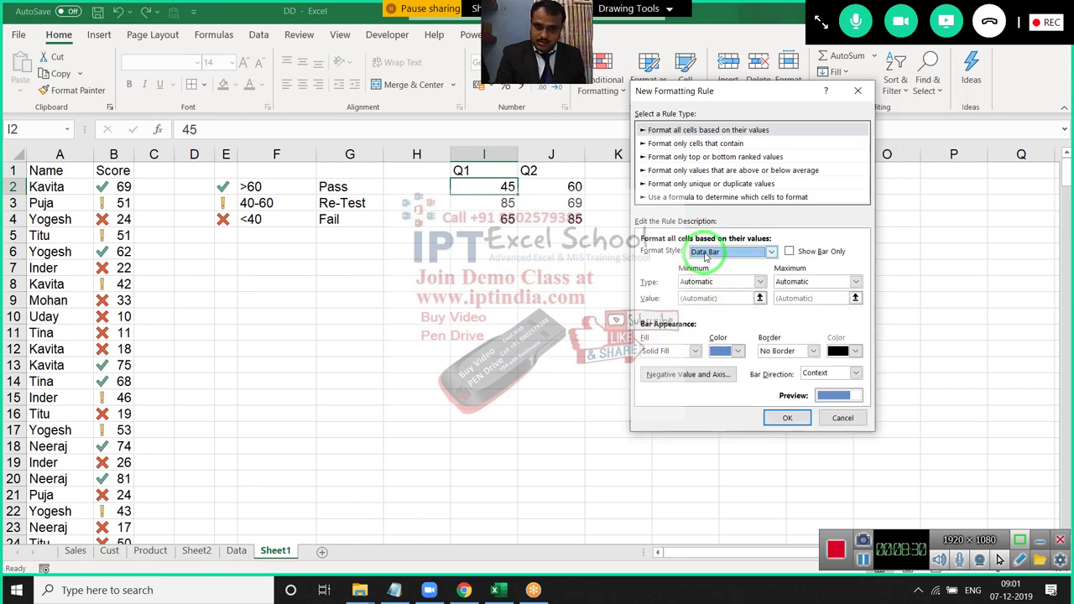
pyautogui.click(705, 252)
pyautogui.click(712, 295)
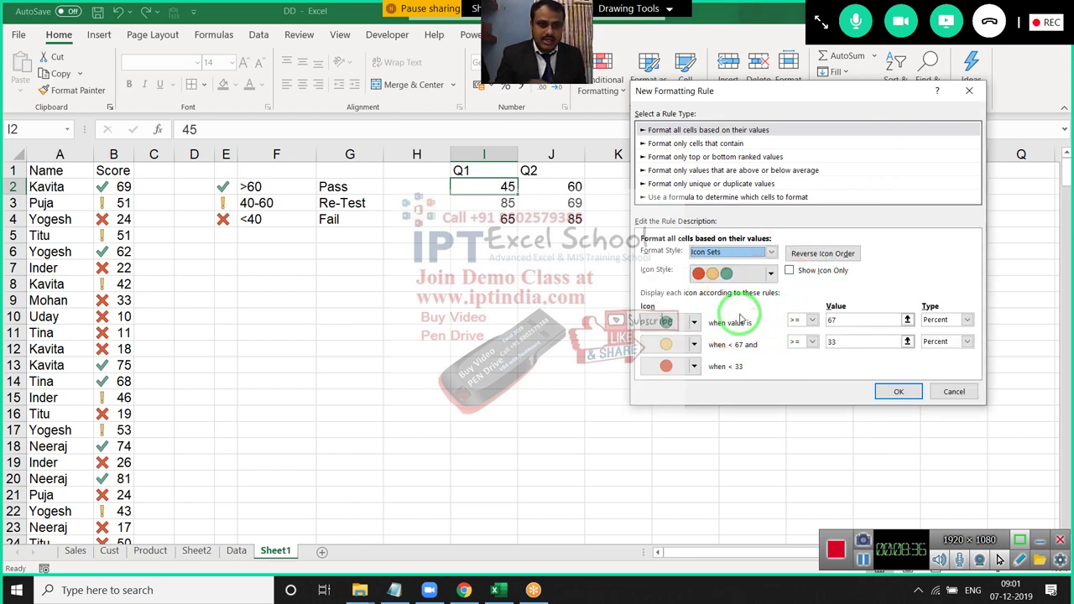
pyautogui.press('Escape')
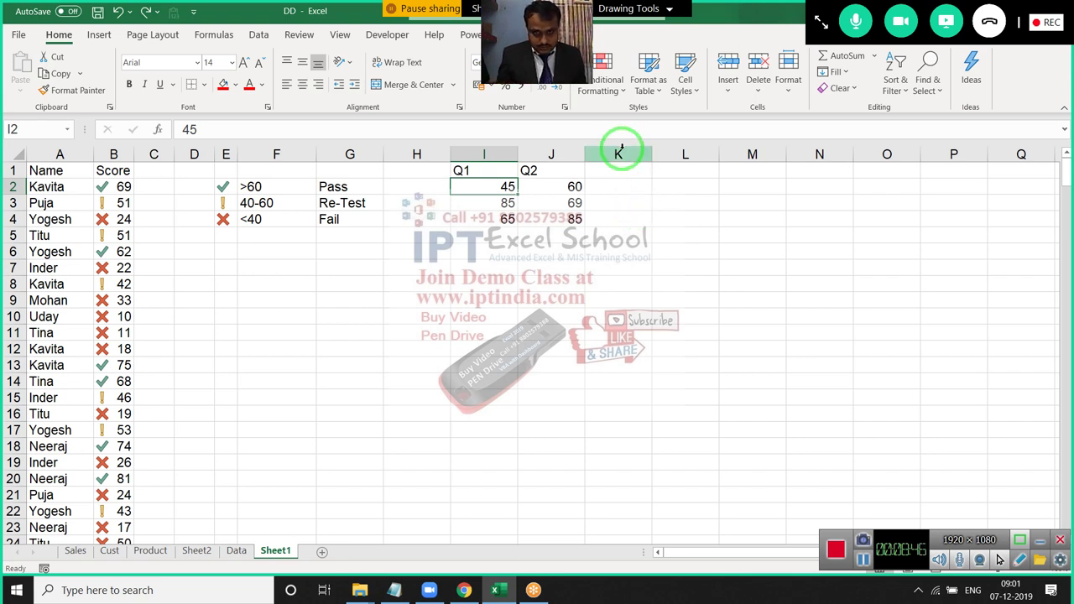
pyautogui.moveTo(618, 149); pyautogui.dragTo(529, 216)
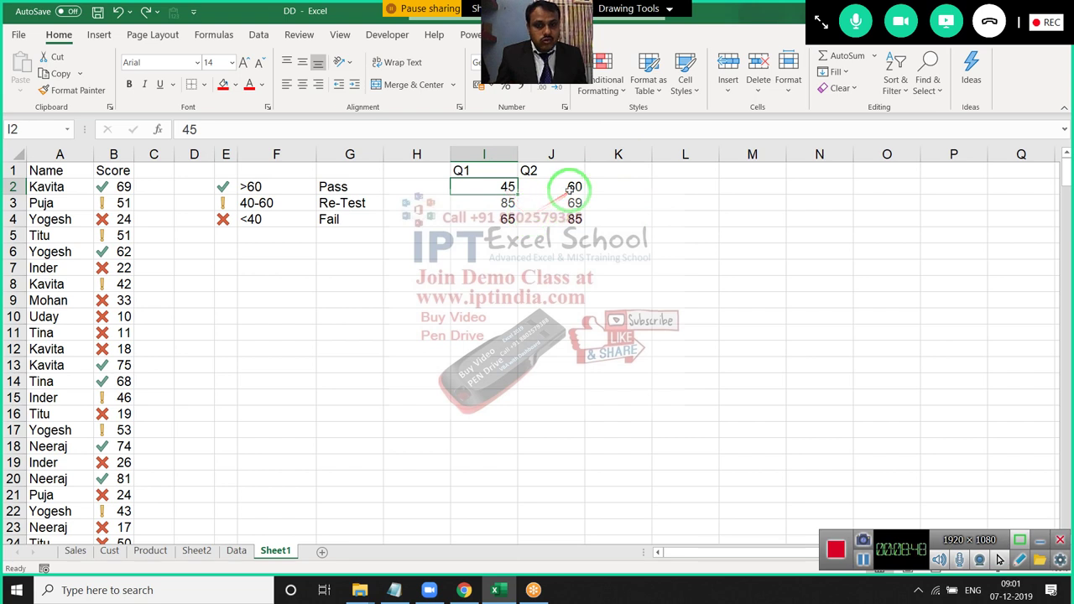
pyautogui.moveTo(571, 187); pyautogui.dragTo(472, 187)
pyautogui.click(472, 187)
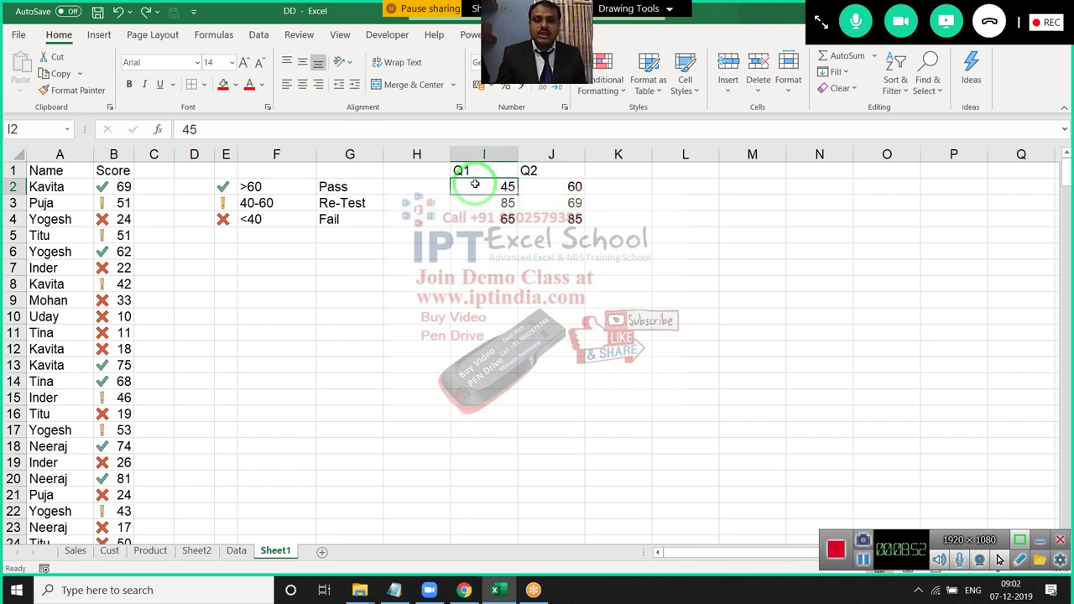
pyautogui.moveTo(618, 188); pyautogui.dragTo(541, 153)
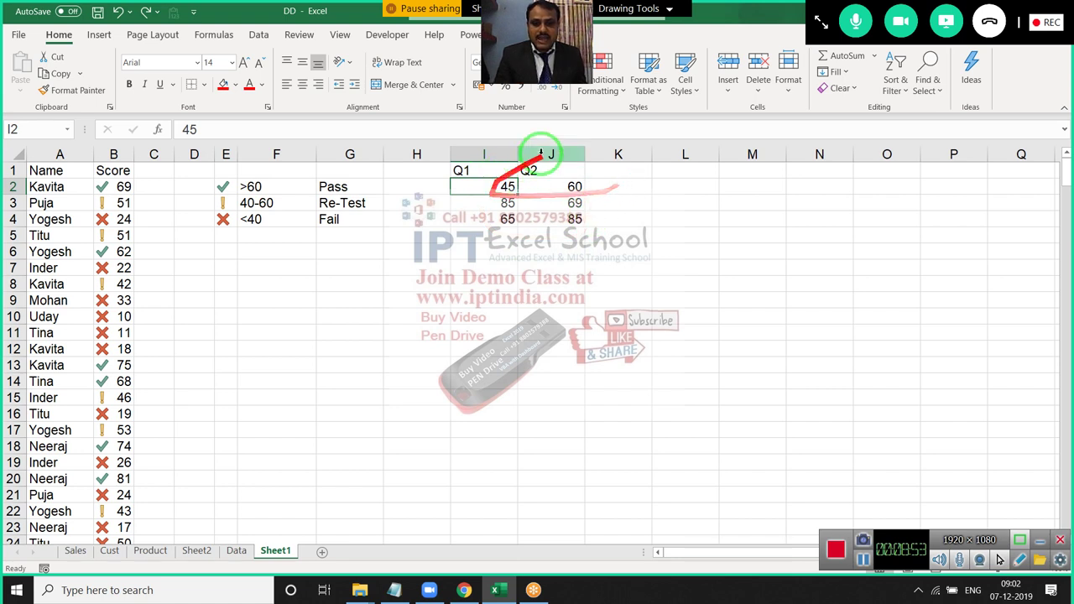
pyautogui.click(599, 80)
pyautogui.click(633, 257)
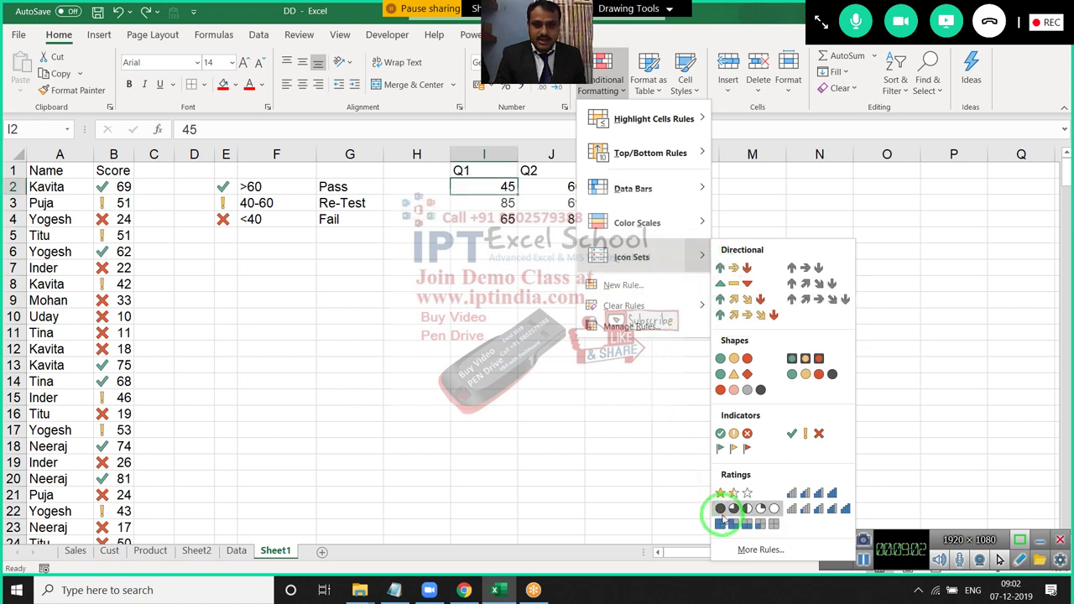
pyautogui.moveTo(719, 508); pyautogui.dragTo(468, 353)
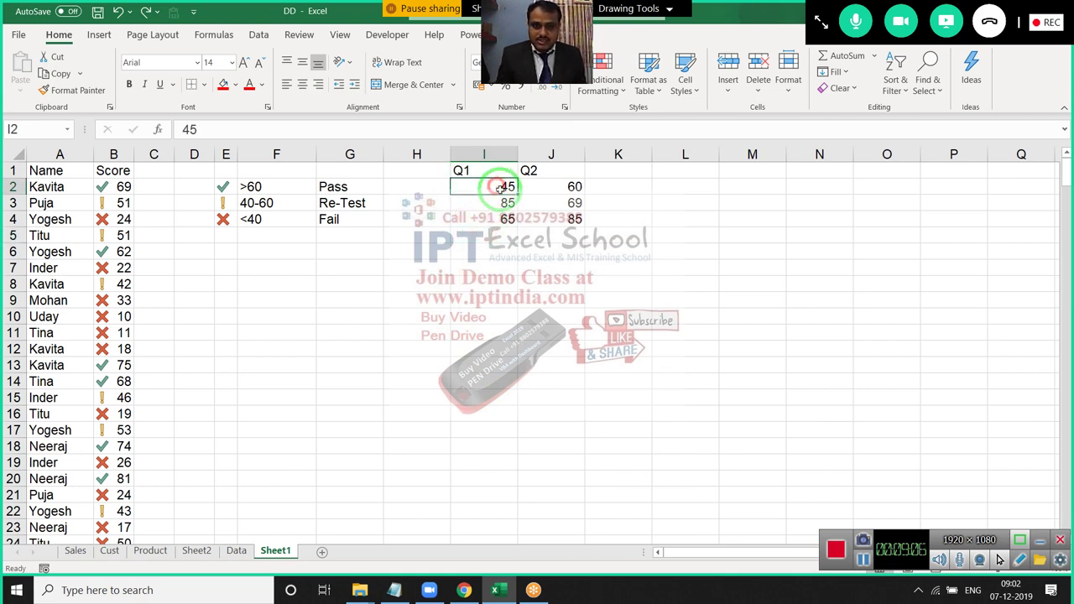
pyautogui.moveTo(518, 190); pyautogui.dragTo(556, 193)
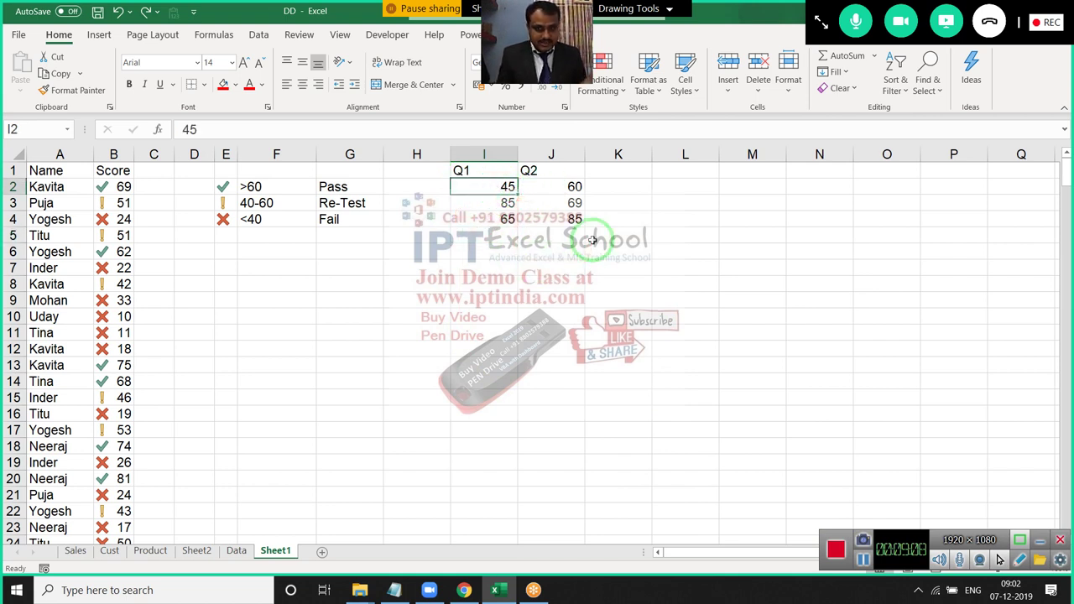
# Insert a blank column before the Q2 values, then abandon a half-typed =IF in J2.
pyautogui.press('Right')
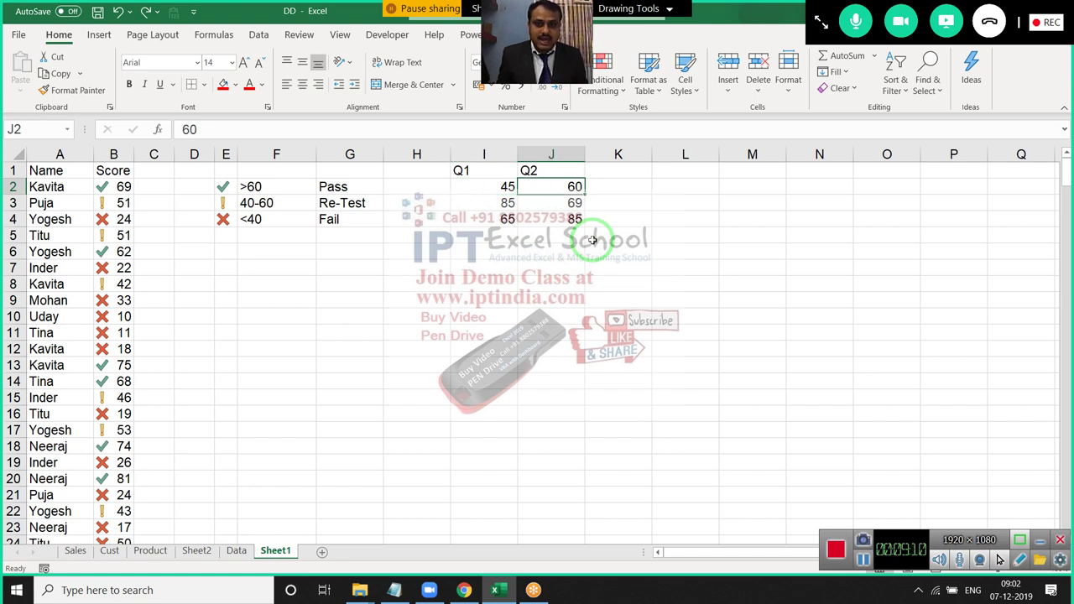
pyautogui.hotkey('ctrl', 'space')
pyautogui.hotkey('ctrl', 'shift', '+')
pyautogui.press('Up')
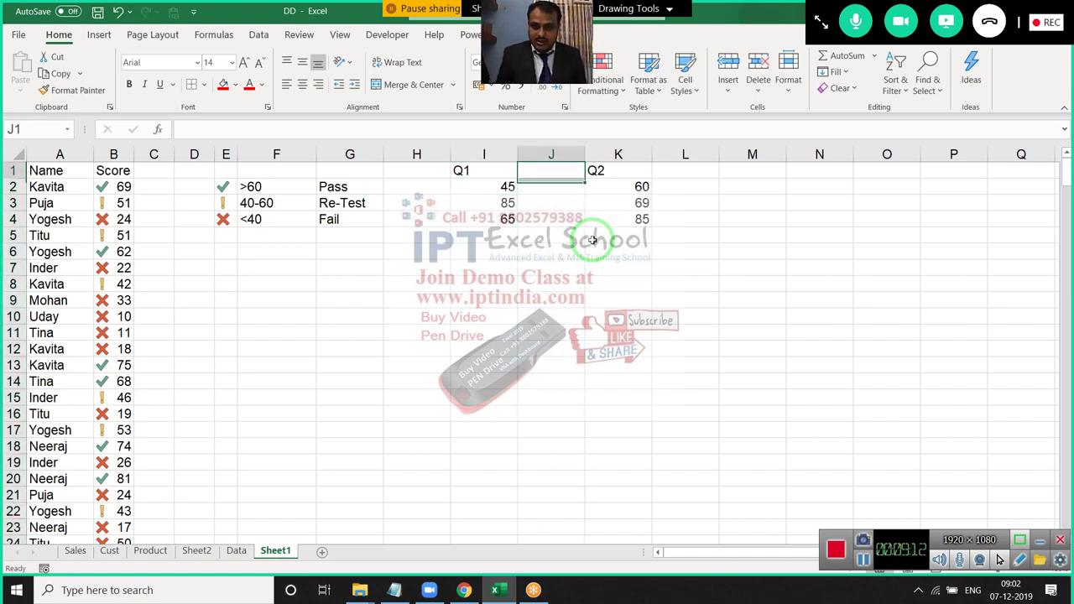
pyautogui.press('Down')
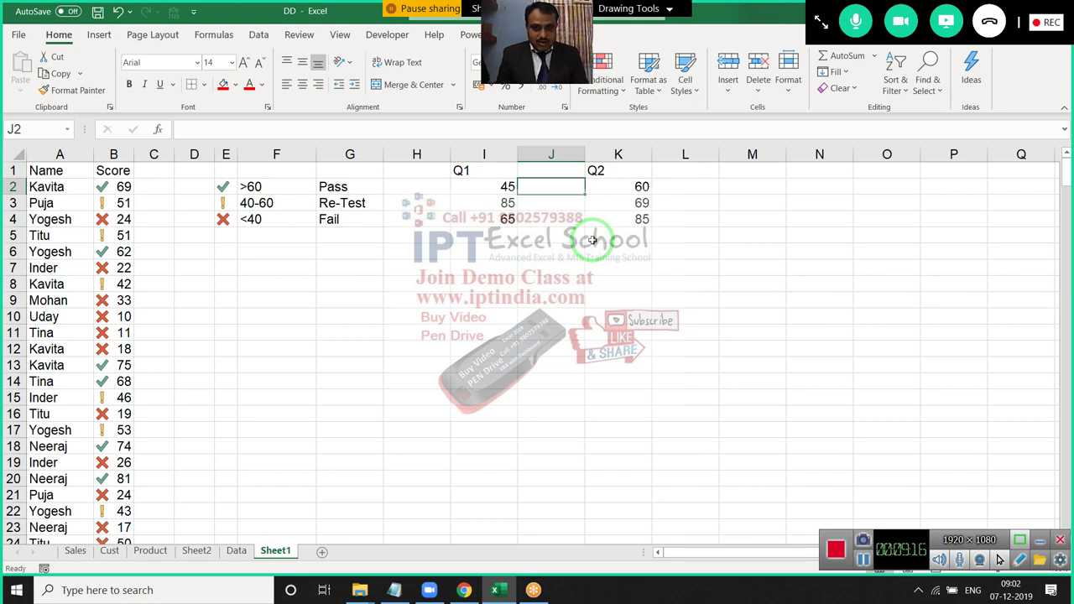
pyautogui.write('=if')
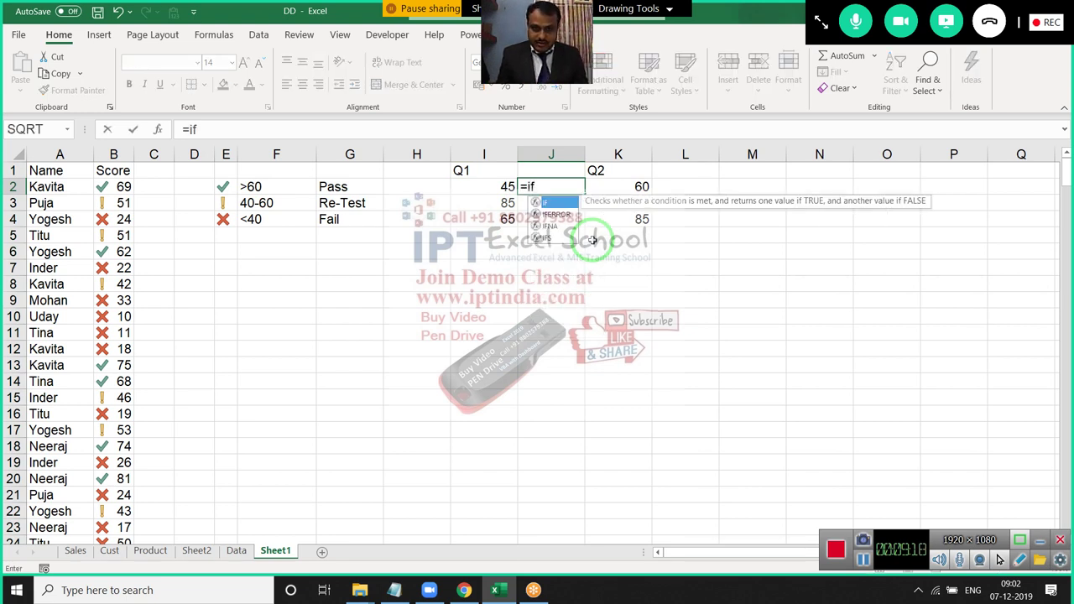
pyautogui.press('Escape')
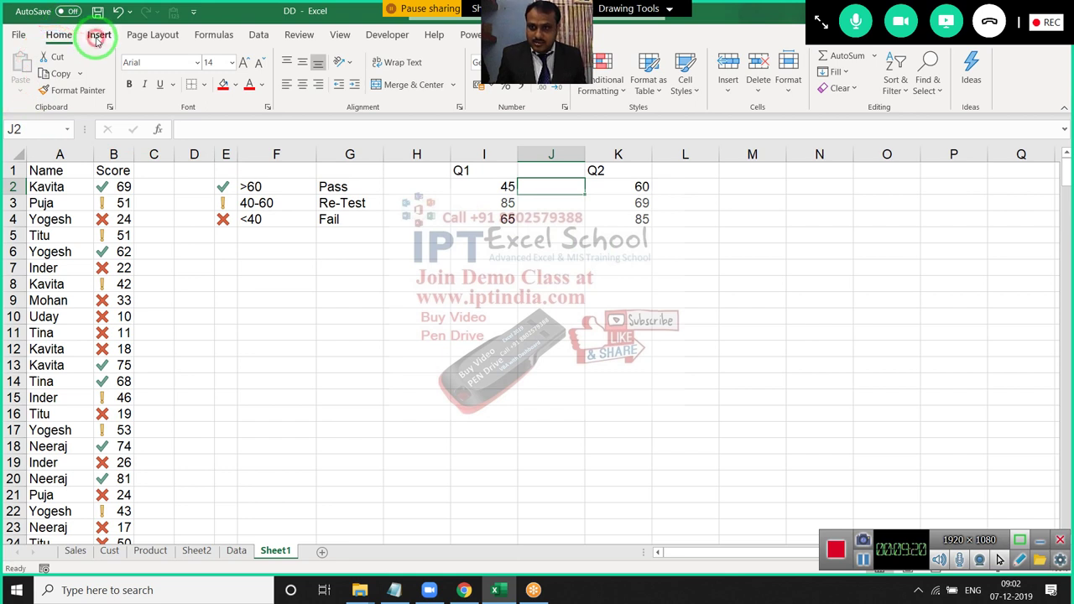
# Open the Symbol dialog from Insert > Symbols.
pyautogui.click(98, 40)
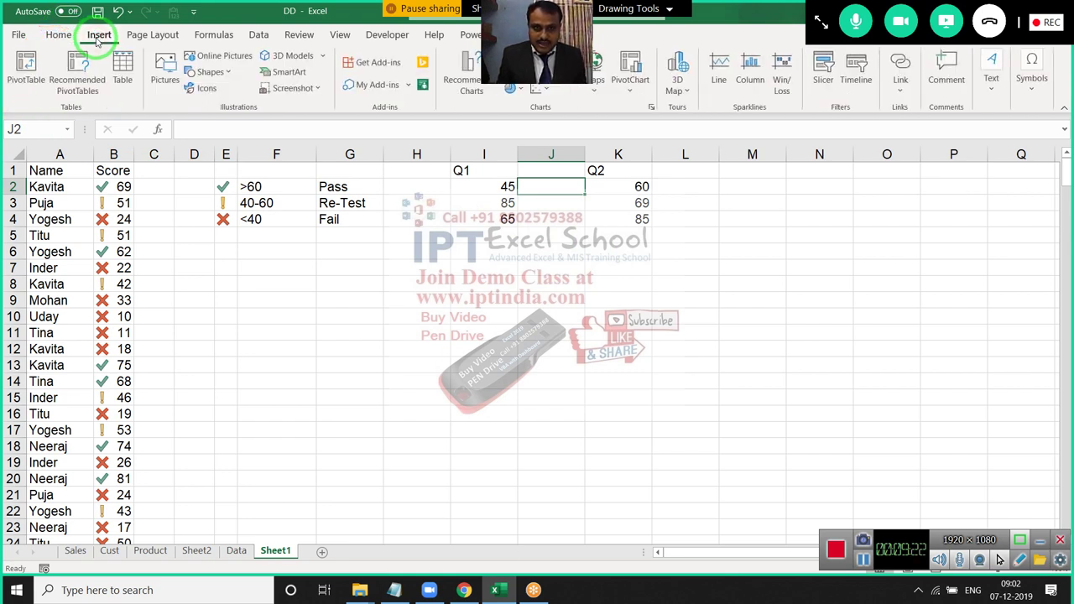
pyautogui.click(1032, 91)
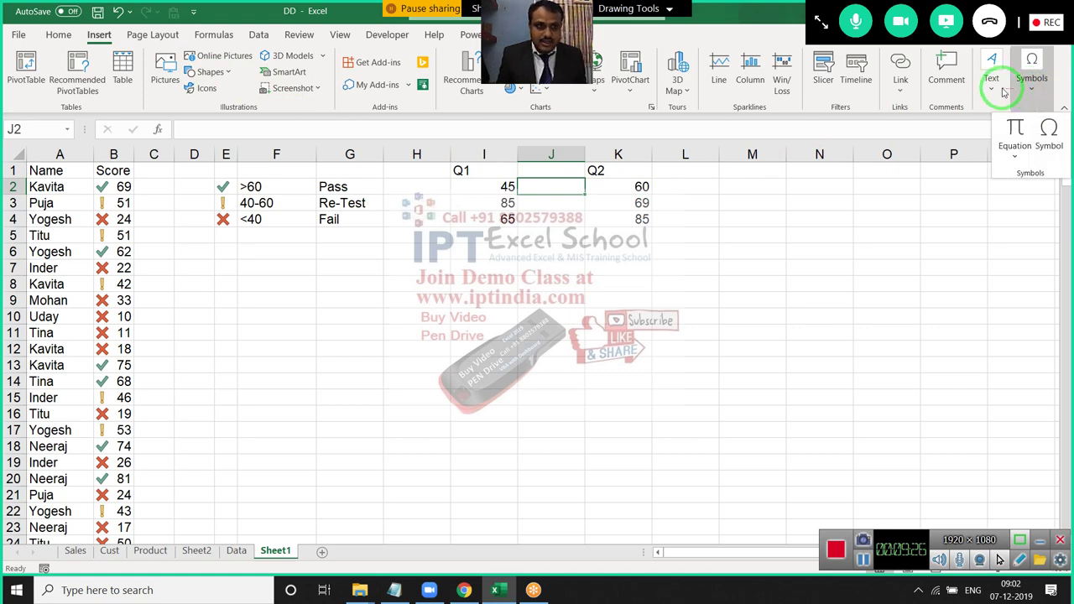
pyautogui.click(1048, 130)
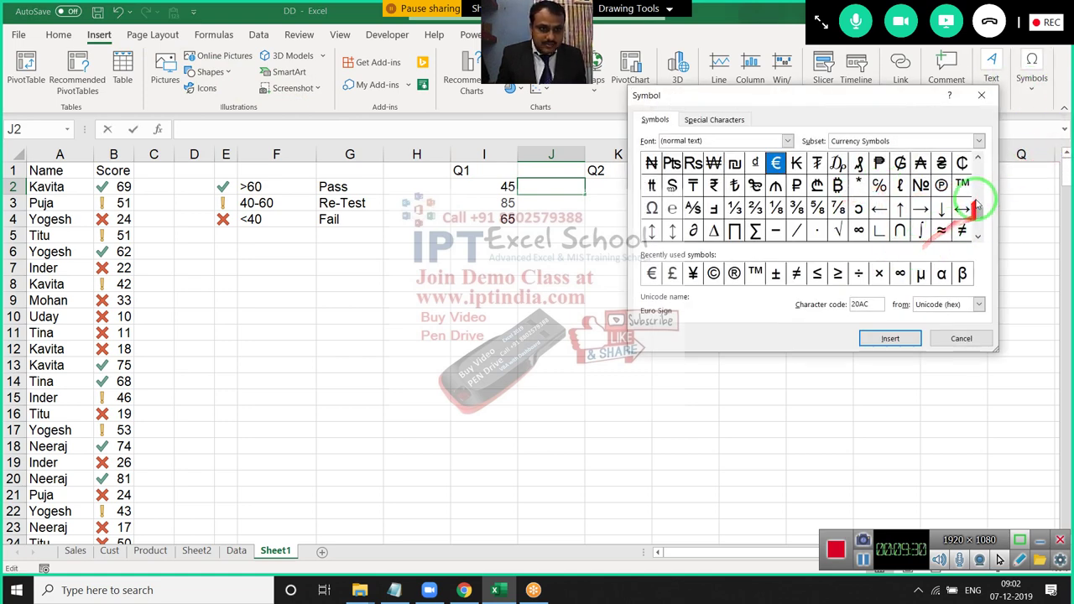
# Scroll the symbol grid to Block Elements and select Upper Half Block (2580).
pyautogui.moveTo(980, 216); pyautogui.dragTo(984, 244)
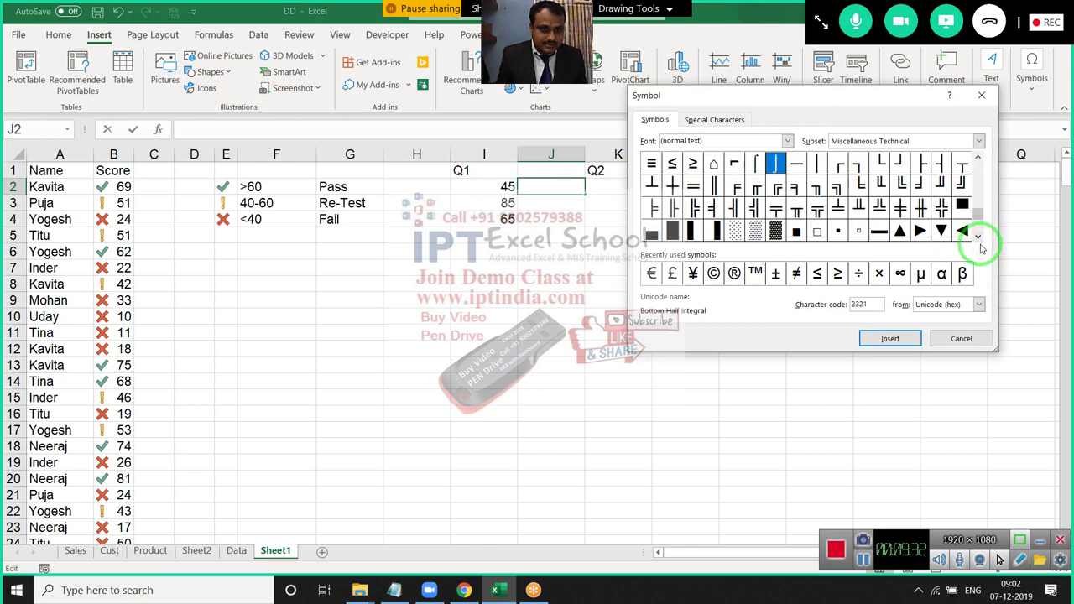
pyautogui.click(980, 244)
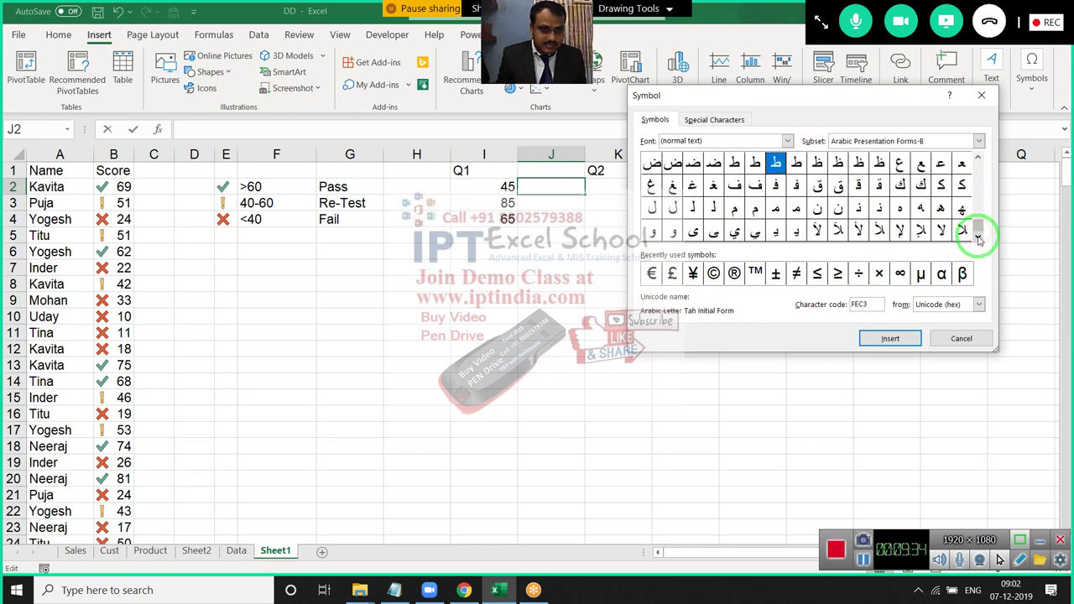
pyautogui.moveTo(979, 231); pyautogui.dragTo(980, 199)
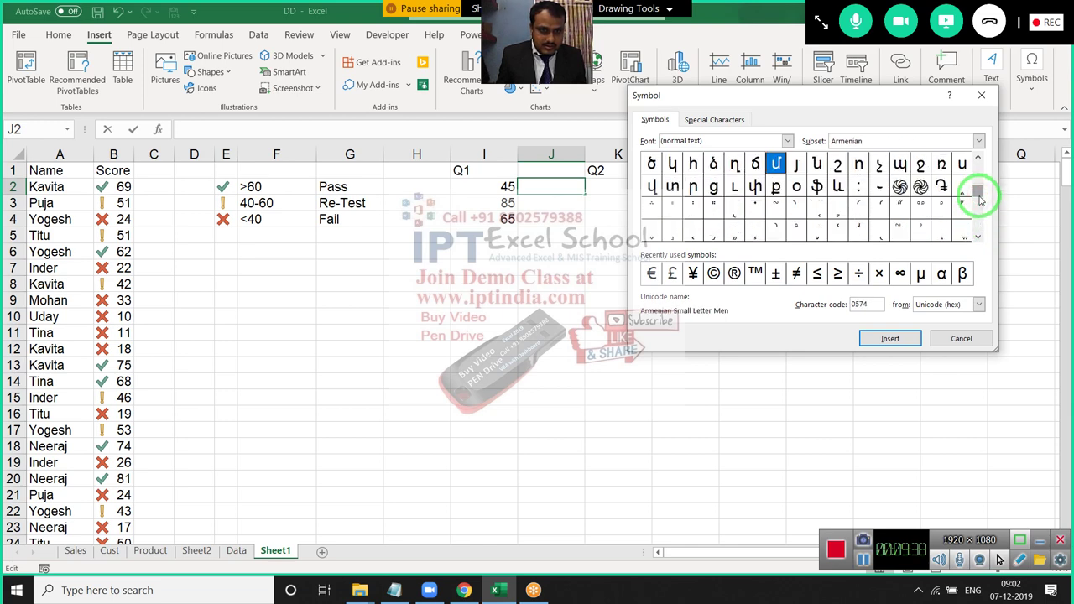
pyautogui.moveTo(980, 199); pyautogui.dragTo(979, 168)
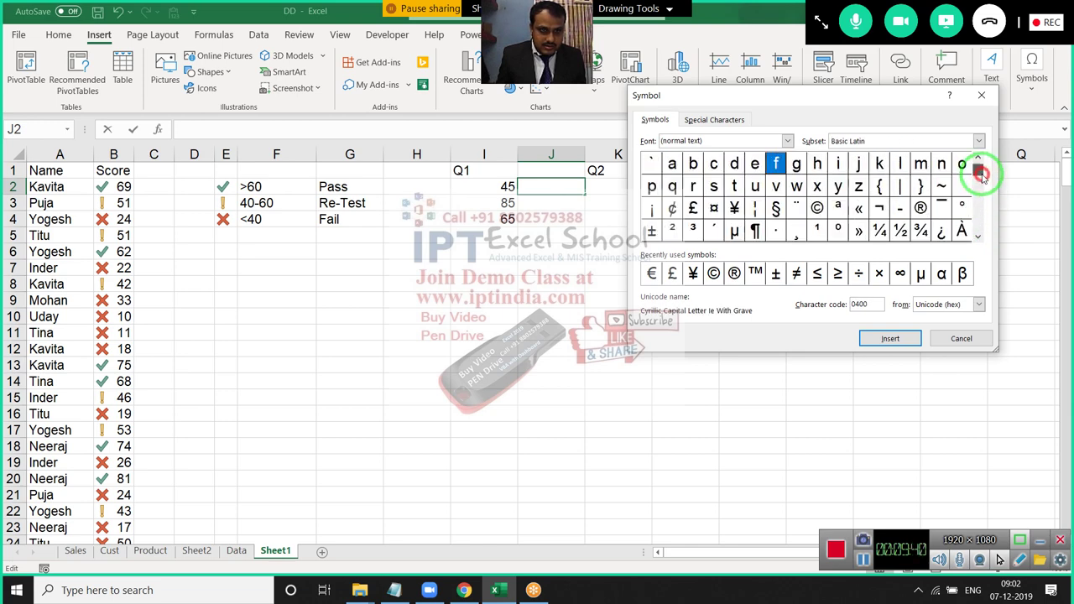
pyautogui.click(979, 240)
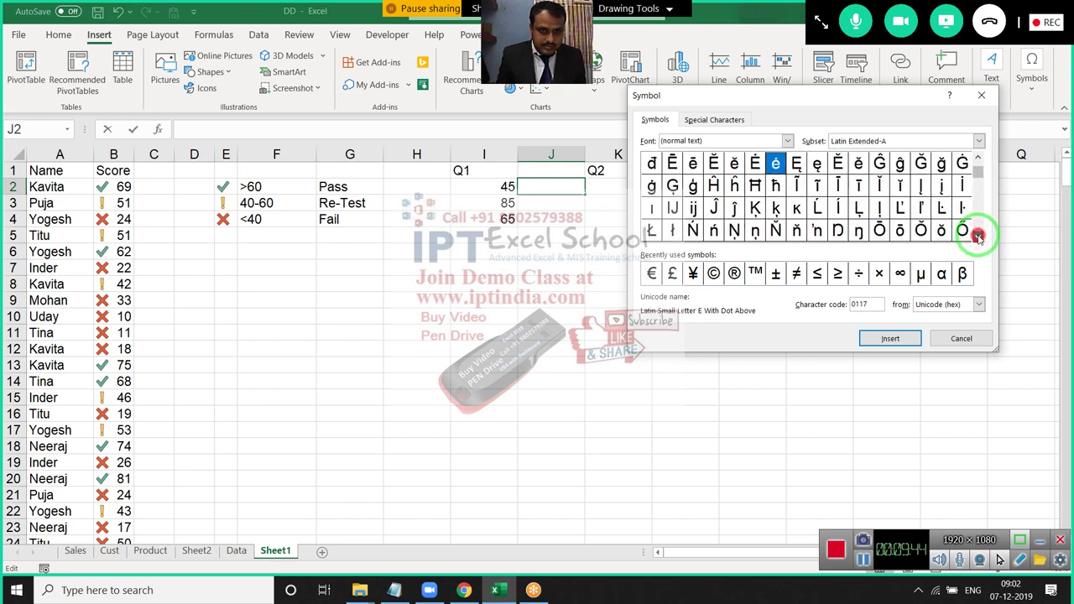
pyautogui.click(978, 238)
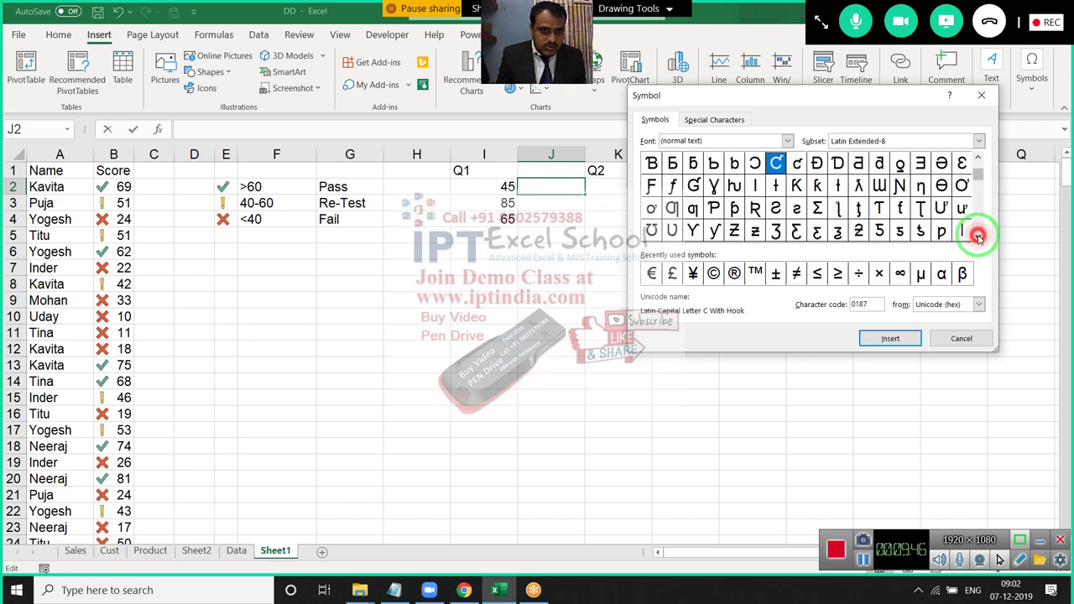
pyautogui.click(978, 237)
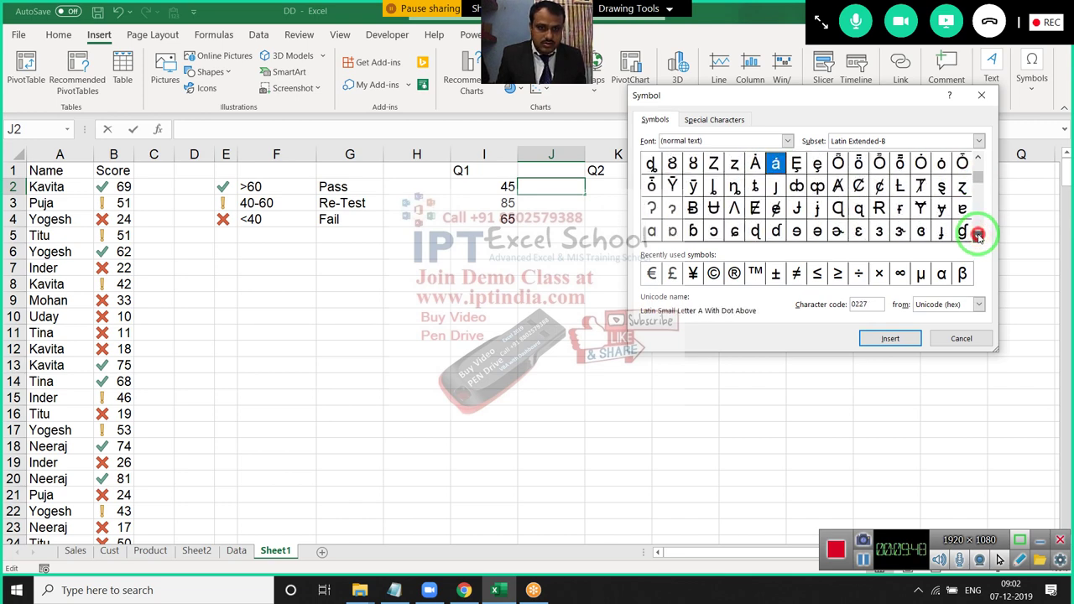
pyautogui.click(978, 238)
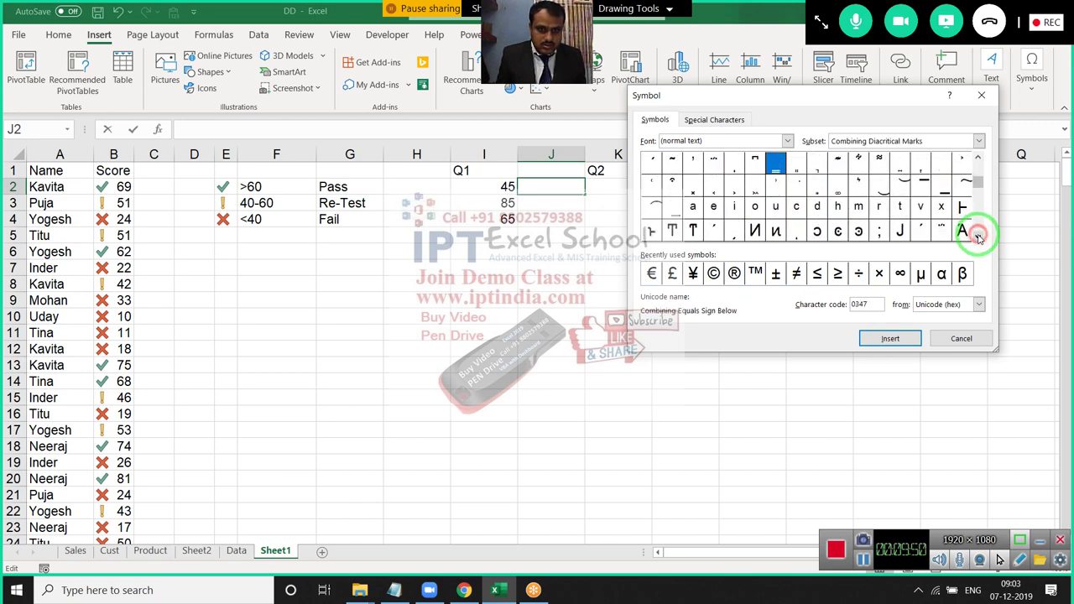
pyautogui.click(979, 238)
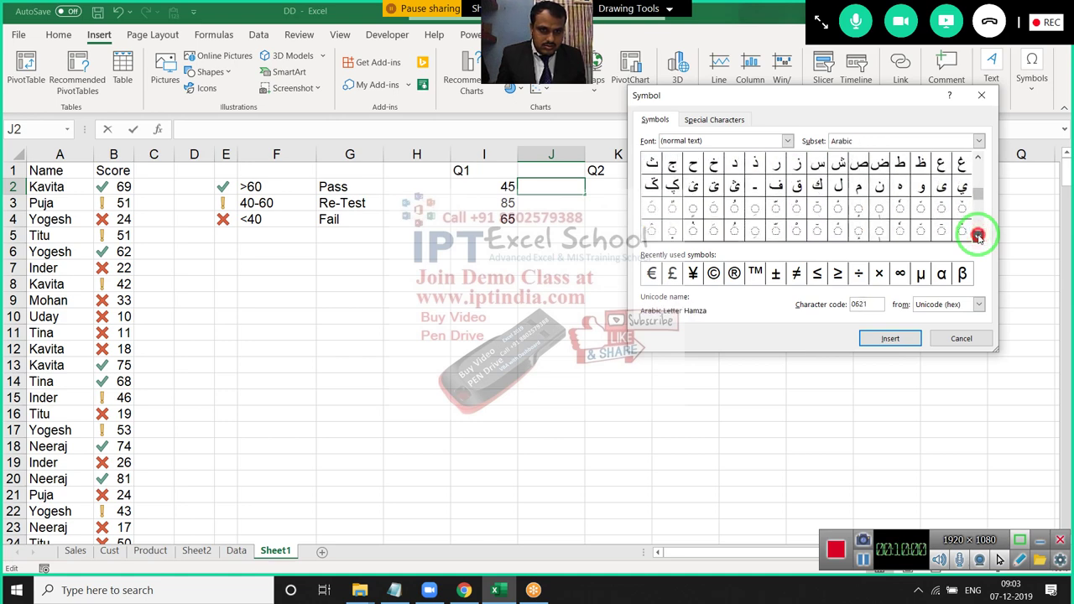
pyautogui.doubleClick(979, 237)
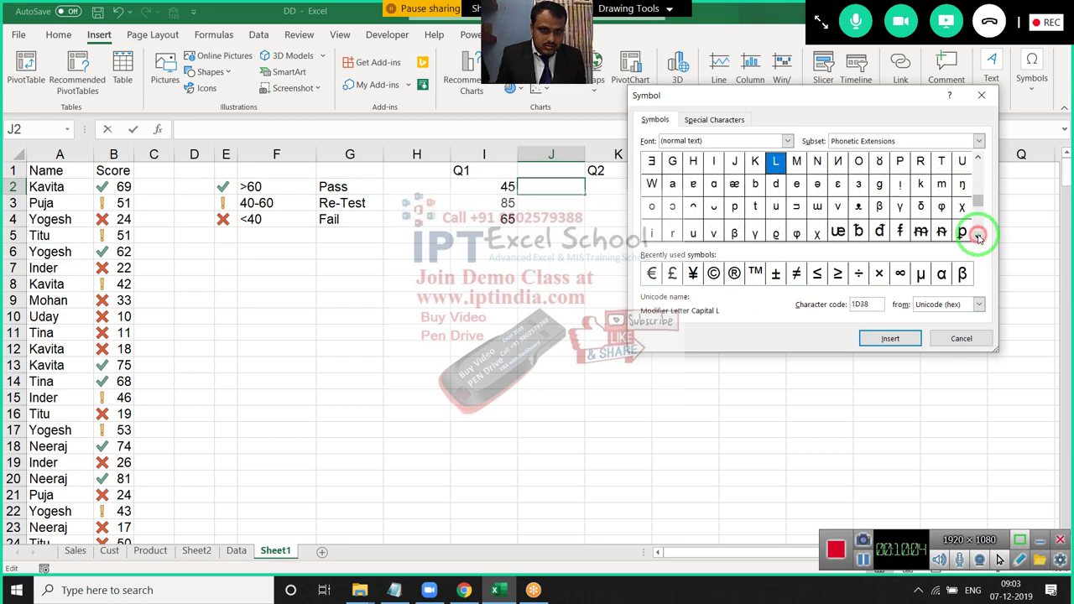
pyautogui.doubleClick(978, 238)
pyautogui.doubleClick(979, 237)
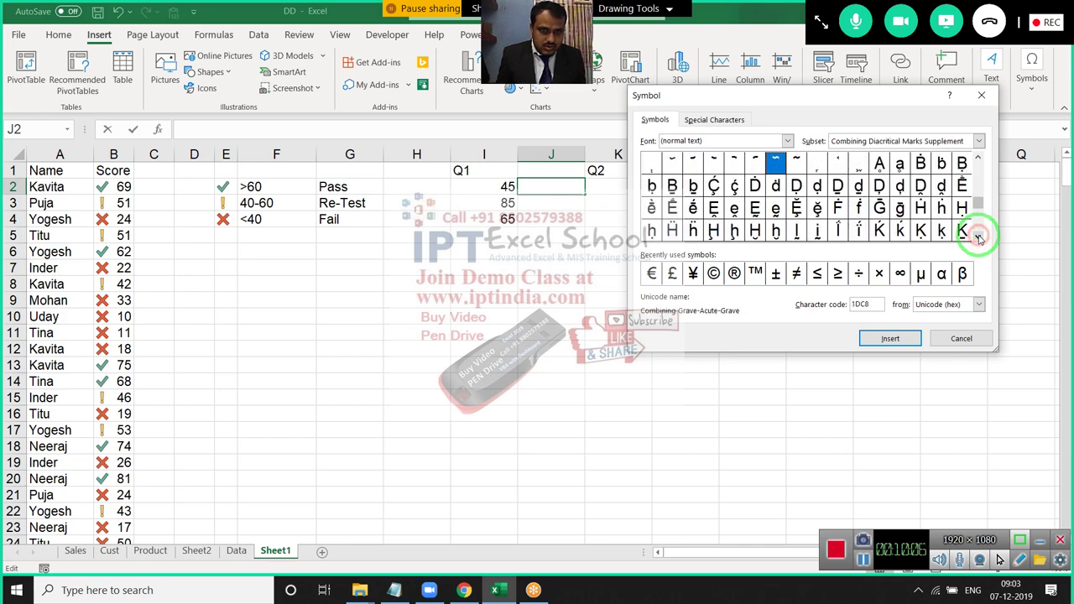
pyautogui.doubleClick(979, 237)
pyautogui.doubleClick(979, 237)
pyautogui.doubleClick(979, 238)
pyautogui.doubleClick(978, 237)
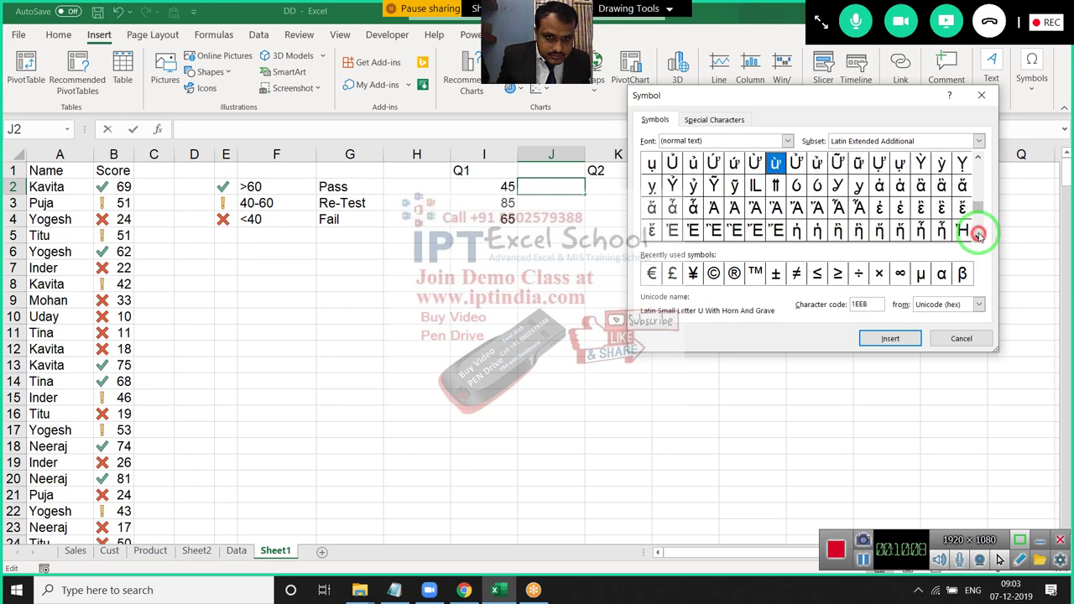
pyautogui.doubleClick(978, 237)
pyautogui.doubleClick(978, 237)
pyautogui.doubleClick(978, 235)
pyautogui.doubleClick(978, 235)
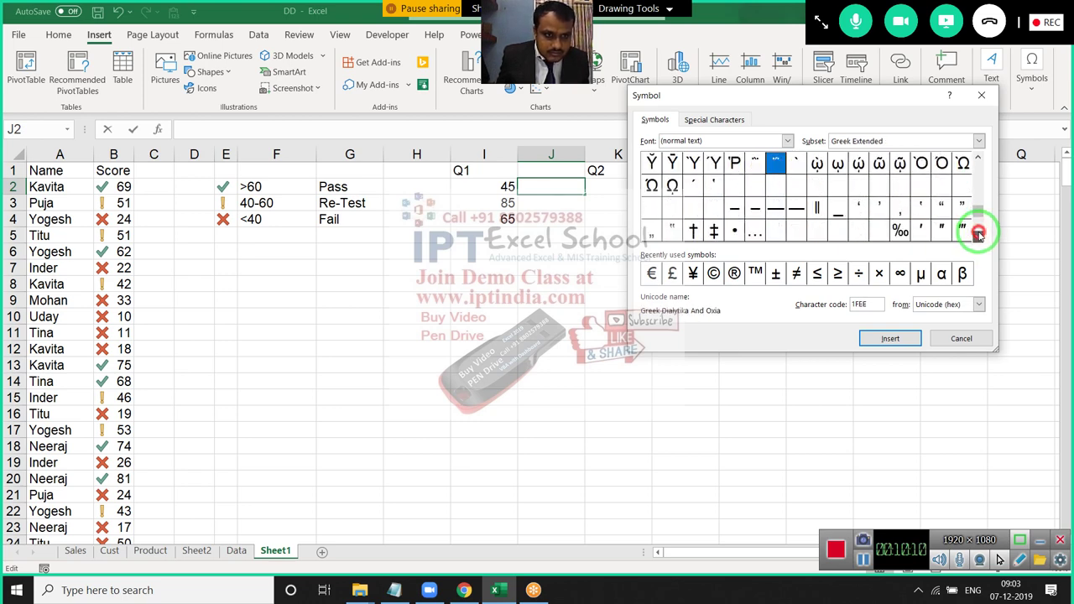
pyautogui.doubleClick(978, 235)
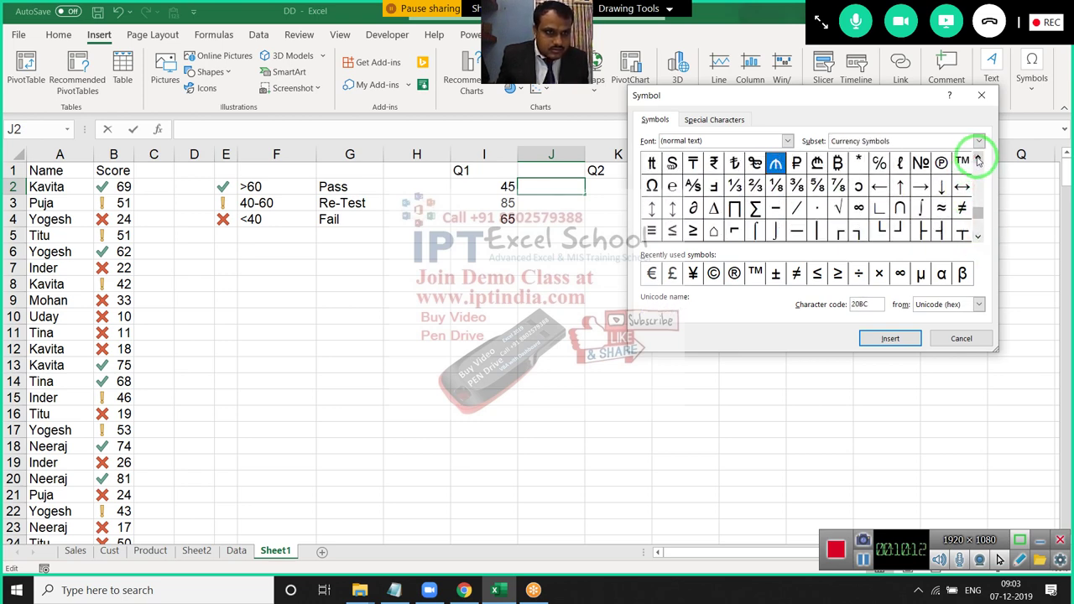
pyautogui.doubleClick(978, 158)
pyautogui.doubleClick(978, 158)
pyautogui.tripleClick(978, 159)
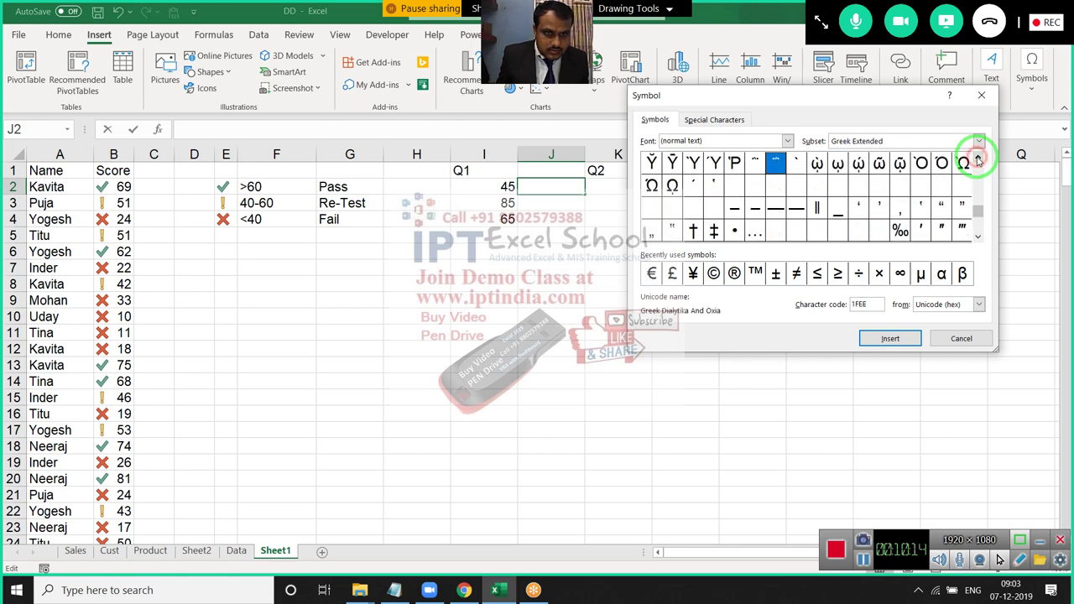
pyautogui.click(978, 239)
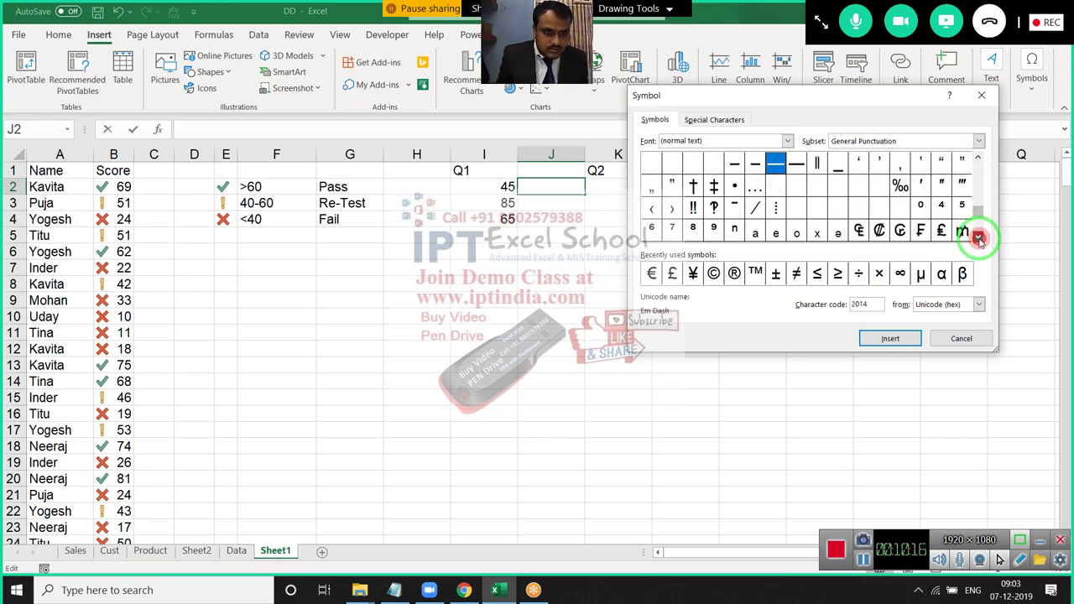
pyautogui.click(979, 239)
pyautogui.click(978, 240)
pyautogui.click(978, 240)
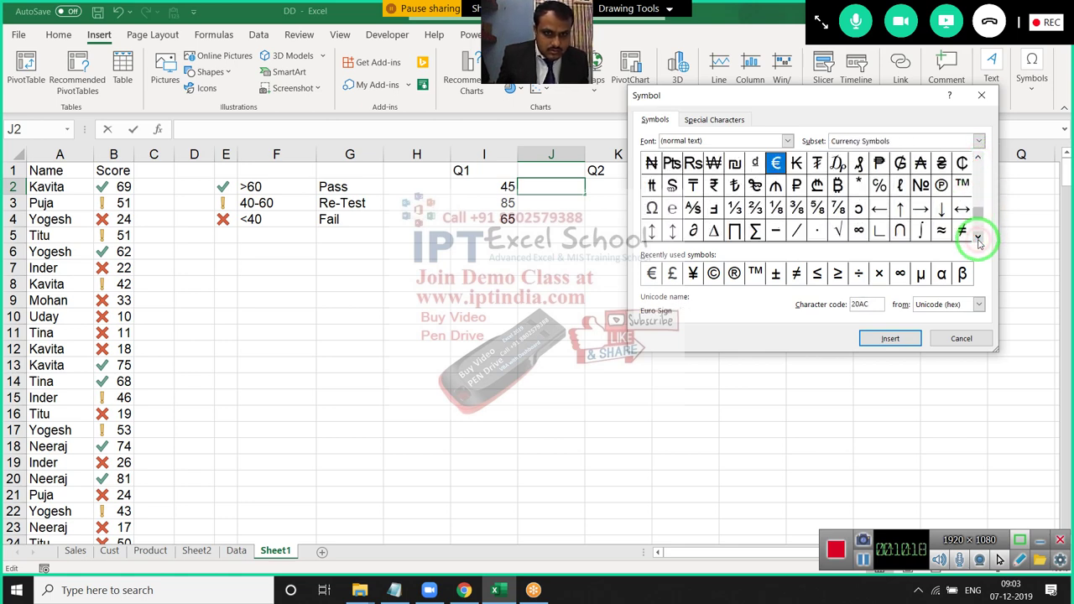
pyautogui.click(978, 240)
pyautogui.click(977, 240)
pyautogui.click(976, 240)
pyautogui.click(965, 234)
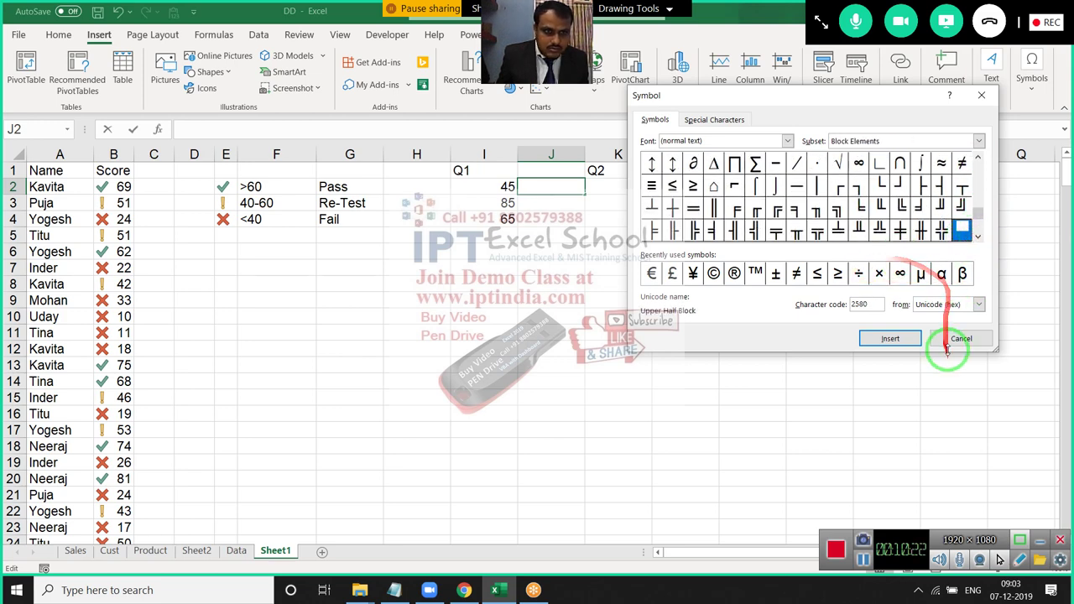
# Insert the Upper Half Block and the Black Circle (25CF) into J2, then close the Symbol dialog.
pyautogui.click(961, 206)
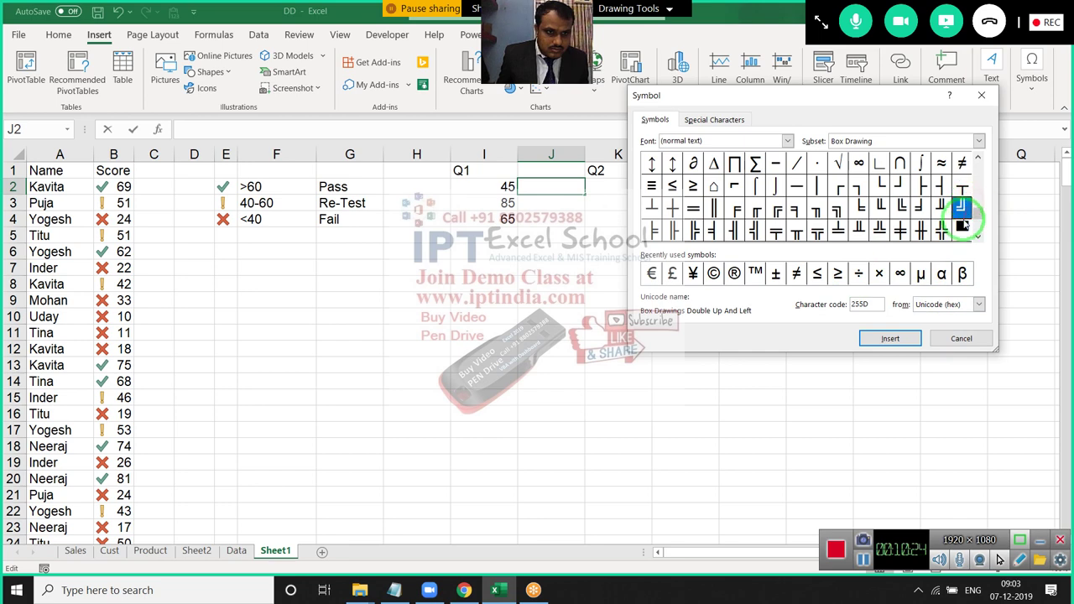
pyautogui.doubleClick(963, 227)
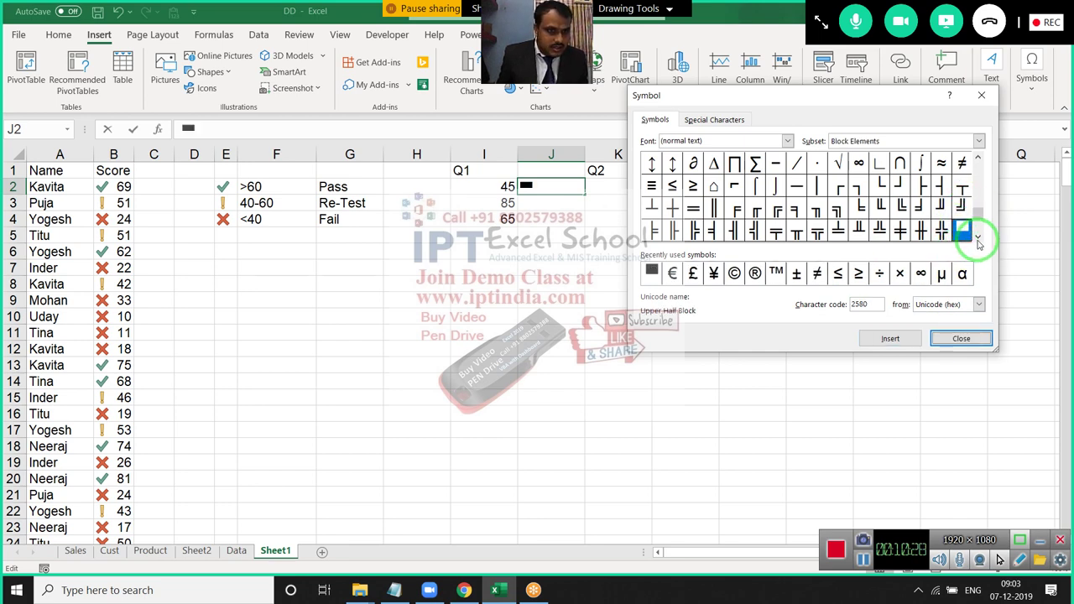
pyautogui.click(977, 237)
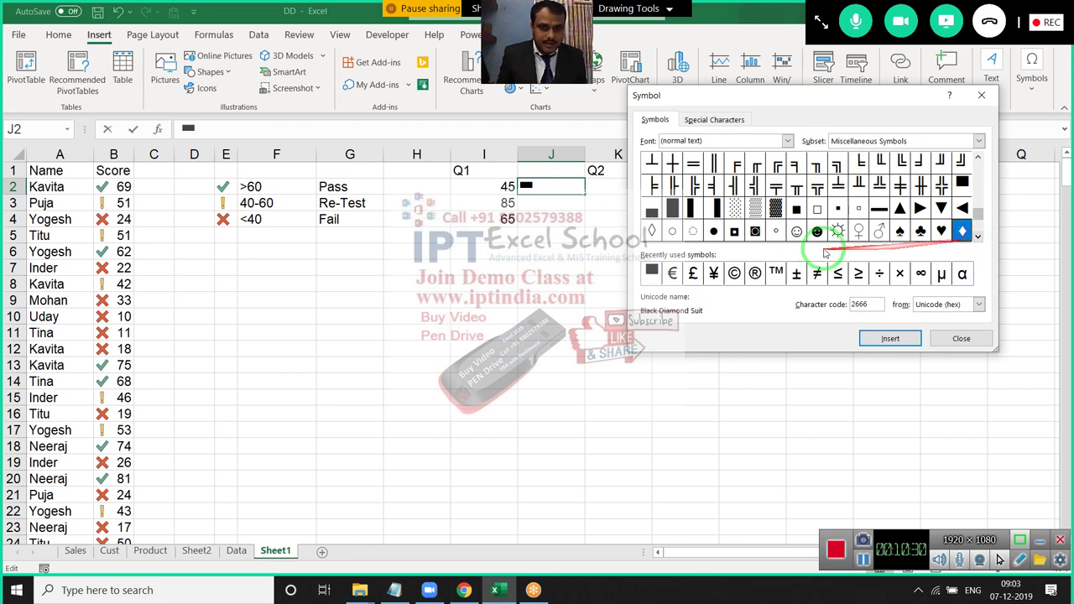
pyautogui.click(714, 231)
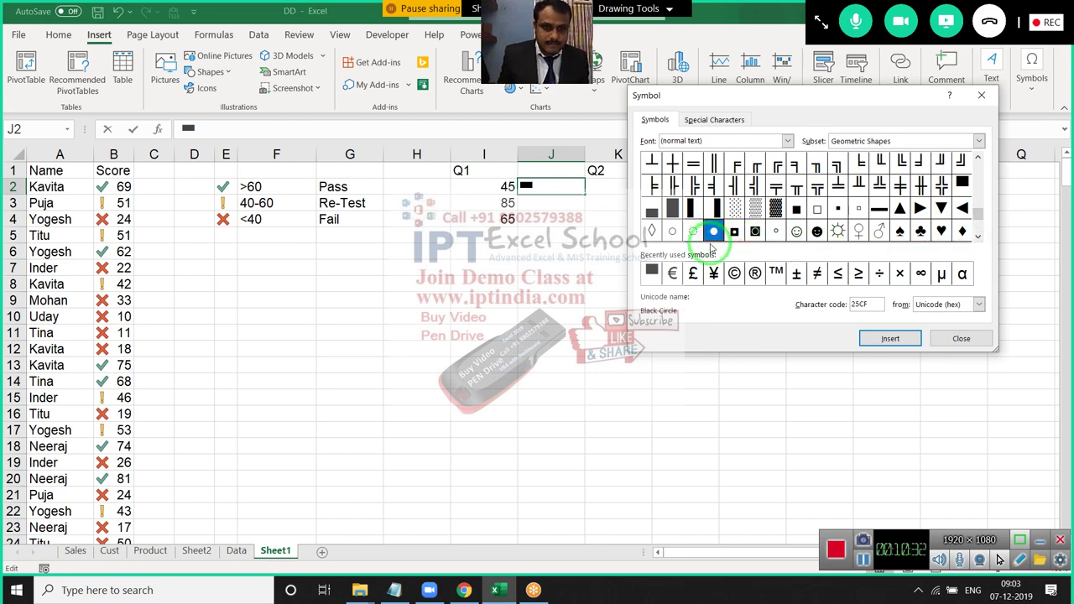
pyautogui.doubleClick(712, 234)
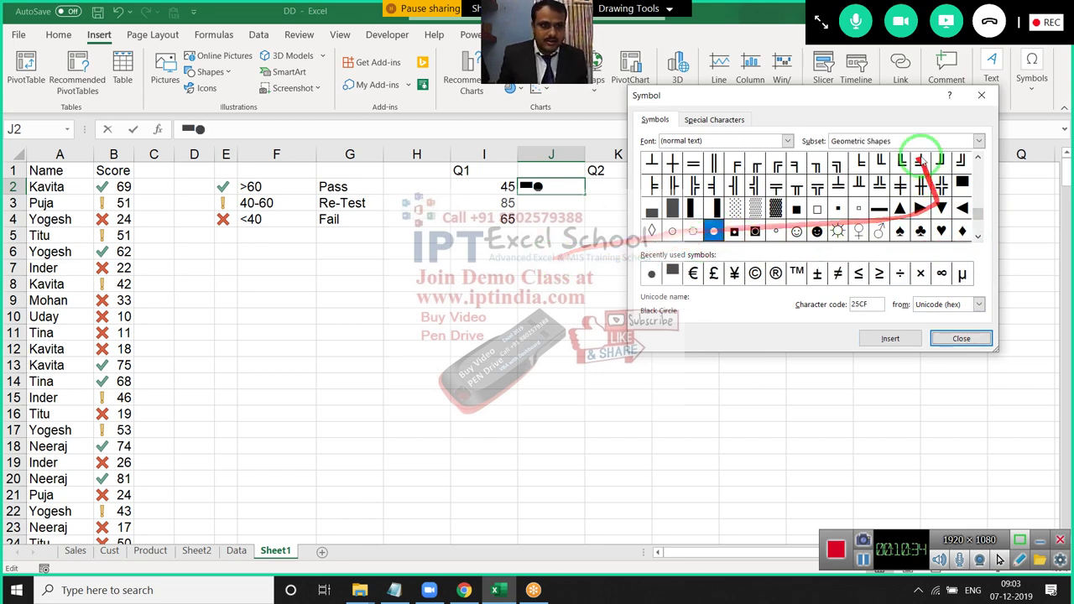
pyautogui.click(980, 97)
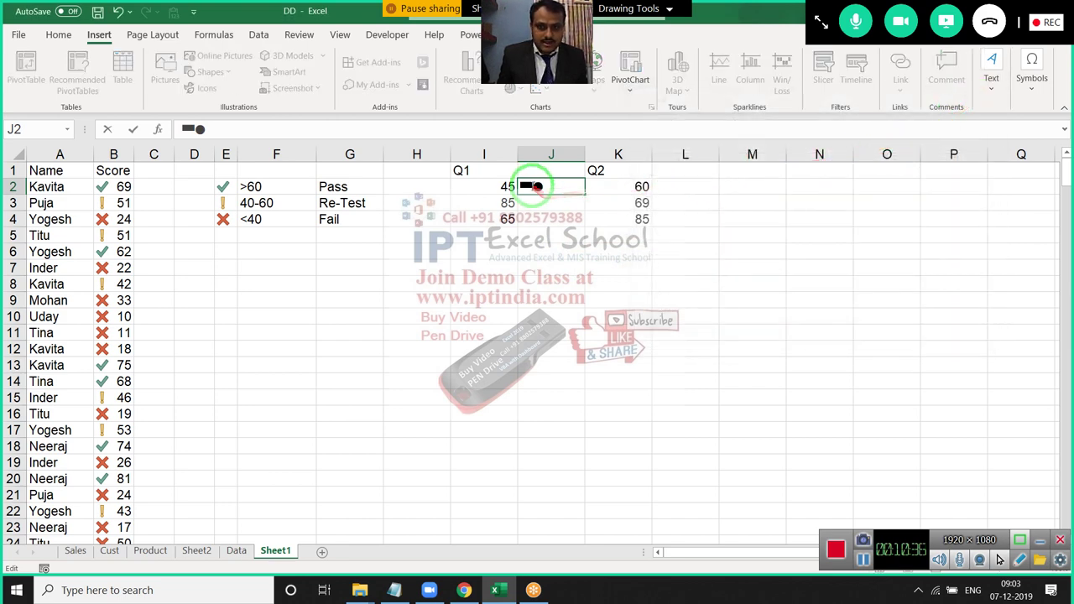
pyautogui.moveTo(525, 186); pyautogui.dragTo(544, 186)
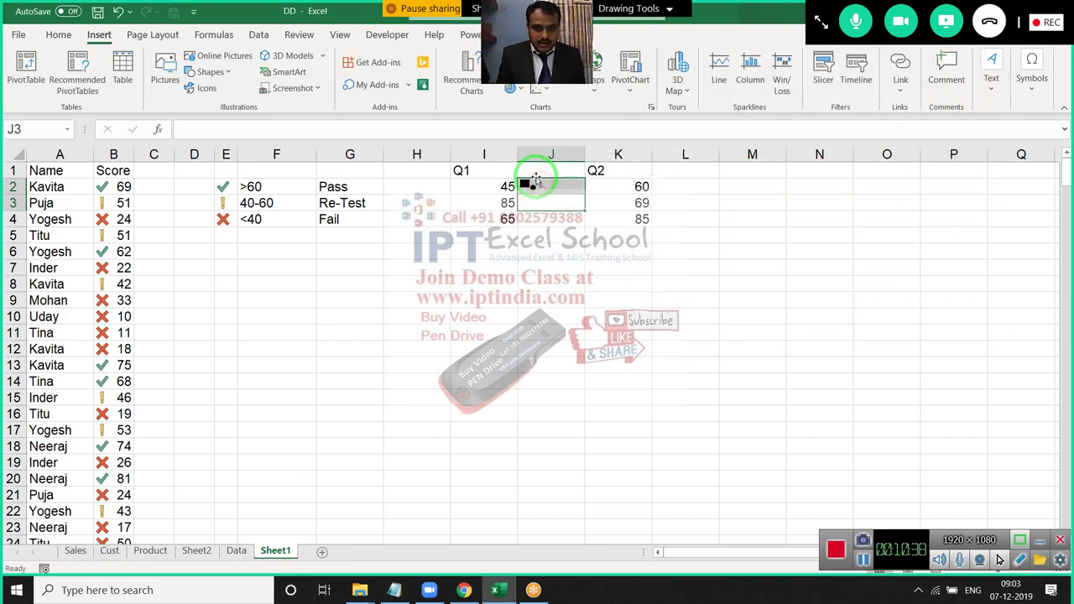
# Remove the Upper Half Block so J2 holds only ●, then reopen J2 for editing.
pyautogui.click(537, 184)
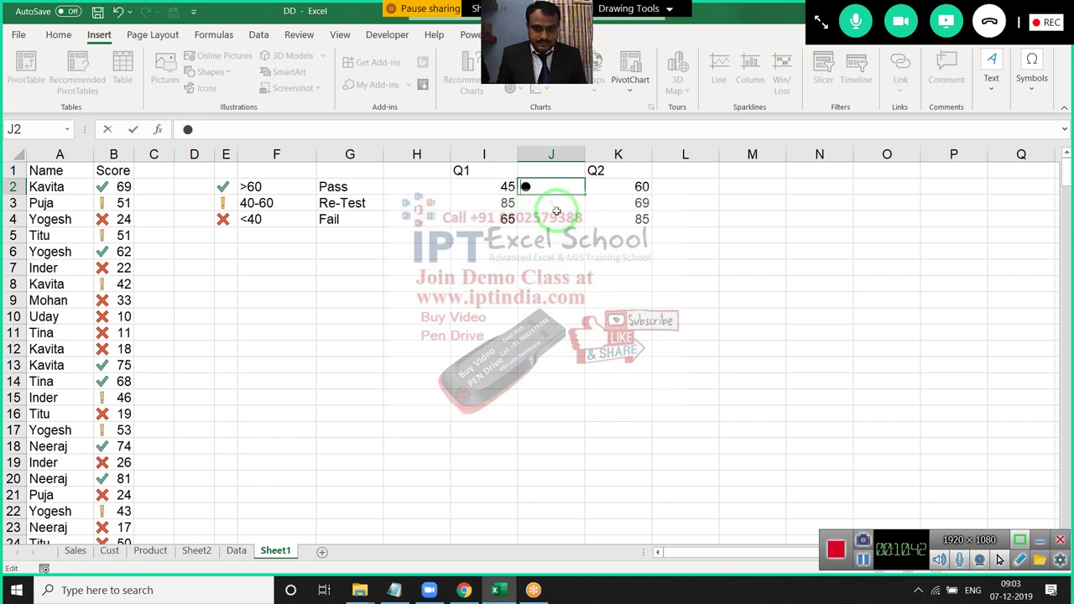
pyautogui.press('Escape')
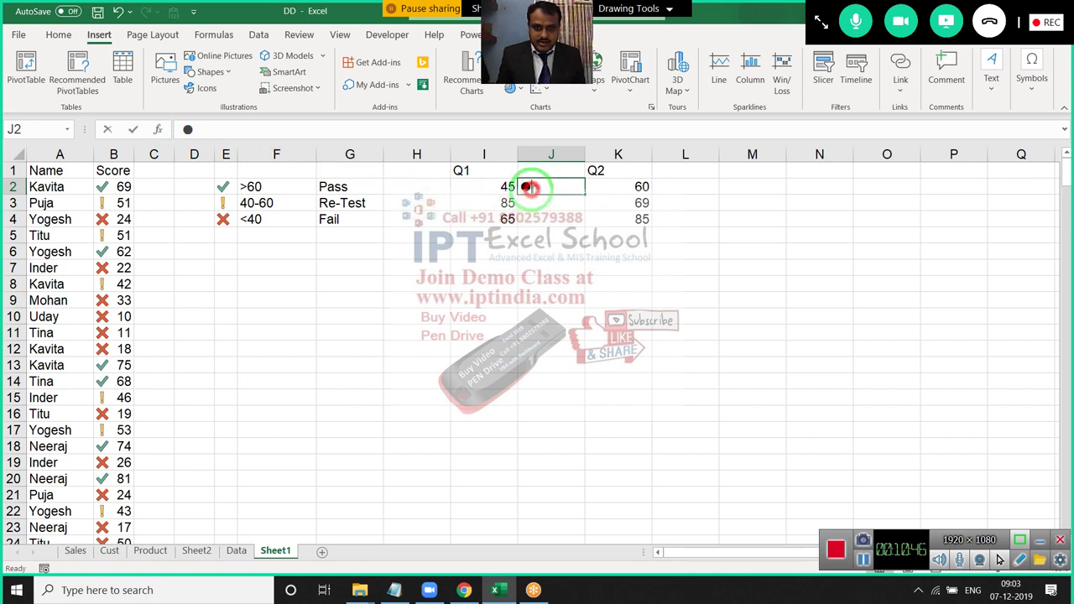
pyautogui.doubleClick(530, 188)
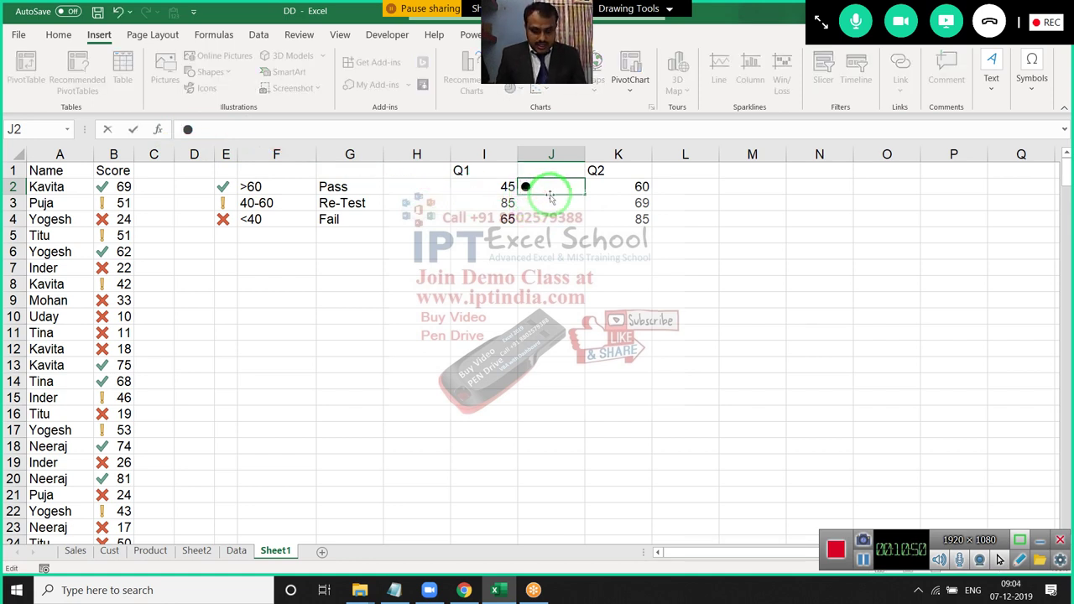
# Begin J2's formula with the IF function, correcting a wrongly chosen function name.
pyautogui.write('=fi')
pyautogui.press('Tab')
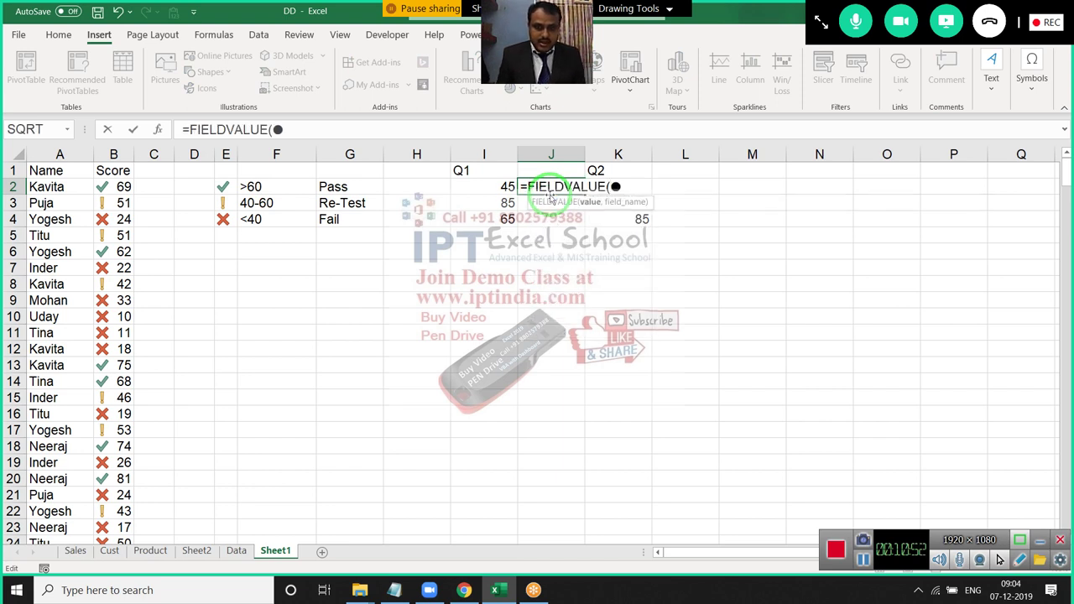
pyautogui.press('BackSpace')
pyautogui.press('BackSpace')
pyautogui.press('BackSpace')
pyautogui.press('BackSpace')
pyautogui.press('BackSpace')
pyautogui.press('BackSpace')
pyautogui.press('BackSpace')
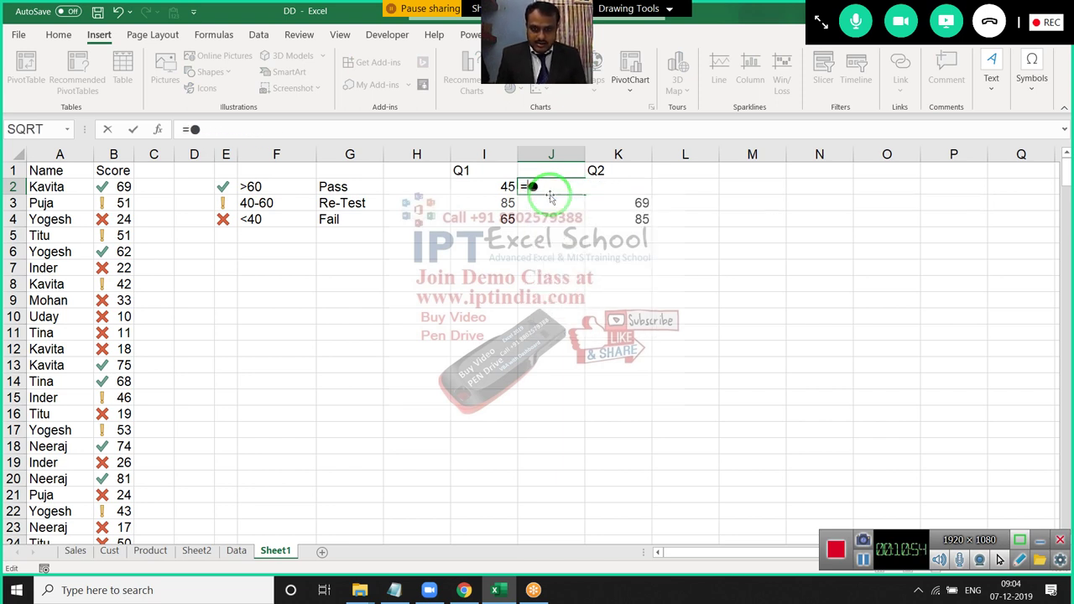
pyautogui.write('if')
pyautogui.press('Tab')
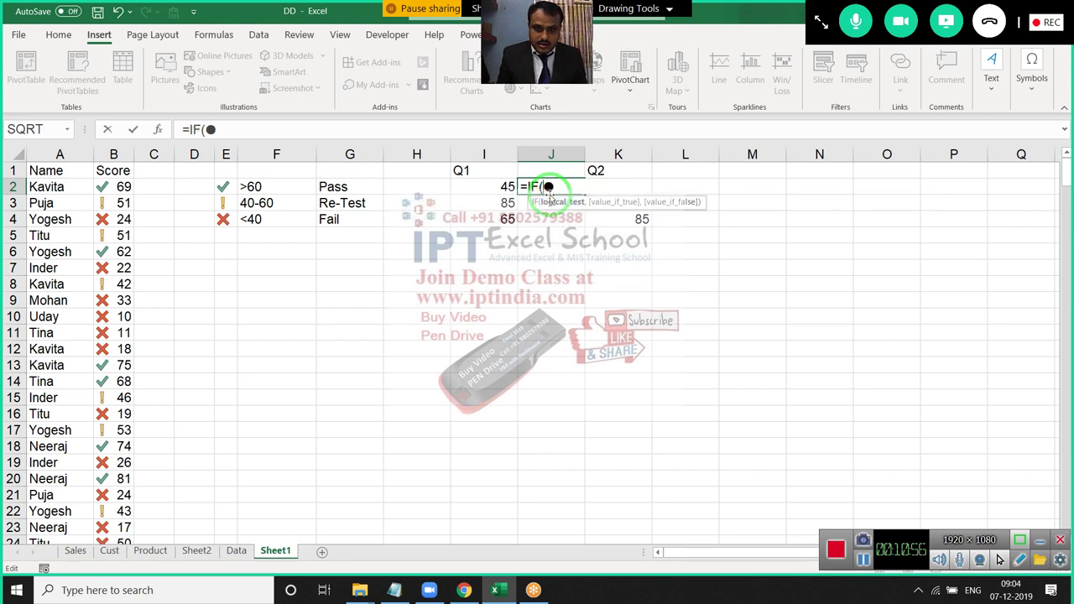
# Complete =IF(I2>K2,"●","") in J2 and fill it down to J4.
pyautogui.click(492, 190)
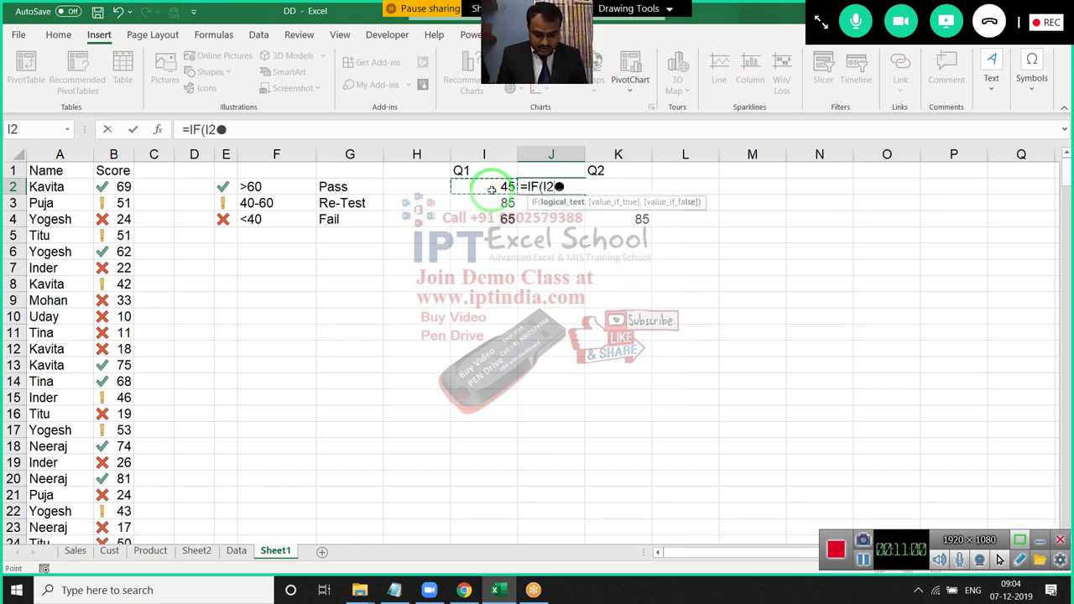
pyautogui.write('>')
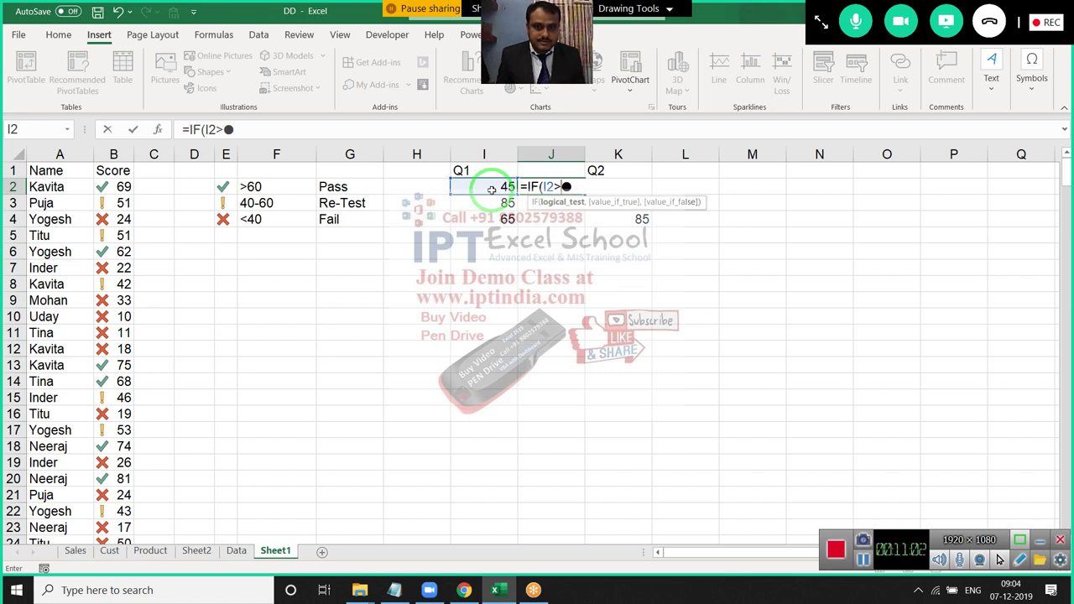
pyautogui.click(645, 165)
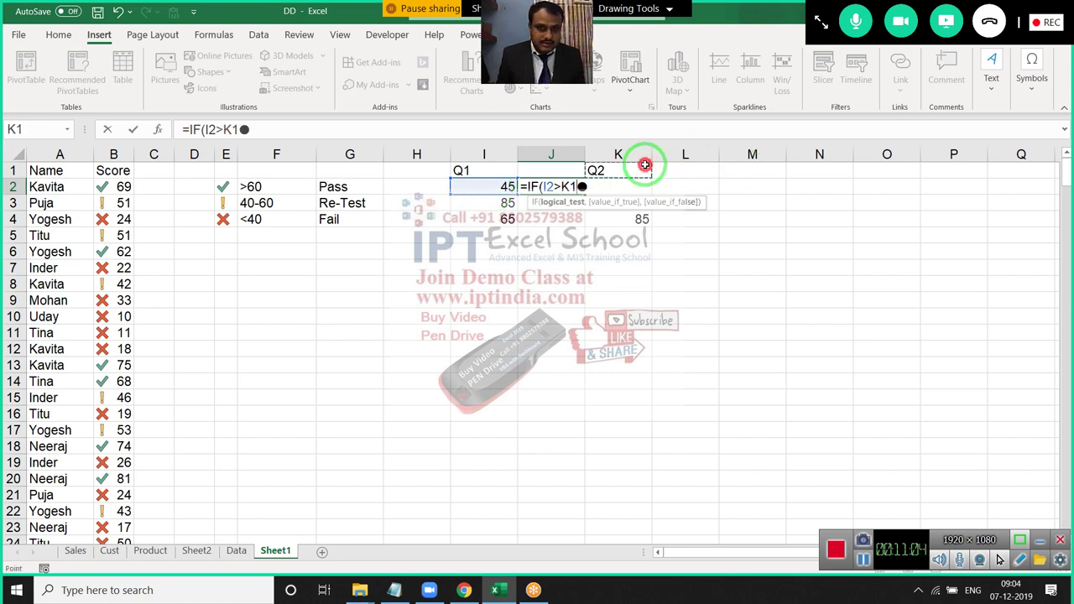
pyautogui.press('Down')
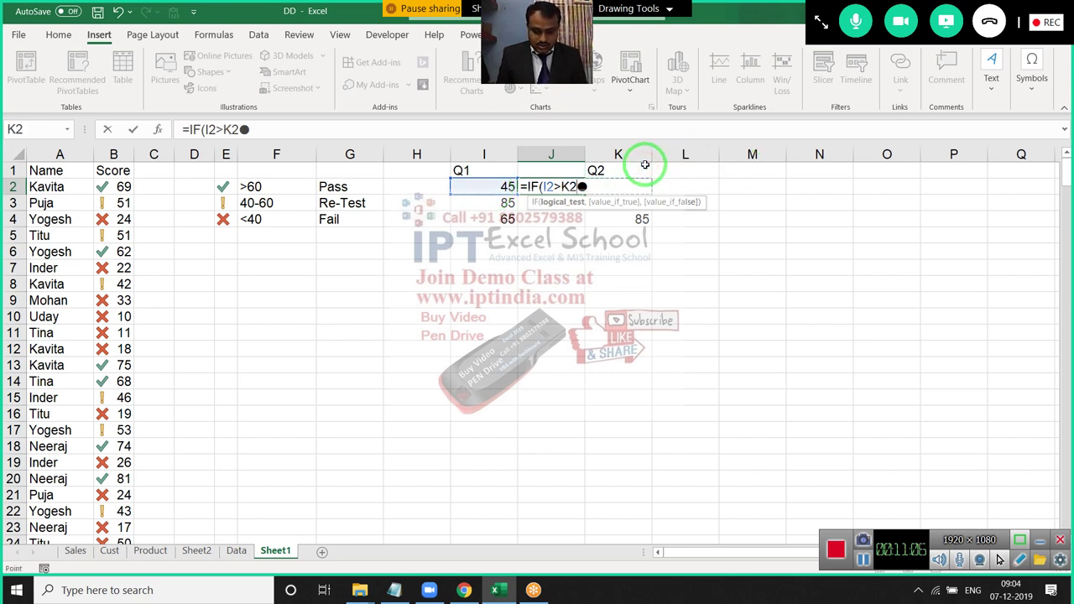
pyautogui.write(',')
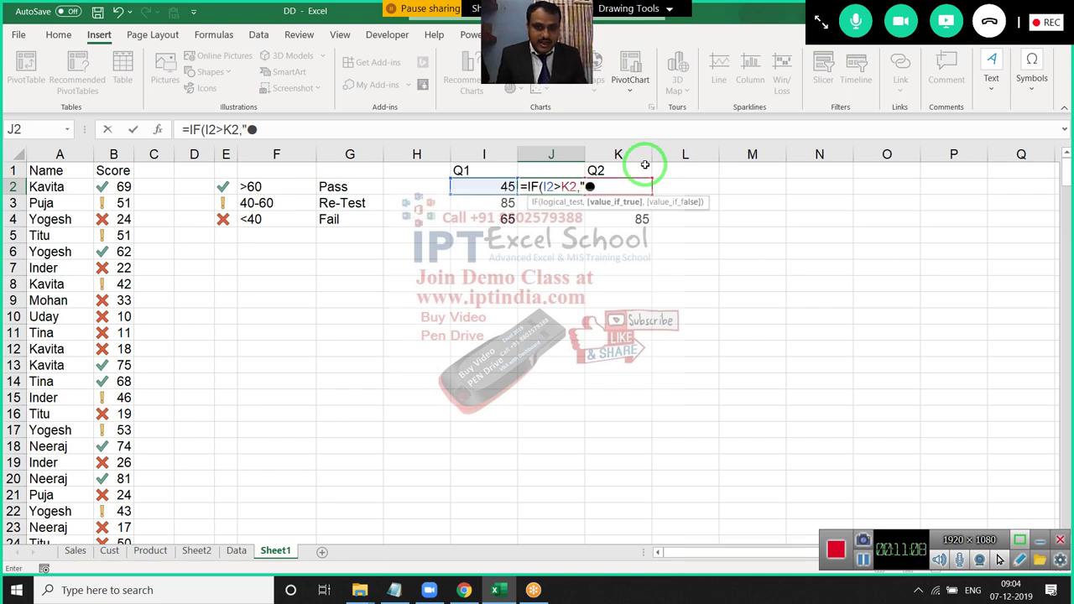
pyautogui.click(643, 165)
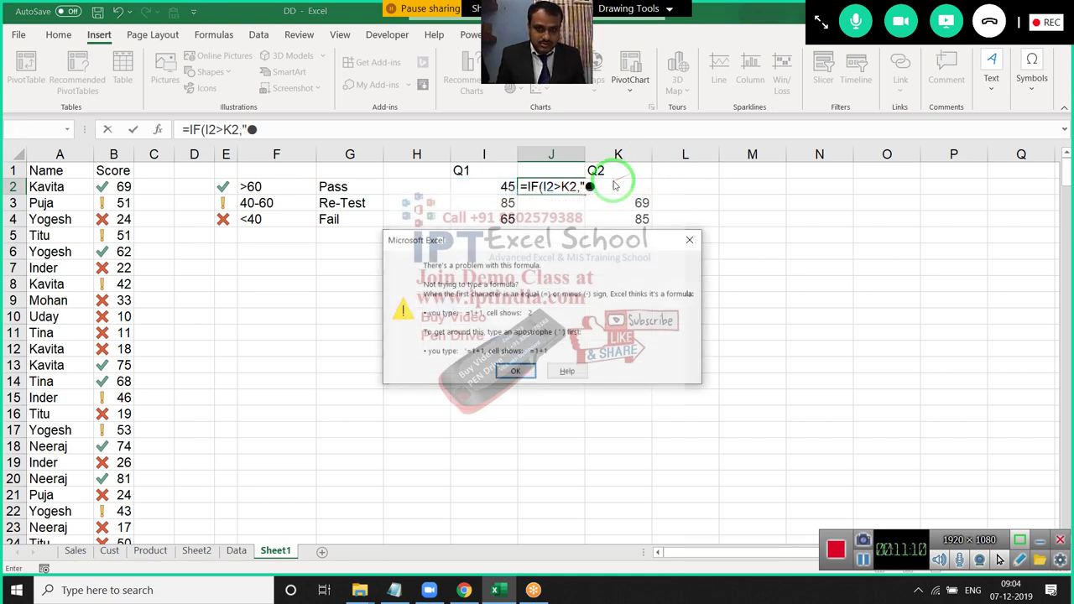
pyautogui.press('Return')
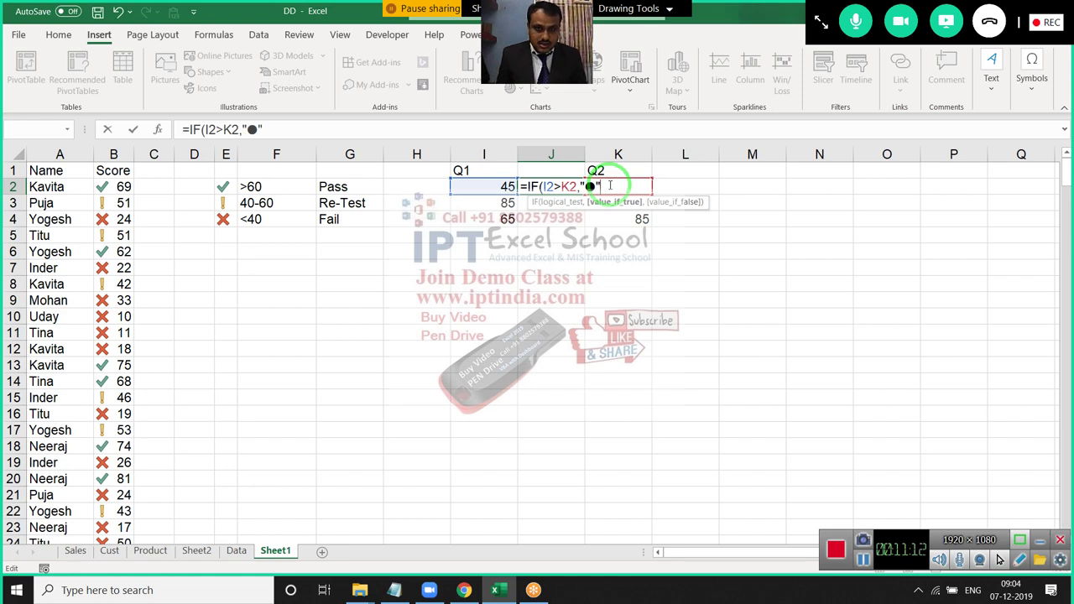
pyautogui.write(',')
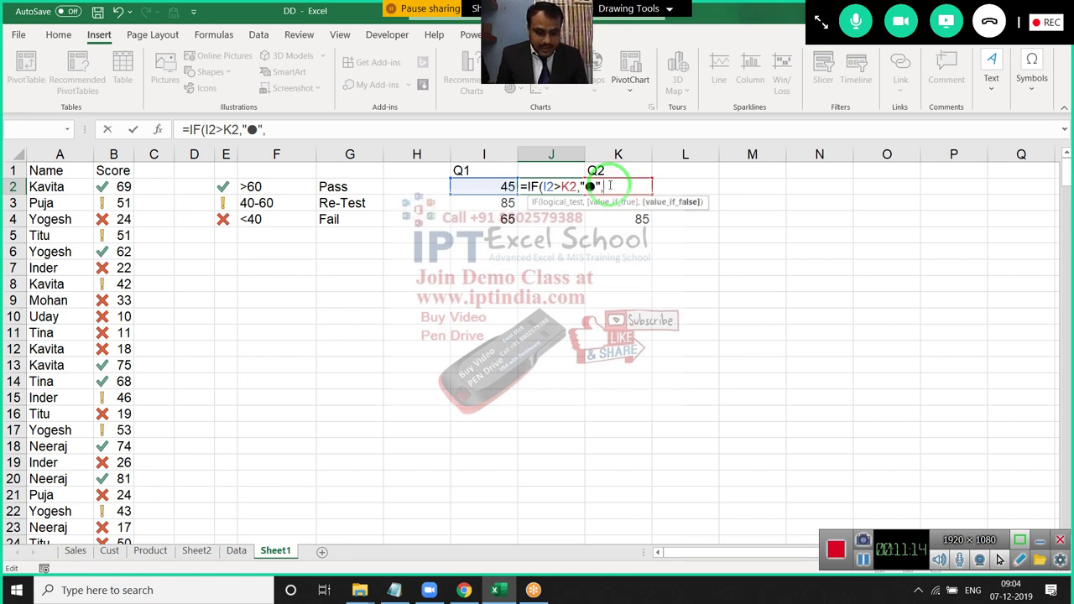
pyautogui.write('"")')
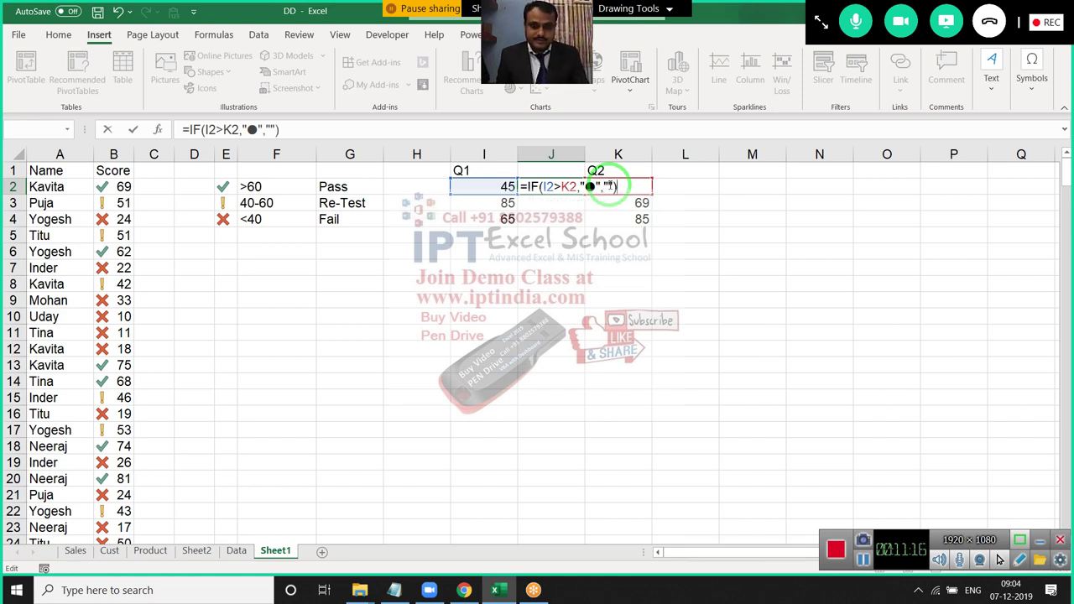
pyautogui.hotkey('ctrl', 'Return')
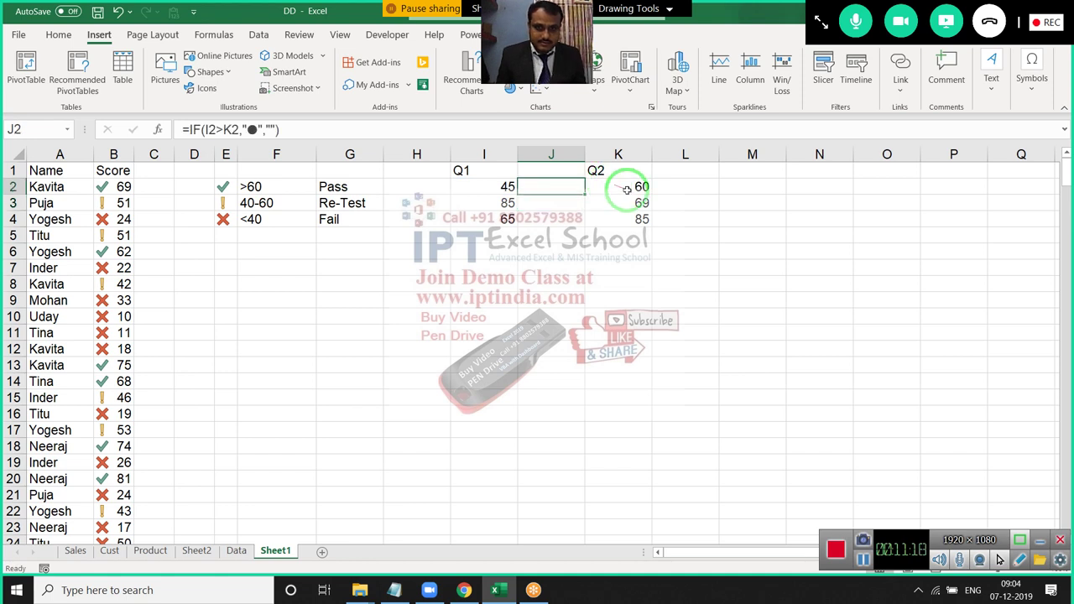
pyautogui.moveTo(584, 193); pyautogui.dragTo(577, 218)
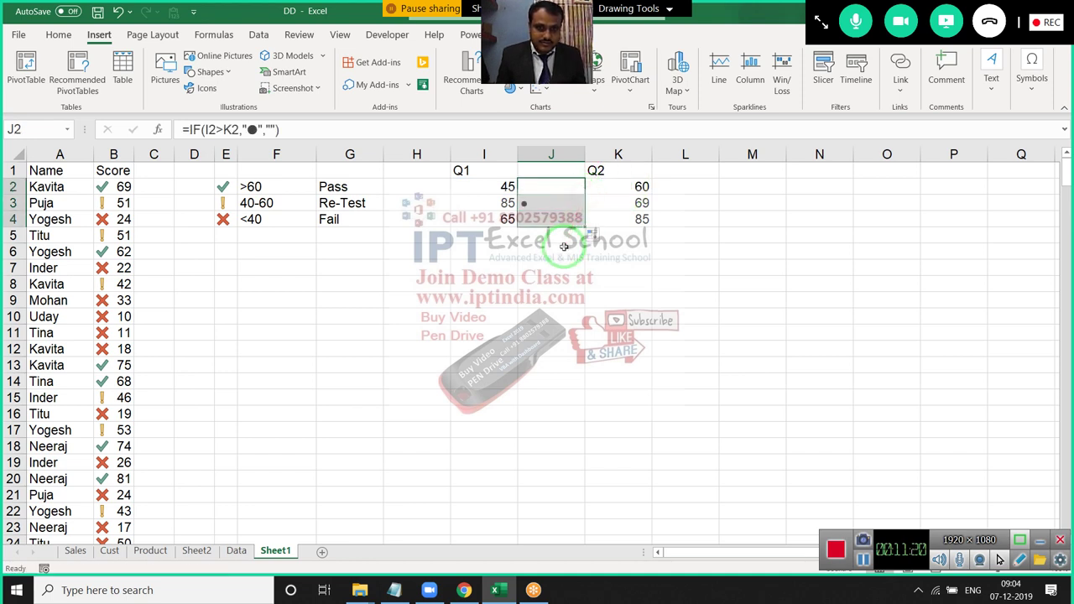
# Turn off Gridlines View on Page Layout and narrow column J to about 1.38 width.
pyautogui.click(555, 252)
pyautogui.click(501, 182)
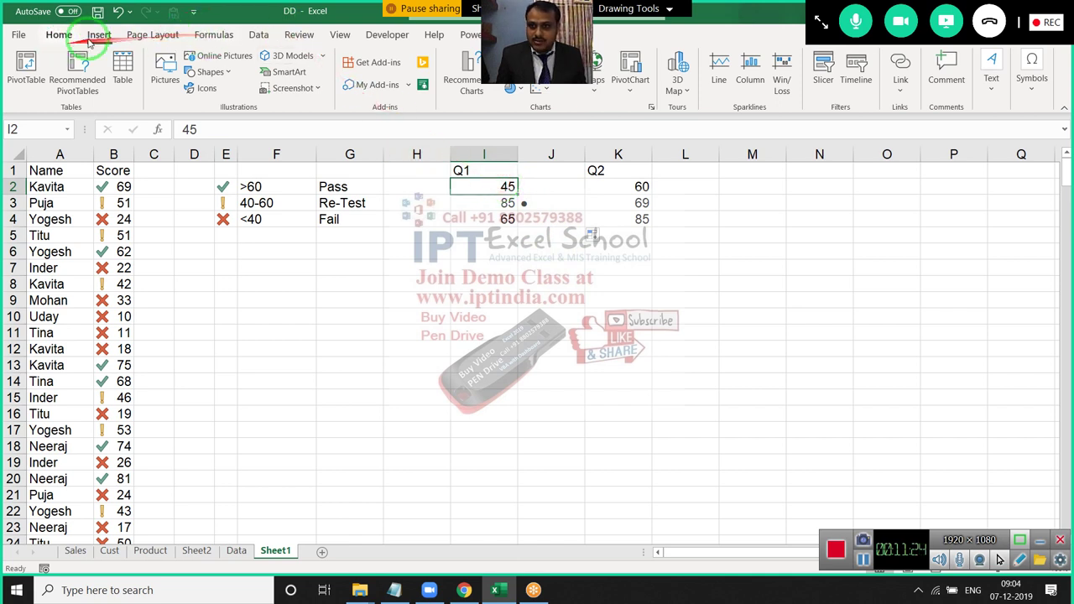
pyautogui.click(213, 35)
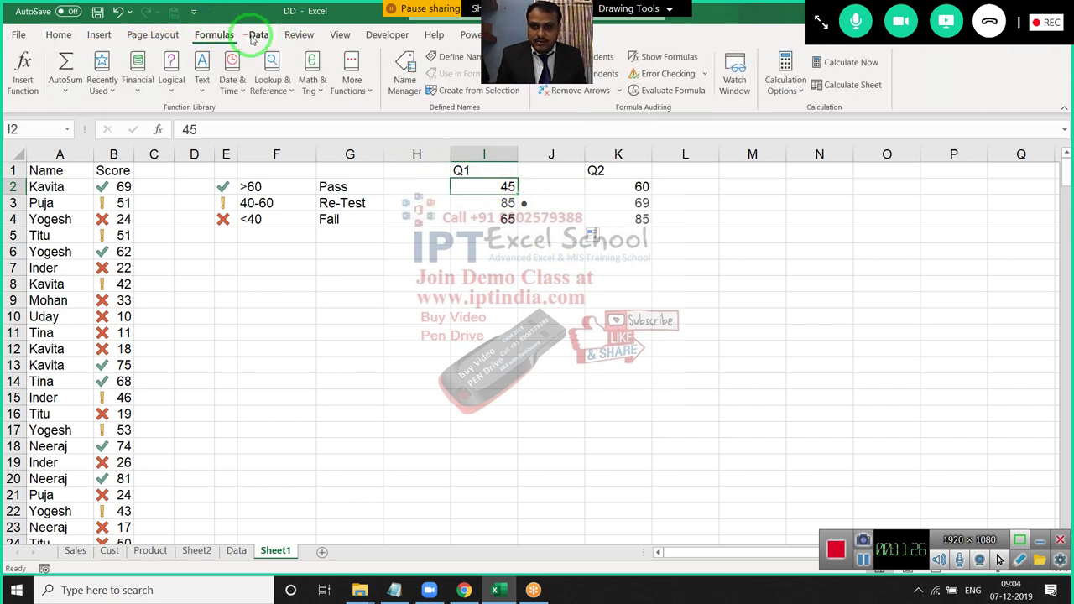
pyautogui.click(165, 40)
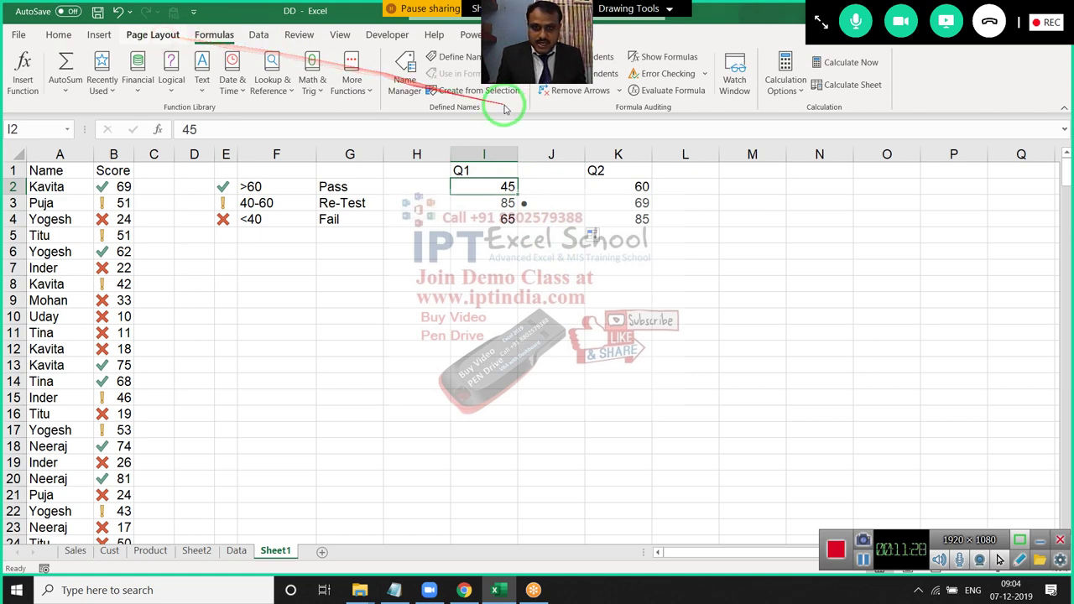
pyautogui.click(483, 77)
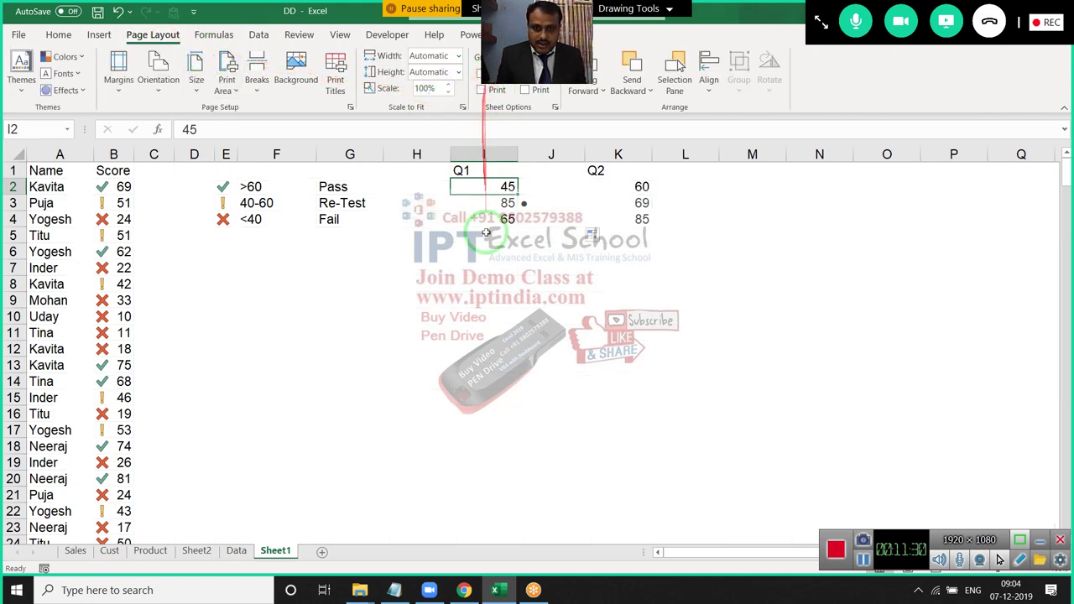
pyautogui.click(483, 266)
pyautogui.moveTo(587, 159); pyautogui.dragTo(535, 159)
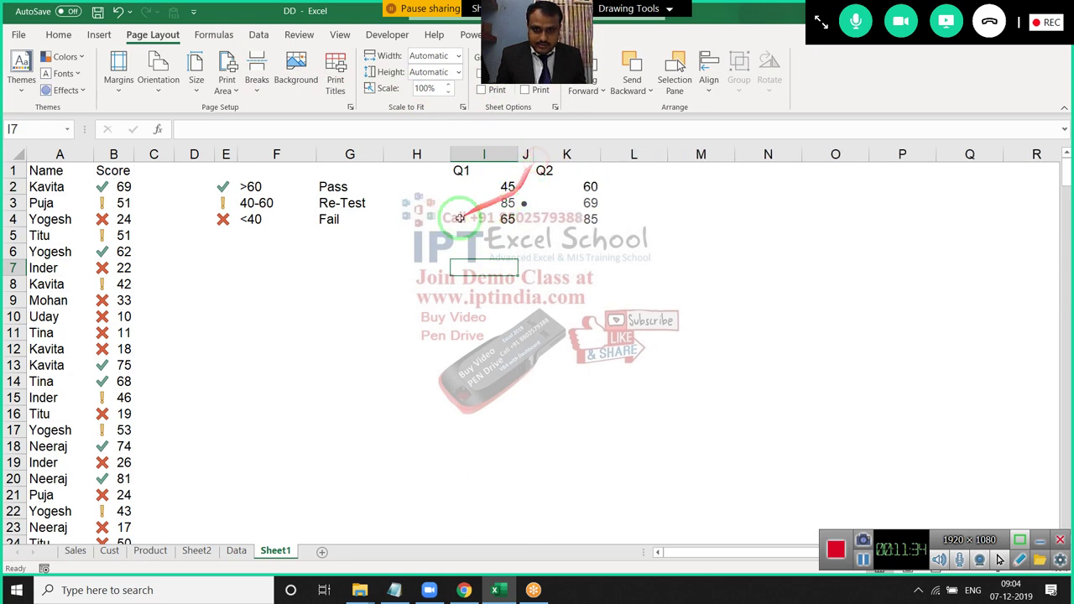
# Select I2:J2 and preview a fill colour from Home > Fill Color.
pyautogui.click(507, 185)
pyautogui.moveTo(508, 184); pyautogui.dragTo(524, 185)
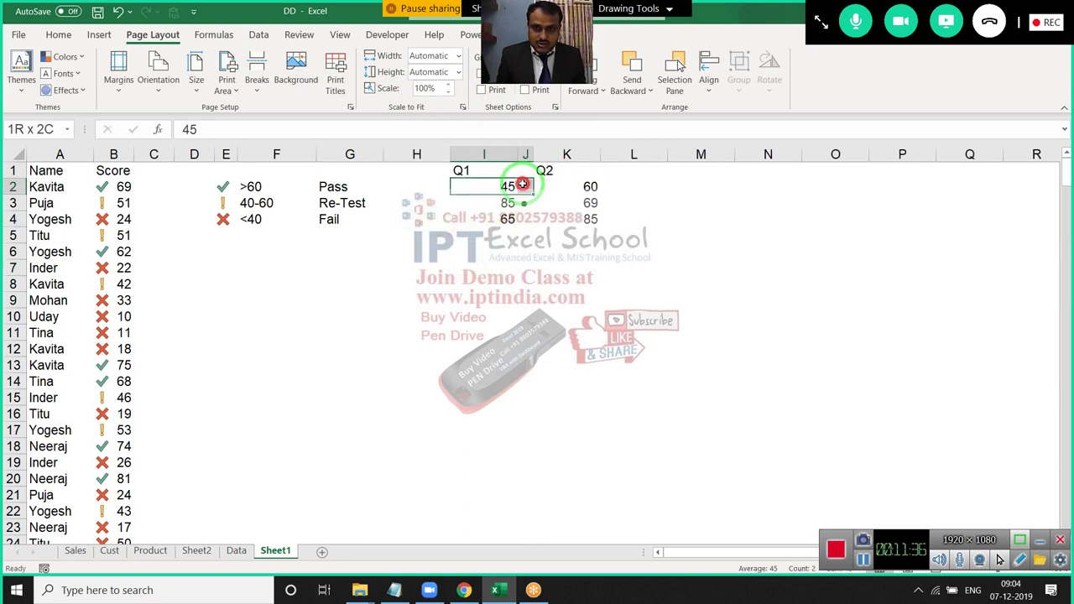
pyautogui.click(68, 34)
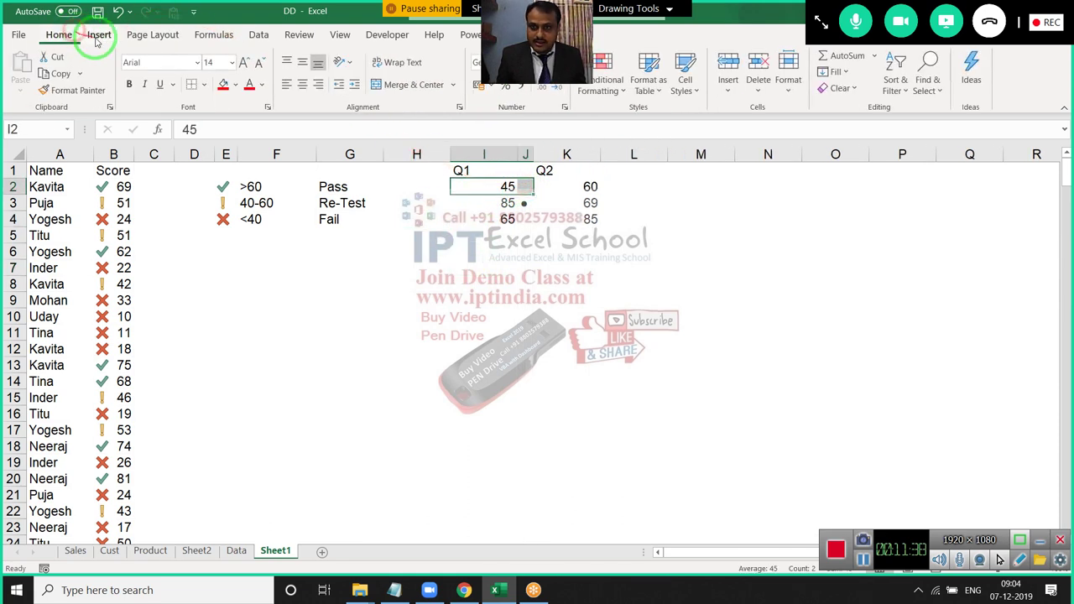
pyautogui.click(238, 87)
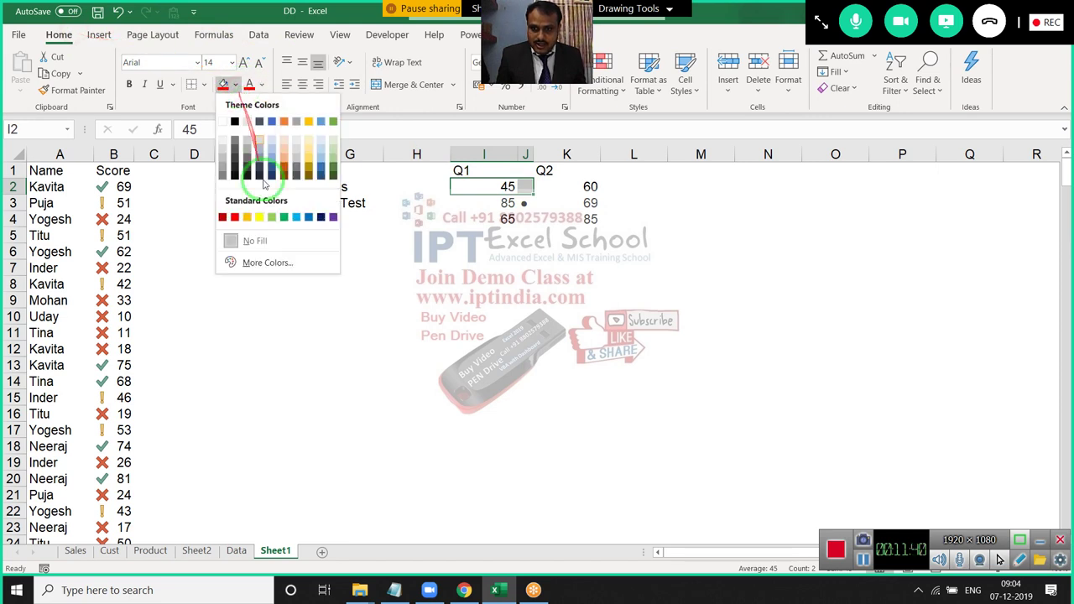
pyautogui.click(200, 106)
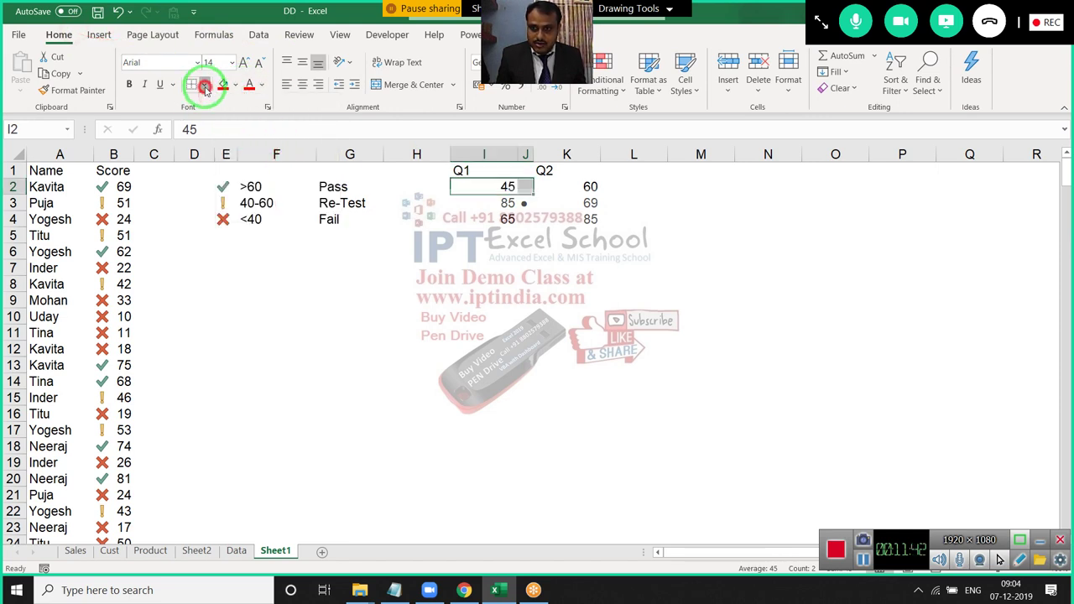
# Give I2:J2 an outside border and Format-Paint it onto rows 3 and 4.
pyautogui.click(204, 84)
pyautogui.click(210, 252)
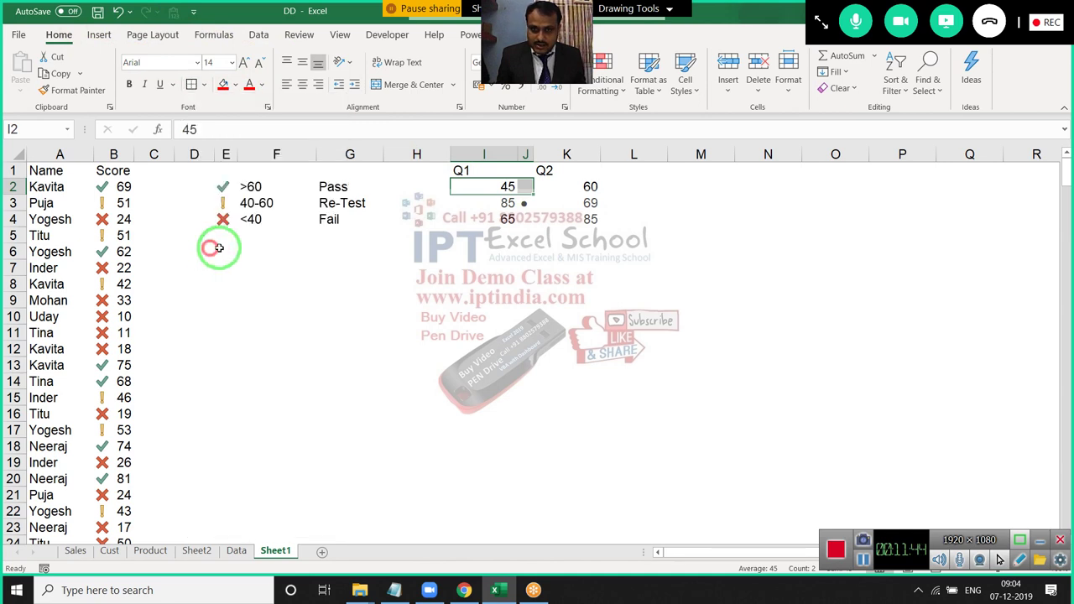
pyautogui.click(485, 186)
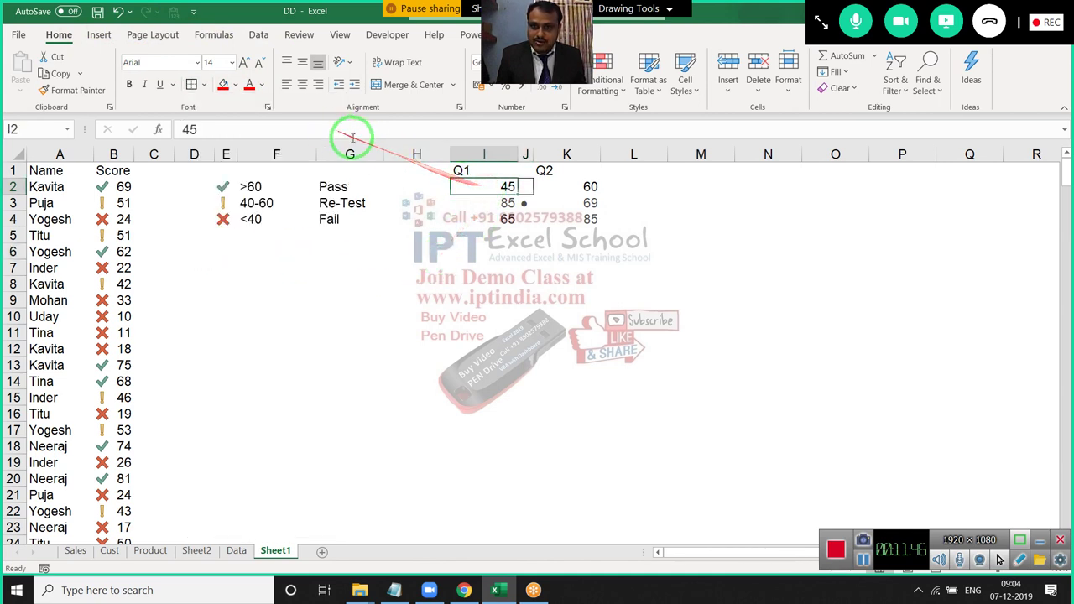
pyautogui.hotkey('shift', 'Right')
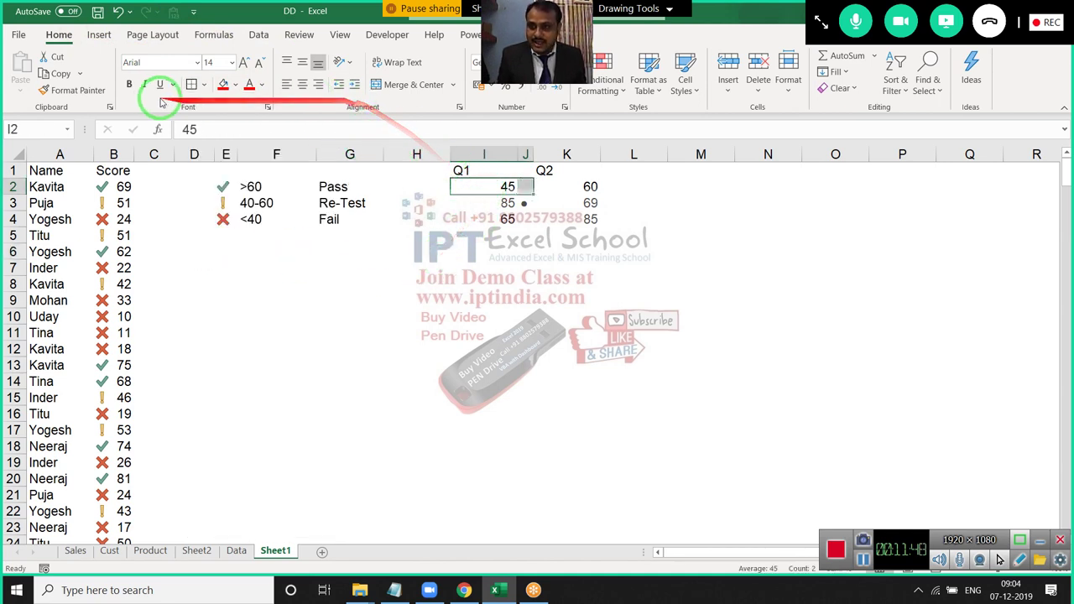
pyautogui.click(71, 90)
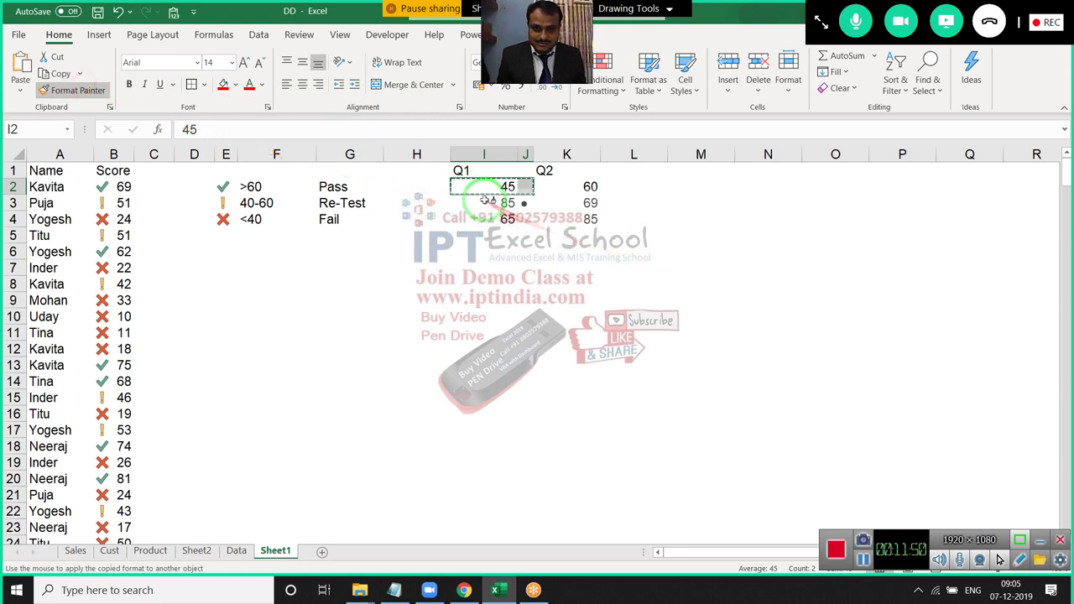
pyautogui.moveTo(503, 203); pyautogui.dragTo(511, 220)
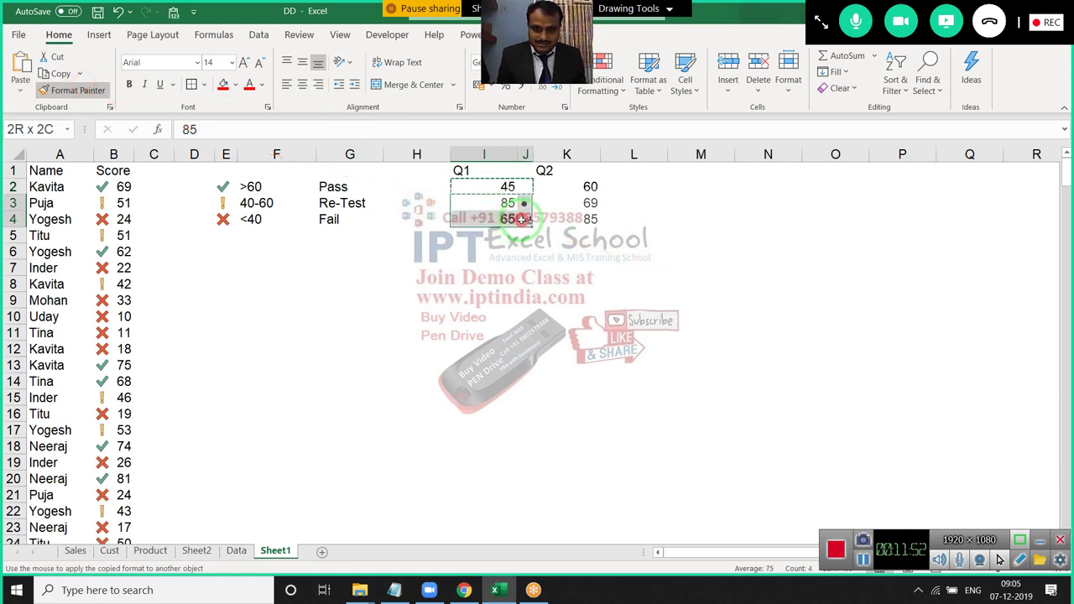
pyautogui.click(525, 267)
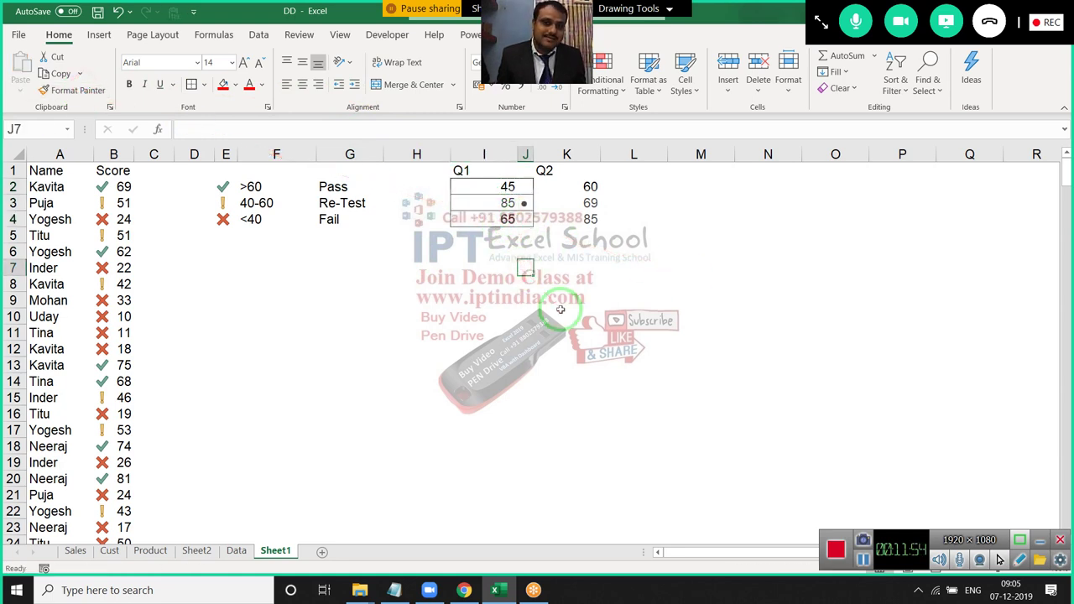
# Change the first Q2 value in K2 to 7.
pyautogui.click(590, 186)
pyautogui.write('7')
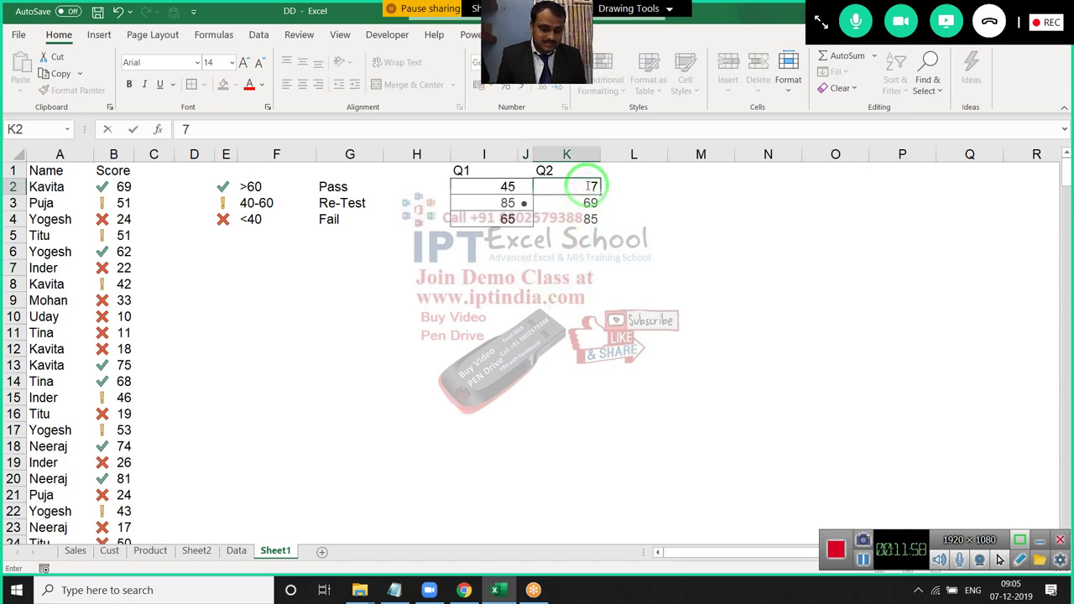
pyautogui.press('Return')
# Move to the dot cell J2 and bring up the Conditional Formatting options.
pyautogui.click(589, 186)
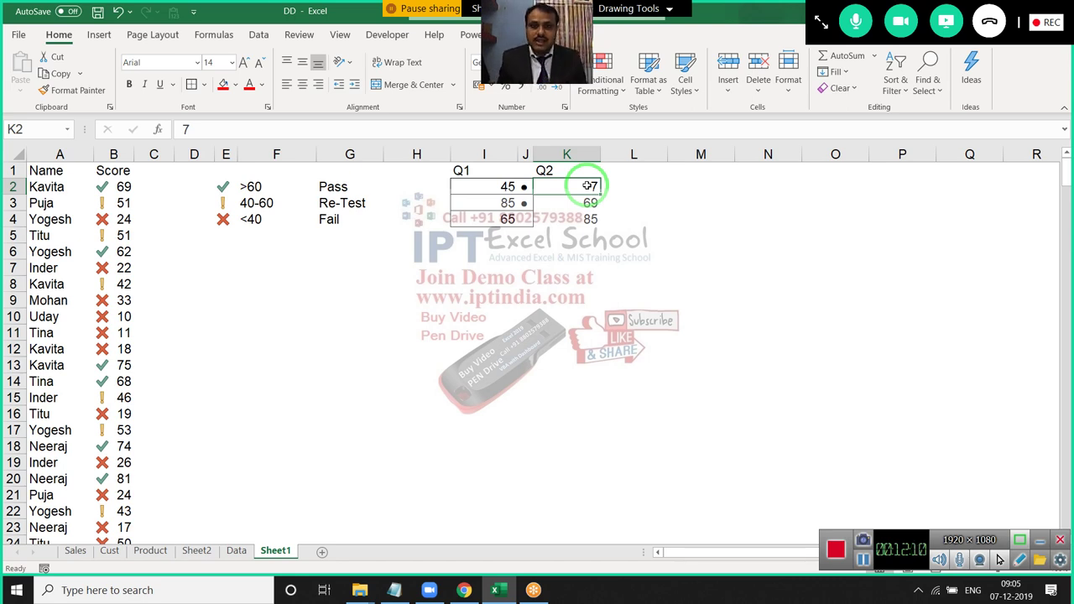
pyautogui.press('Down')
pyautogui.press('Up')
pyautogui.press('Left')
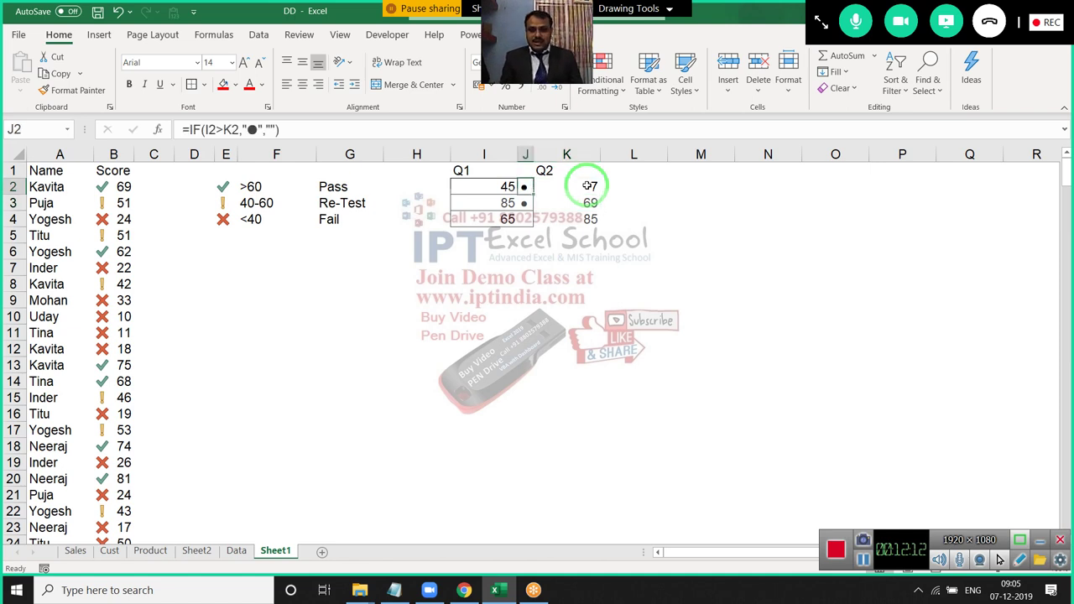
pyautogui.click(608, 89)
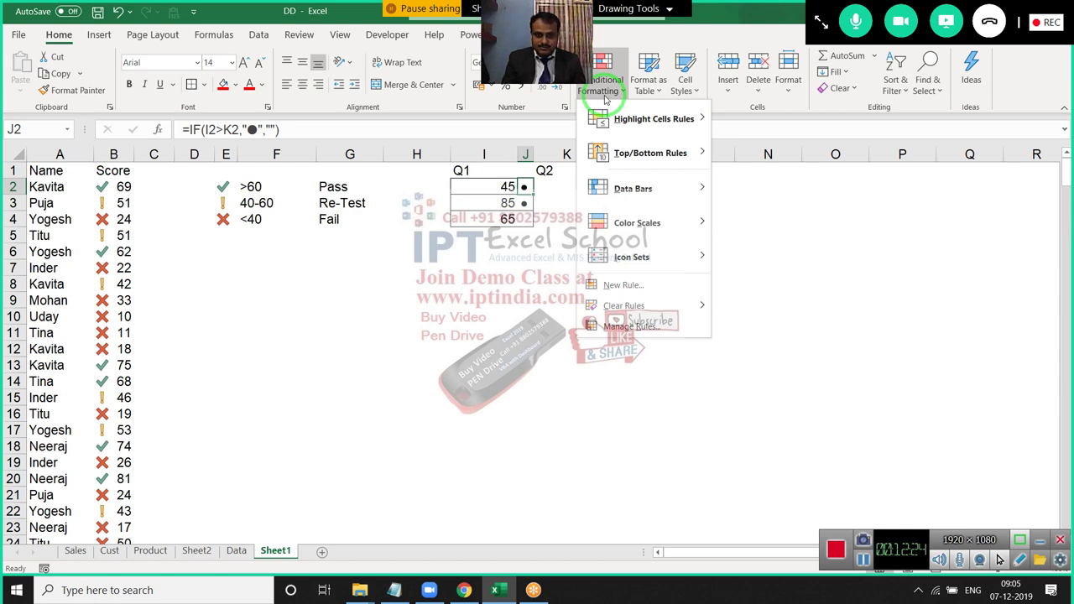
# Narrow column I to fit the Q1 values.
pyautogui.click(605, 99)
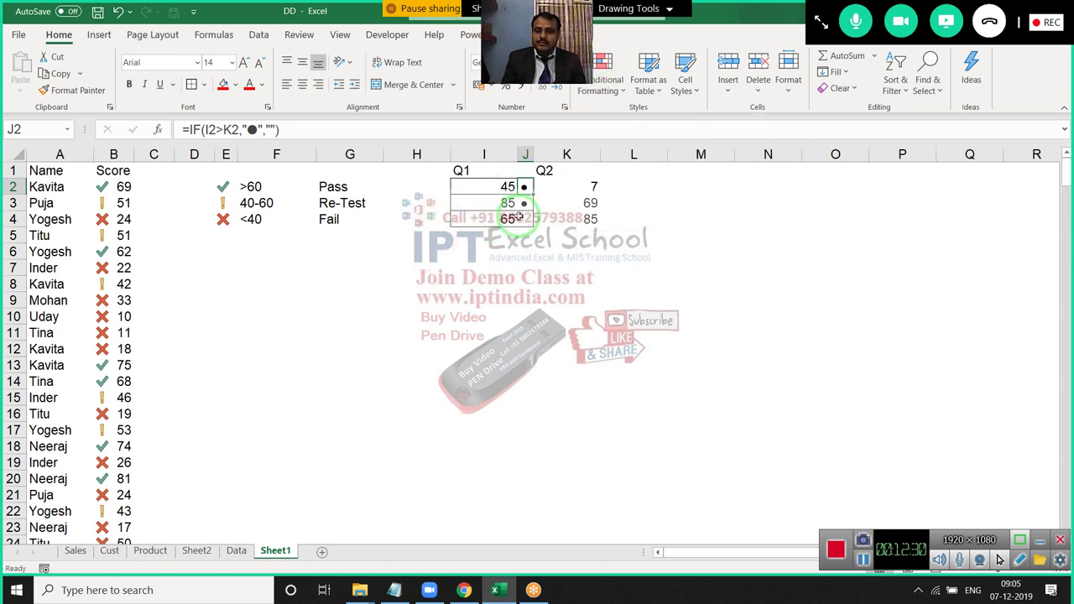
pyautogui.moveTo(526, 219); pyautogui.dragTo(526, 203)
pyautogui.click(417, 252)
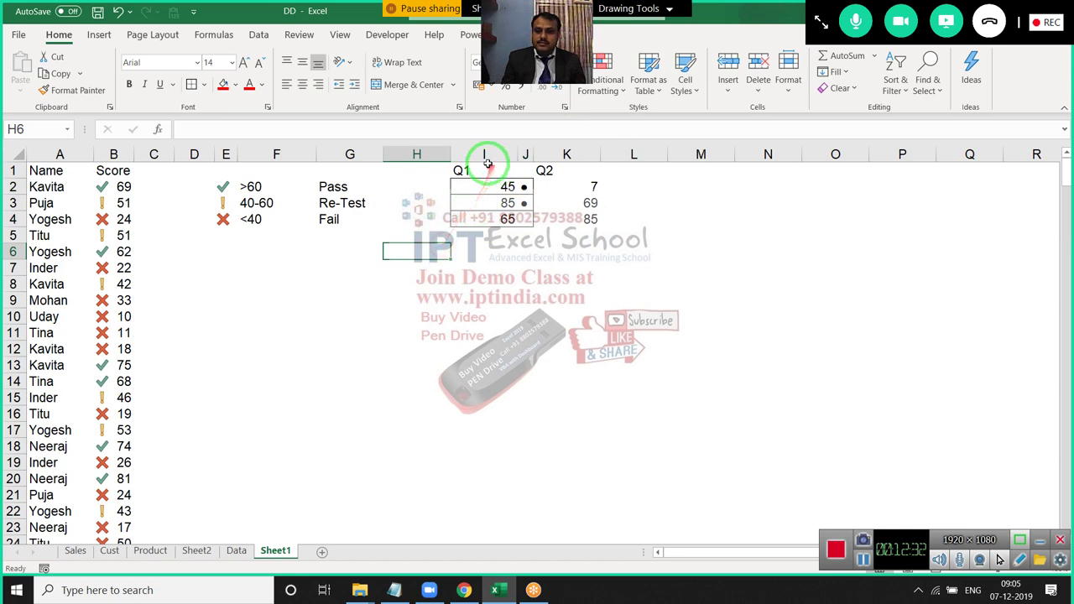
pyautogui.moveTo(514, 154); pyautogui.dragTo(473, 155)
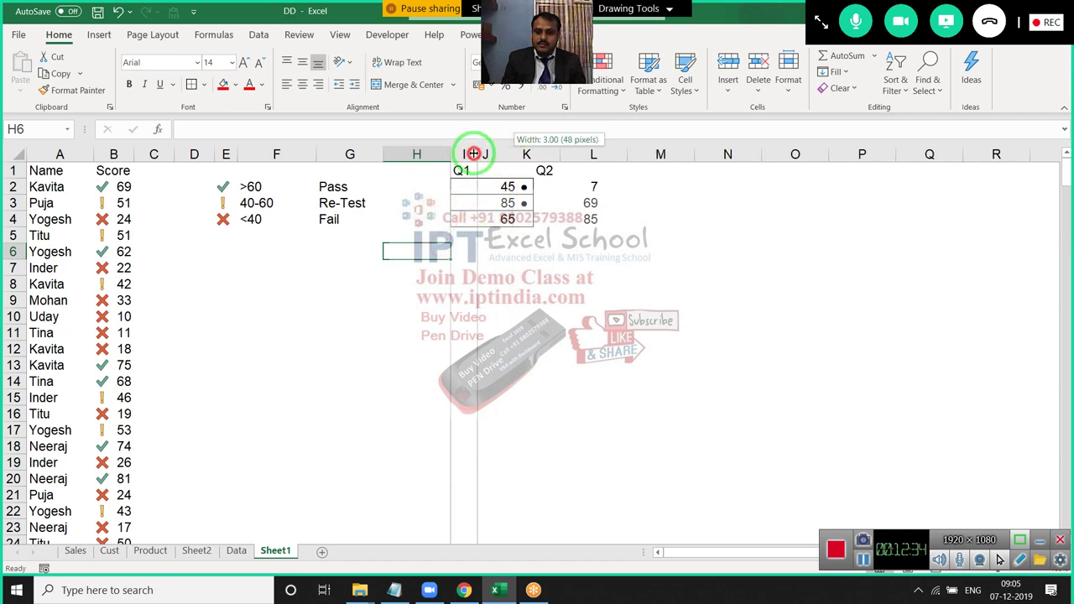
# Make the J2 dot red and enlarge it to font size 18.
pyautogui.click(484, 186)
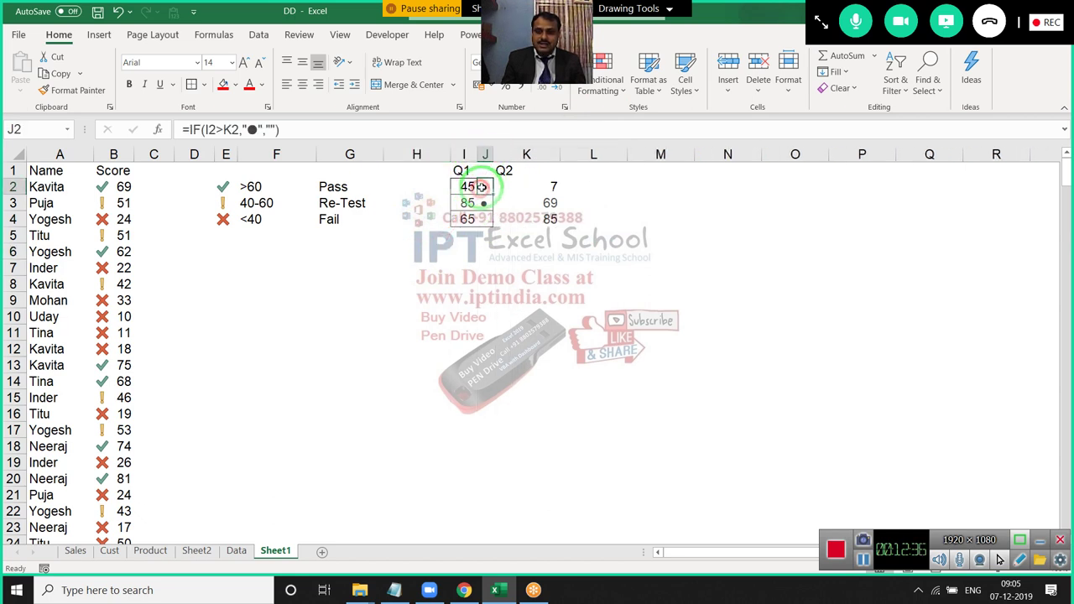
pyautogui.click(223, 85)
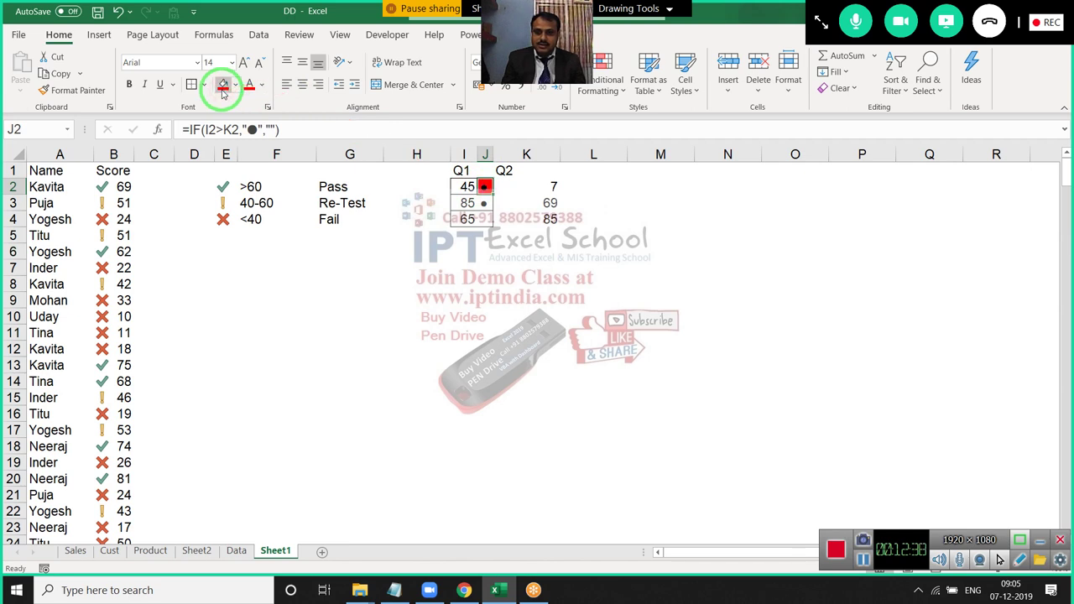
pyautogui.hotkey('ctrl', 'c')
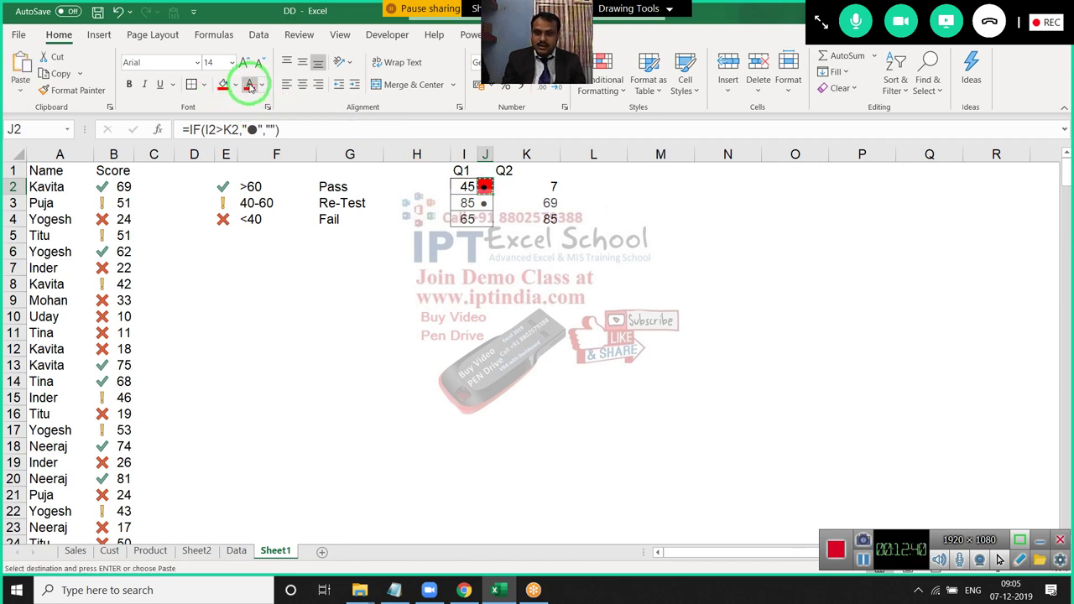
pyautogui.hotkey('ctrl', 'z')
pyautogui.click(250, 86)
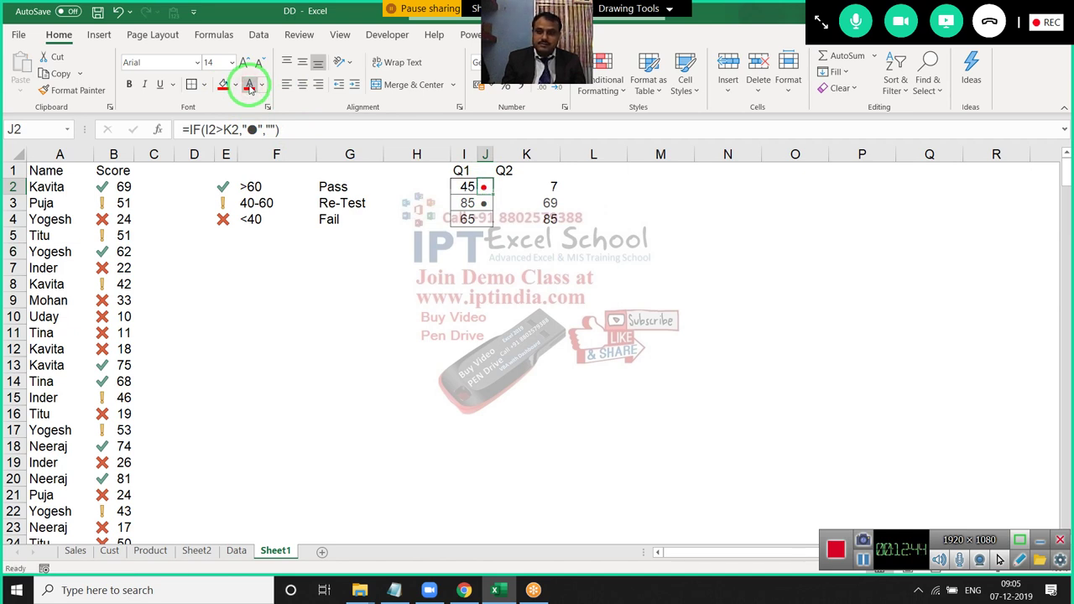
pyautogui.click(243, 65)
pyautogui.click(243, 65)
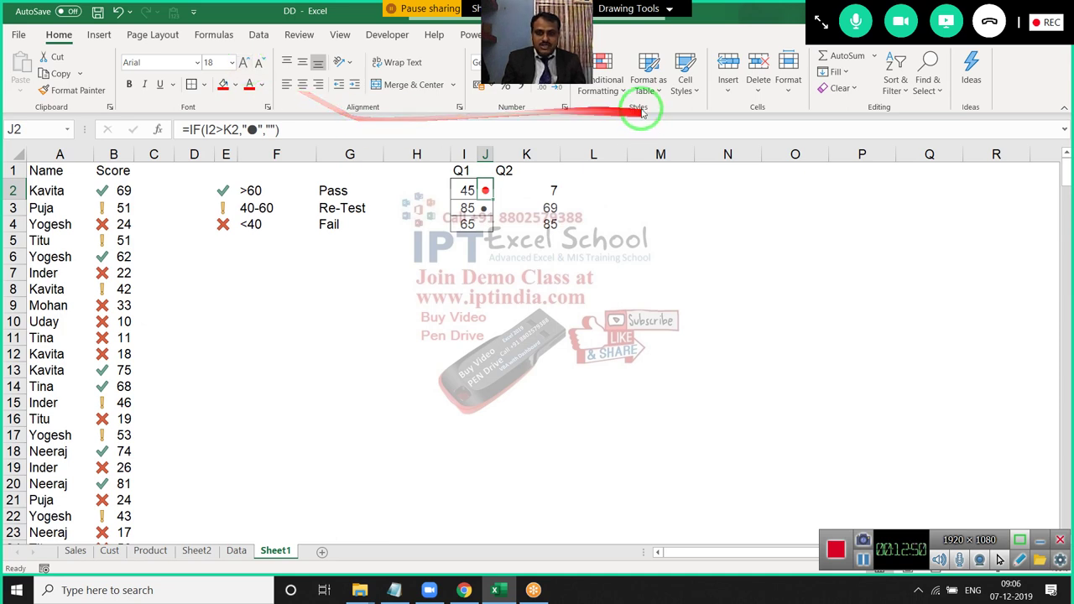
pyautogui.click(615, 90)
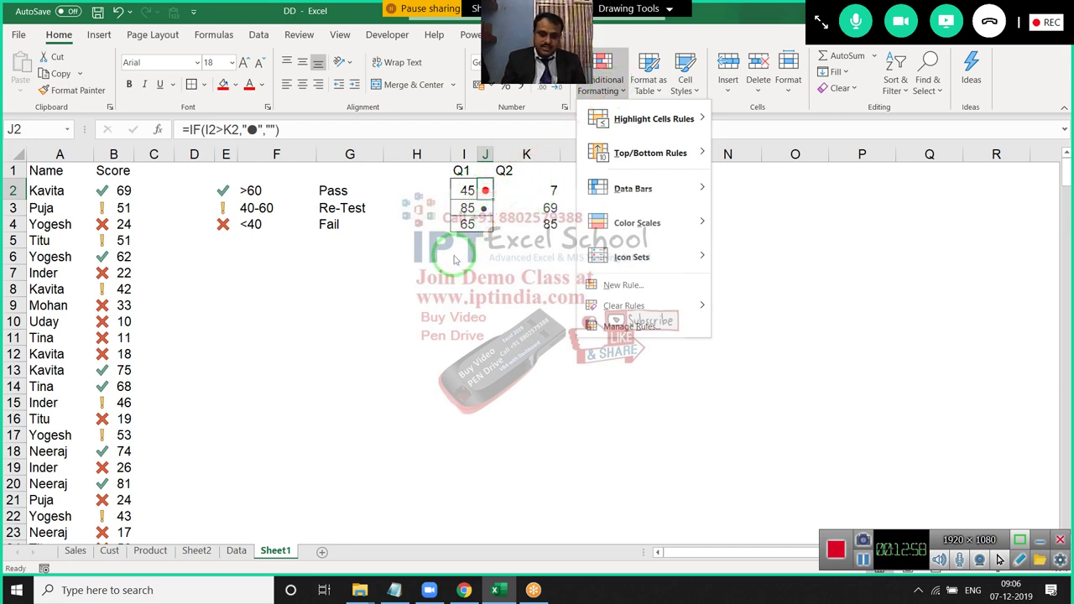
# Enlarge the red J2 dot to font size 24, then browse the conditional formatting icon sets.
pyautogui.click(454, 260)
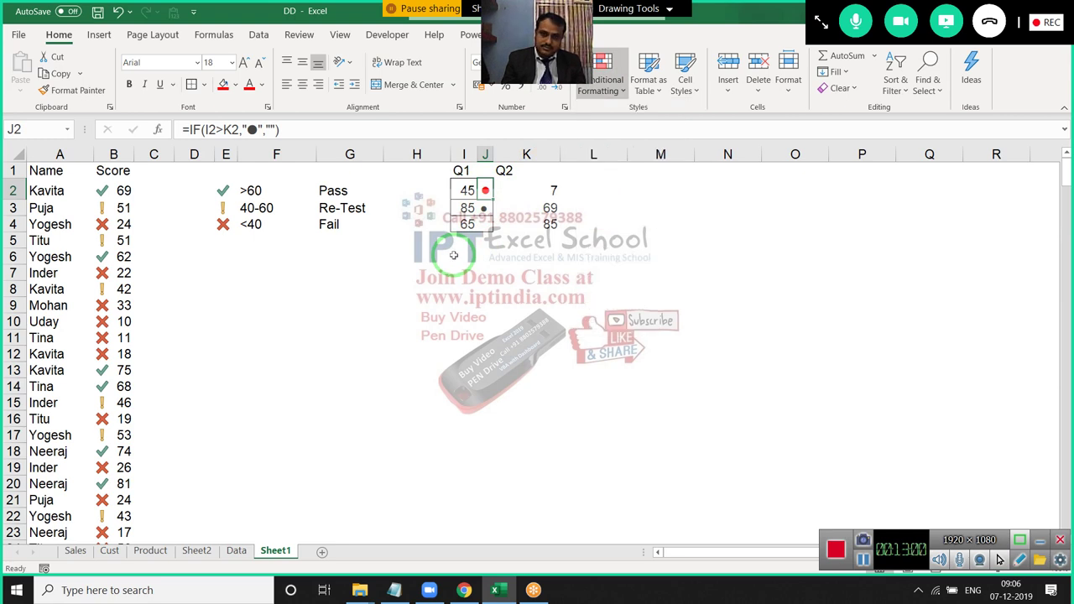
pyautogui.moveTo(512, 217); pyautogui.dragTo(438, 155)
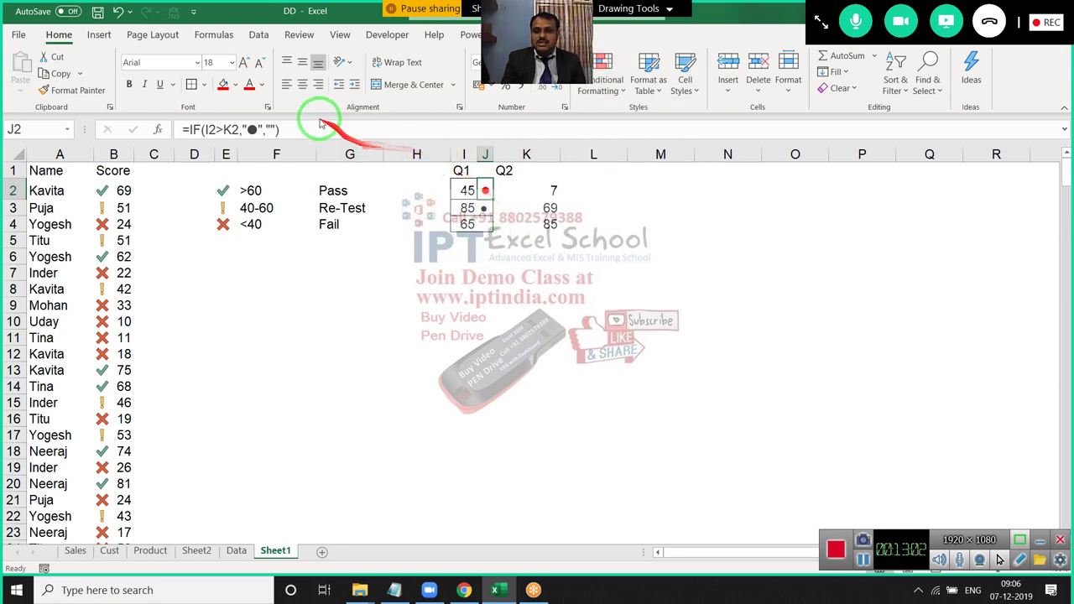
pyautogui.click(246, 65)
pyautogui.click(246, 65)
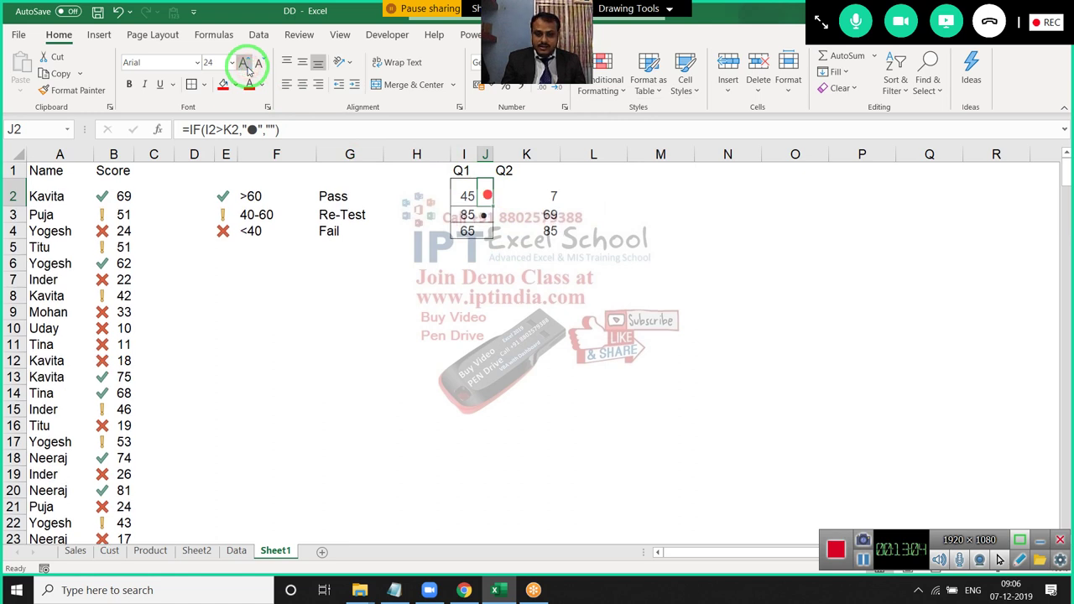
pyautogui.click(414, 292)
pyautogui.moveTo(413, 286)
pyautogui.mouseDown()
pyautogui.moveTo(482, 156)
pyautogui.moveTo(498, 163)
pyautogui.mouseUp()
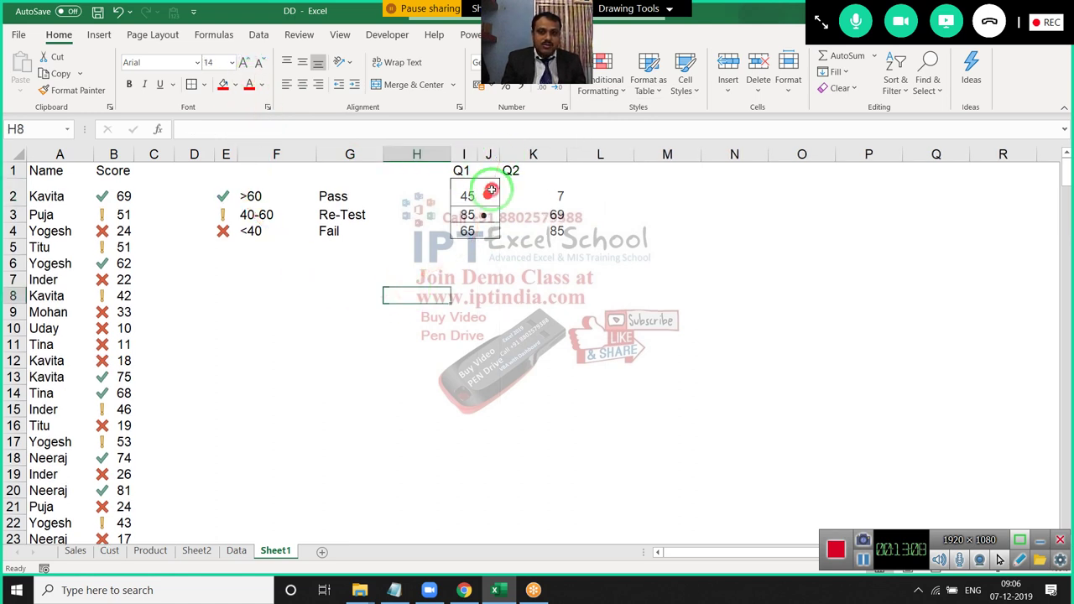
pyautogui.click(487, 193)
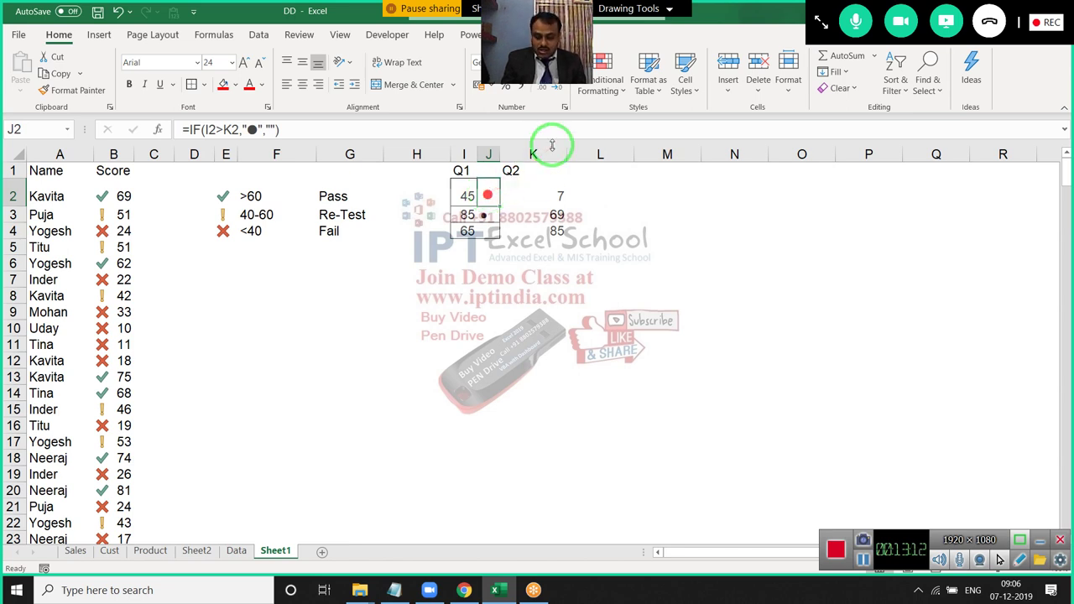
pyautogui.click(596, 88)
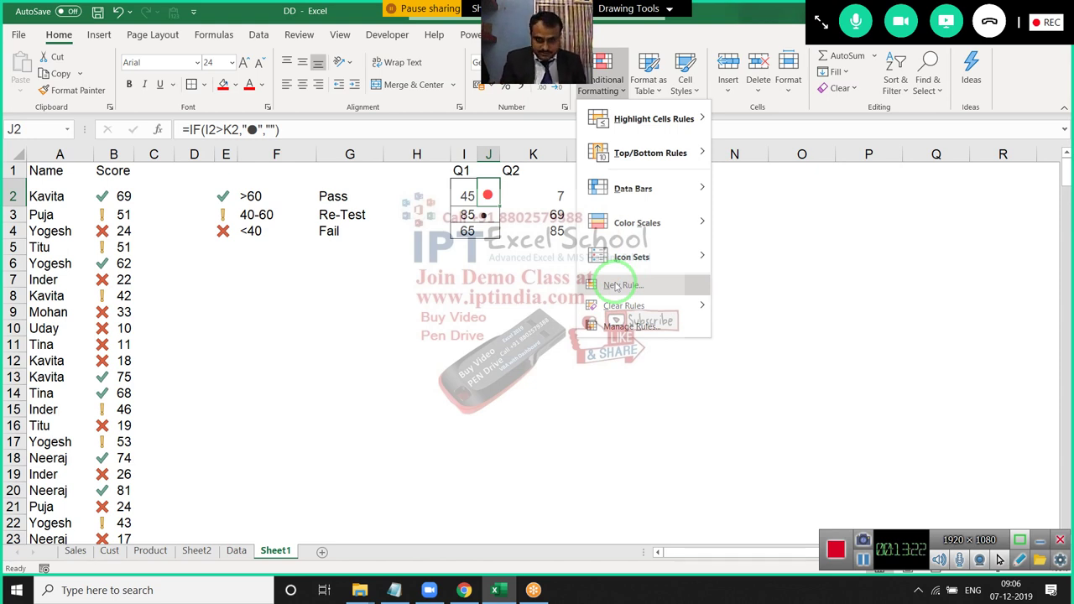
pyautogui.moveTo(638, 257)
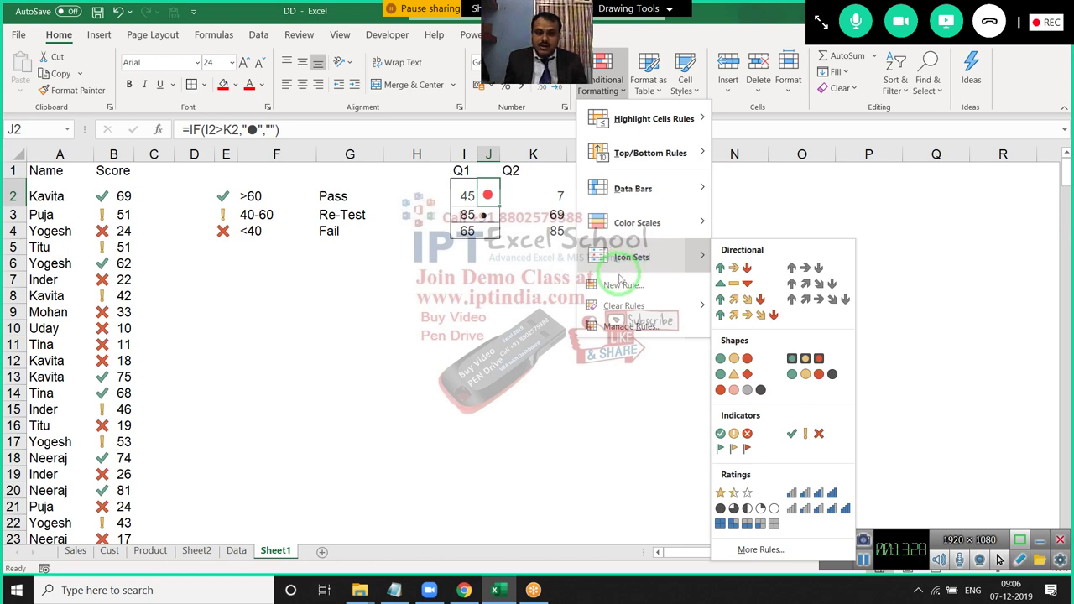
# Dismiss the conditional formatting menu and look over the <40 and 40-60 legend cells.
pyautogui.click(488, 281)
pyautogui.click(470, 291)
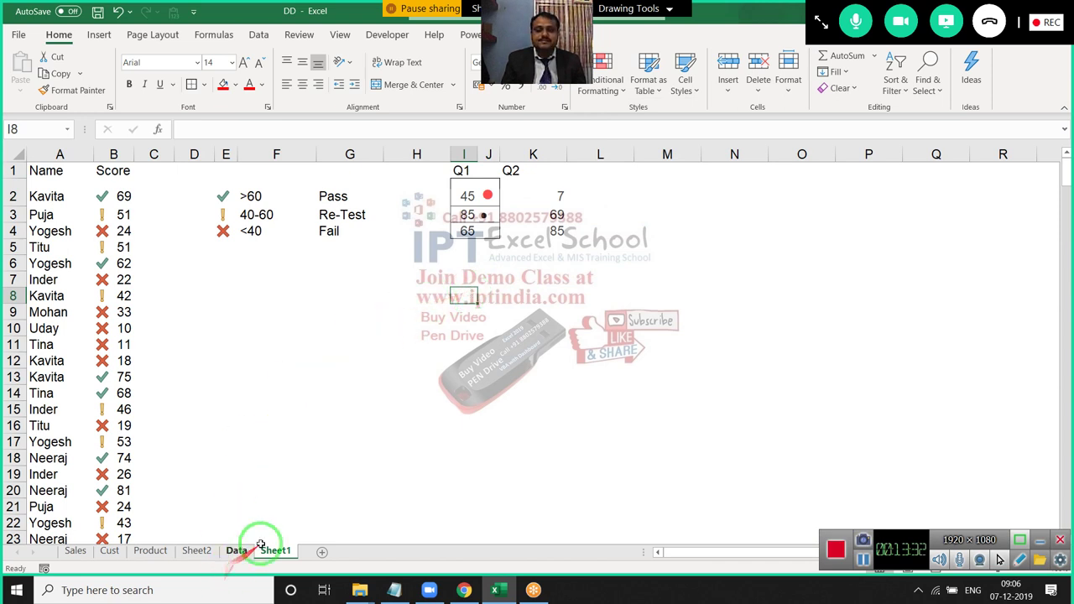
pyautogui.click(253, 230)
pyautogui.click(256, 215)
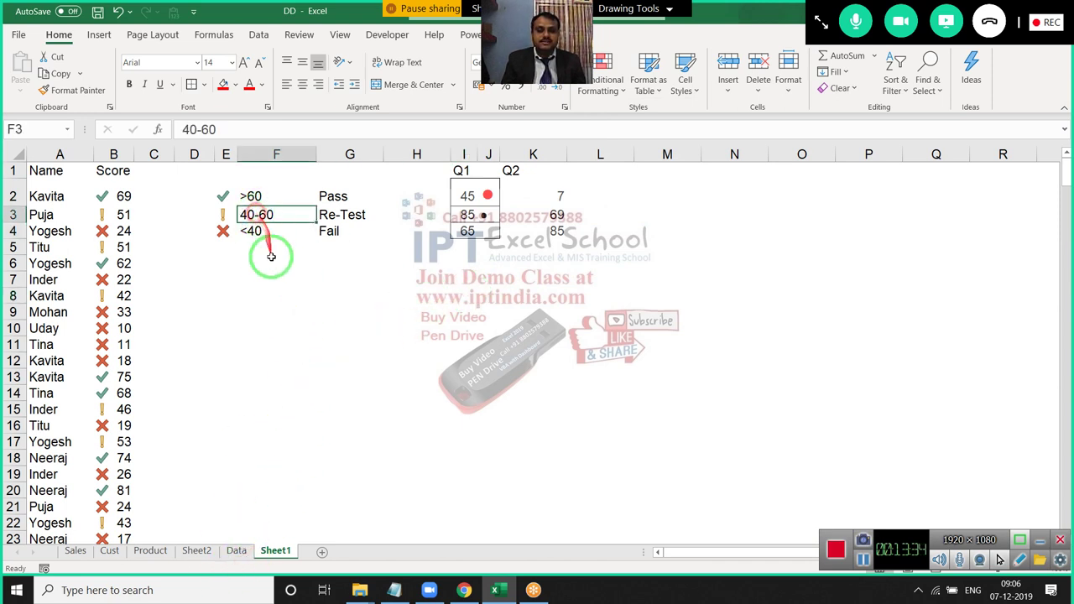
pyautogui.click(255, 312)
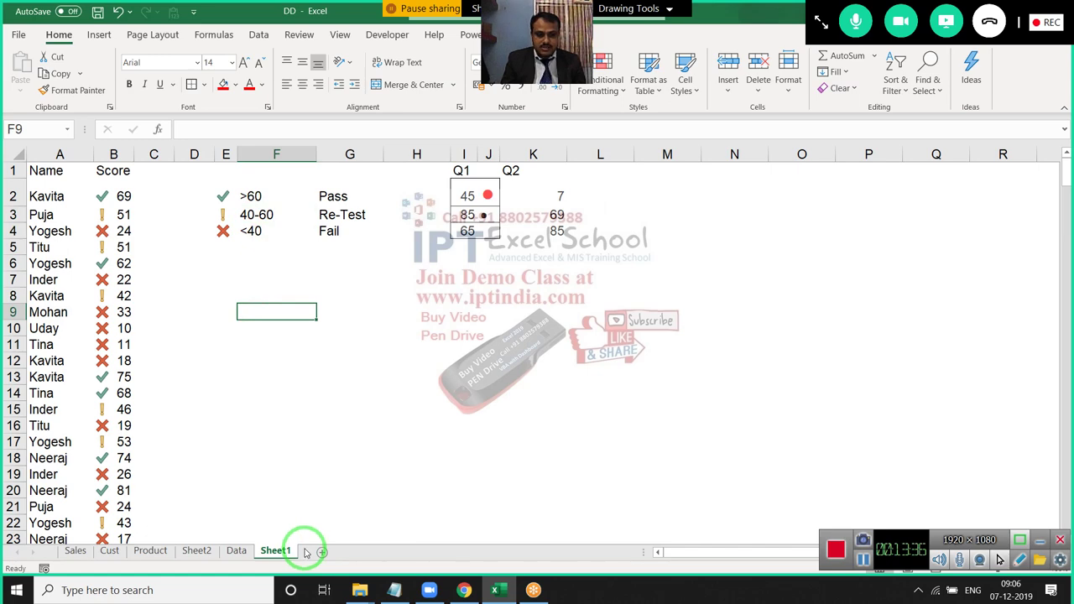
pyautogui.click(373, 278)
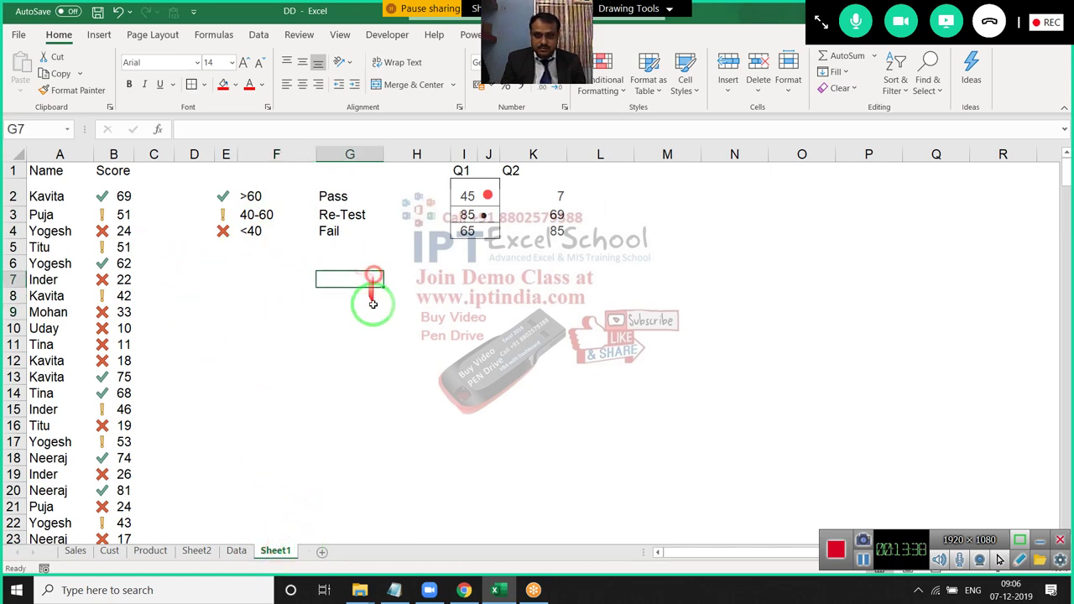
# Move from the Data sheet to Sheet1 with the Q1/Q2 comparison.
pyautogui.click(237, 551)
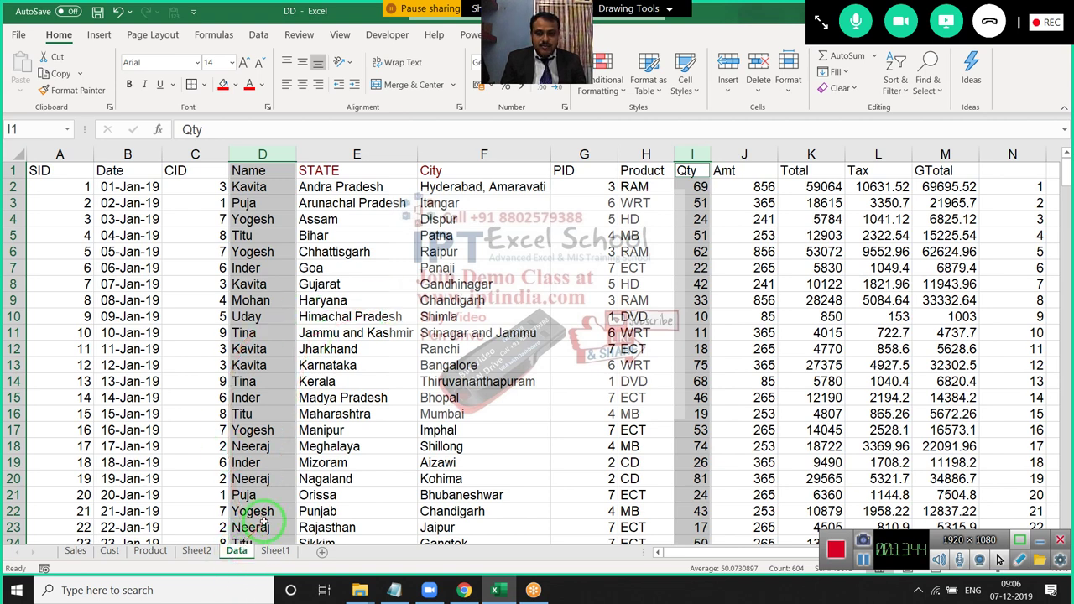
pyautogui.click(312, 382)
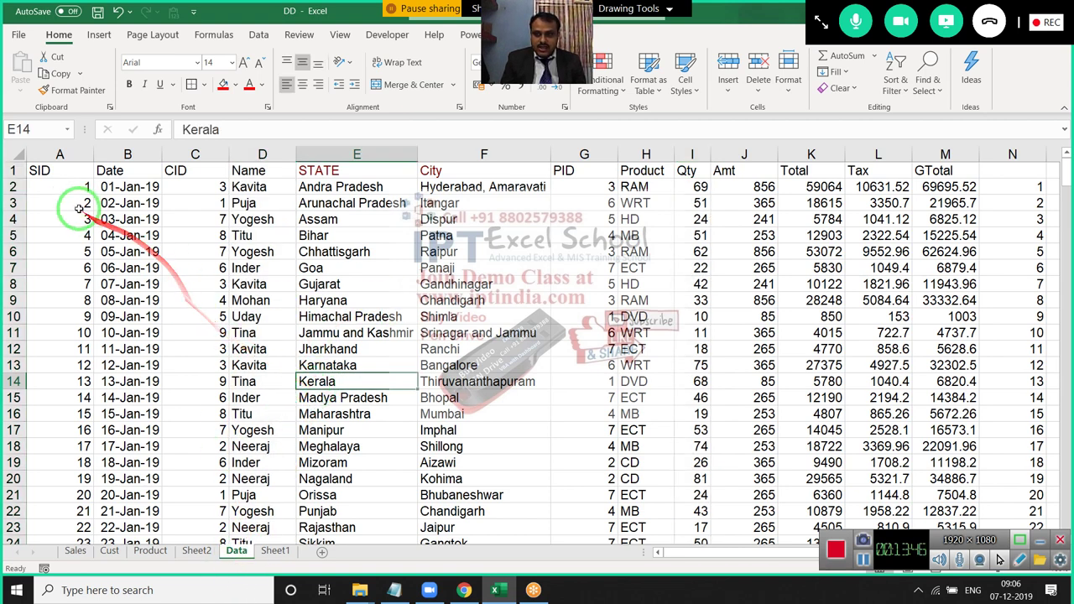
pyautogui.click(280, 553)
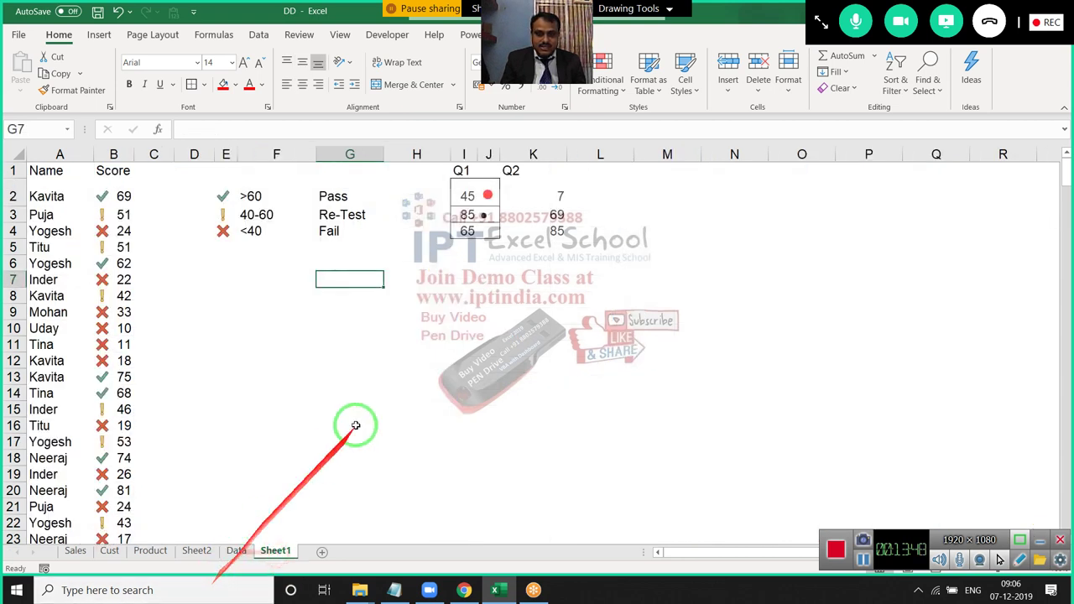
pyautogui.click(419, 359)
# Copy the dot formulas from J2:J4 into L2:L4 beside the Q2 values.
pyautogui.click(488, 200)
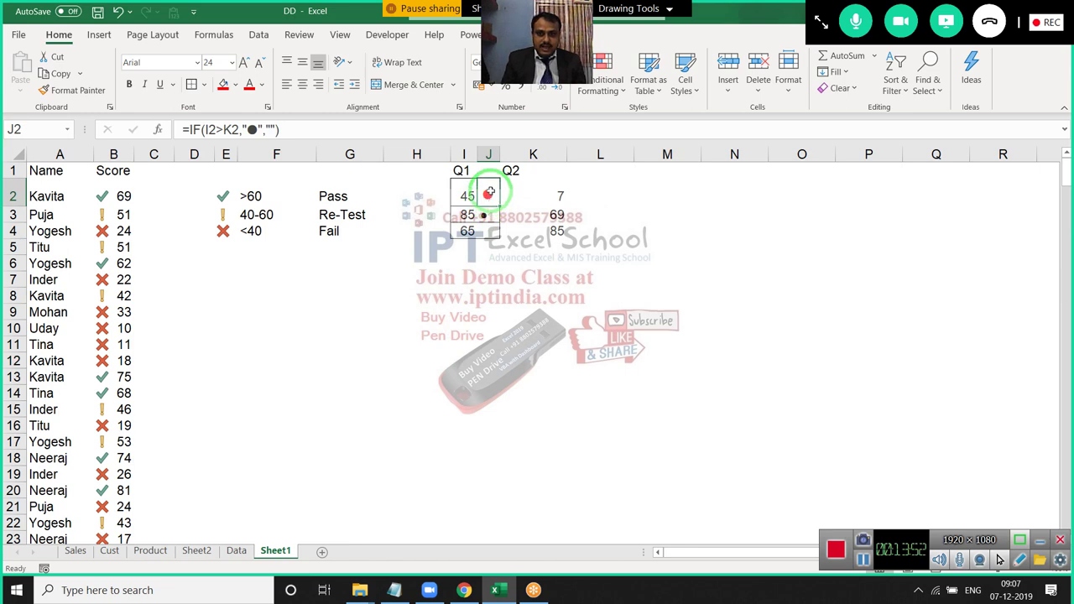
pyautogui.hotkey('ctrl', 'c')
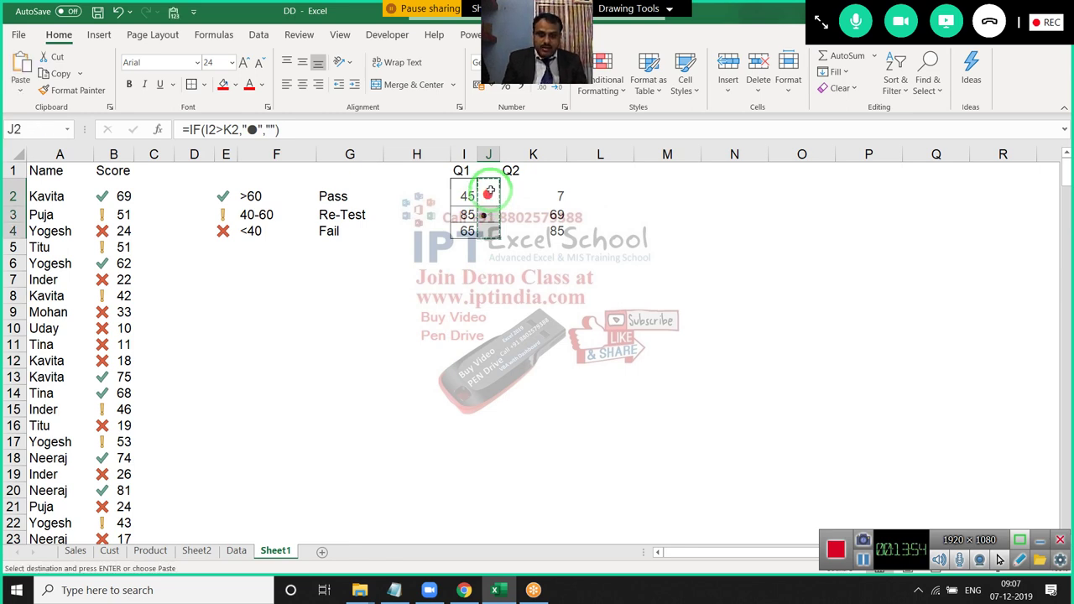
pyautogui.press('Right')
pyautogui.press('Right')
pyautogui.press('Return')
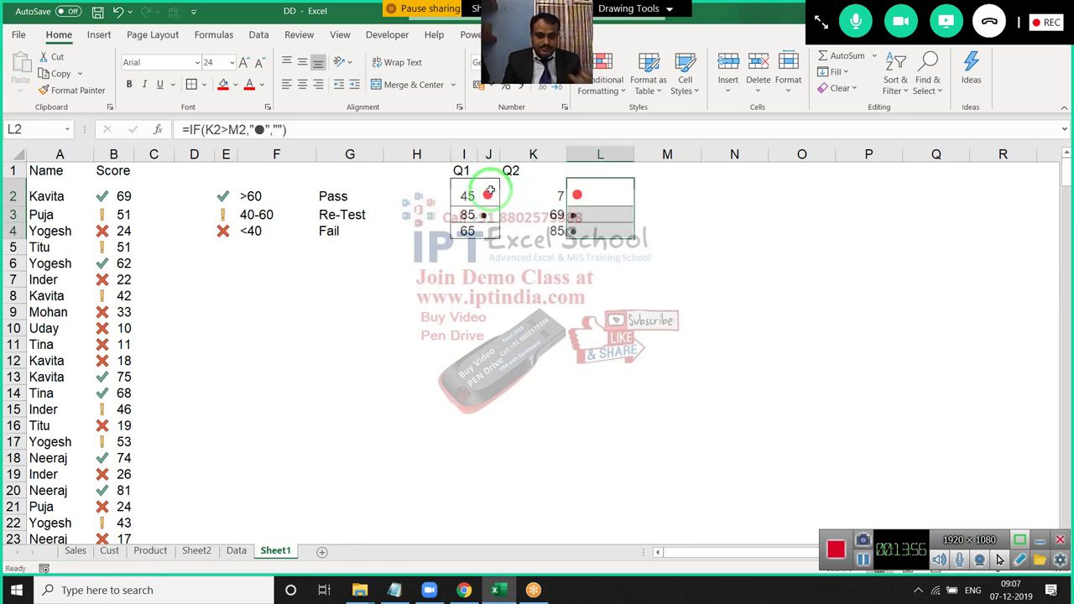
# Set the L2 and J2 dots back to black (Automatic) font colour.
pyautogui.click(264, 85)
pyautogui.click(270, 102)
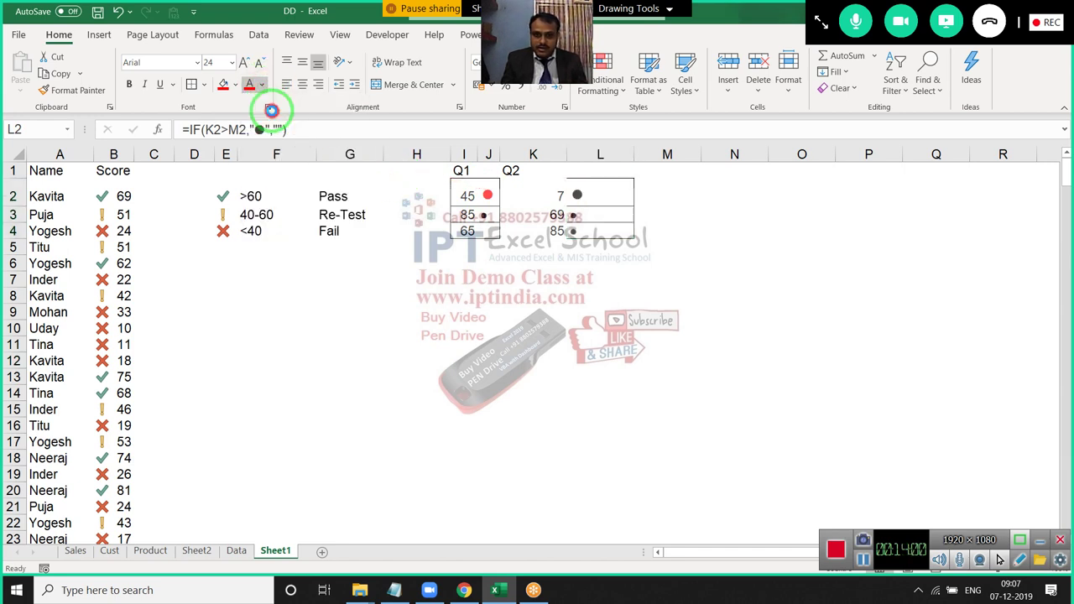
pyautogui.click(491, 194)
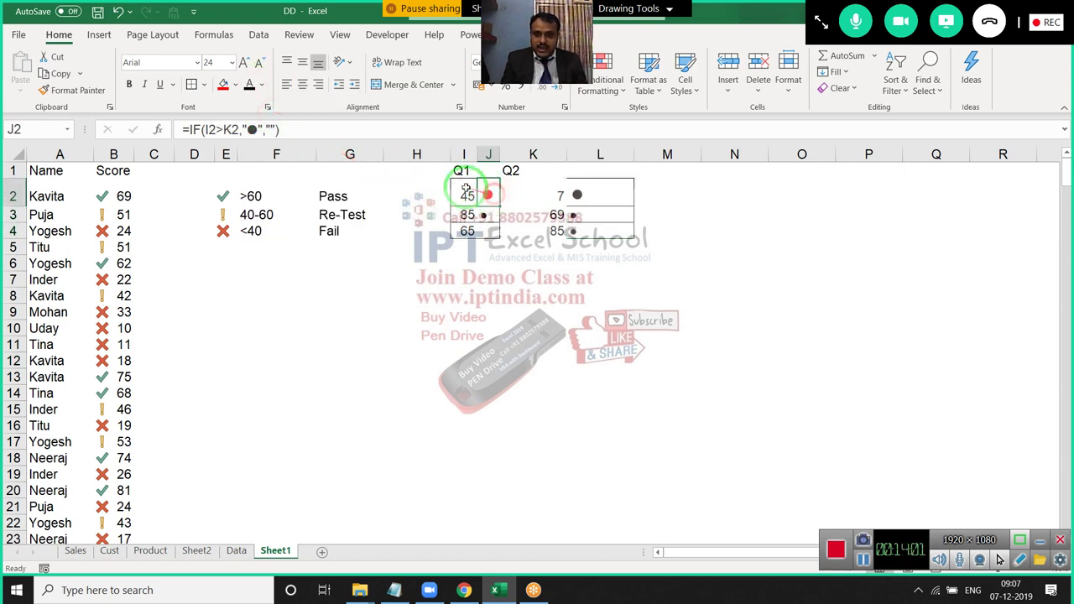
pyautogui.click(261, 84)
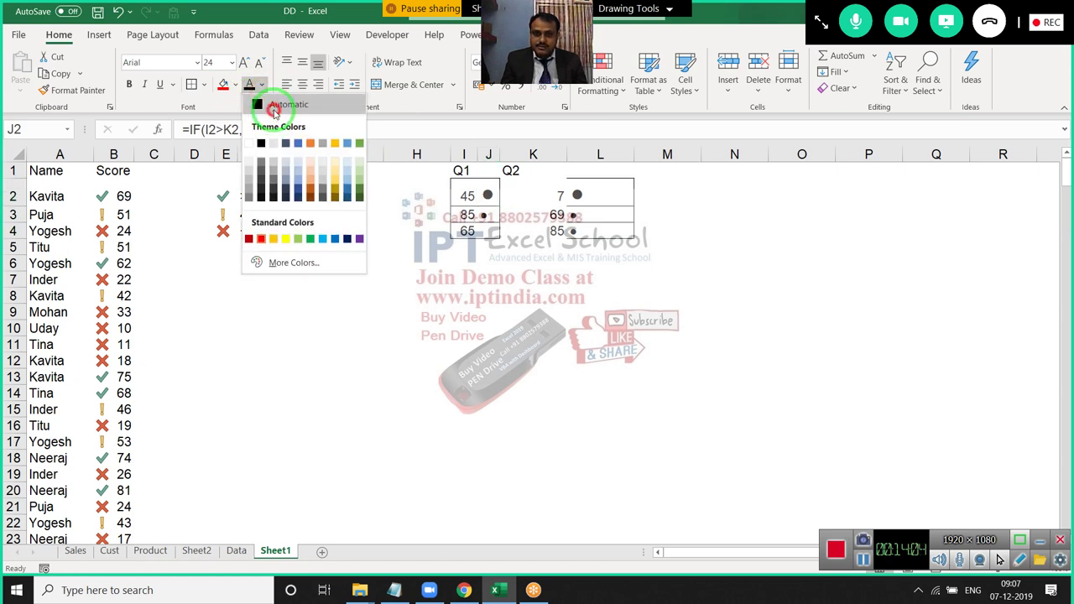
pyautogui.click(273, 109)
# Paint L2's size-24 formatting onto the Q2 values in K2:K4.
pyautogui.click(587, 191)
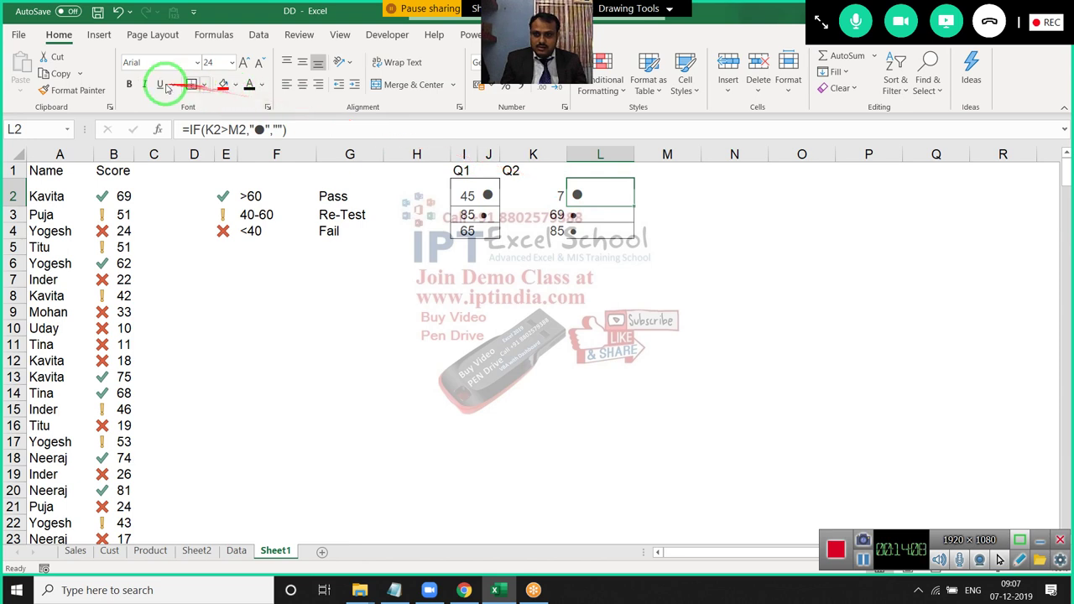
pyautogui.click(110, 86)
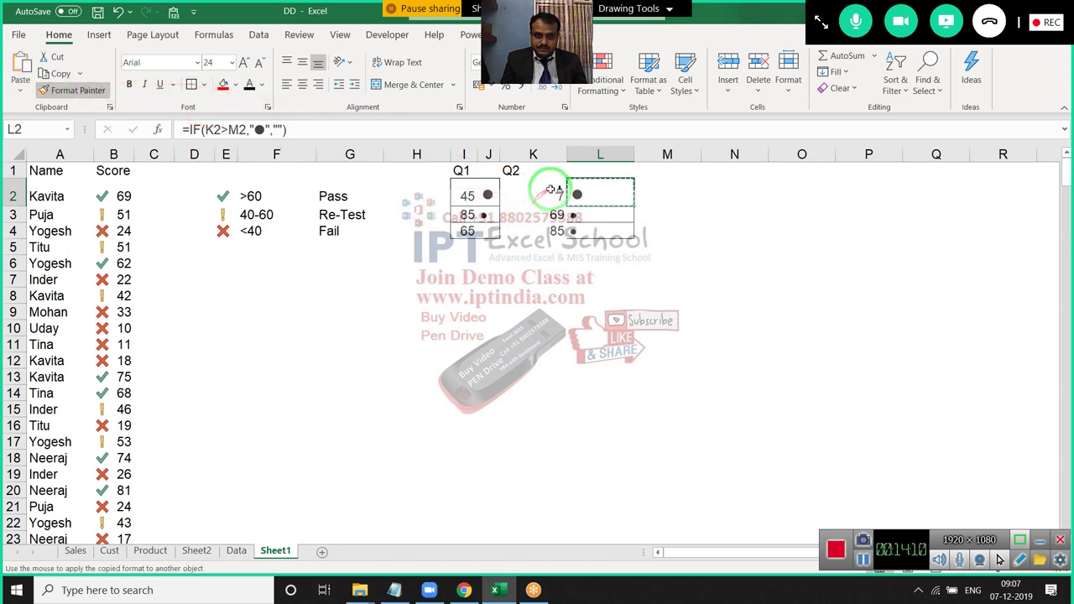
pyautogui.moveTo(556, 191); pyautogui.dragTo(553, 248)
pyautogui.click(549, 250)
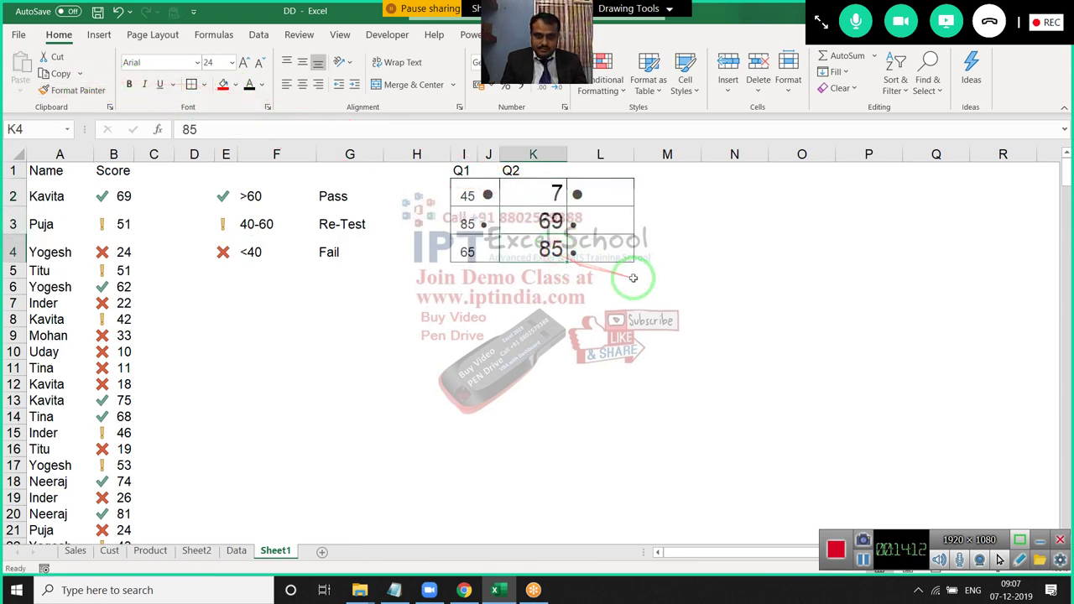
pyautogui.moveTo(553, 199); pyautogui.dragTo(578, 250)
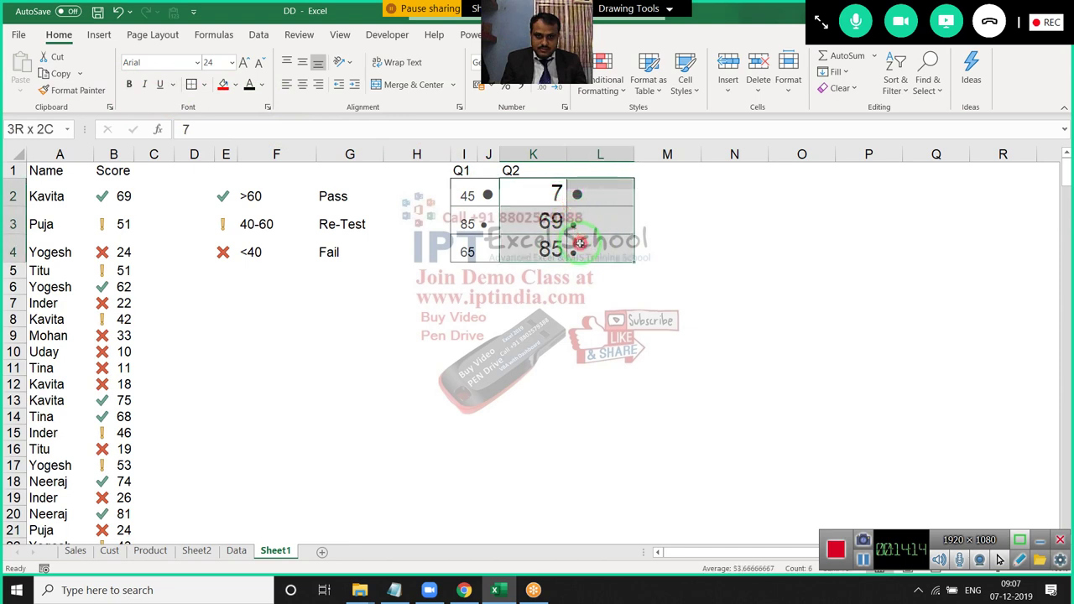
# Give K2:L4 an outline border with inside row dividers.
pyautogui.rightClick(581, 250)
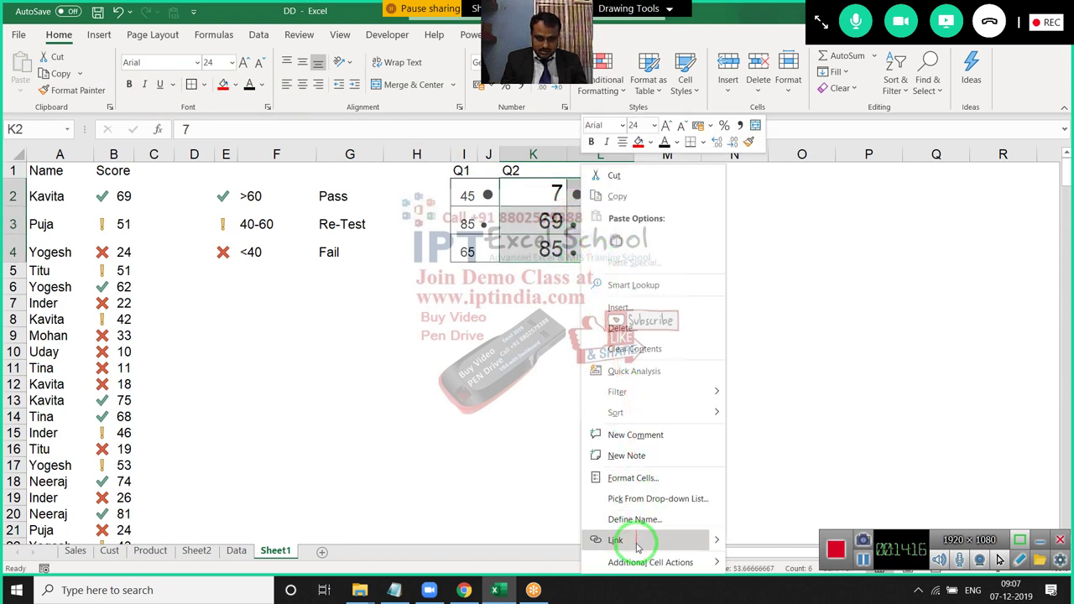
pyautogui.click(625, 480)
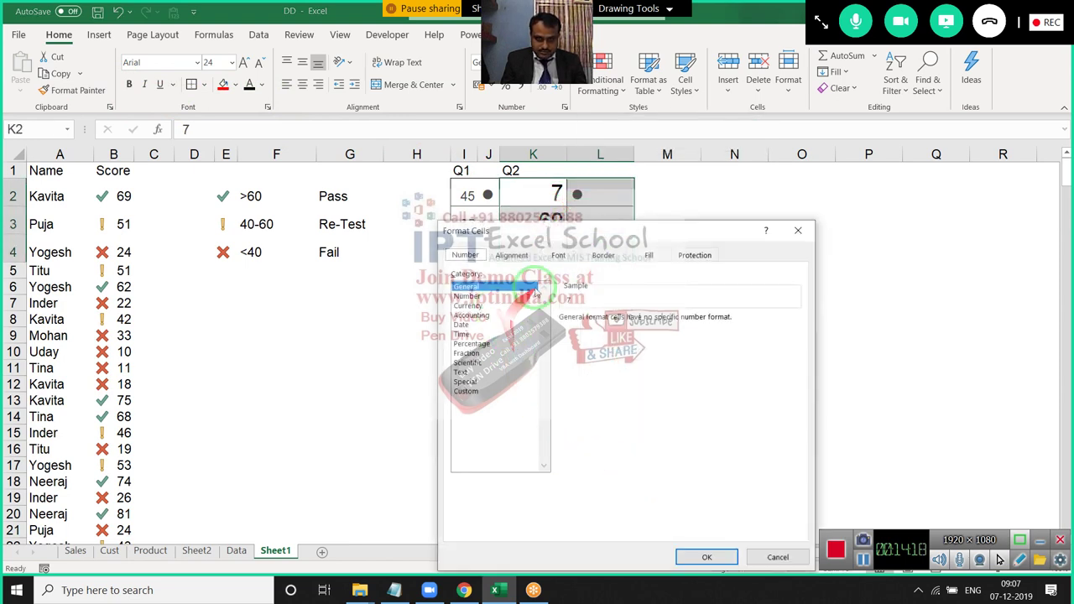
pyautogui.click(603, 256)
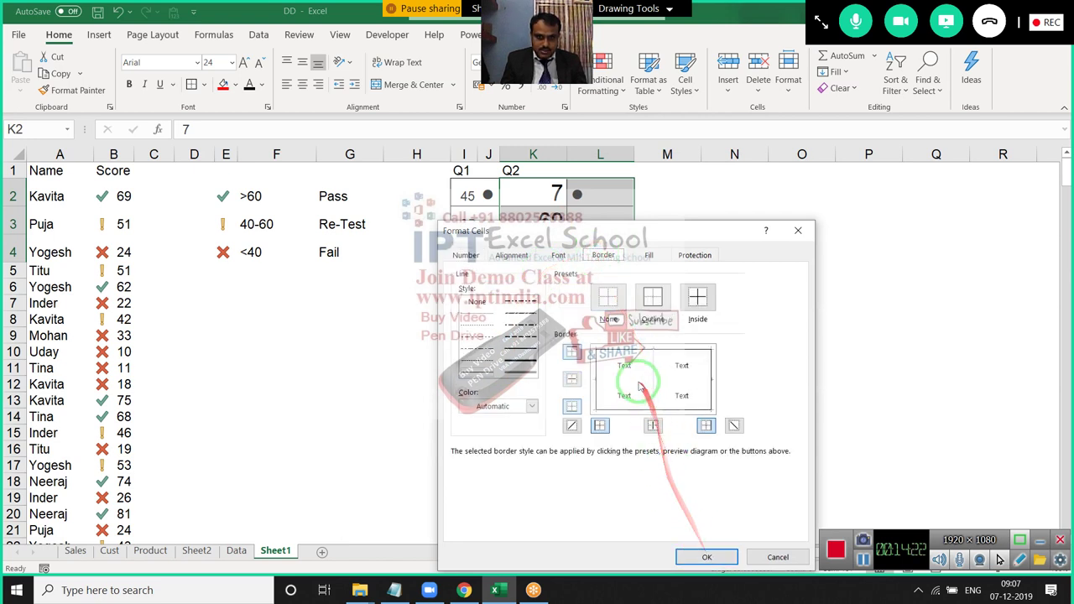
pyautogui.click(653, 373)
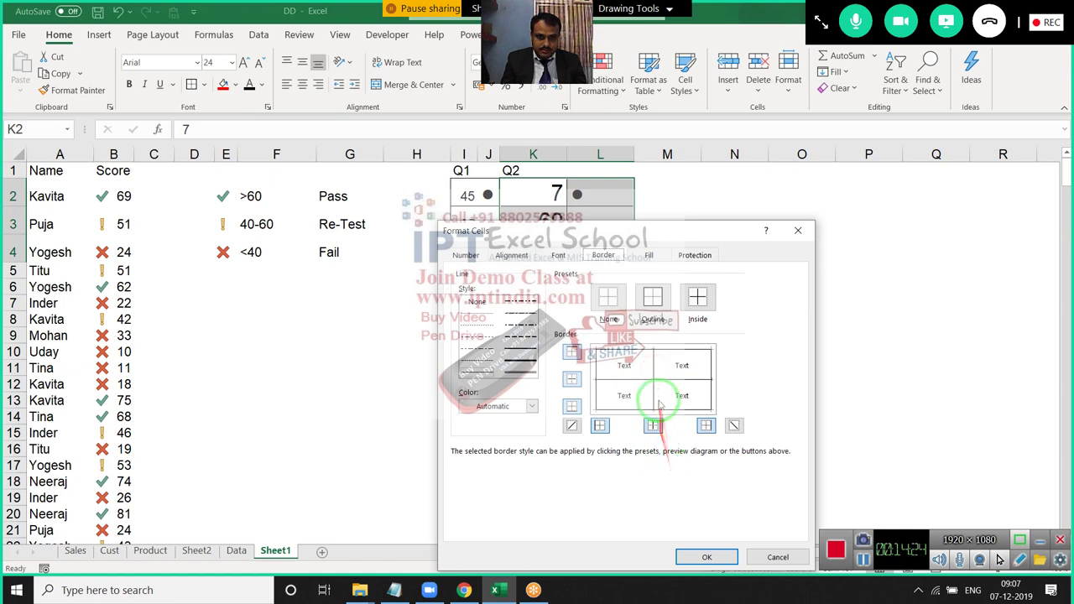
pyautogui.click(704, 557)
pyautogui.click(575, 413)
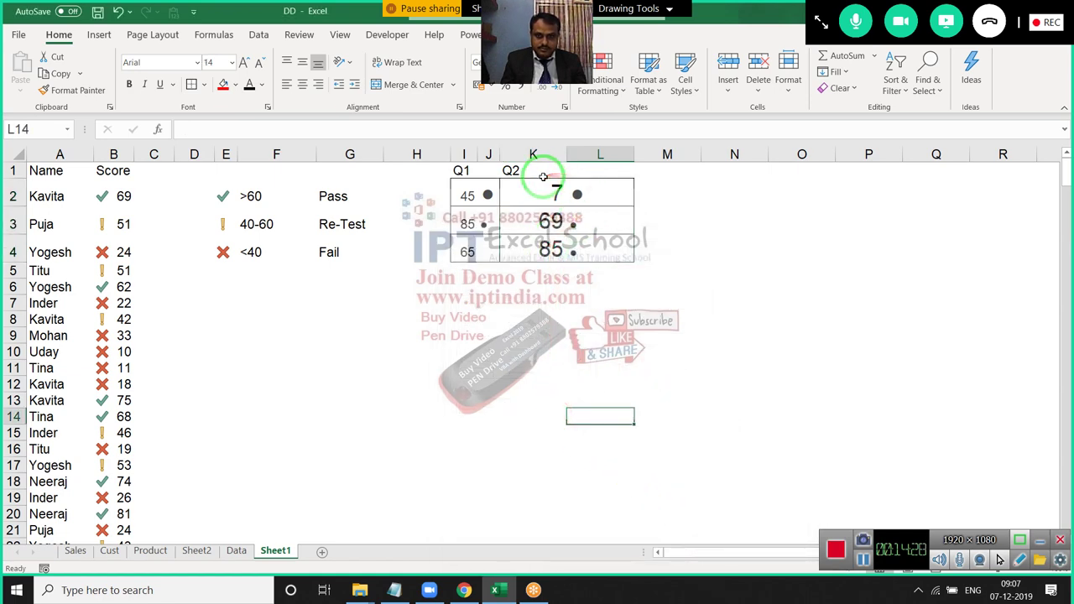
# Shrink the Q2 block K1:L4 to font size 12 and narrow column L.
pyautogui.moveTo(546, 173); pyautogui.dragTo(601, 241)
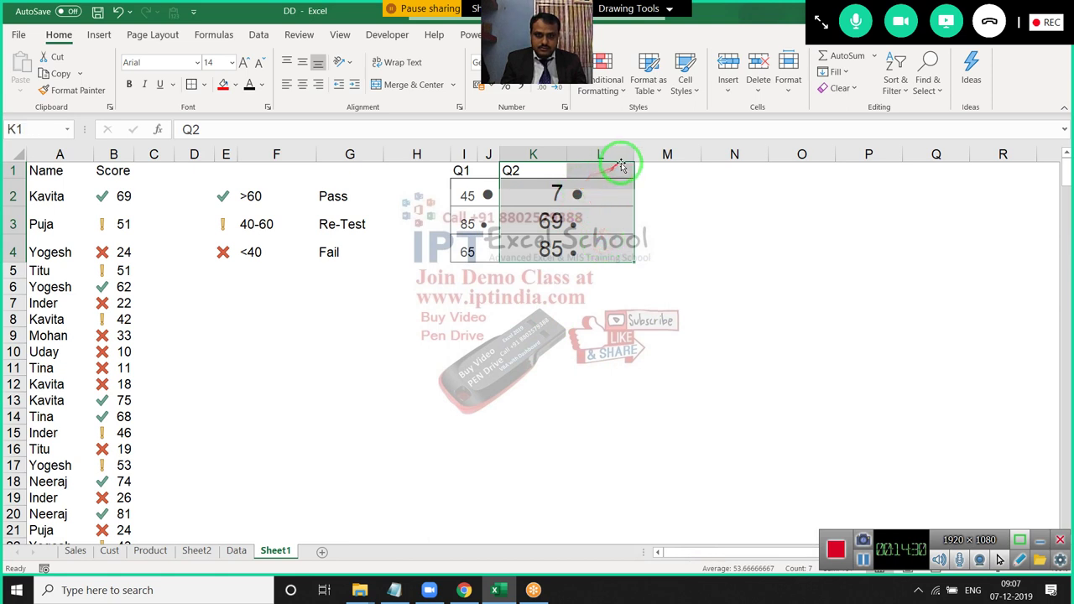
pyautogui.click(260, 66)
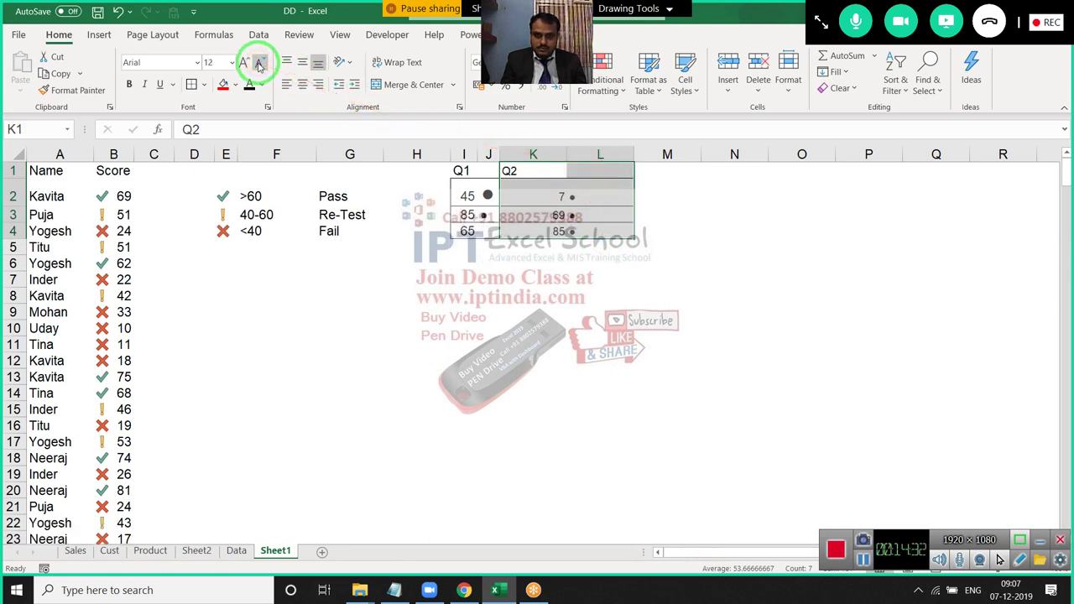
pyautogui.click(488, 312)
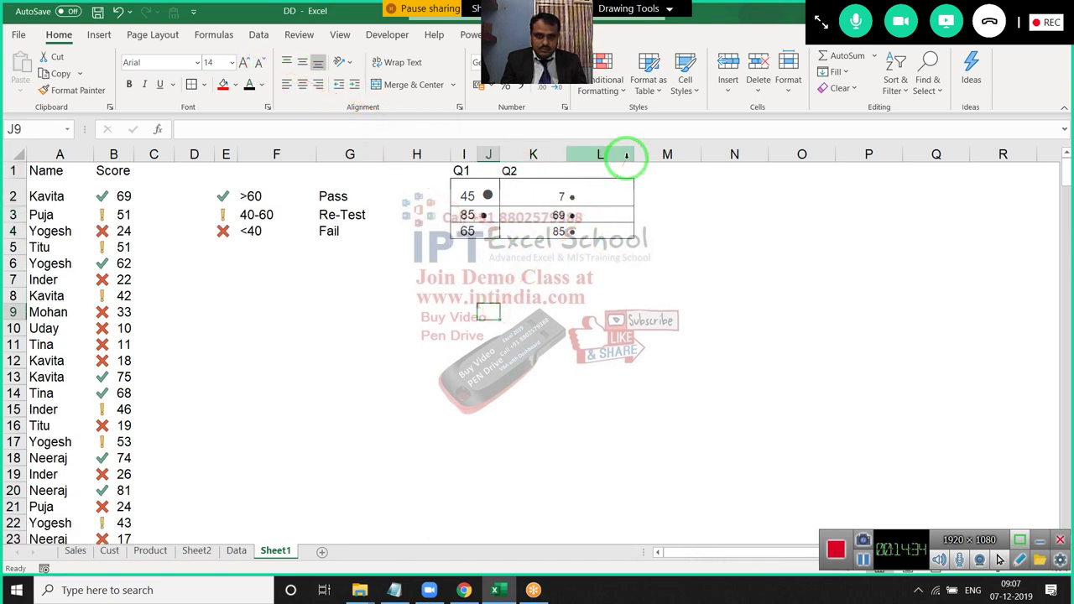
pyautogui.moveTo(631, 156); pyautogui.dragTo(584, 157)
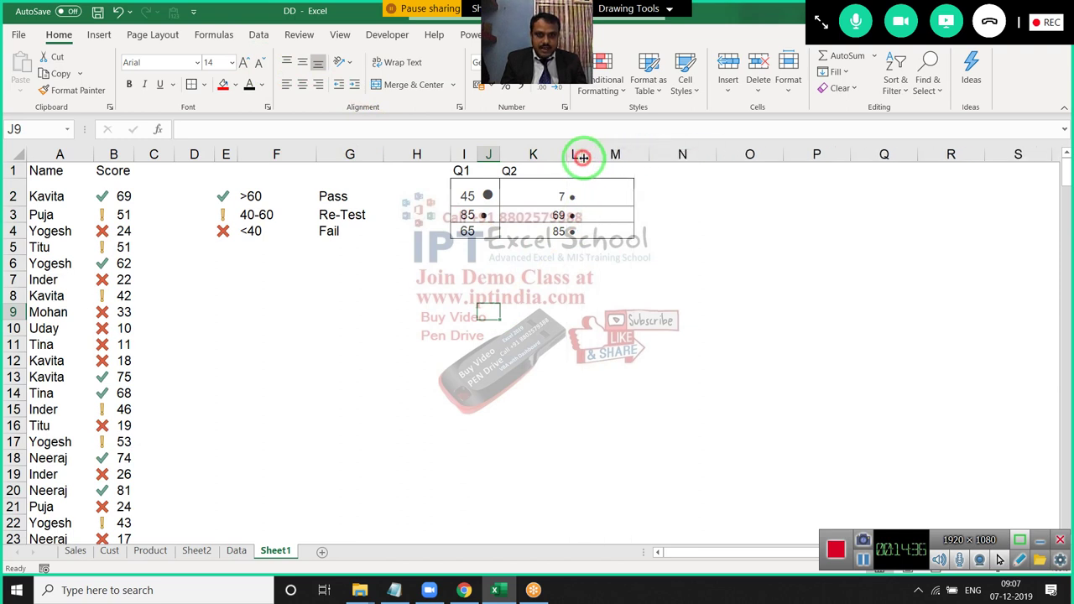
# Enlarge the Q1 dots in J2:J4 to size 26 and adjust column L's width.
pyautogui.moveTo(488, 197); pyautogui.dragTo(488, 232)
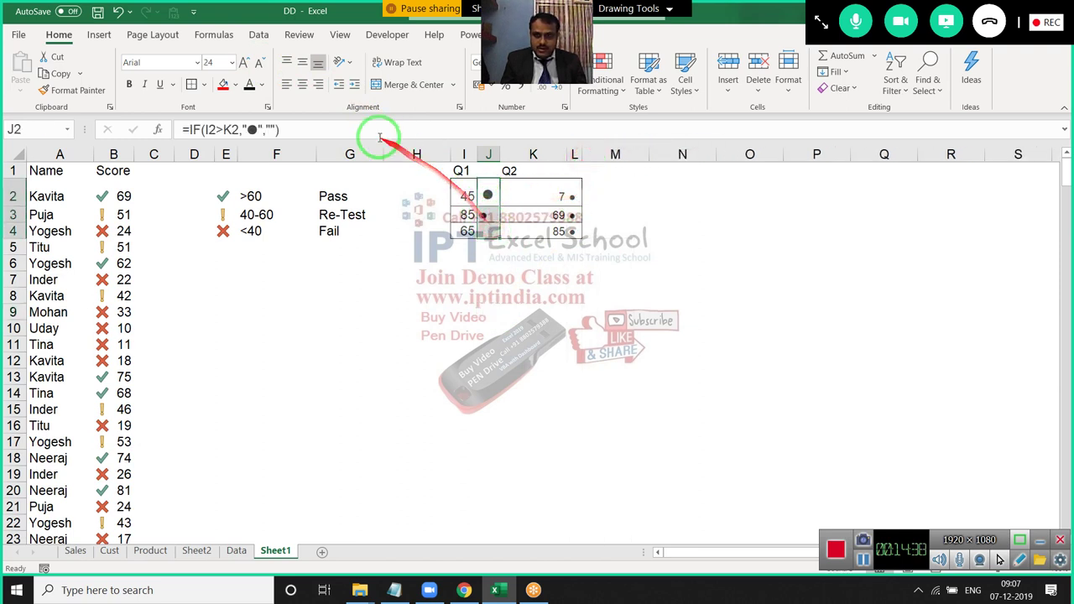
pyautogui.click(244, 64)
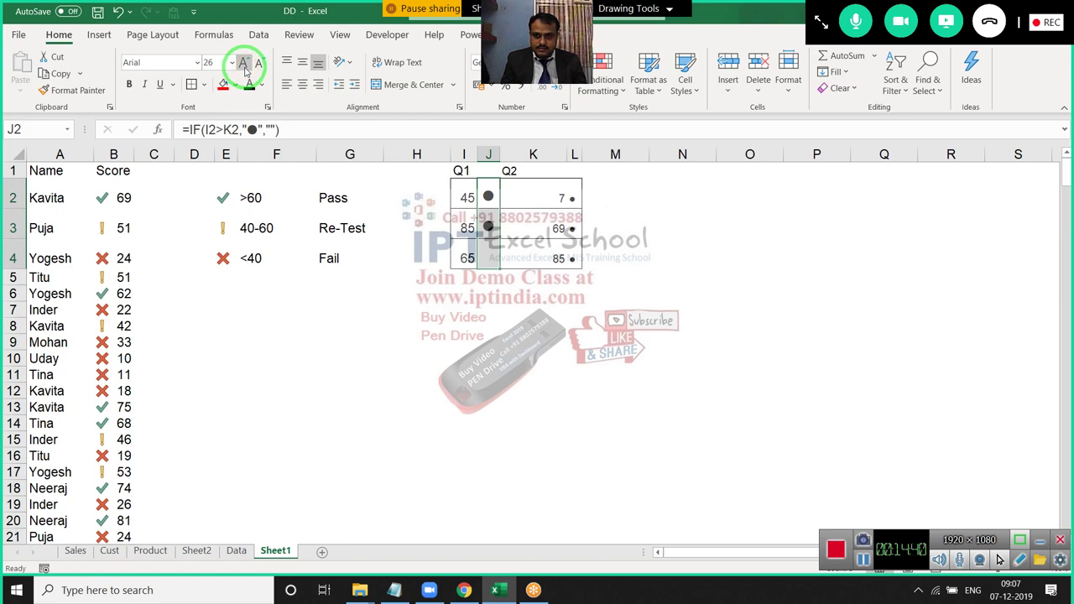
pyautogui.moveTo(572, 198); pyautogui.dragTo(570, 258)
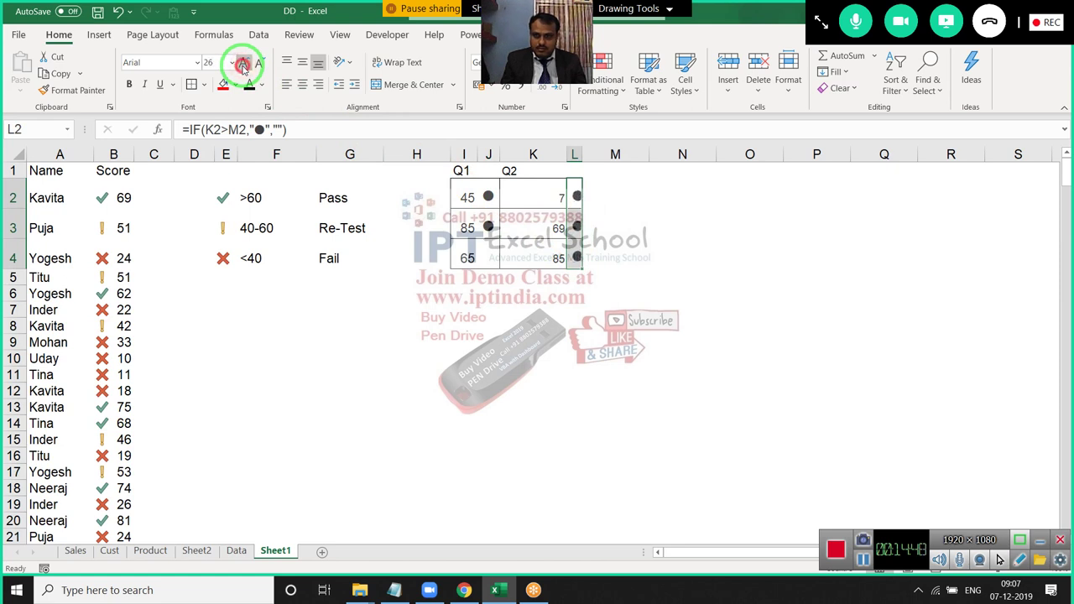
pyautogui.click(417, 292)
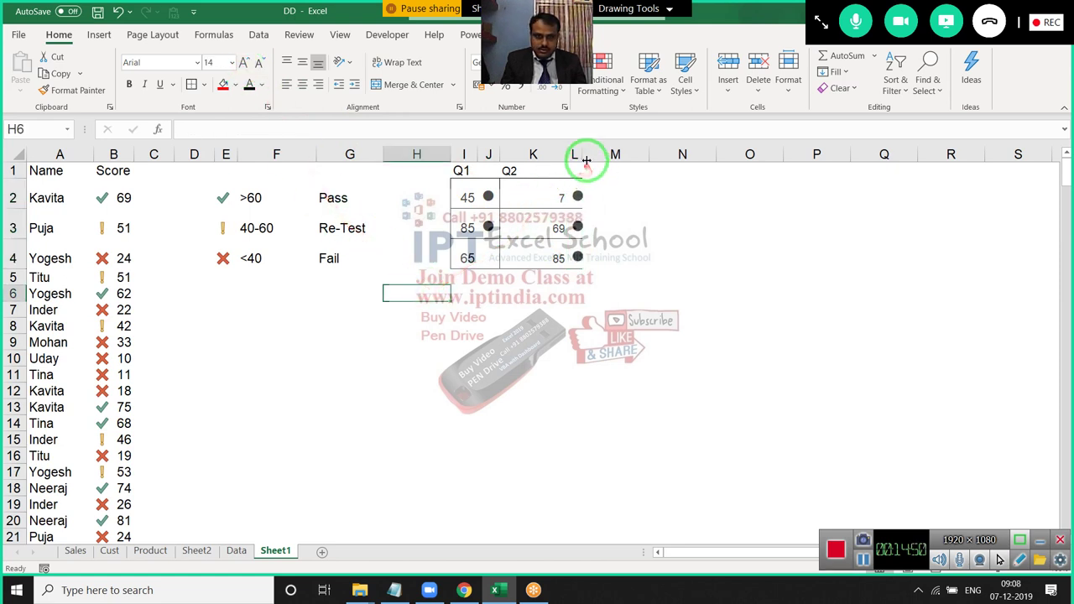
pyautogui.moveTo(583, 159); pyautogui.dragTo(590, 160)
# Fill L2 with the dot formula =IF(K2>M2,"●","") beside the Q2 values.
pyautogui.click(633, 213)
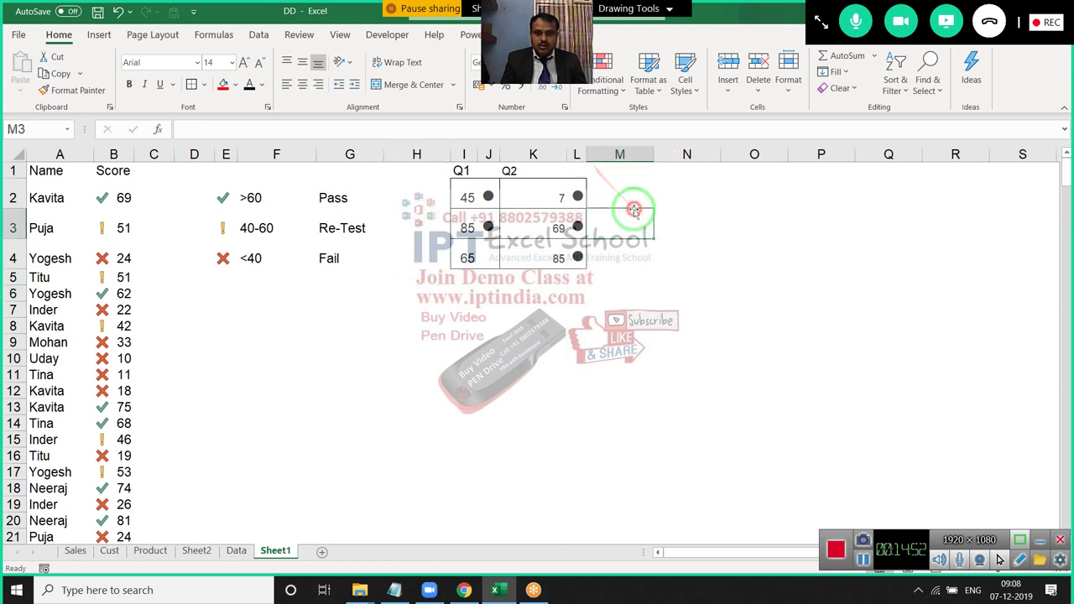
pyautogui.click(534, 278)
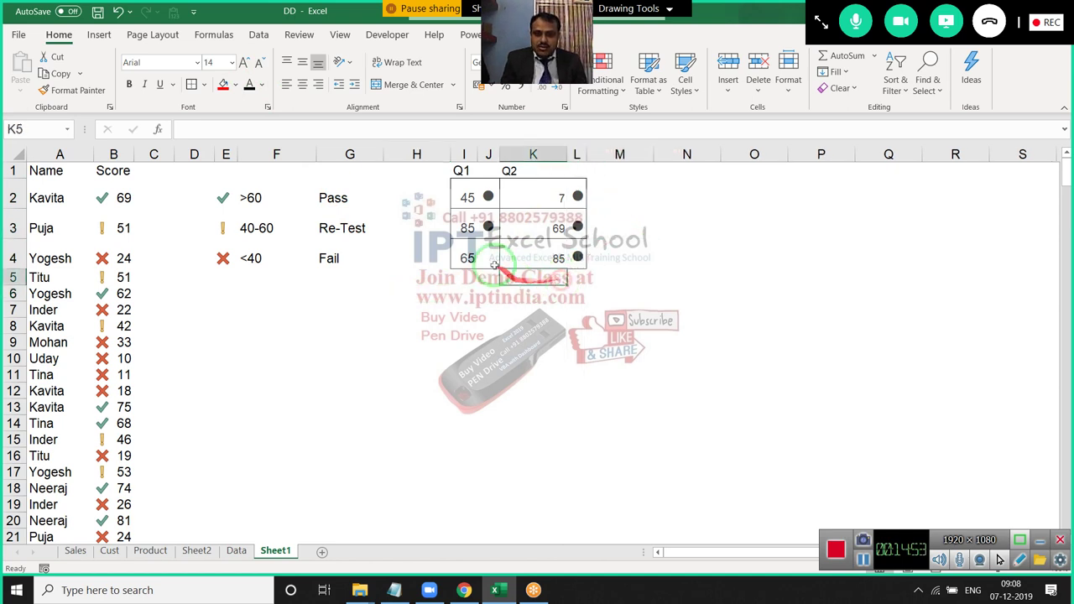
pyautogui.click(471, 198)
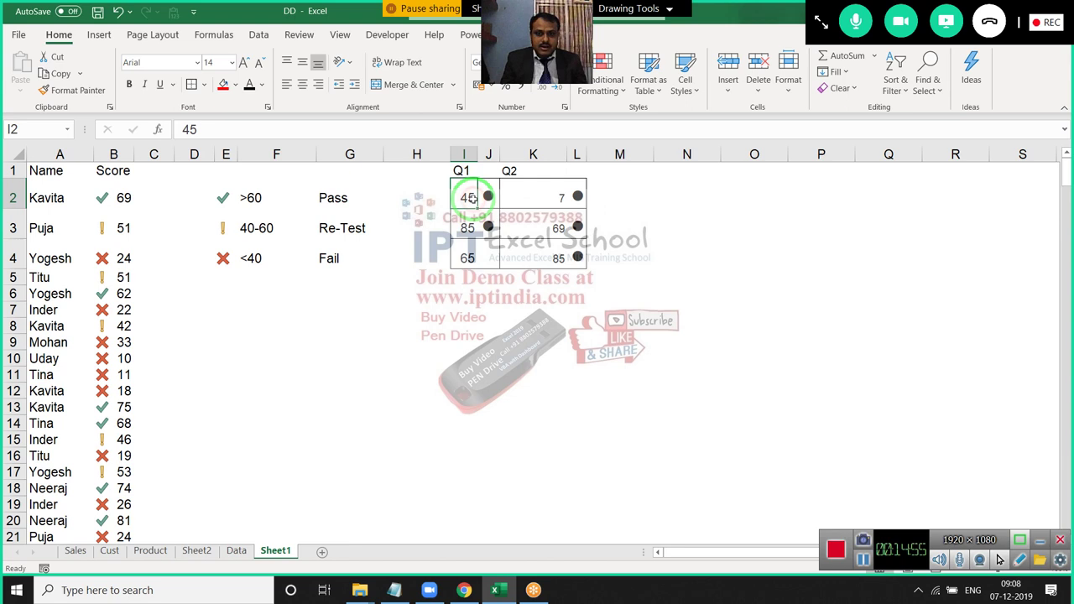
pyautogui.click(537, 202)
pyautogui.click(486, 198)
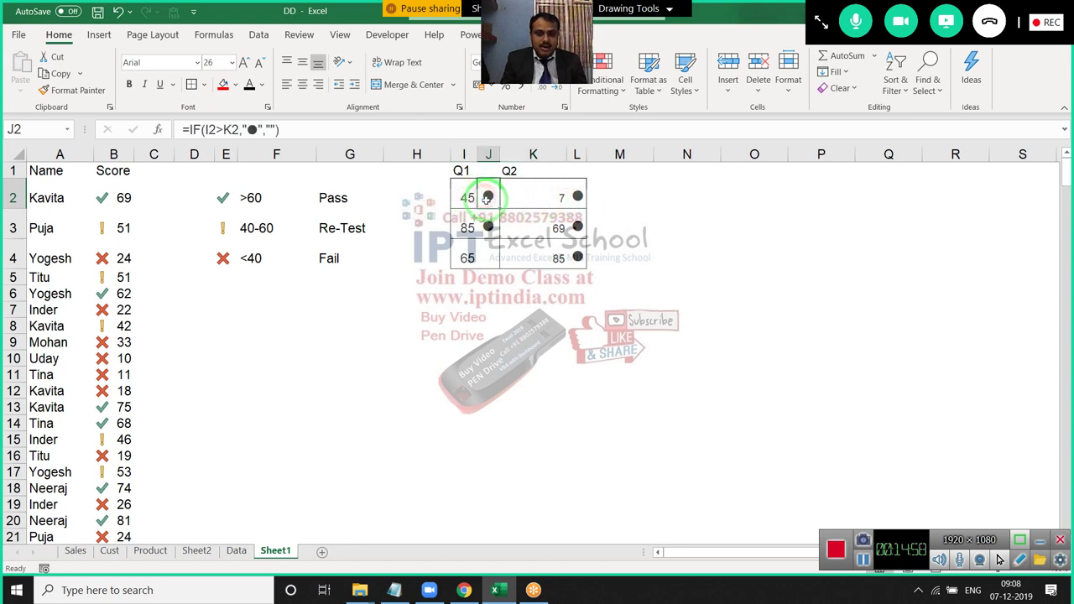
pyautogui.moveTo(576, 197); pyautogui.dragTo(581, 195)
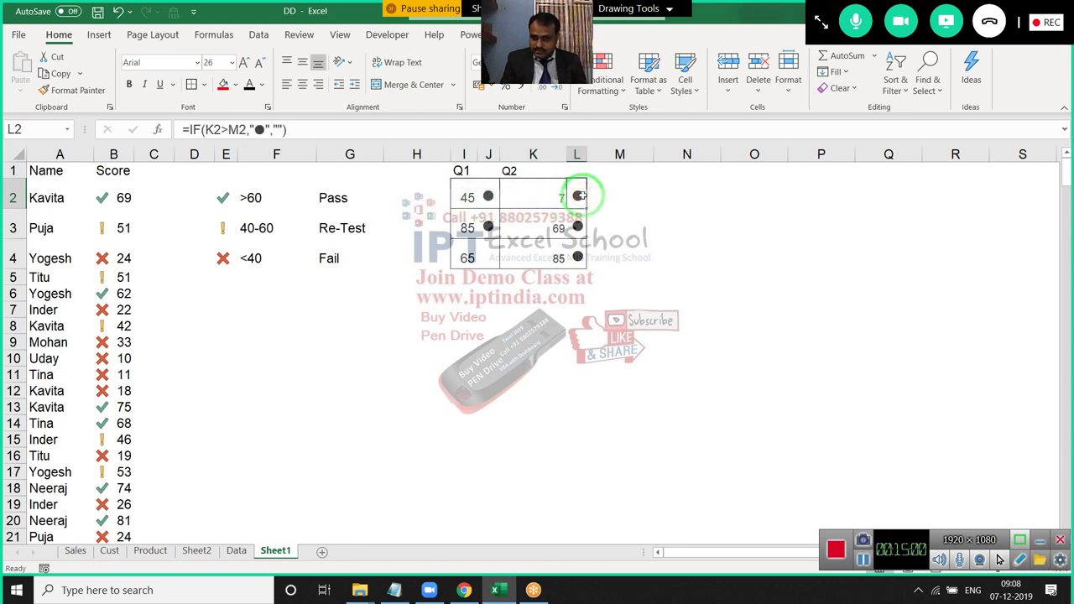
pyautogui.click(488, 196)
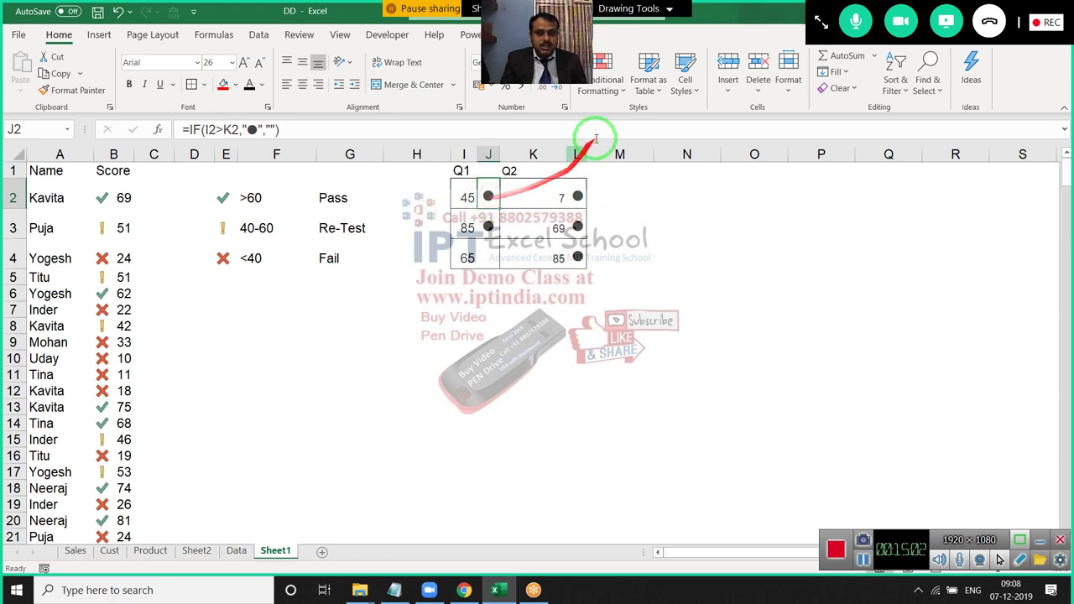
# Start a formula-based conditional formatting rule on J2 comparing I2 with K2.
pyautogui.click(603, 84)
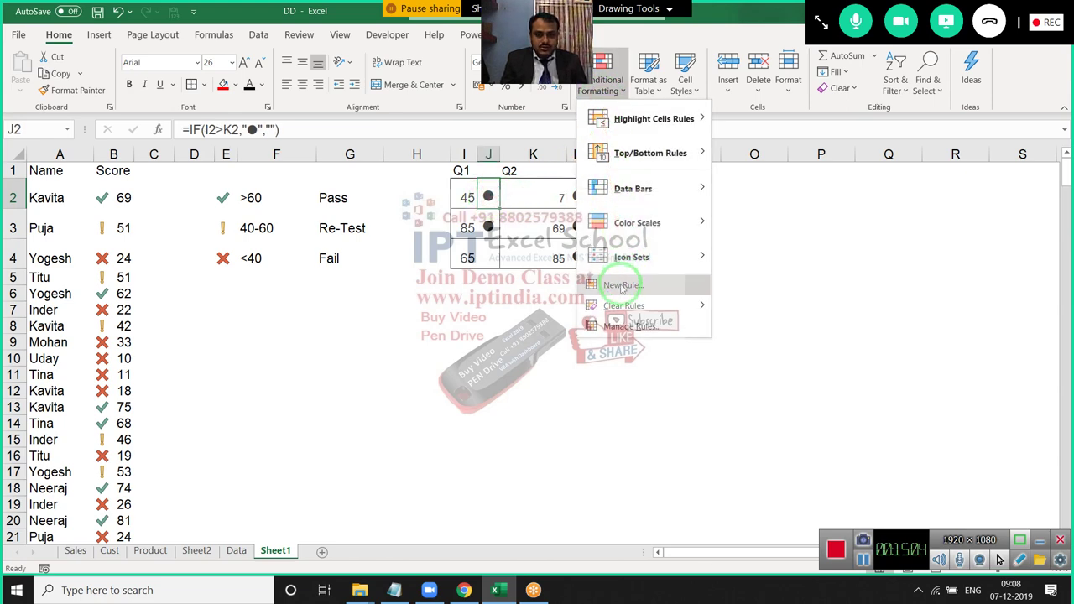
pyautogui.click(622, 291)
pyautogui.click(722, 215)
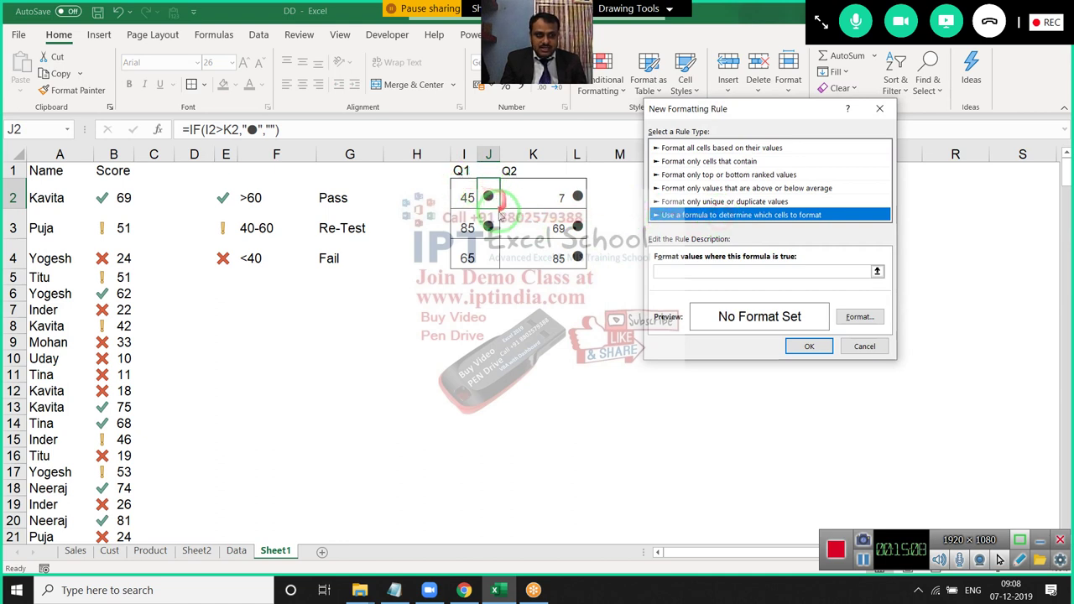
pyautogui.click(668, 271)
pyautogui.write('=$I$2>')
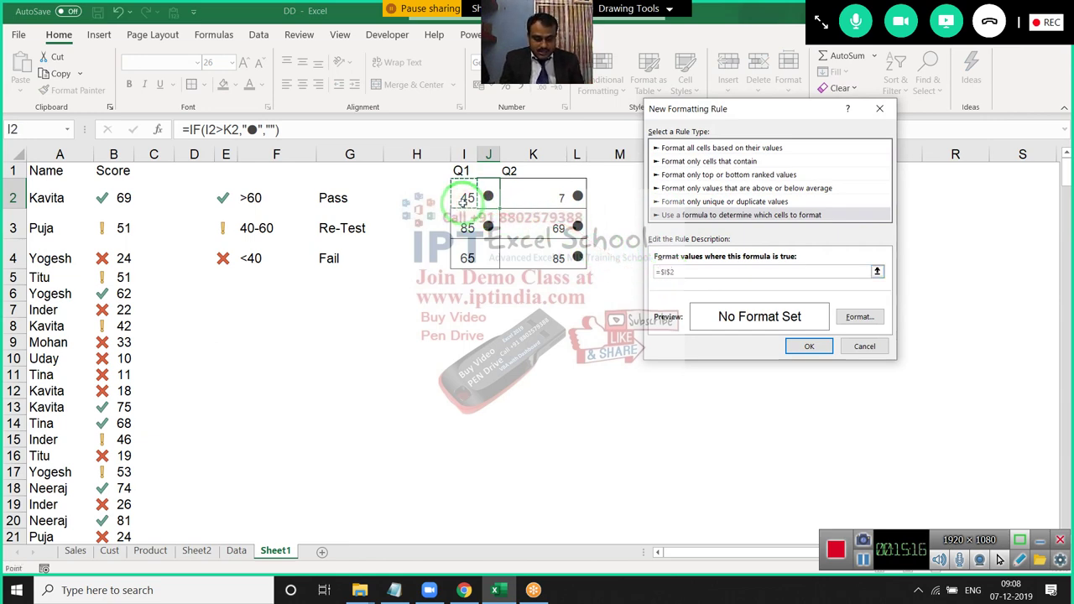
pyautogui.click(559, 194)
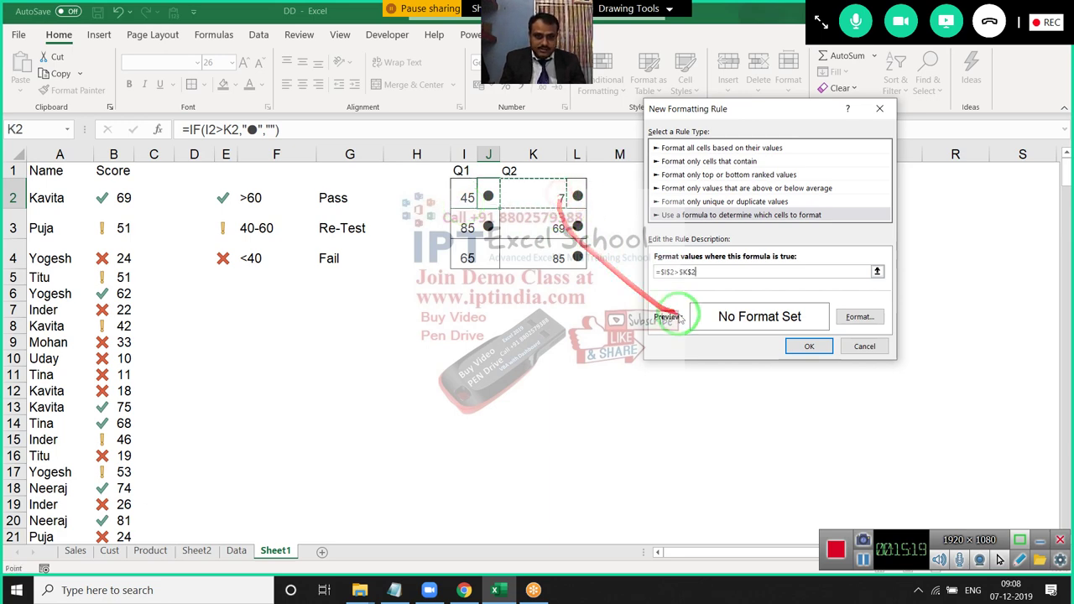
# Give the rule a green fill, change it to =$I2>$K2, and confirm.
pyautogui.click(857, 317)
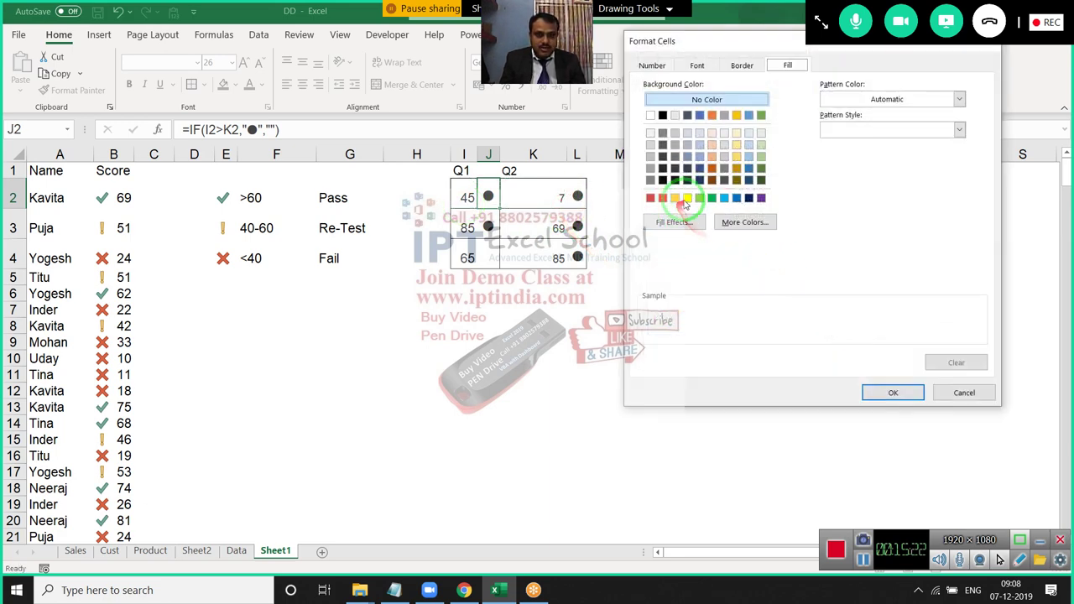
pyautogui.click(712, 199)
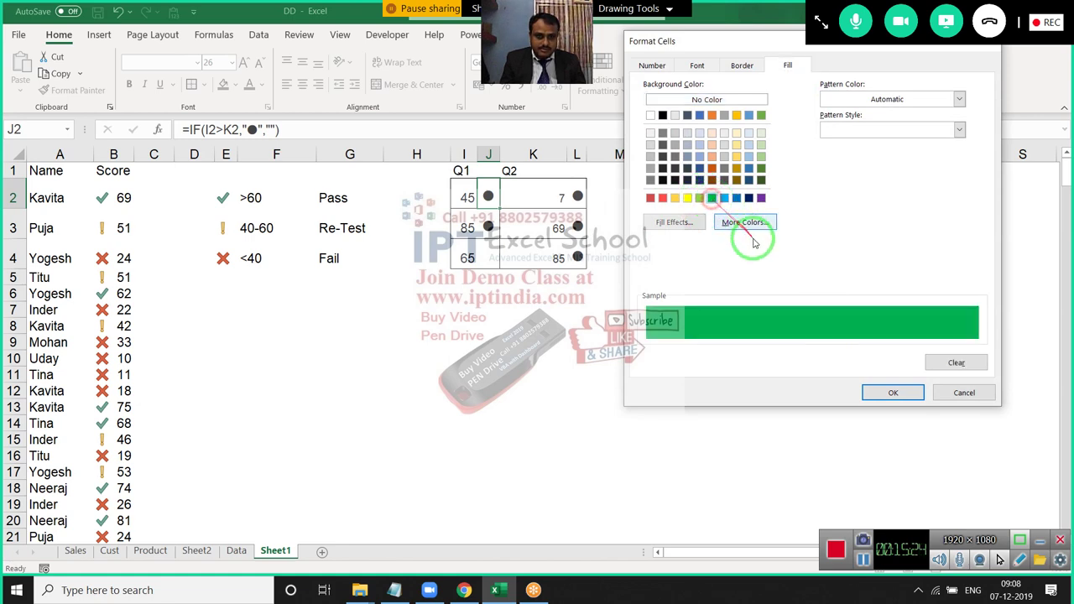
pyautogui.click(891, 392)
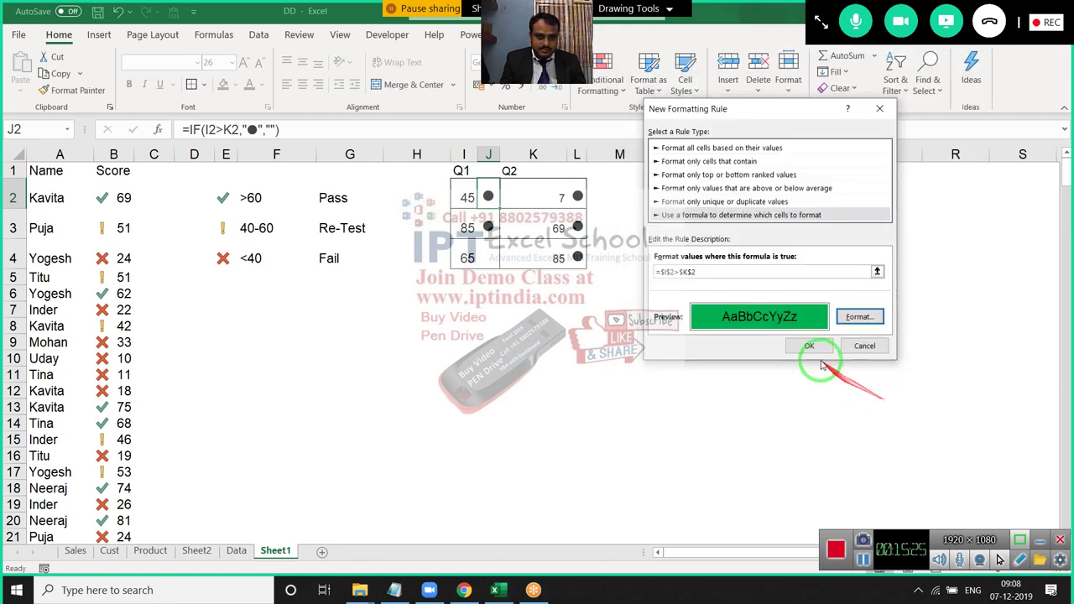
pyautogui.click(672, 272)
pyautogui.press('BackSpace')
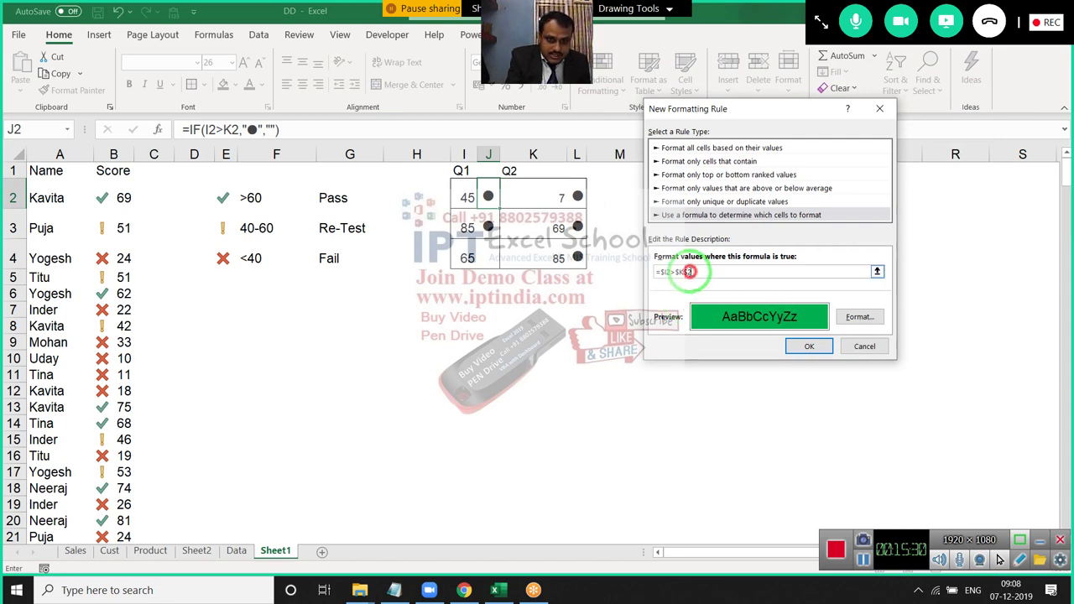
pyautogui.press('BackSpace')
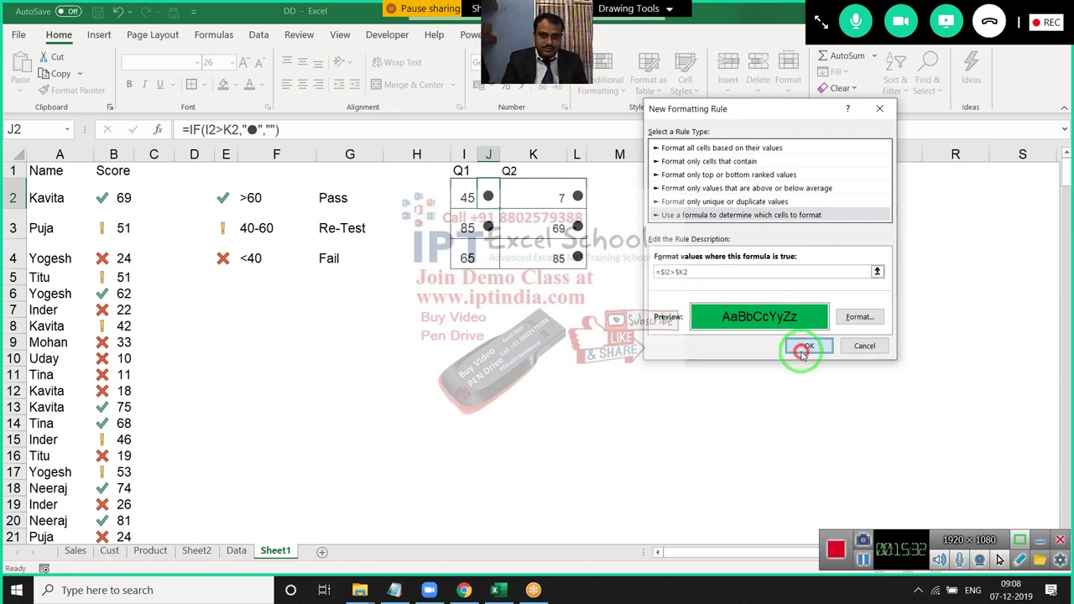
pyautogui.click(803, 351)
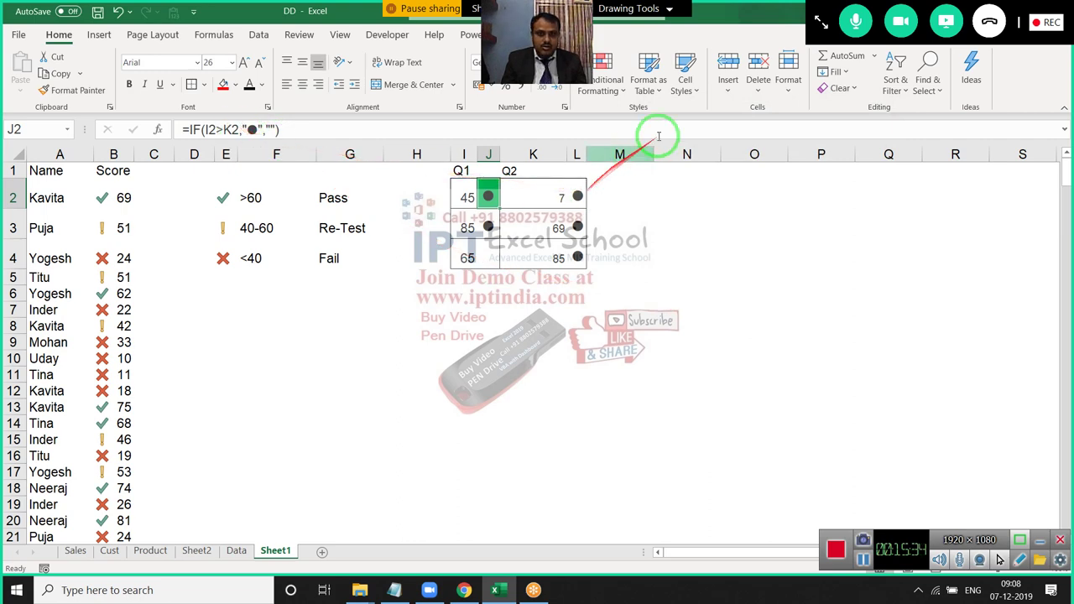
# Edit J2's =$I2>$K2 rule to use no fill and a light green font colour.
pyautogui.click(599, 84)
pyautogui.click(659, 316)
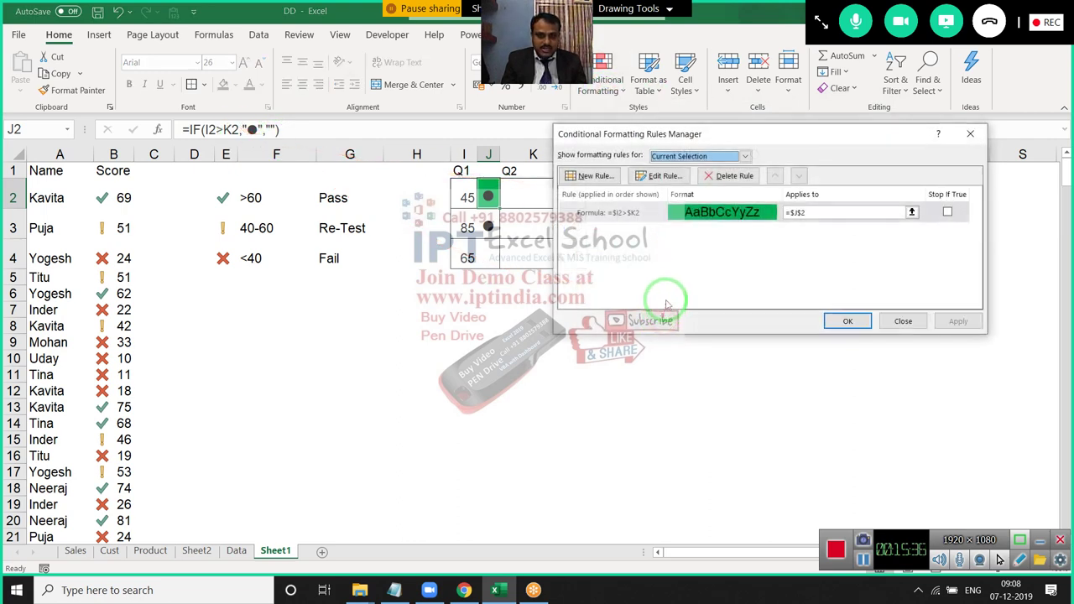
pyautogui.doubleClick(720, 213)
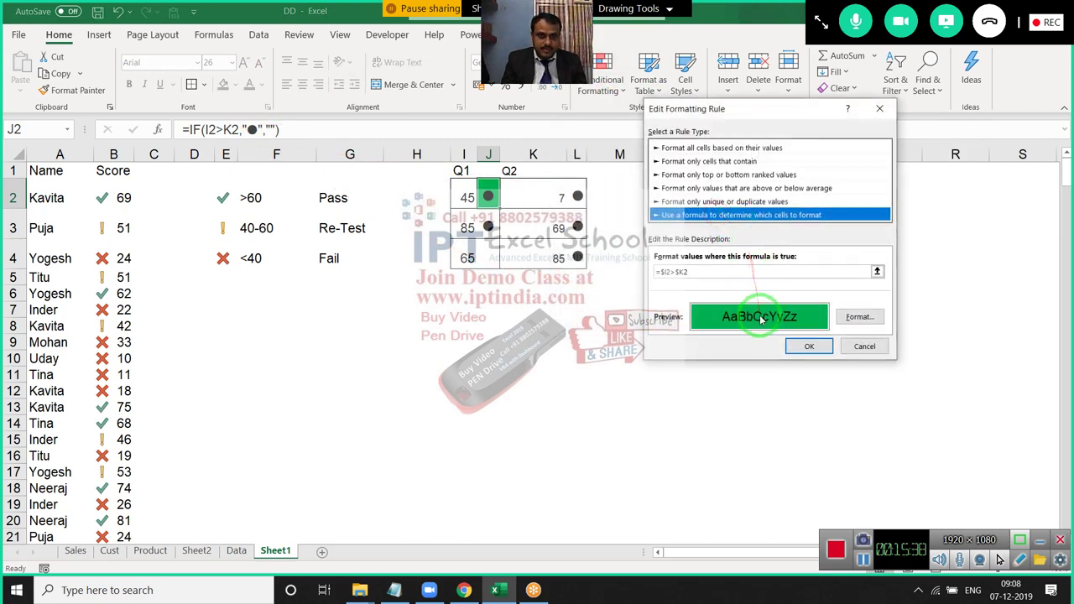
pyautogui.click(859, 317)
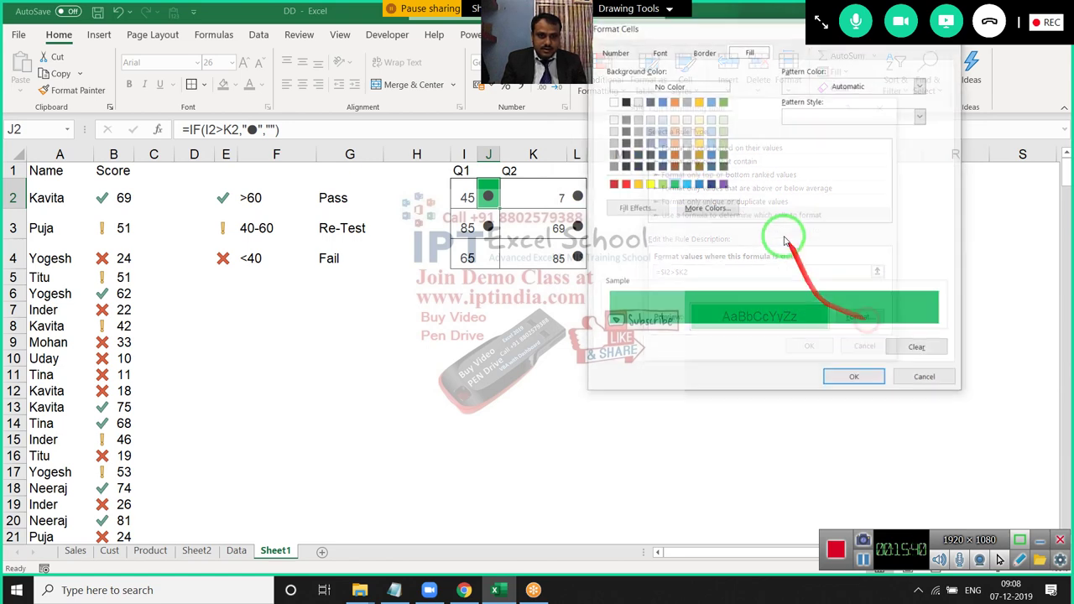
pyautogui.click(626, 84)
pyautogui.click(652, 51)
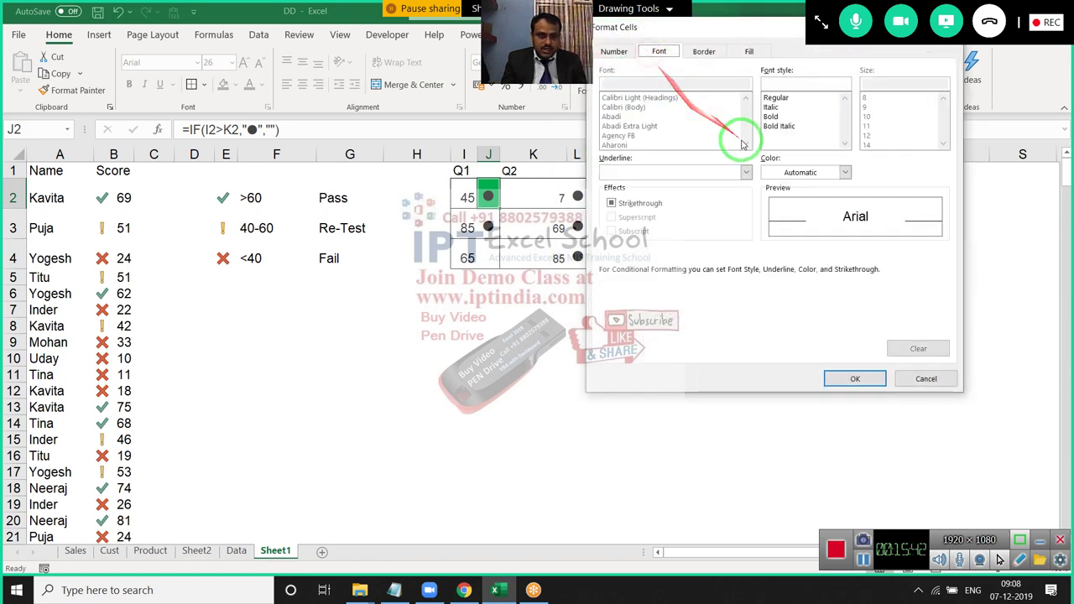
pyautogui.click(768, 172)
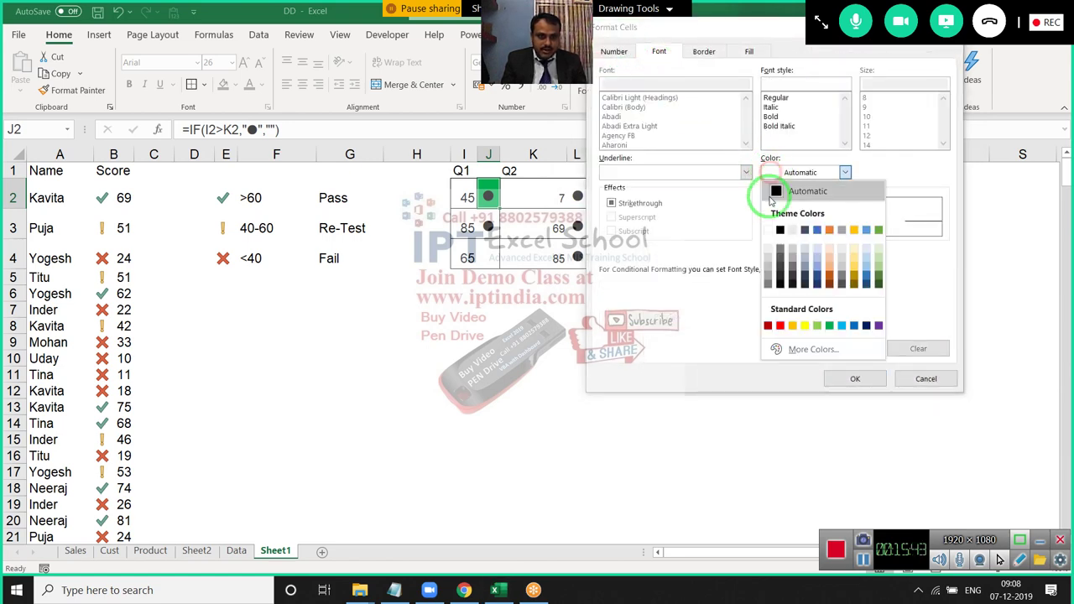
pyautogui.click(816, 326)
pyautogui.click(843, 378)
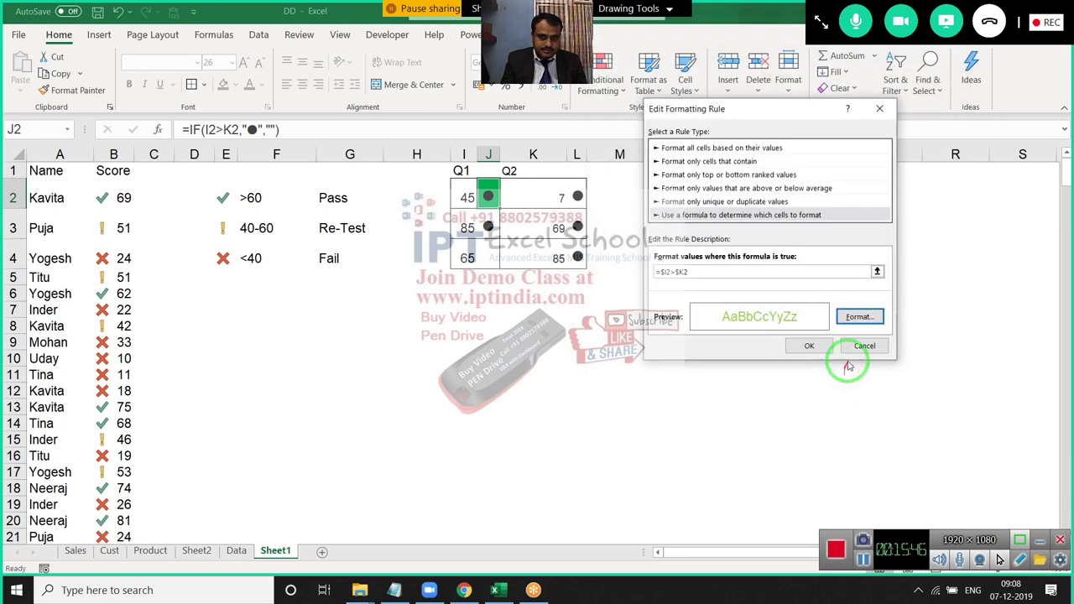
pyautogui.click(818, 345)
pyautogui.click(958, 320)
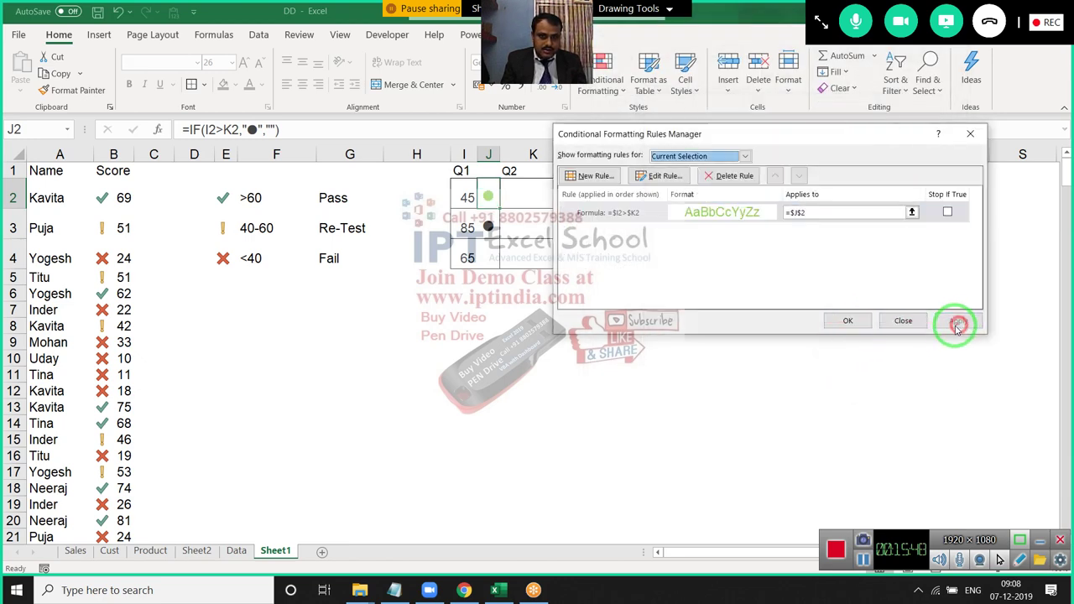
pyautogui.click(866, 321)
pyautogui.click(754, 342)
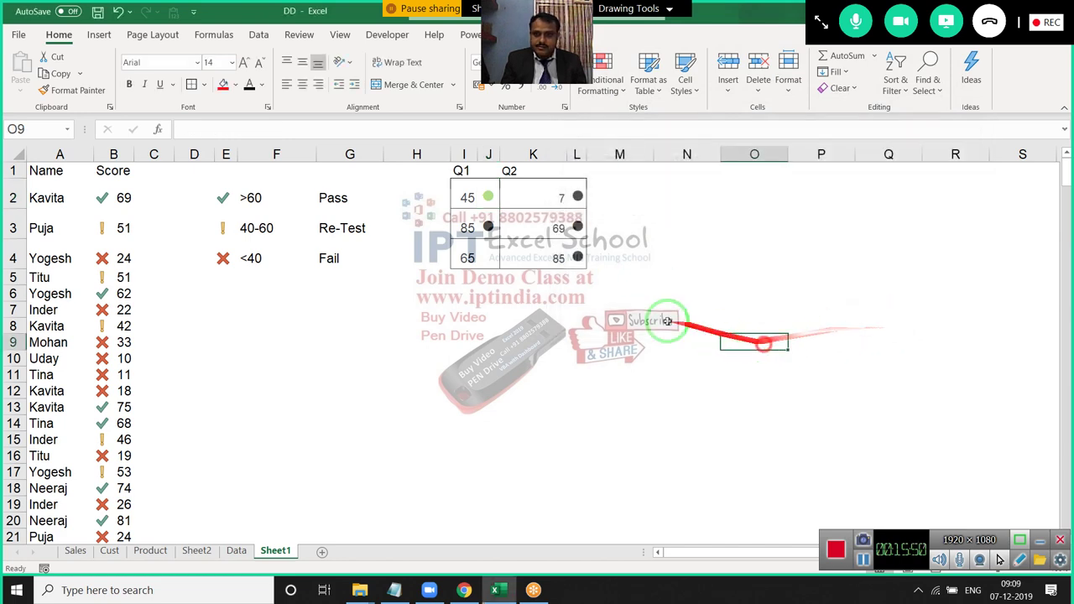
# Copy J2's green-dot formatting onto J3:J4 with Format Painter.
pyautogui.click(491, 197)
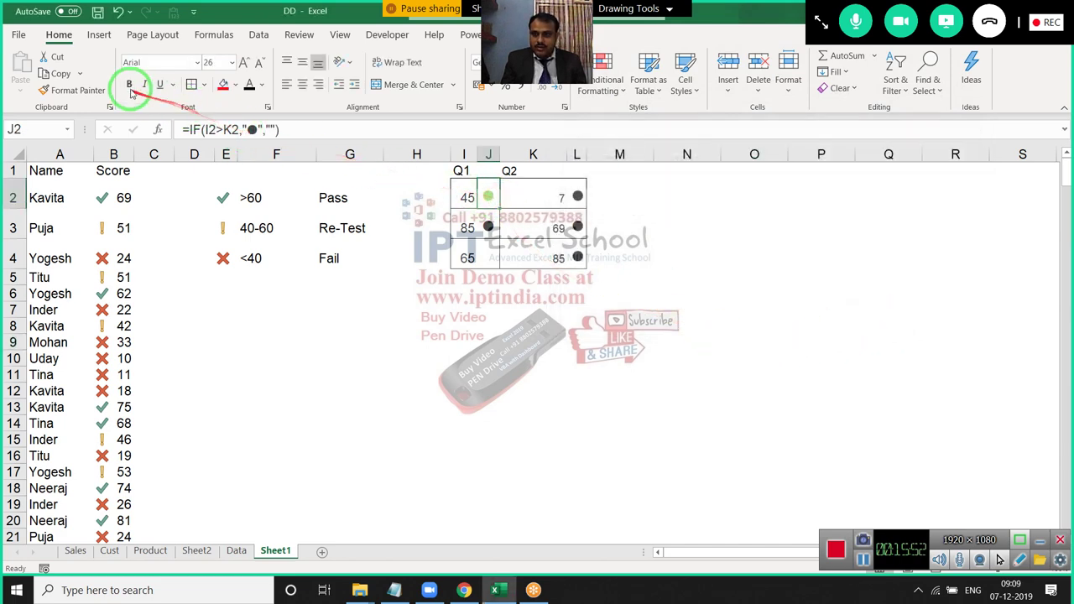
pyautogui.moveTo(403, 227); pyautogui.dragTo(128, 113)
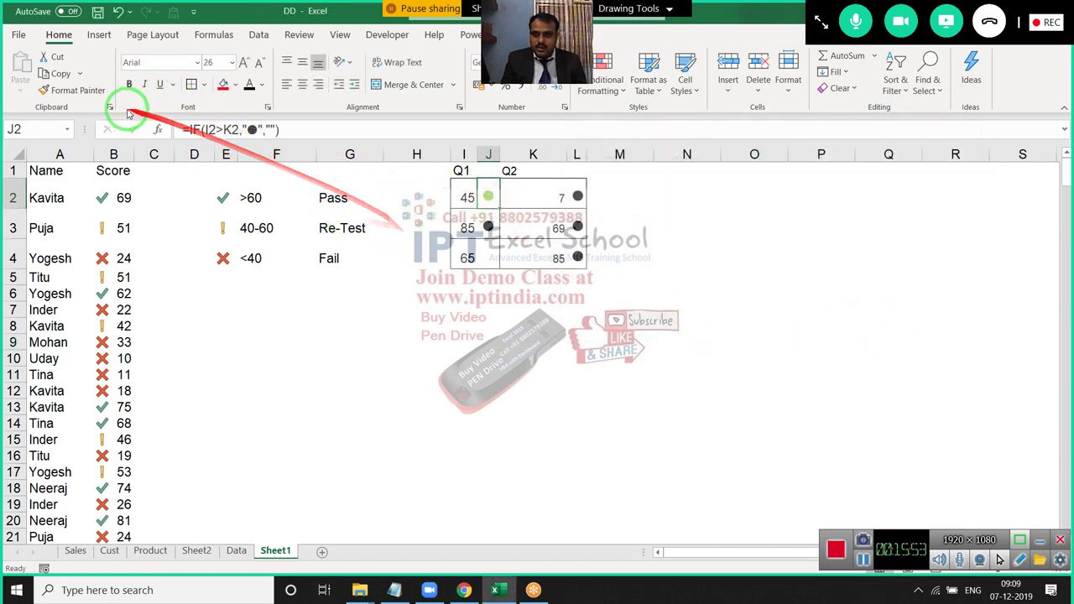
pyautogui.click(78, 90)
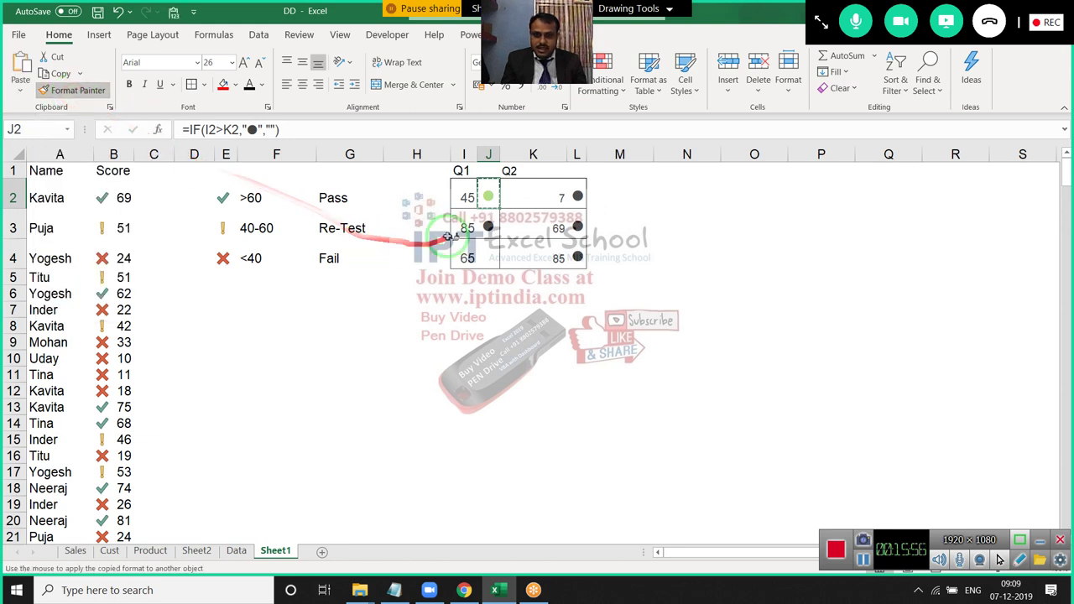
pyautogui.moveTo(489, 226); pyautogui.dragTo(488, 257)
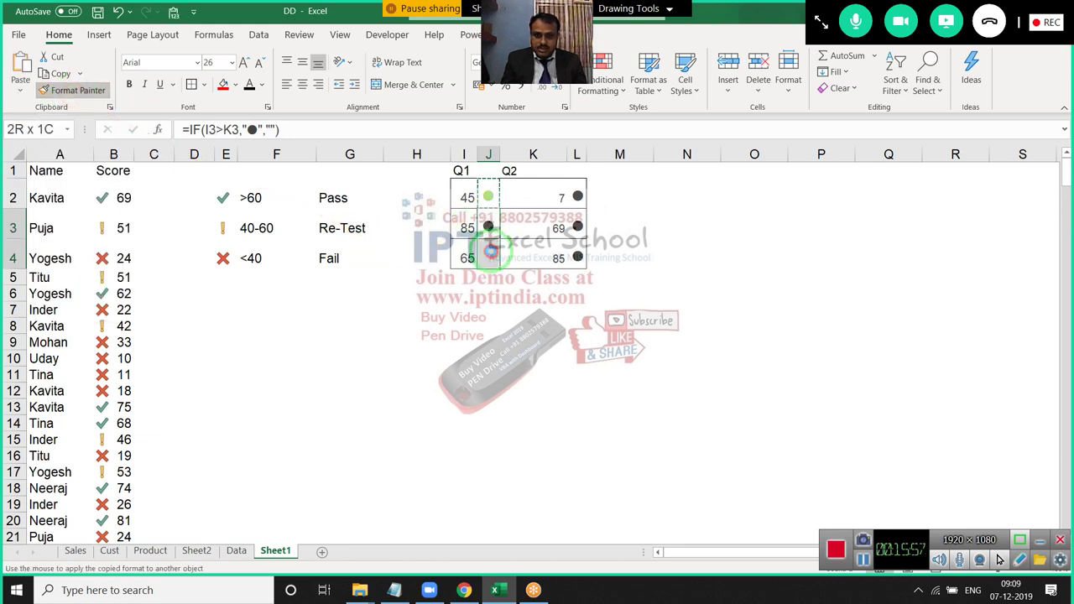
pyautogui.click(460, 336)
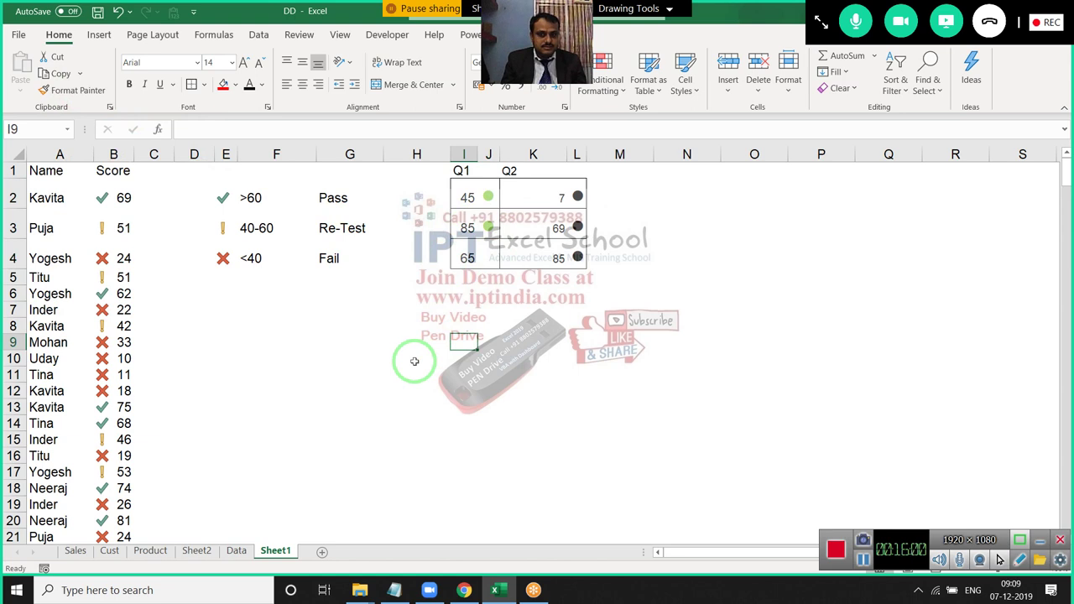
pyautogui.click(488, 197)
# Start a new formula-based conditional formatting rule for J2, ready for its formula.
pyautogui.click(601, 84)
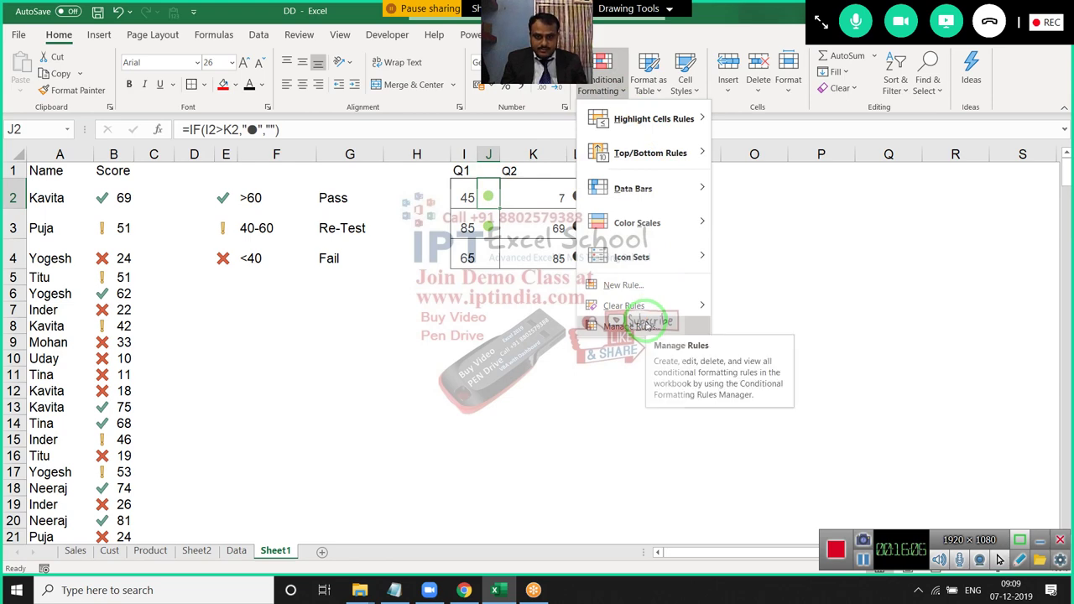
pyautogui.click(623, 285)
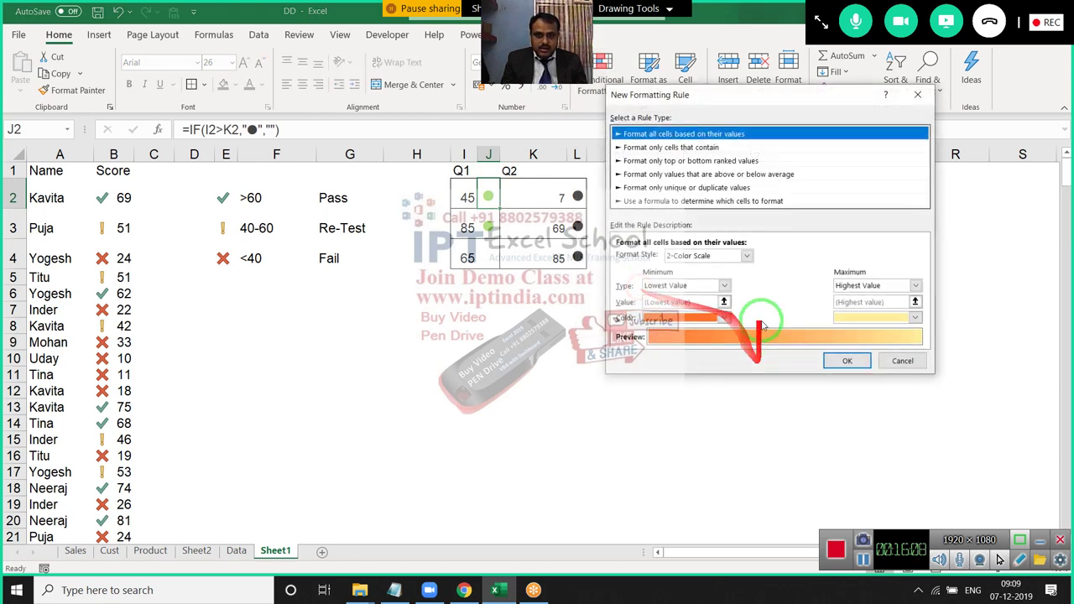
pyautogui.click(681, 200)
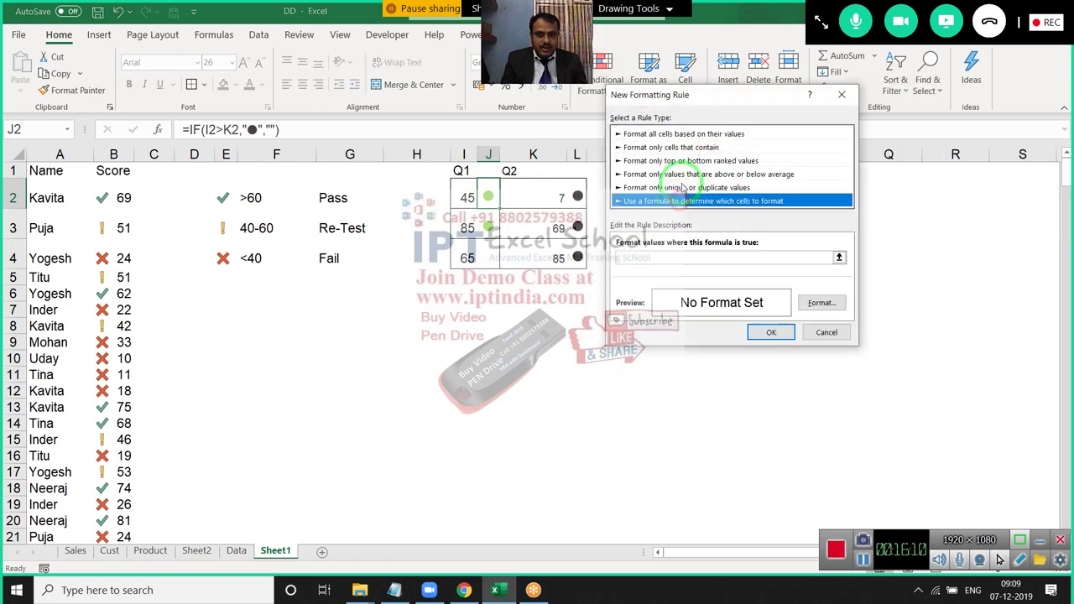
pyautogui.moveTo(679, 94); pyautogui.dragTo(742, 104)
pyautogui.click(735, 266)
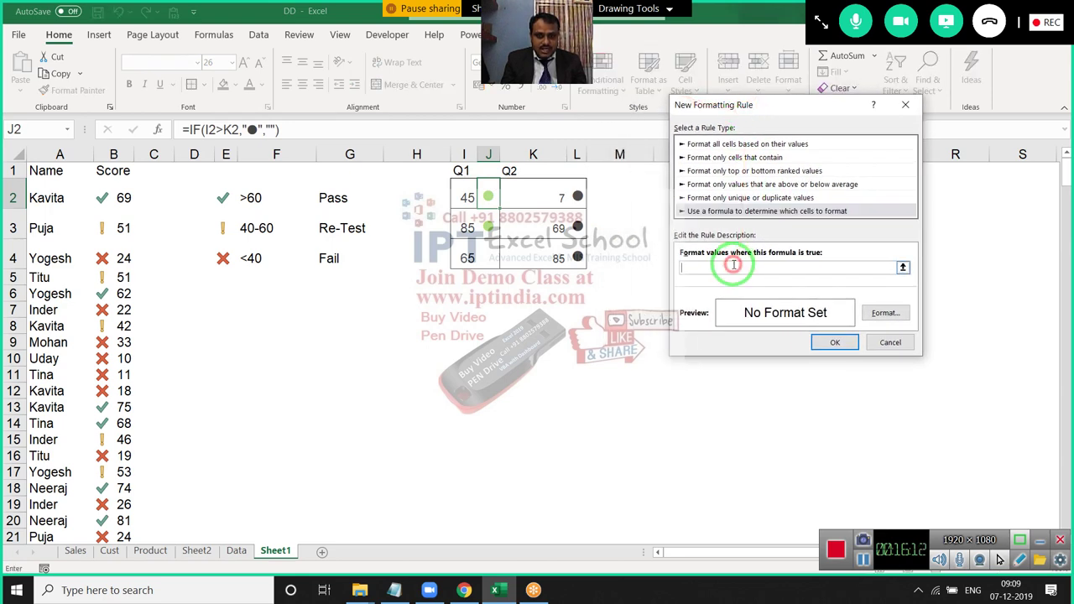
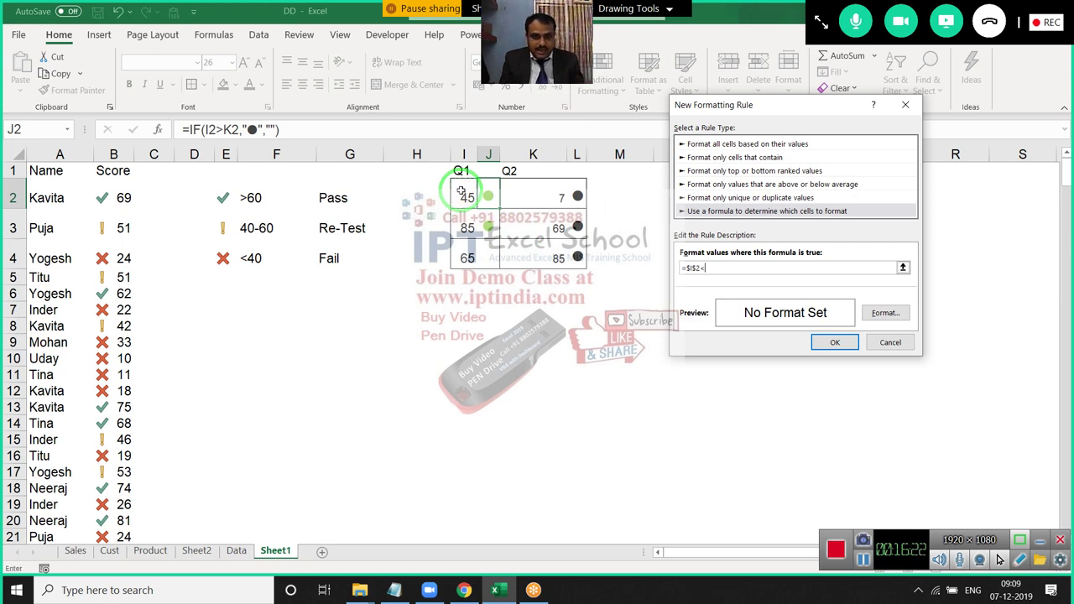
# Finish J2's rule =$I2<$K2 so it turns the font red.
pyautogui.click(558, 196)
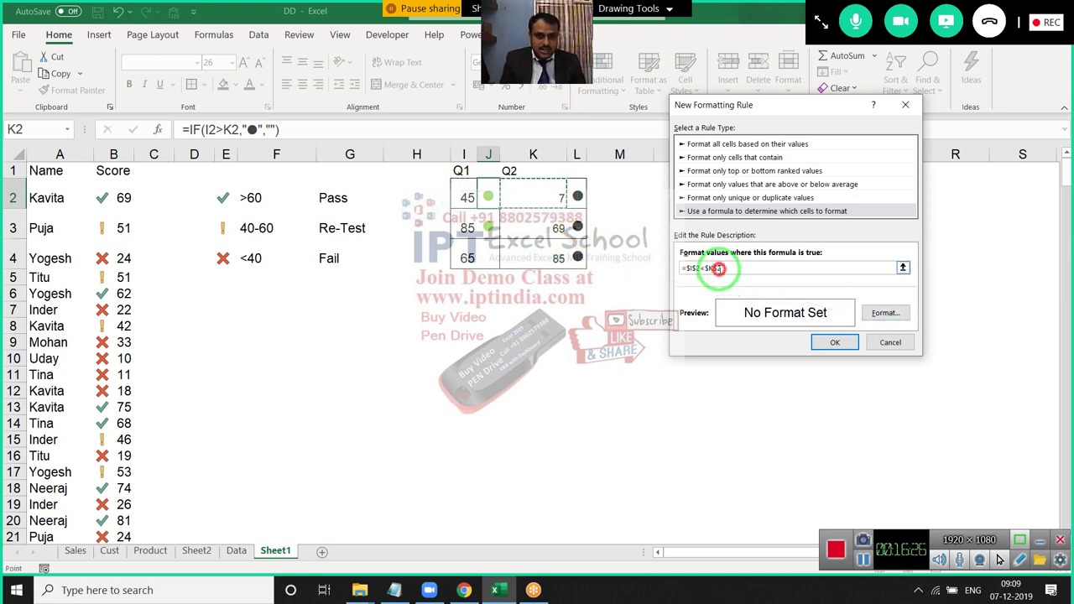
pyautogui.click(718, 268)
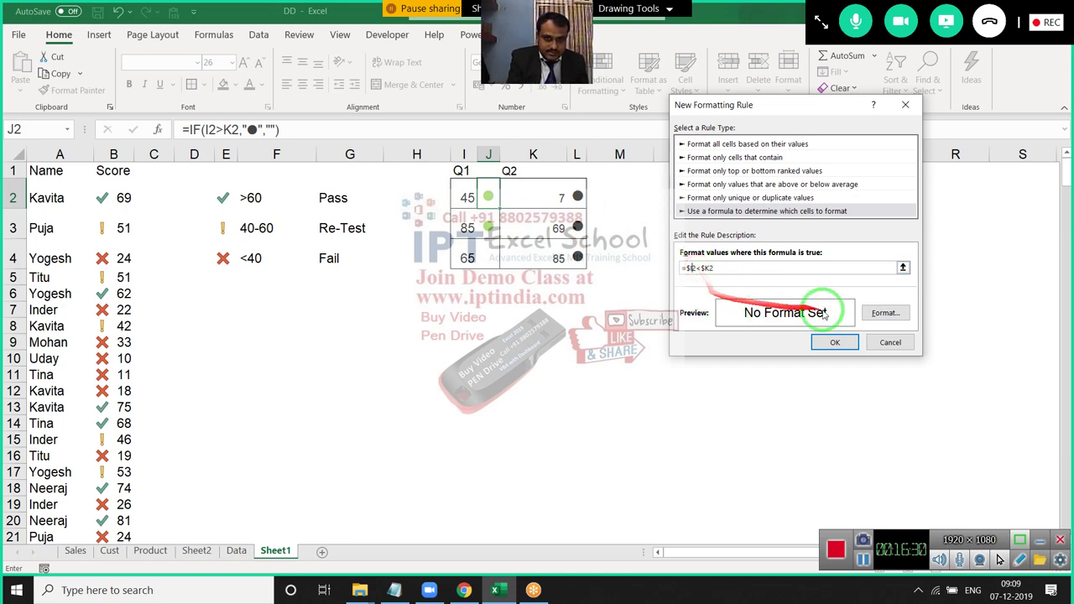
pyautogui.click(885, 313)
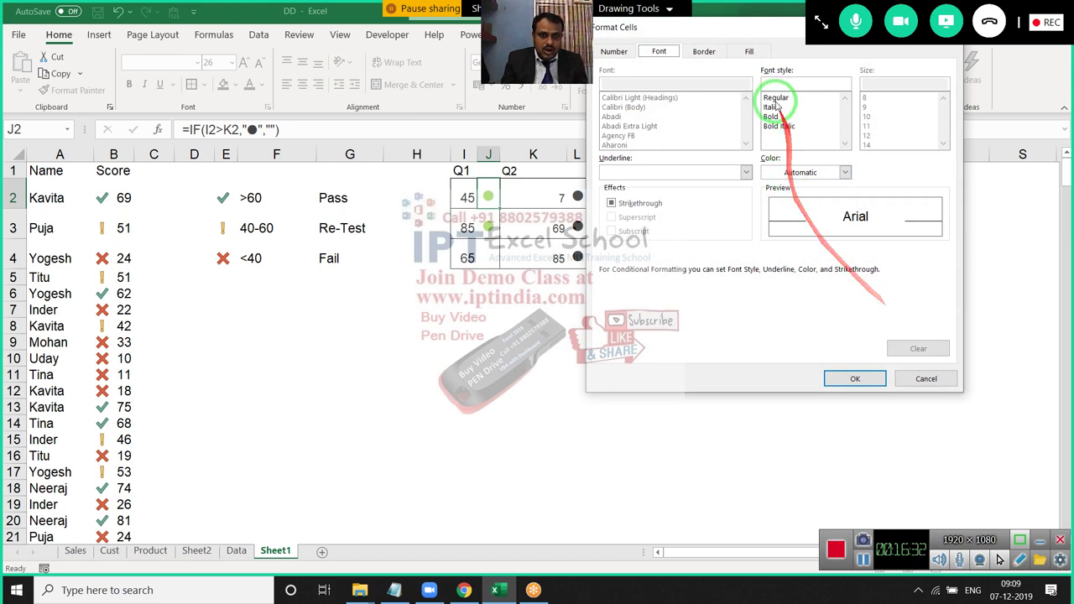
pyautogui.click(801, 172)
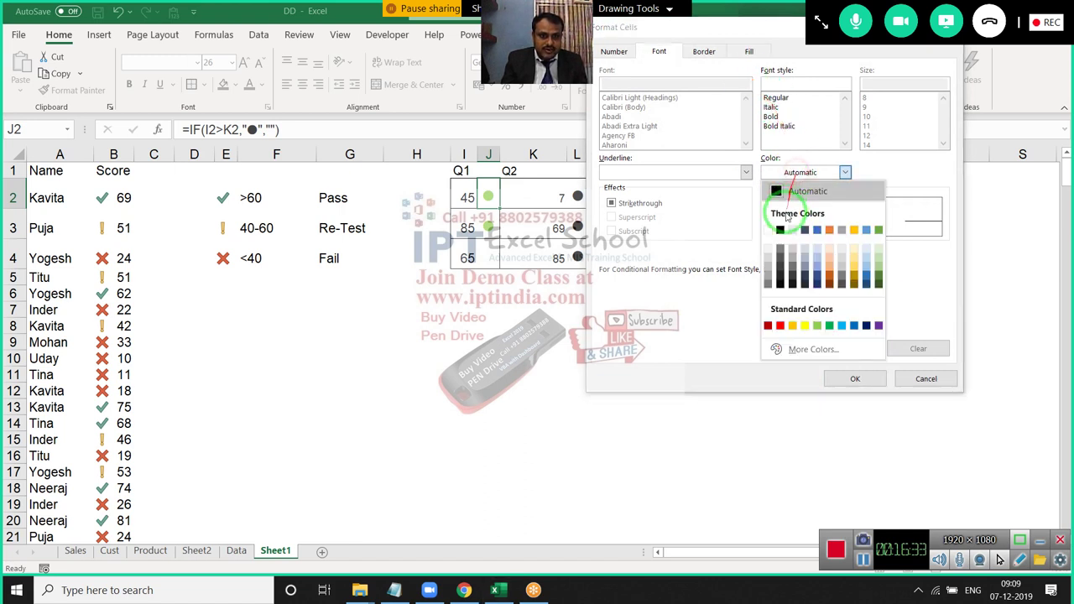
pyautogui.click(780, 325)
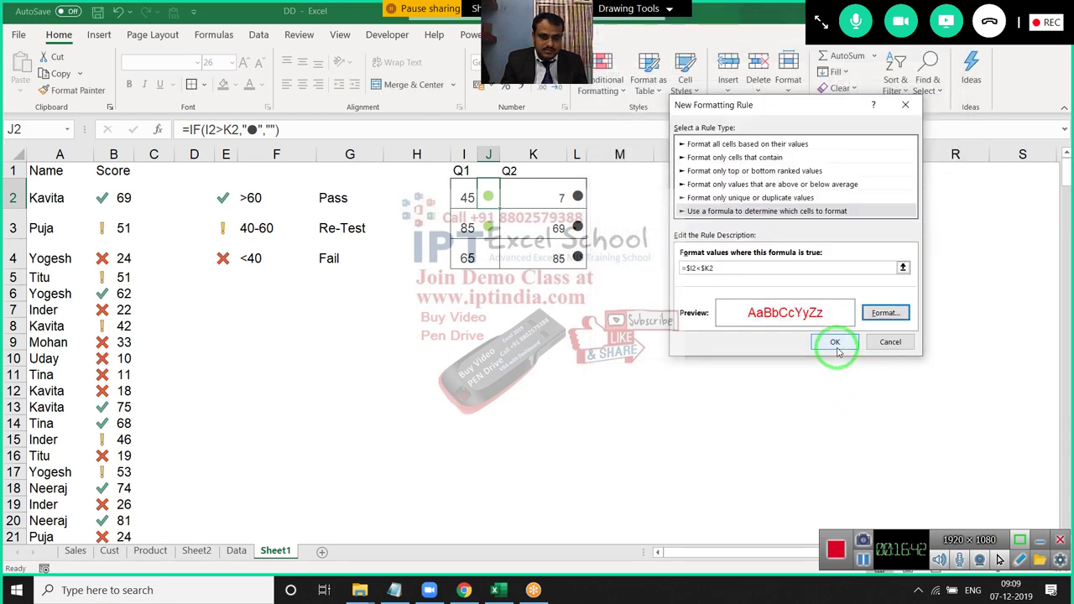
pyautogui.click(835, 343)
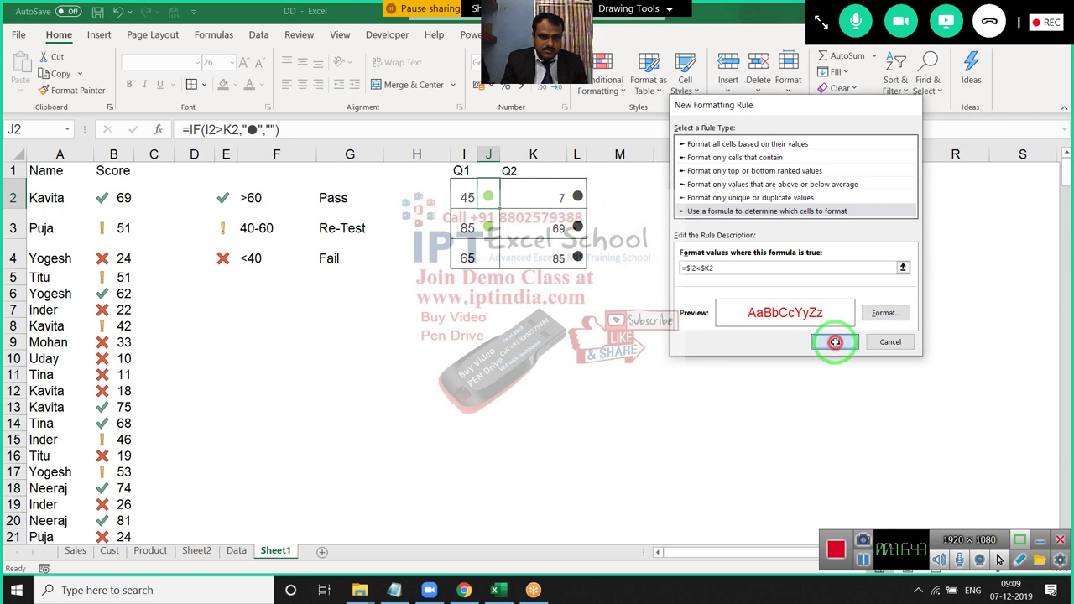
# Paint J2's red-dot formatting onto J2:J4 with Format Painter.
pyautogui.click(74, 89)
pyautogui.moveTo(488, 198); pyautogui.dragTo(487, 257)
pyautogui.click(500, 310)
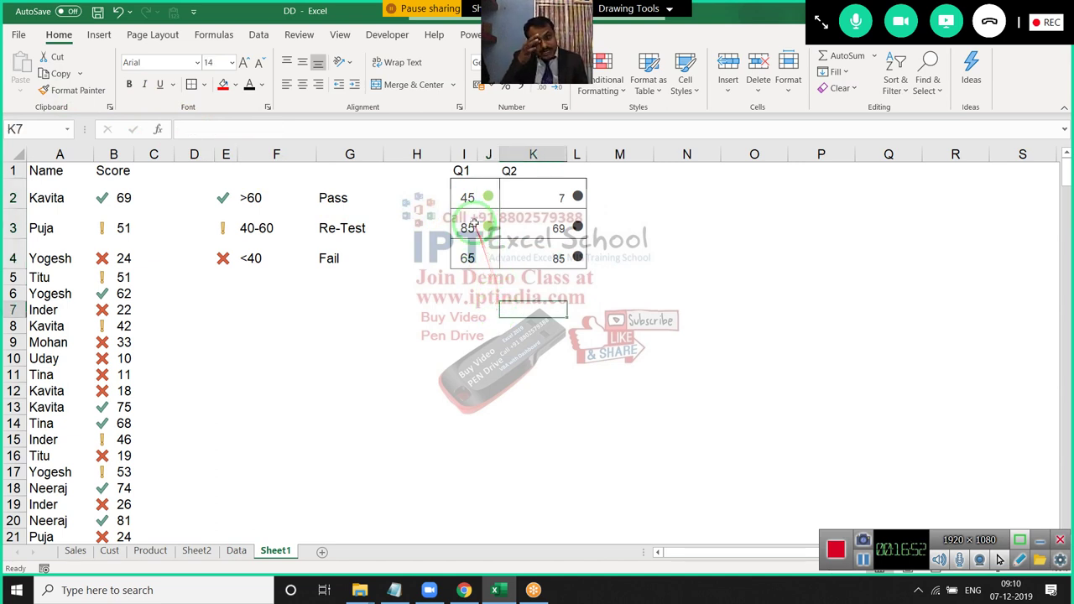
# Edit L2's formula to =IF(K2>I2,"●",""), comparing Q2 against I2.
pyautogui.click(577, 198)
pyautogui.doubleClick(579, 198)
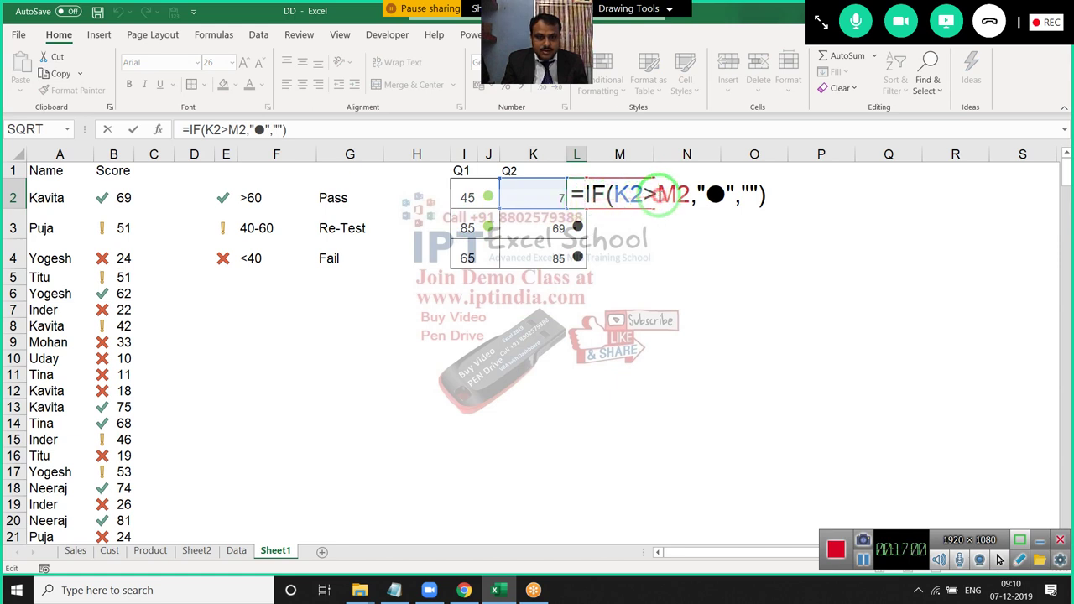
pyautogui.click(672, 196)
pyautogui.press('BackSpace')
pyautogui.press('BackSpace')
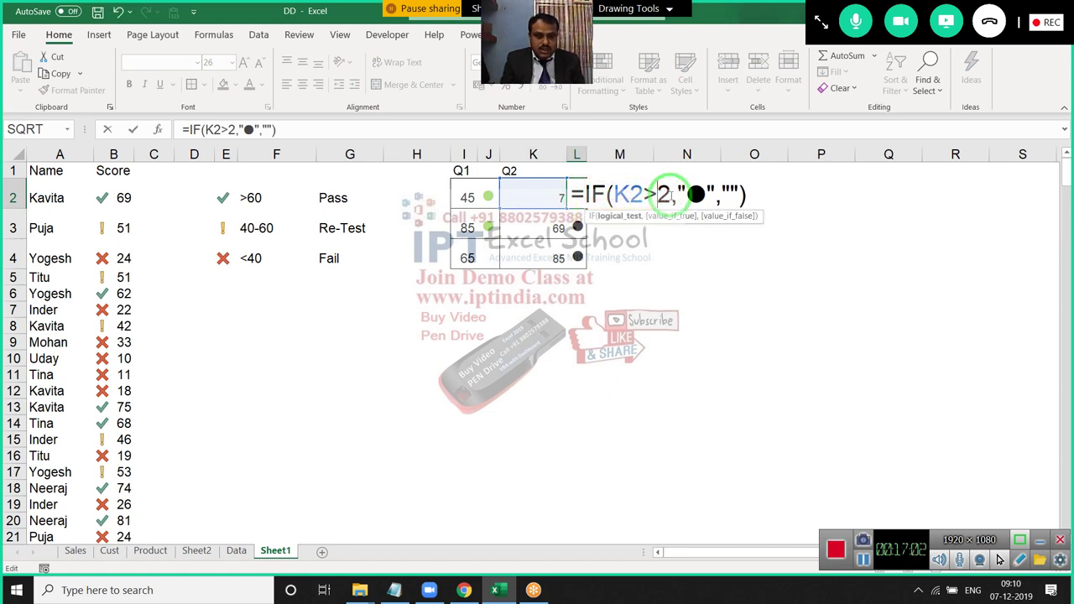
pyautogui.click(468, 197)
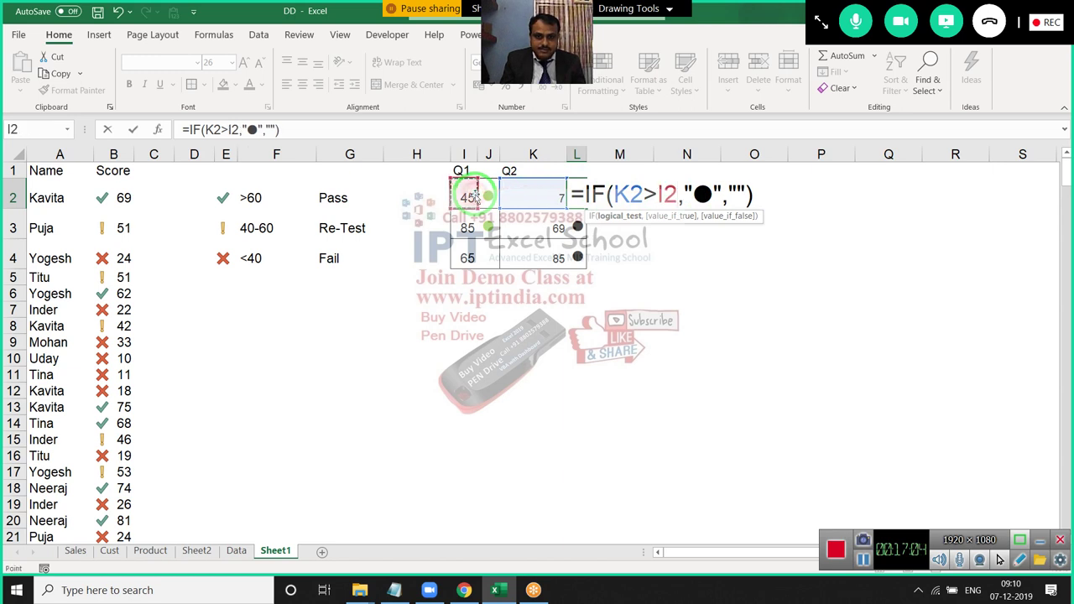
pyautogui.press('Return')
pyautogui.press('Up')
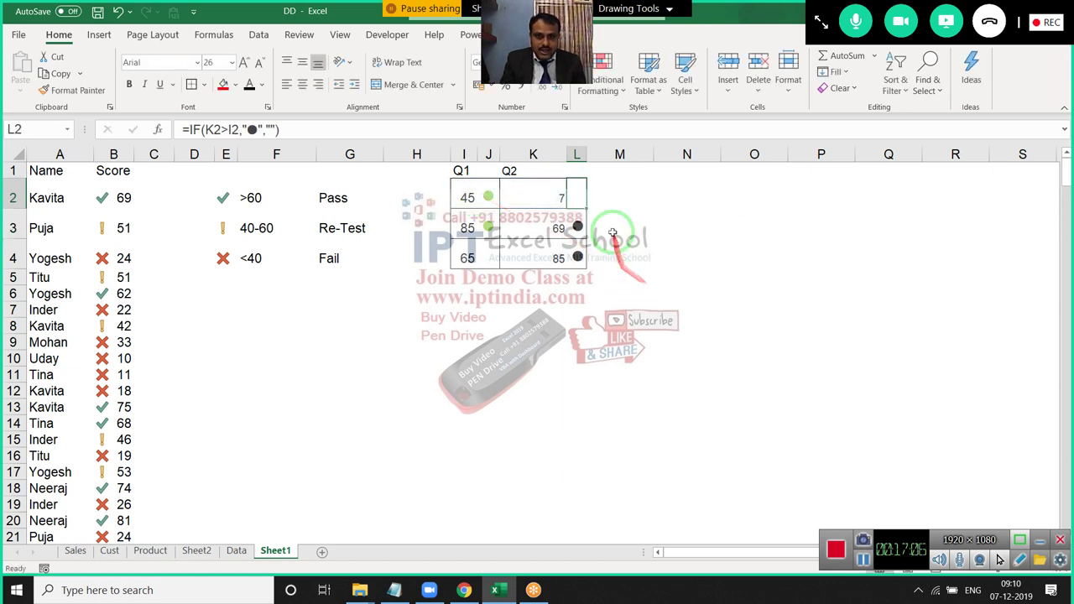
# Fill L2's formula down to L3:L4 and check the resulting dots.
pyautogui.moveTo(583, 208); pyautogui.dragTo(583, 265)
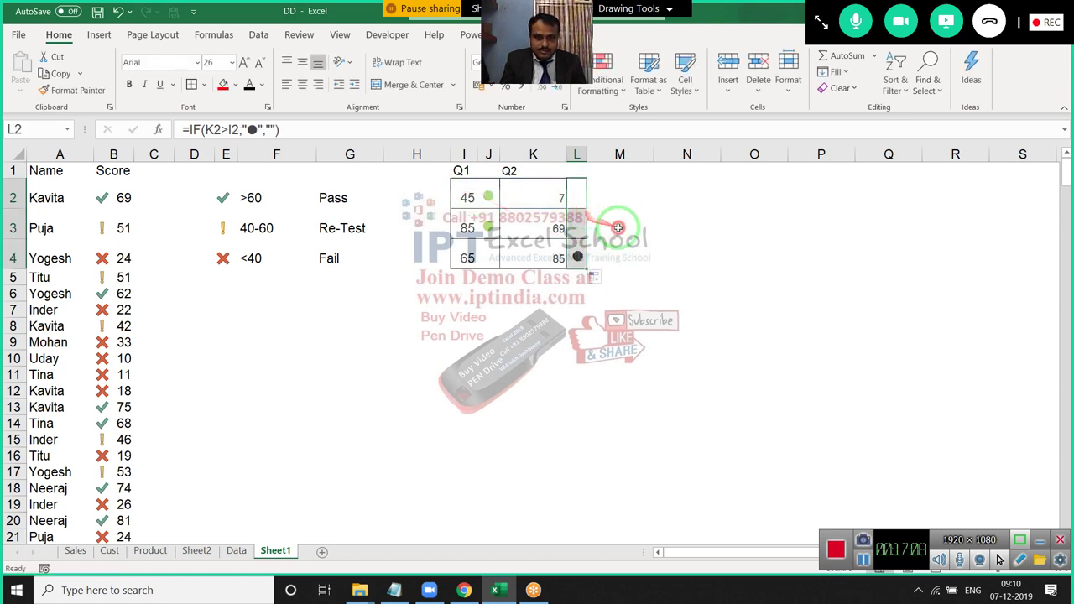
pyautogui.click(609, 227)
pyautogui.click(578, 257)
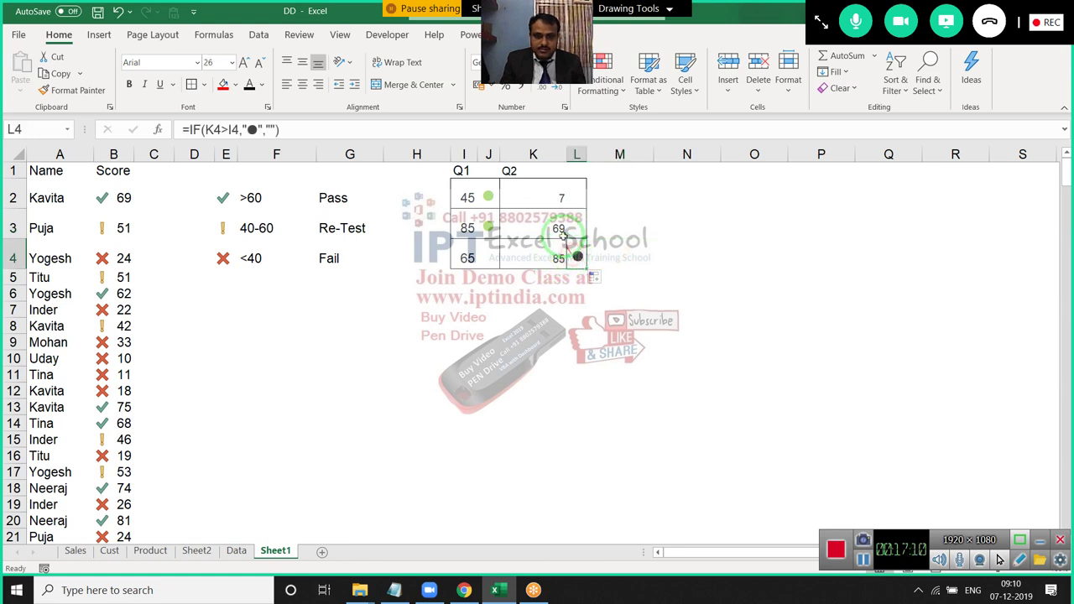
pyautogui.click(474, 200)
pyautogui.click(485, 199)
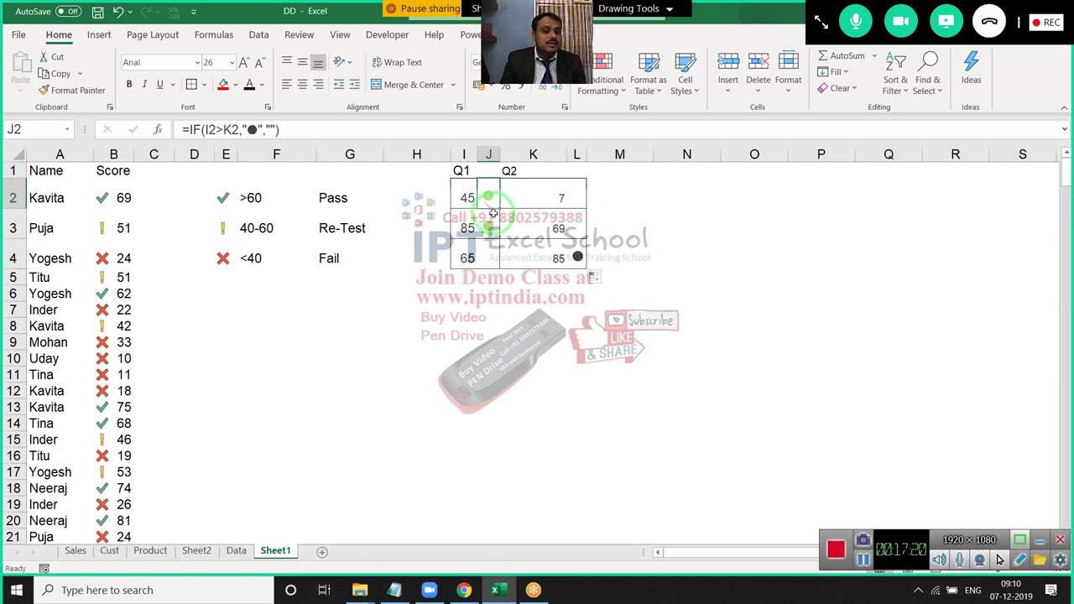
pyautogui.click(74, 90)
pyautogui.click(570, 196)
pyautogui.moveTo(571, 197); pyautogui.dragTo(573, 256)
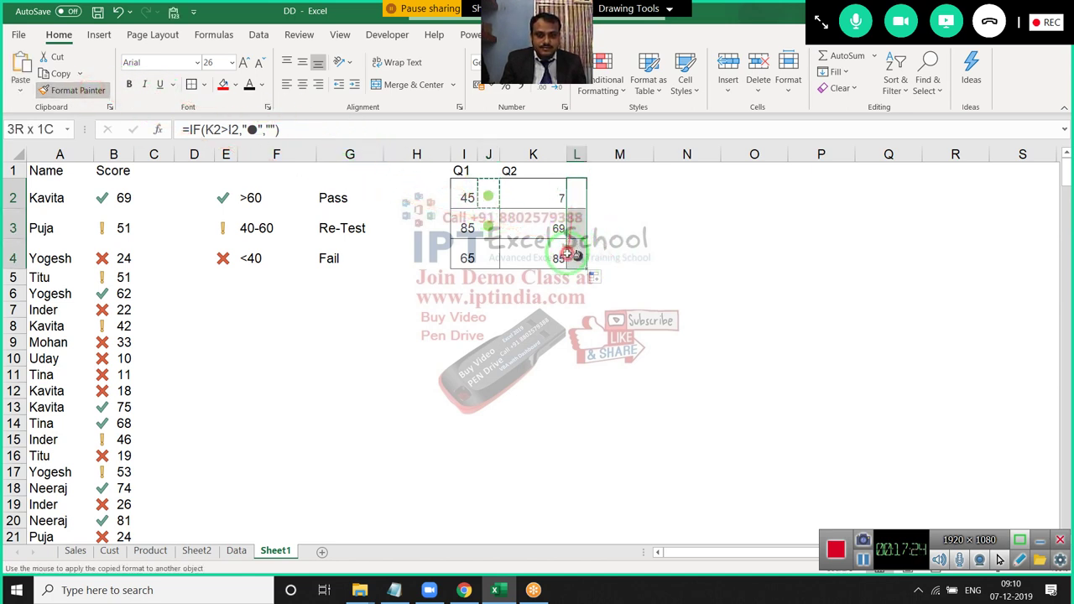
pyautogui.click(533, 294)
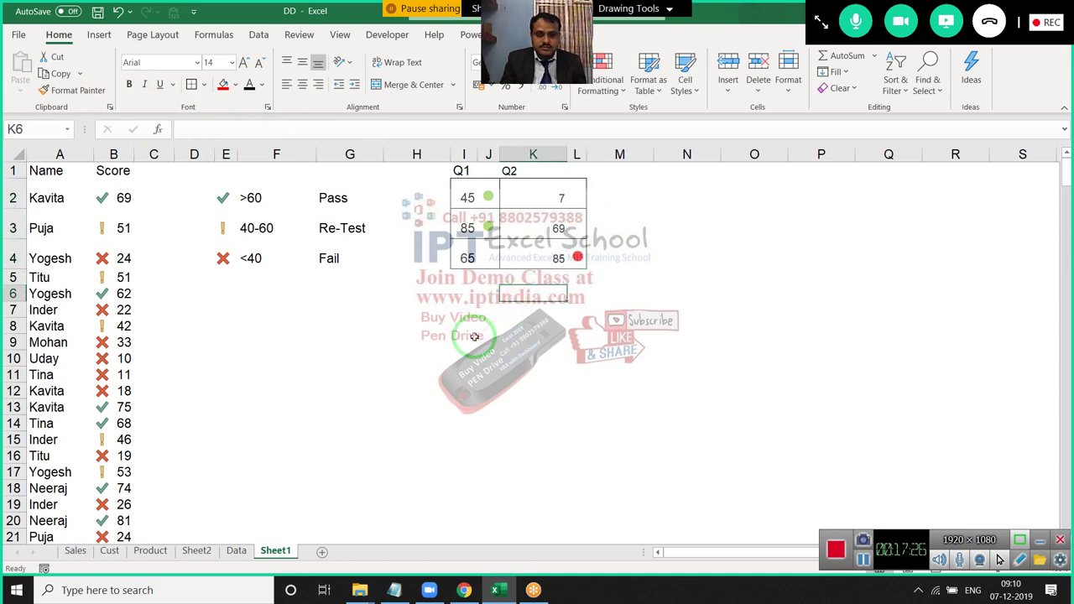
pyautogui.click(568, 262)
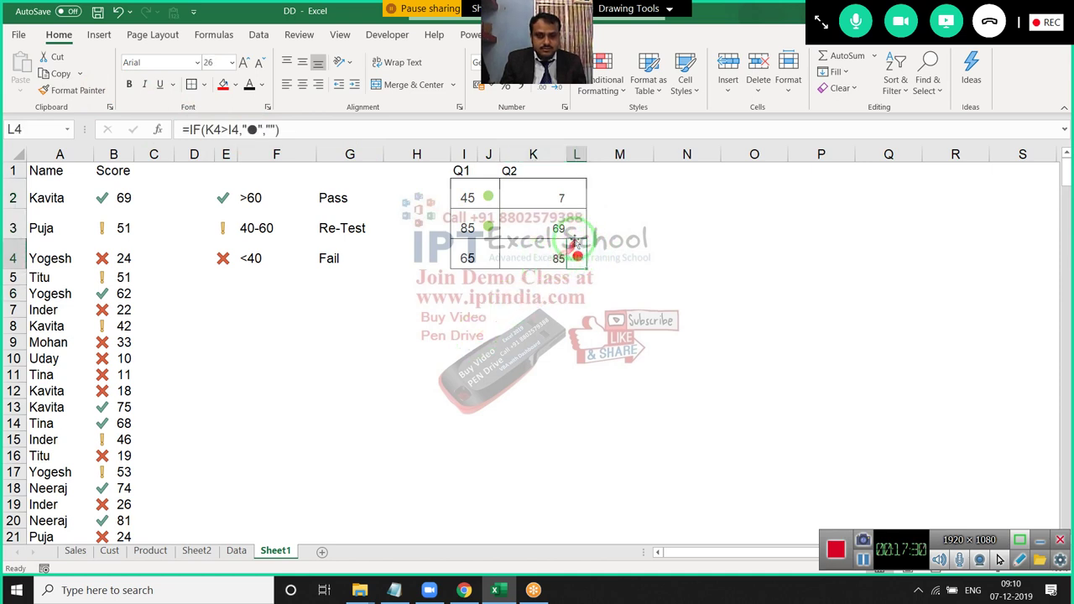
pyautogui.moveTo(576, 198); pyautogui.dragTo(570, 262)
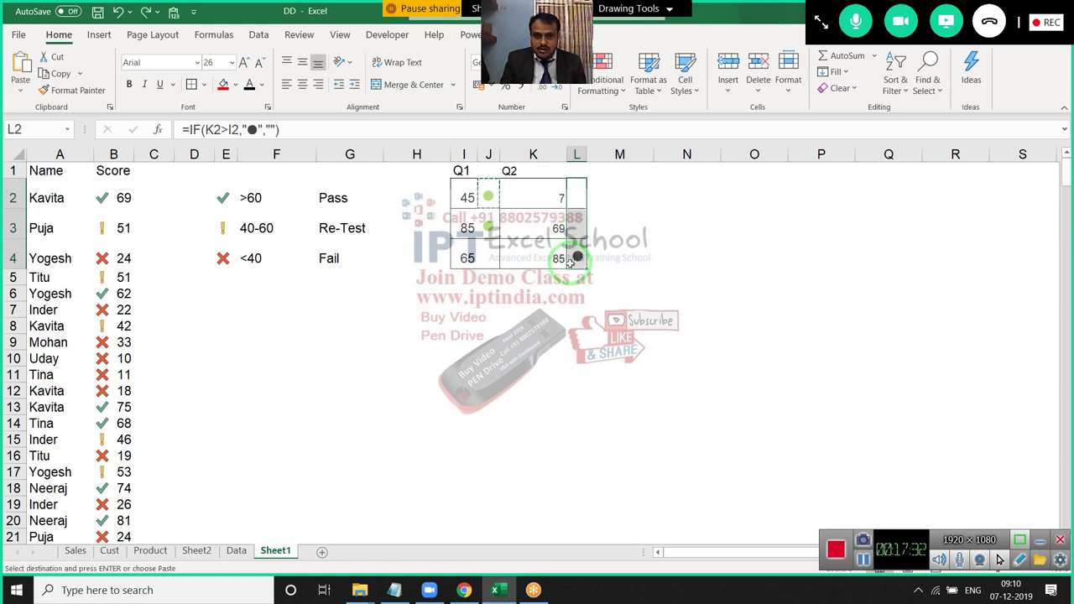
pyautogui.hotkey('ctrl', 'c')
pyautogui.click(582, 295)
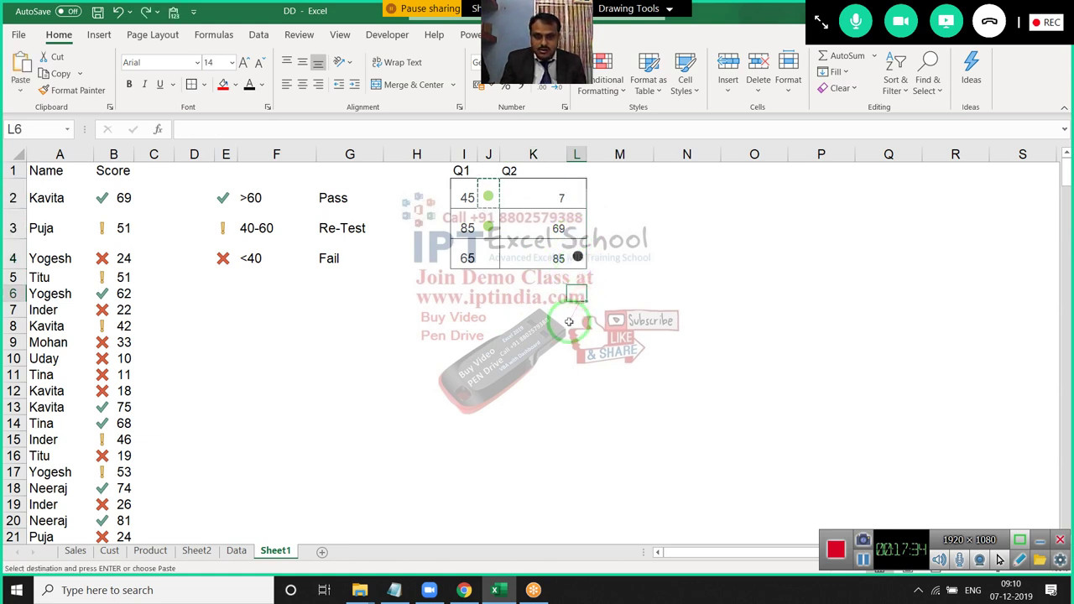
pyautogui.press('Escape')
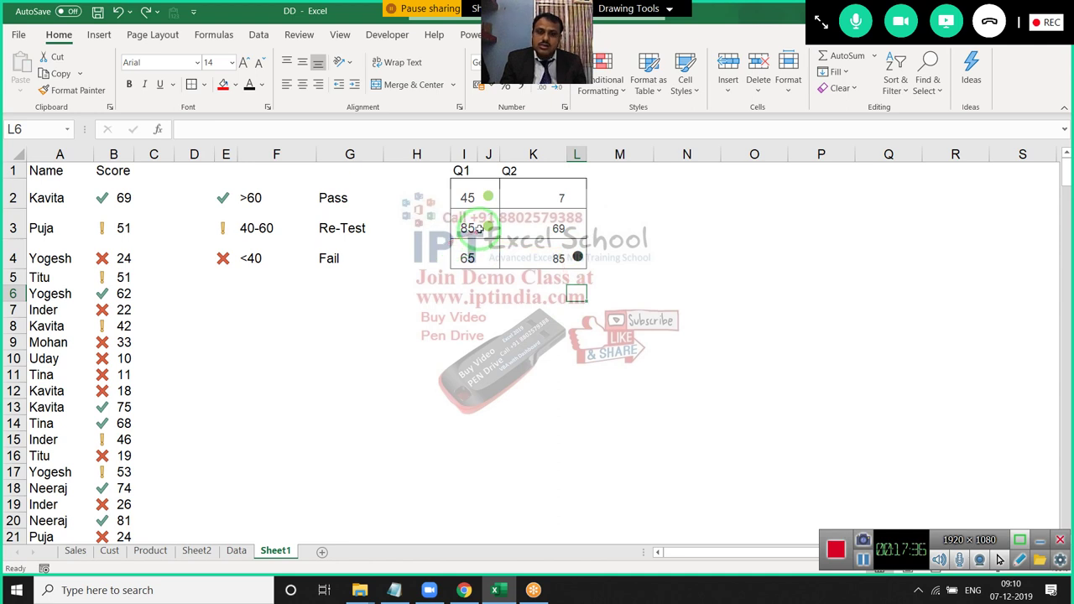
pyautogui.click(475, 231)
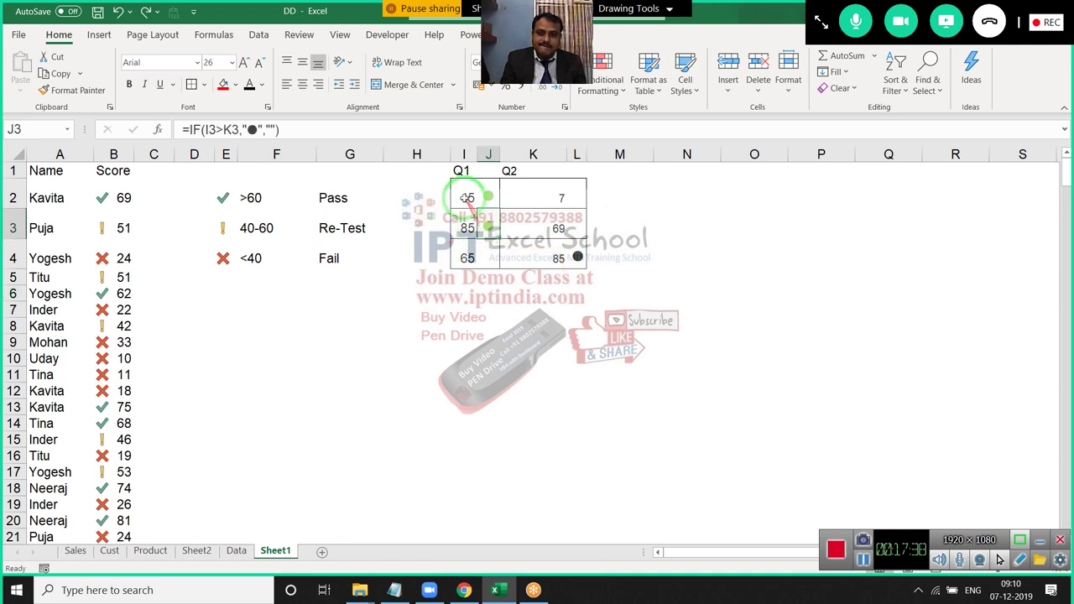
pyautogui.click(470, 198)
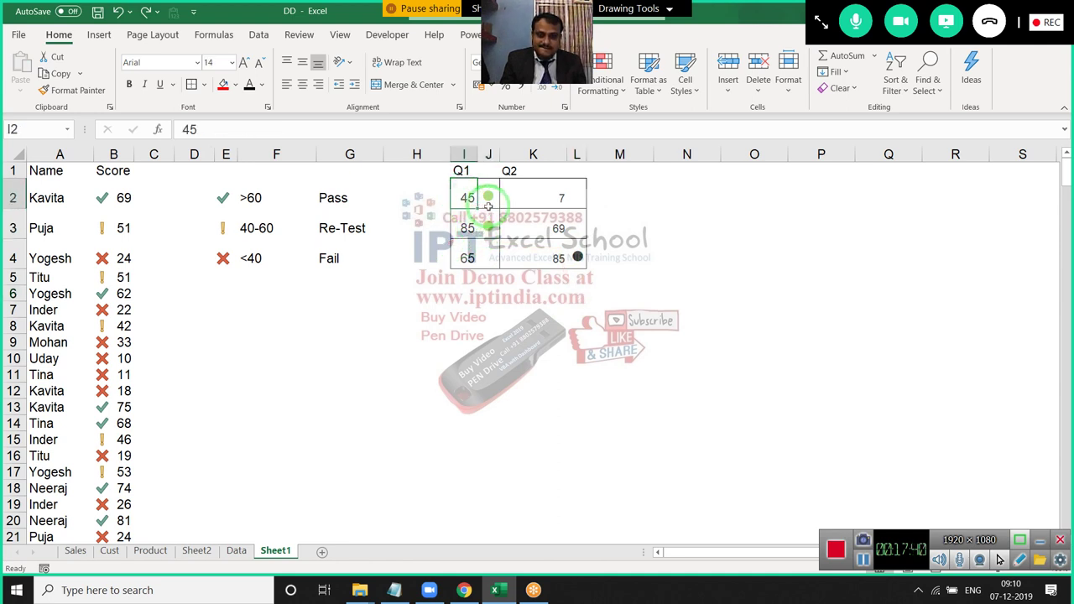
pyautogui.click(488, 204)
pyautogui.click(493, 229)
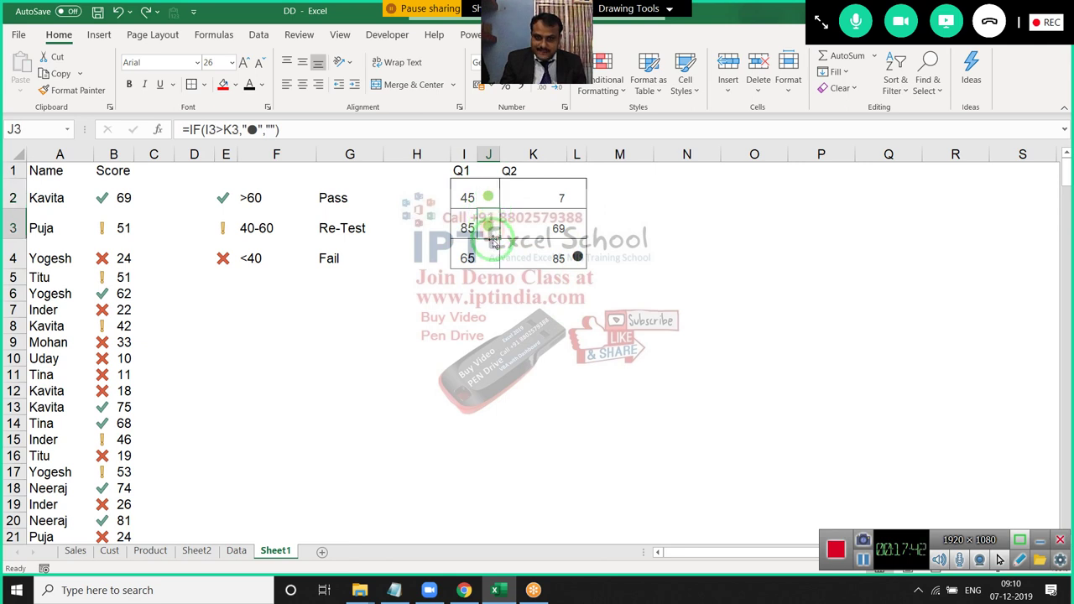
pyautogui.click(492, 264)
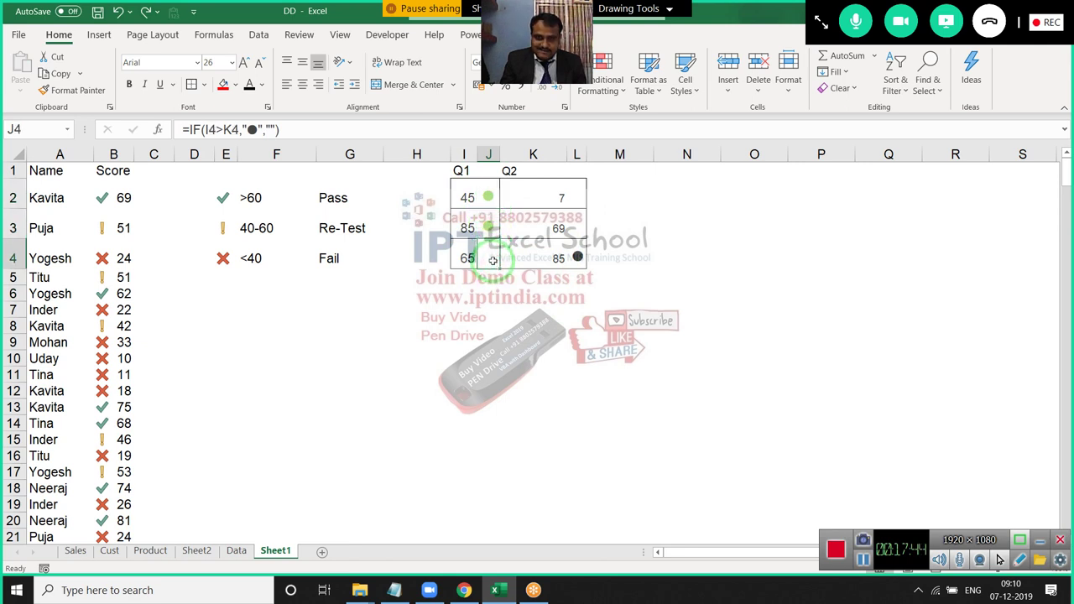
pyautogui.click(487, 227)
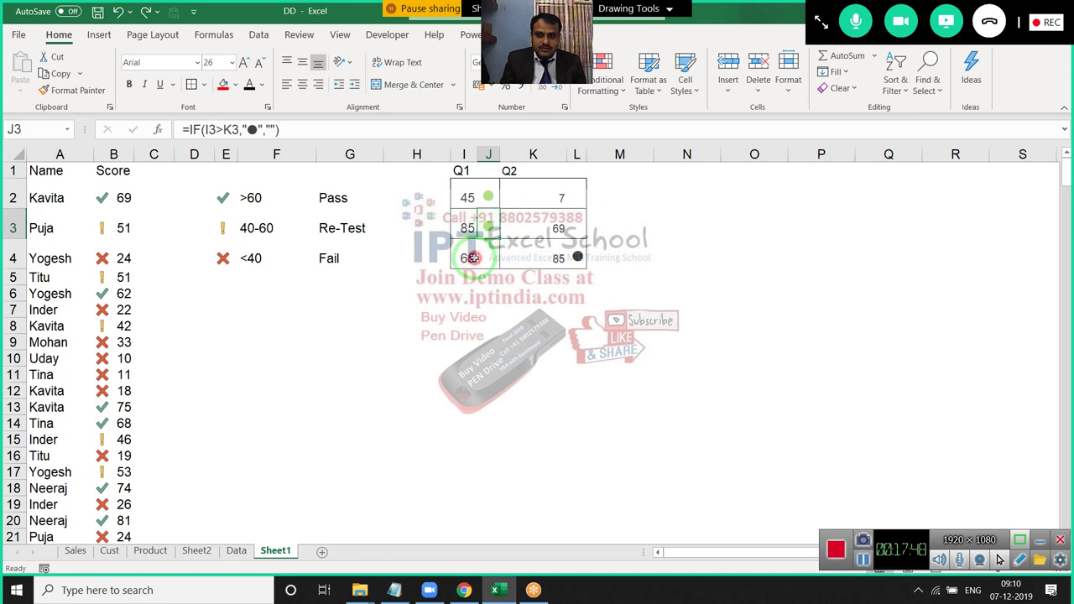
pyautogui.click(472, 257)
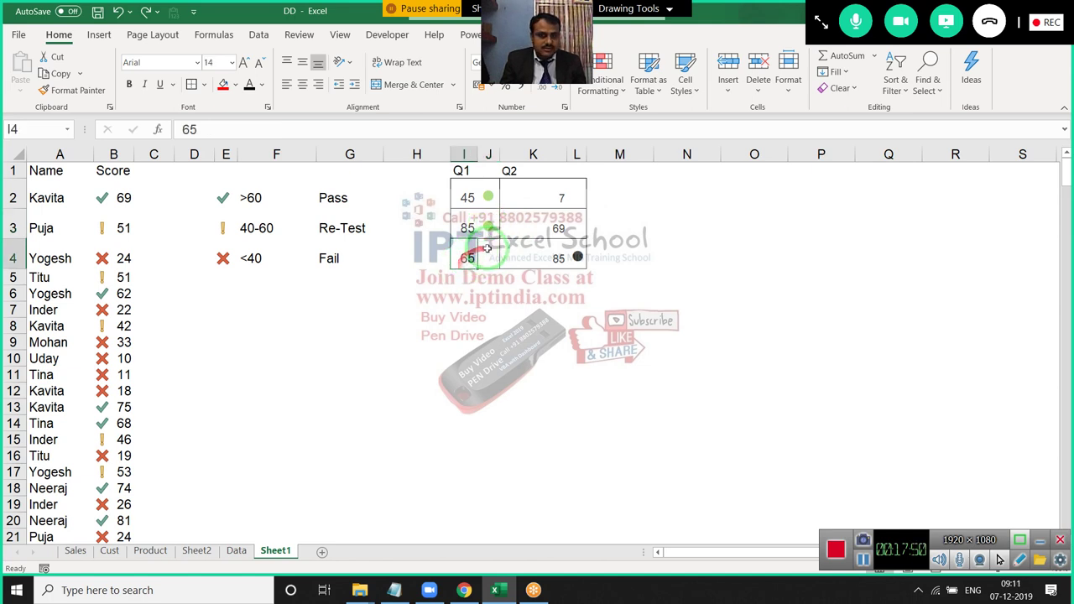
pyautogui.click(468, 260)
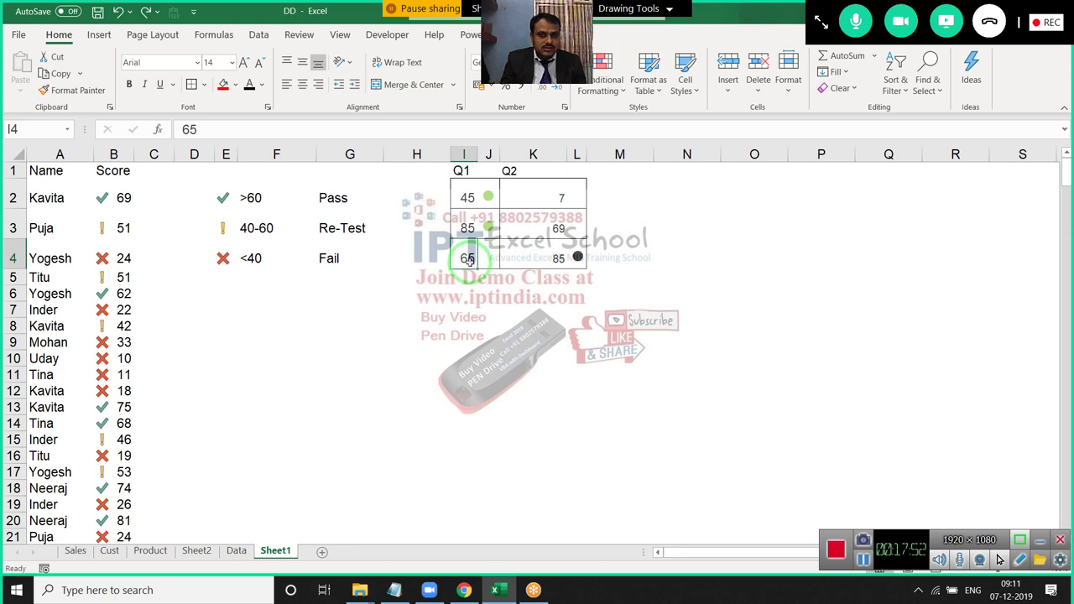
pyautogui.moveTo(468, 261); pyautogui.dragTo(466, 198)
pyautogui.click(594, 90)
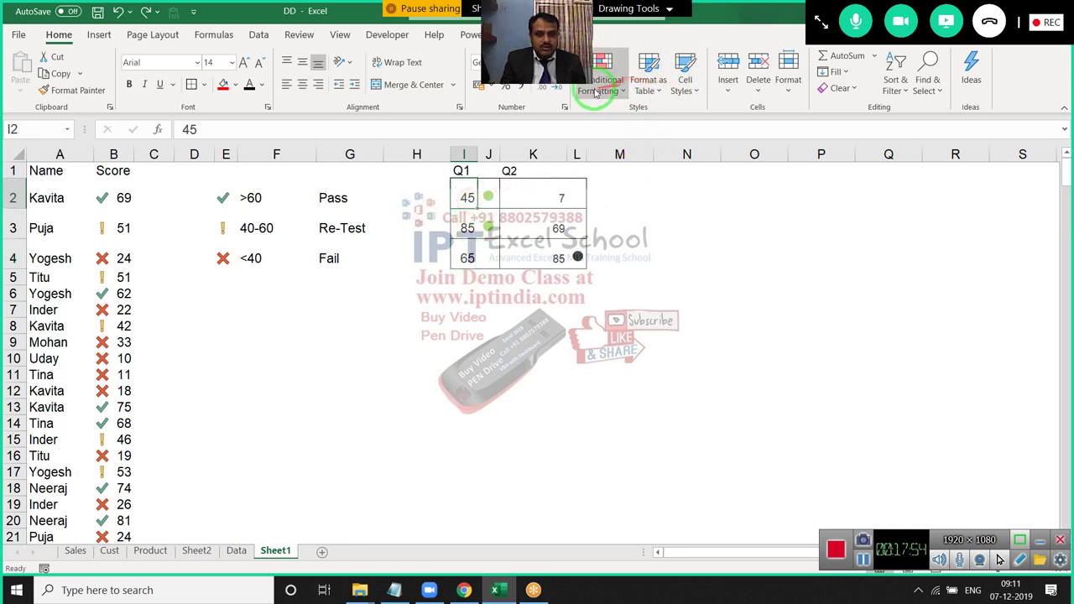
pyautogui.click(615, 281)
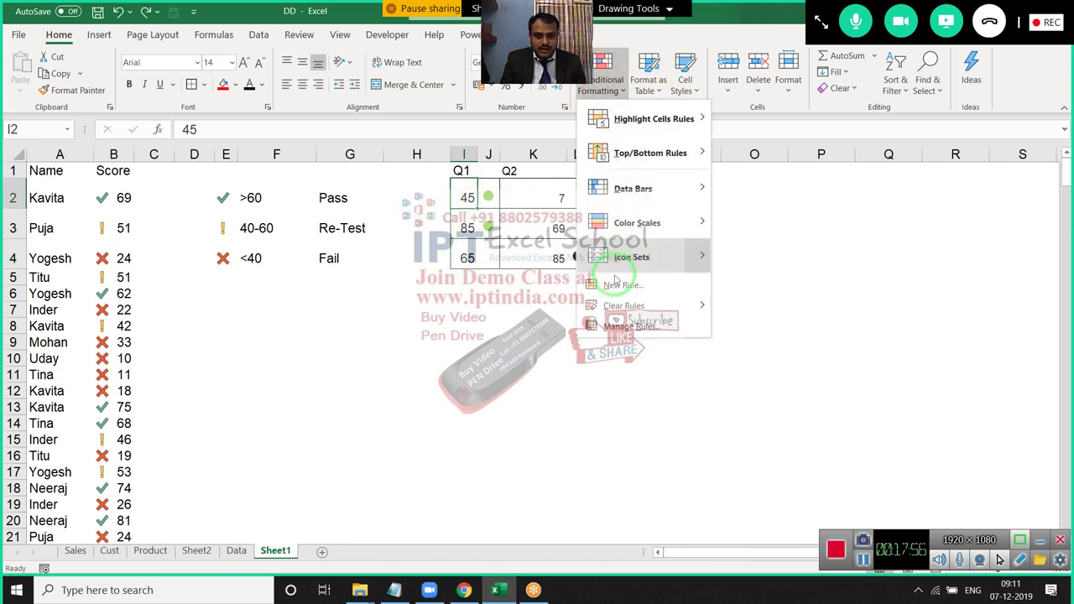
pyautogui.click(610, 285)
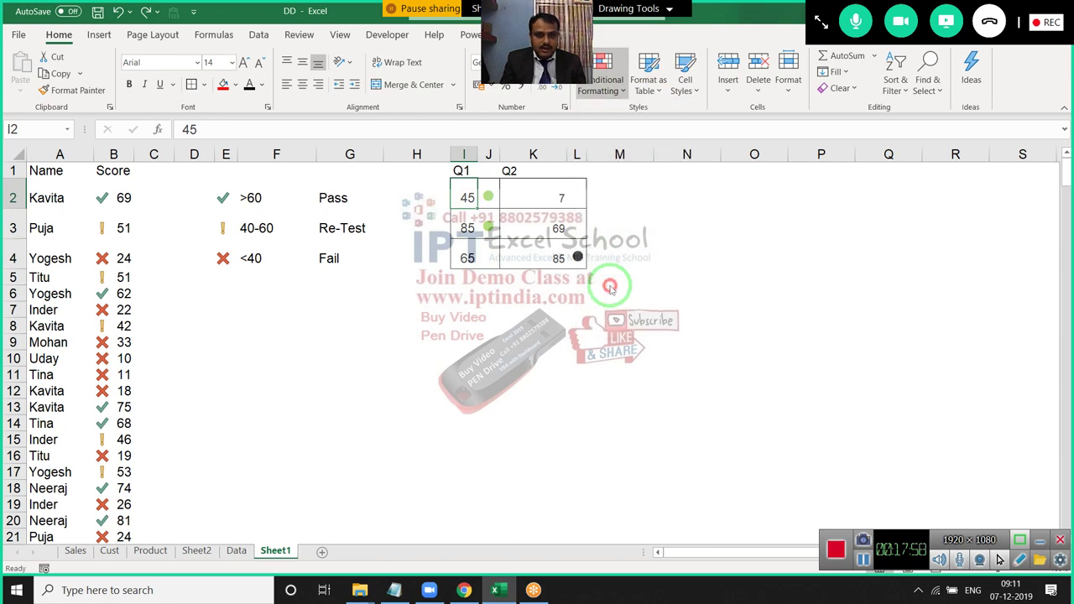
pyautogui.click(669, 198)
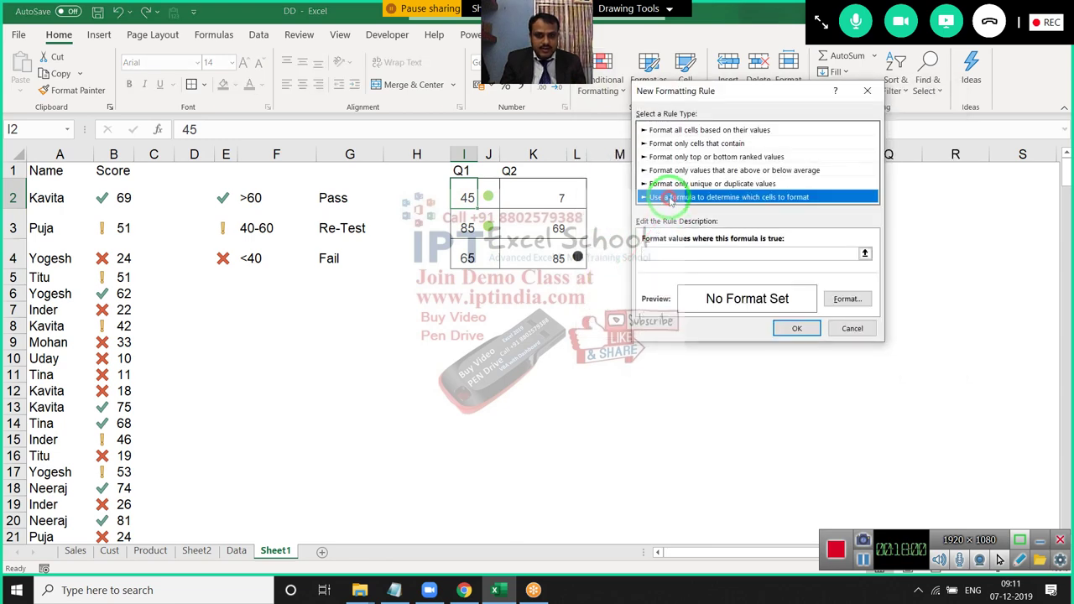
pyautogui.moveTo(660, 248); pyautogui.dragTo(648, 97)
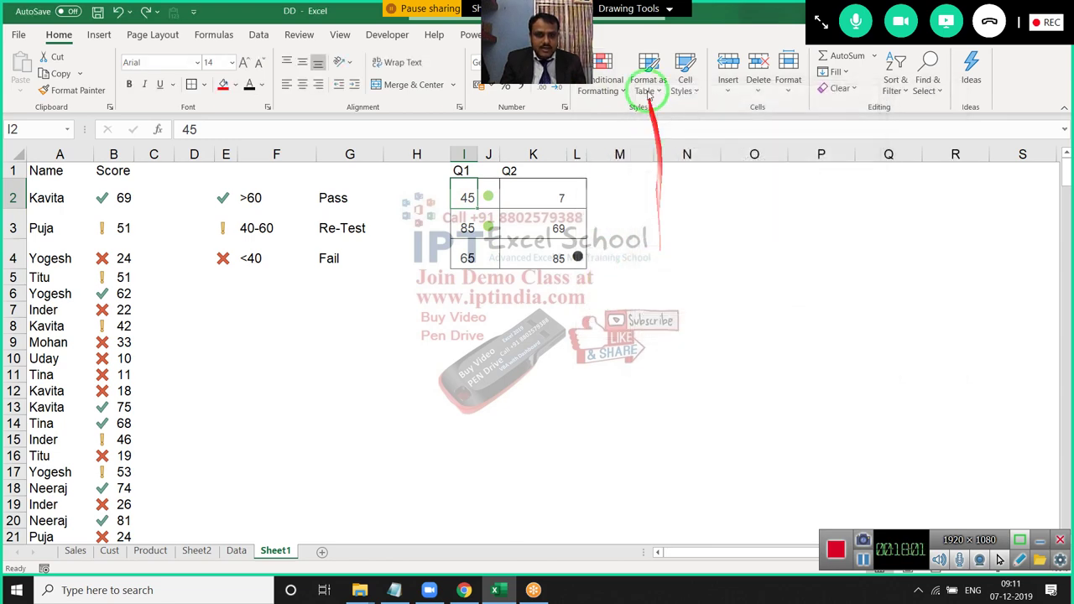
pyautogui.click(598, 84)
pyautogui.click(742, 154)
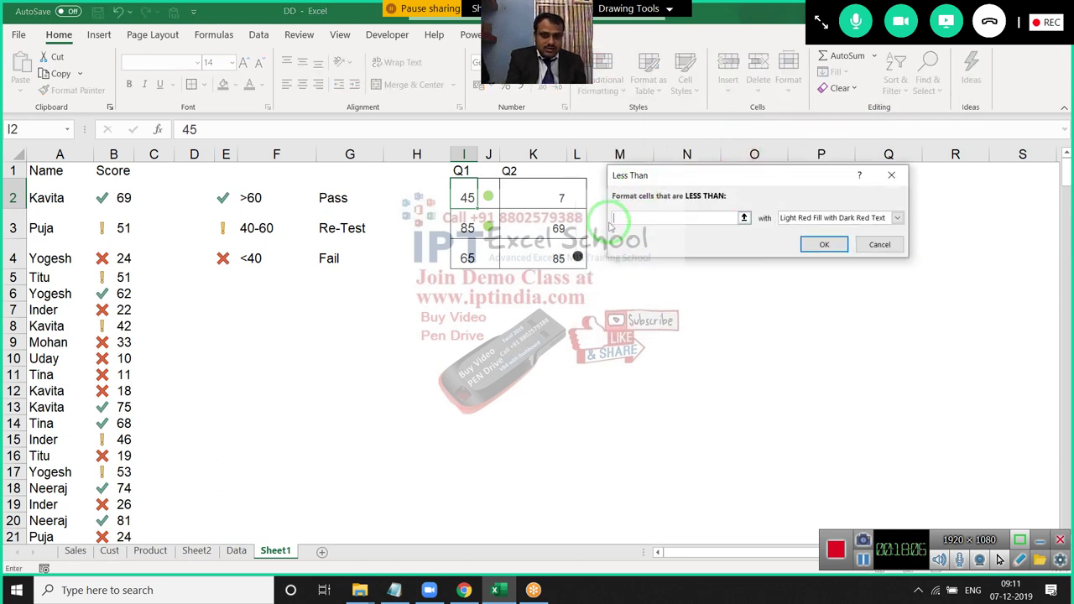
pyautogui.click(576, 197)
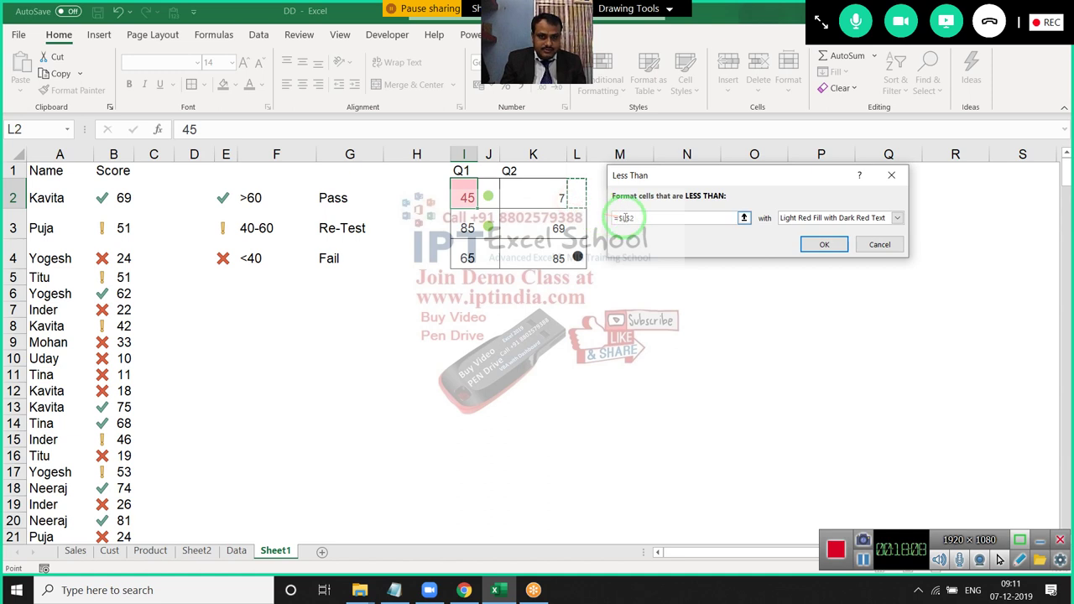
pyautogui.click(626, 217)
pyautogui.click(674, 243)
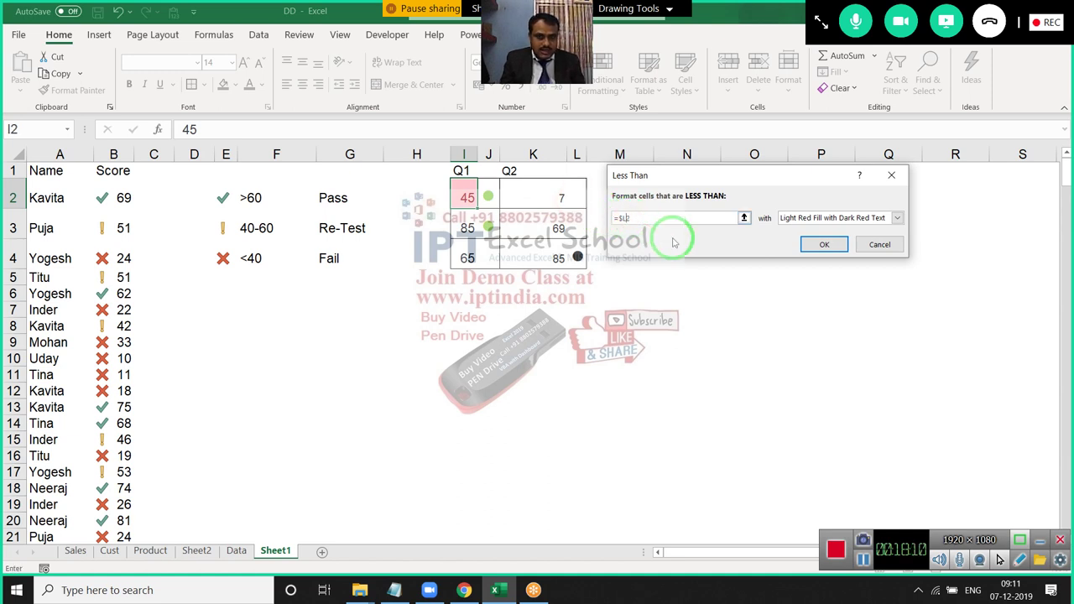
pyautogui.click(813, 217)
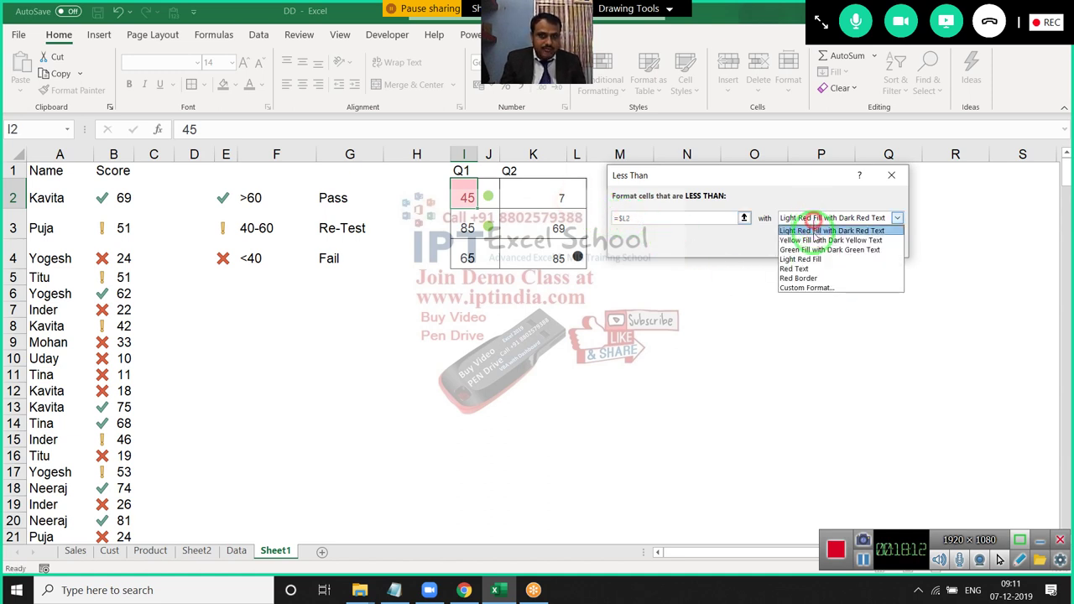
pyautogui.click(811, 287)
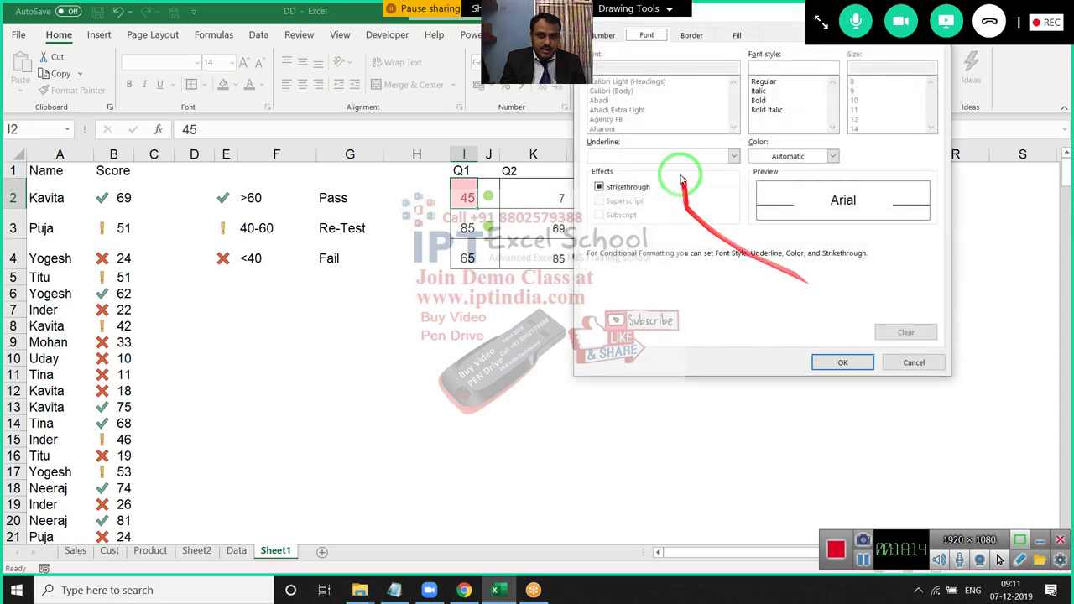
pyautogui.click(736, 37)
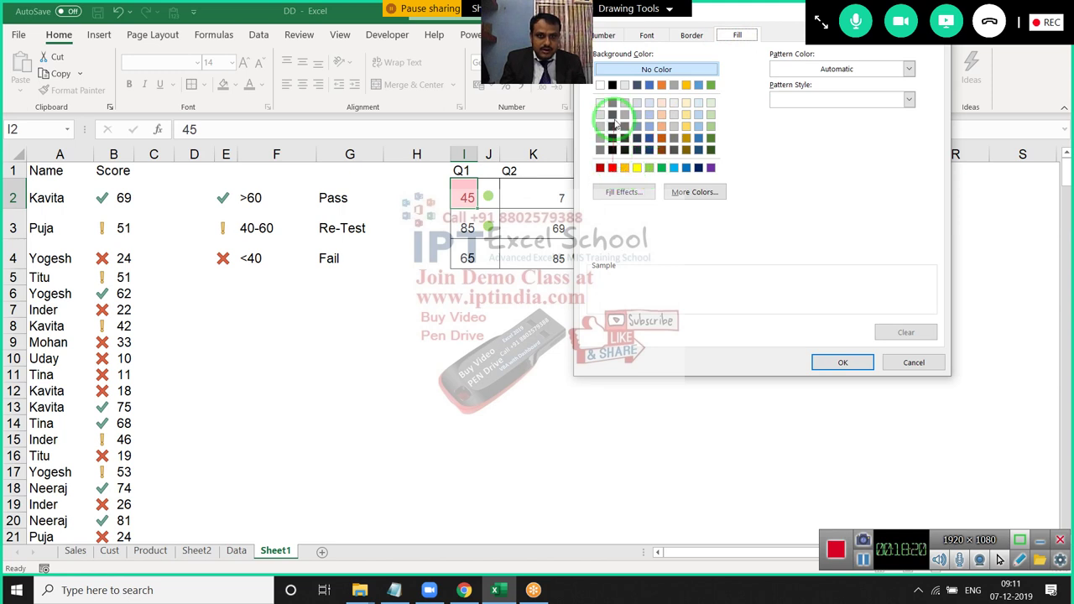
pyautogui.click(647, 35)
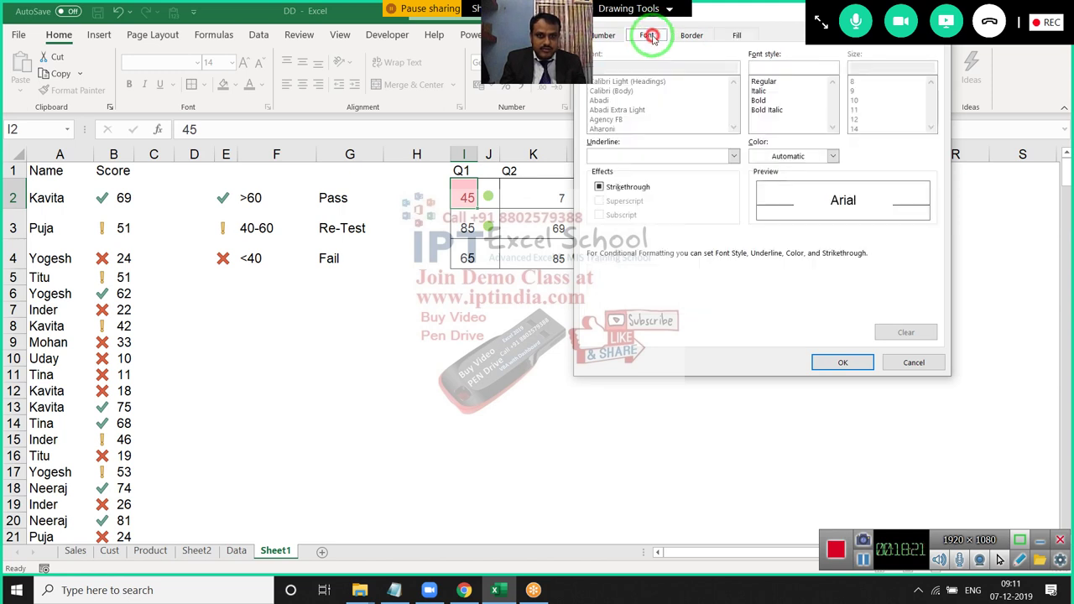
pyautogui.click(758, 155)
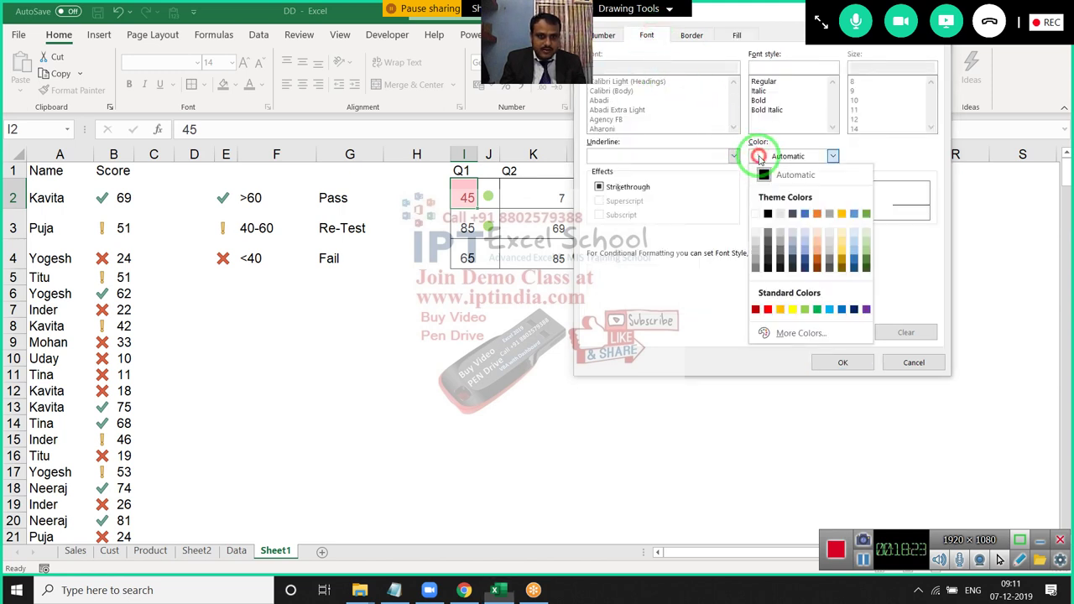
pyautogui.click(769, 311)
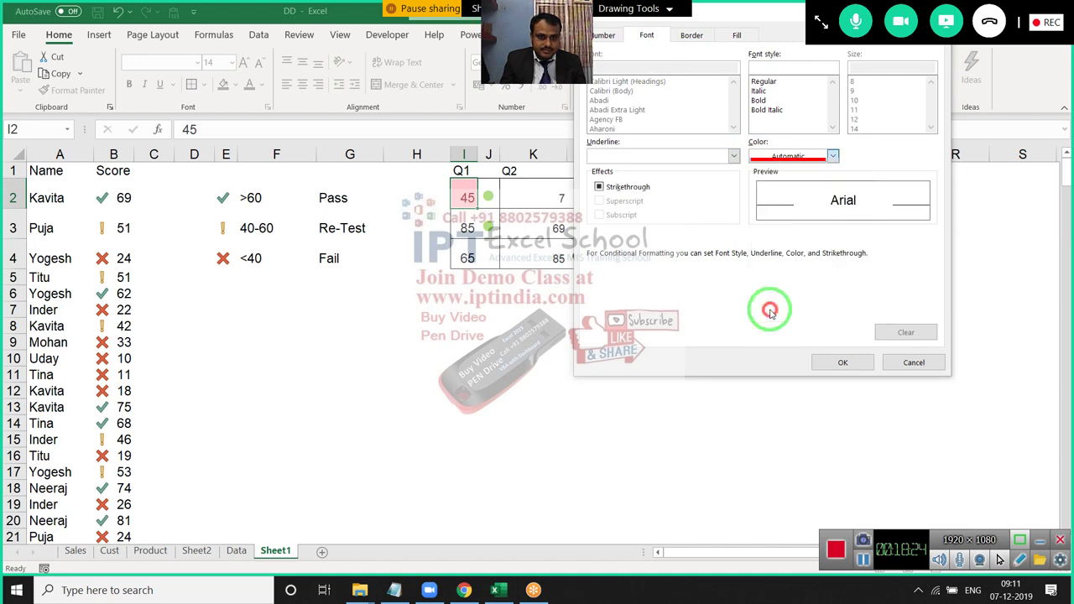
pyautogui.click(835, 362)
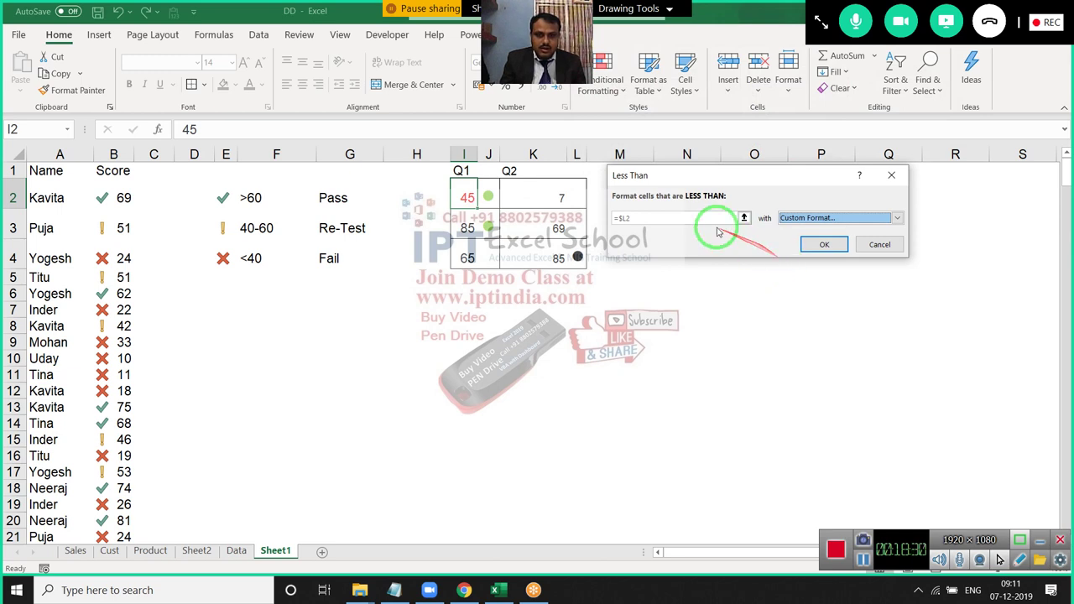
pyautogui.press('Escape')
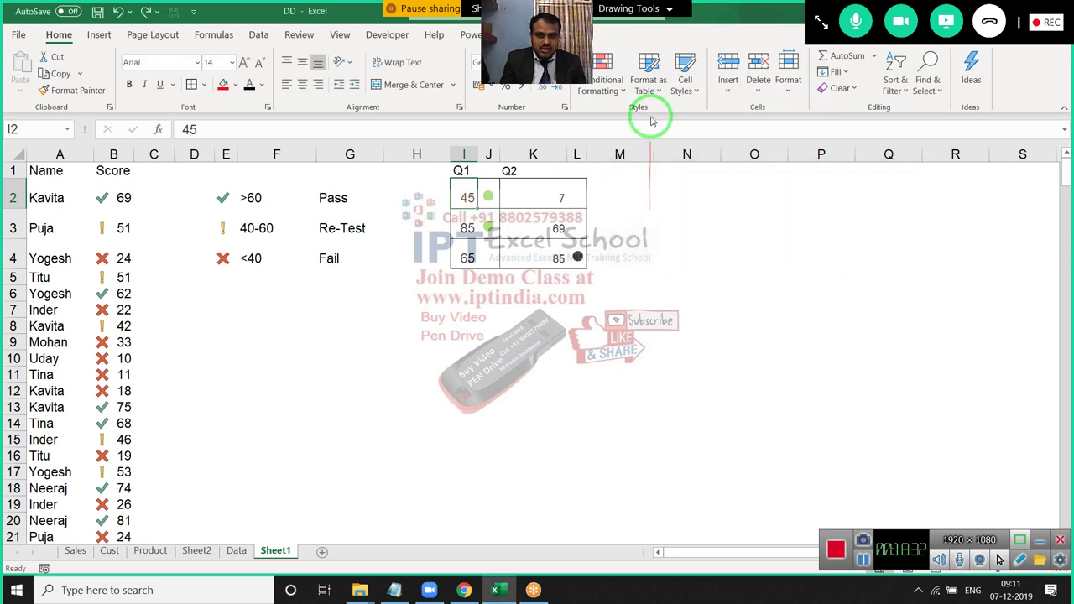
pyautogui.click(599, 79)
pyautogui.moveTo(646, 119)
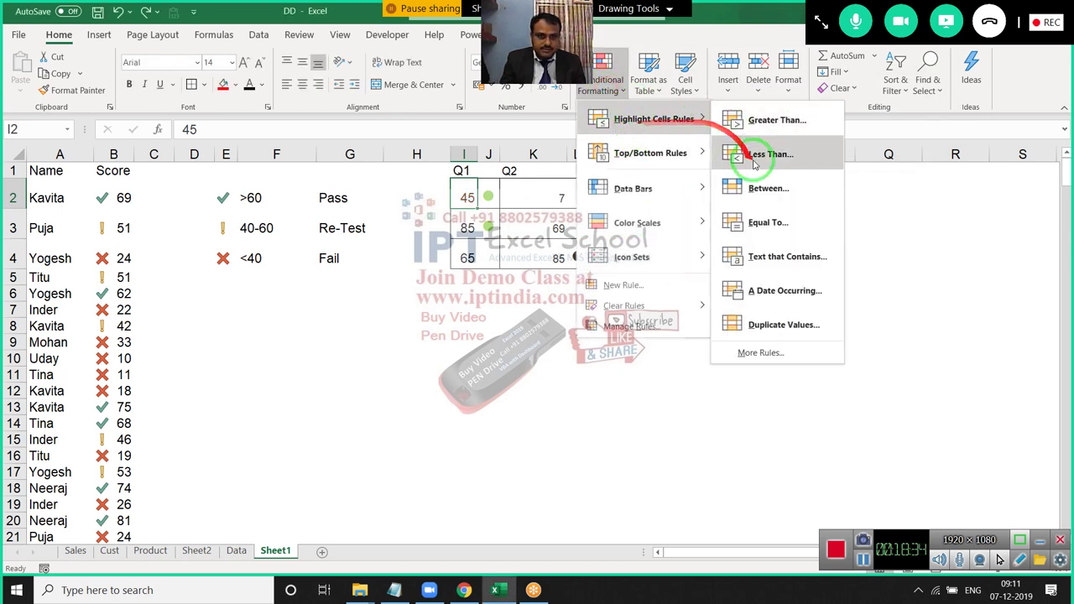
pyautogui.click(759, 115)
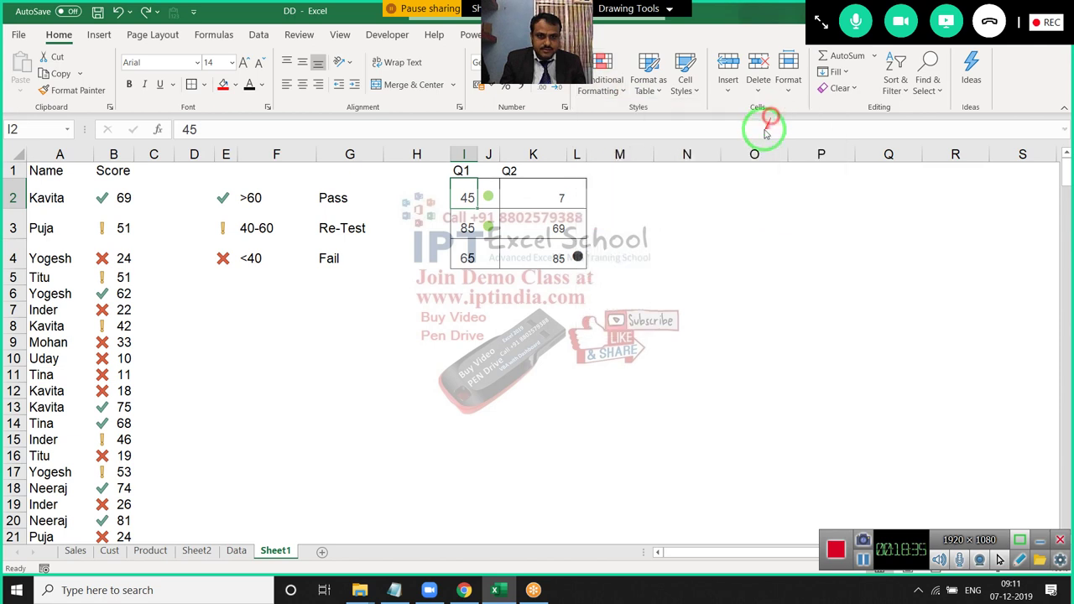
pyautogui.click(549, 199)
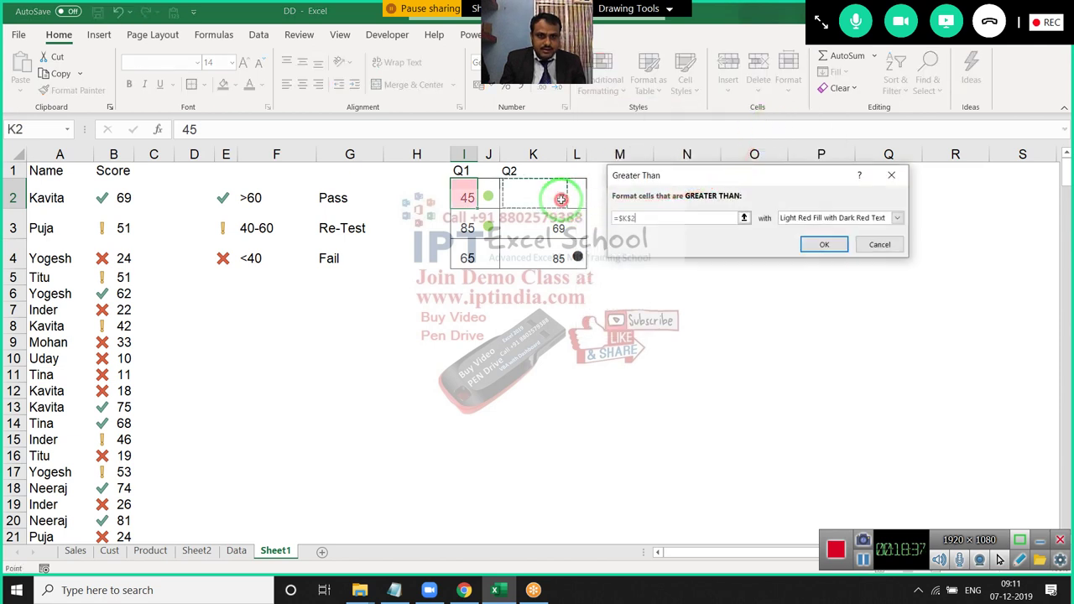
pyautogui.click(627, 219)
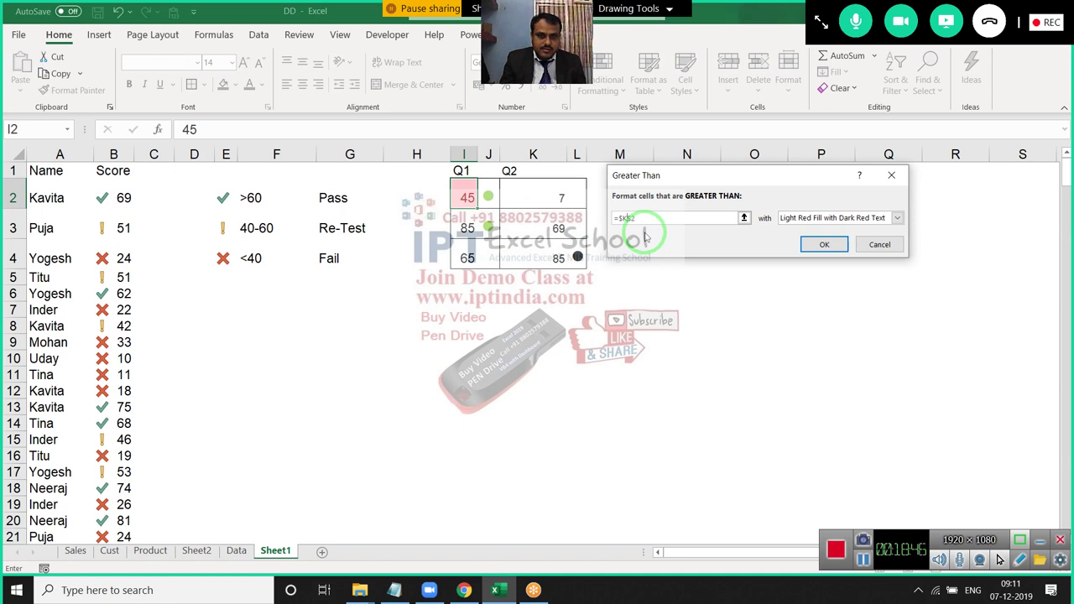
pyautogui.press('Escape')
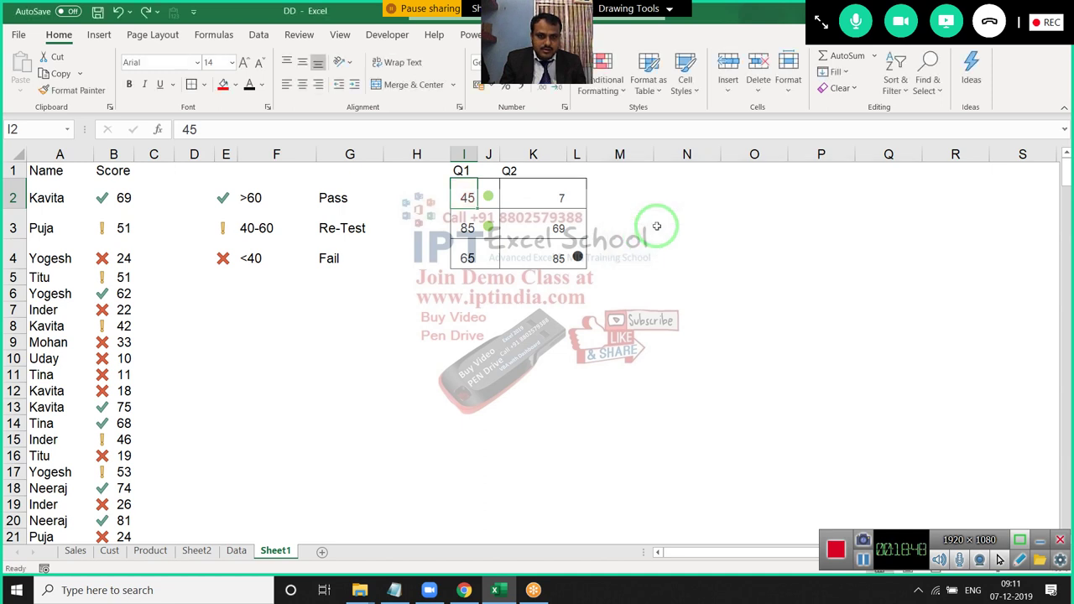
# Start a new formula-based rule on I2 comparing I2 against K2.
pyautogui.click(597, 80)
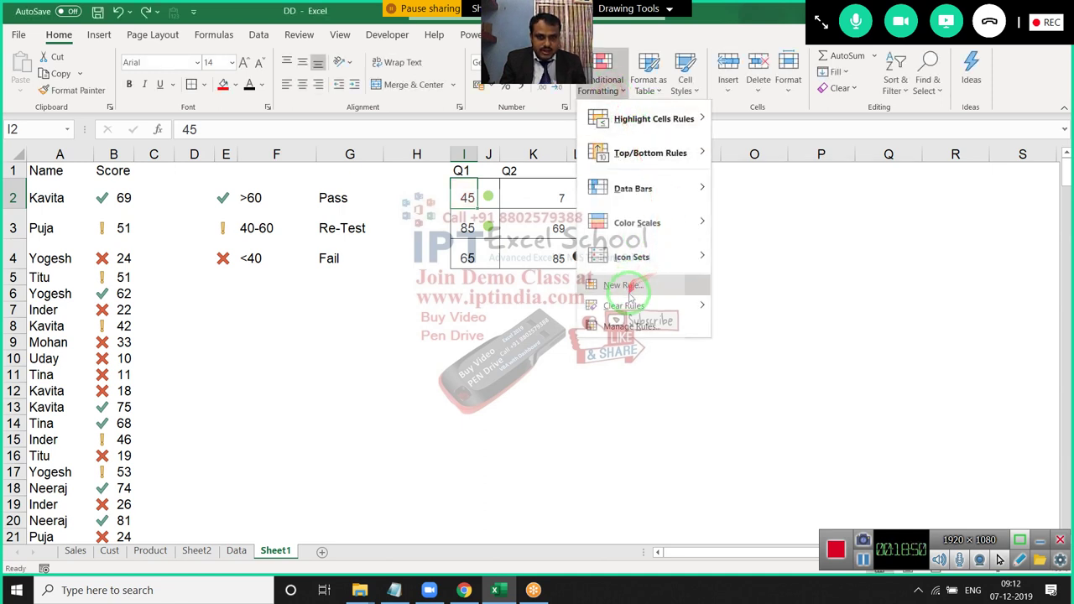
pyautogui.click(631, 287)
pyautogui.click(638, 183)
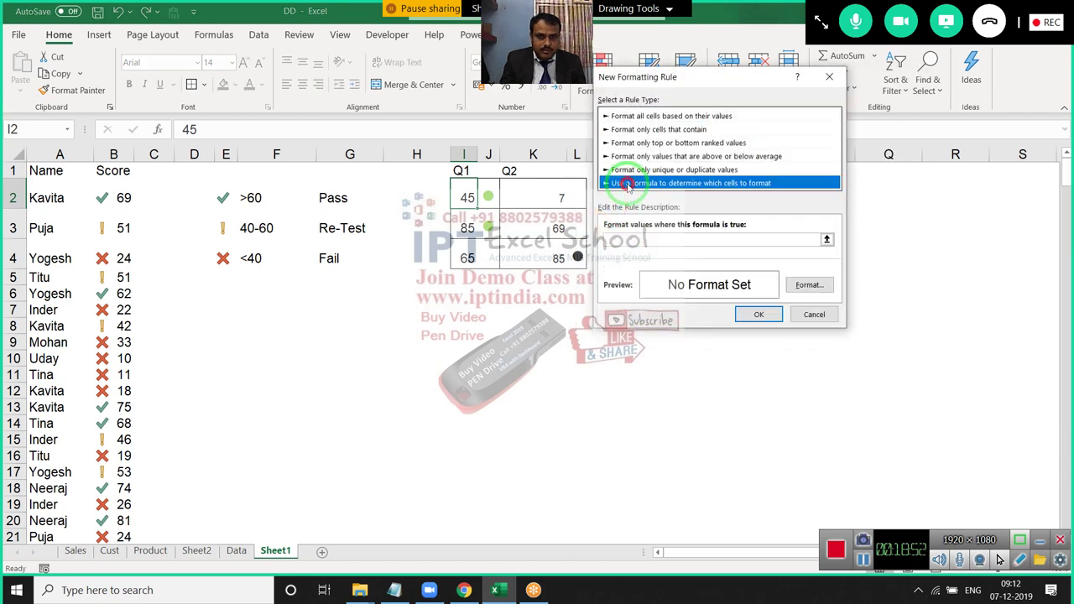
pyautogui.moveTo(653, 92); pyautogui.dragTo(773, 108)
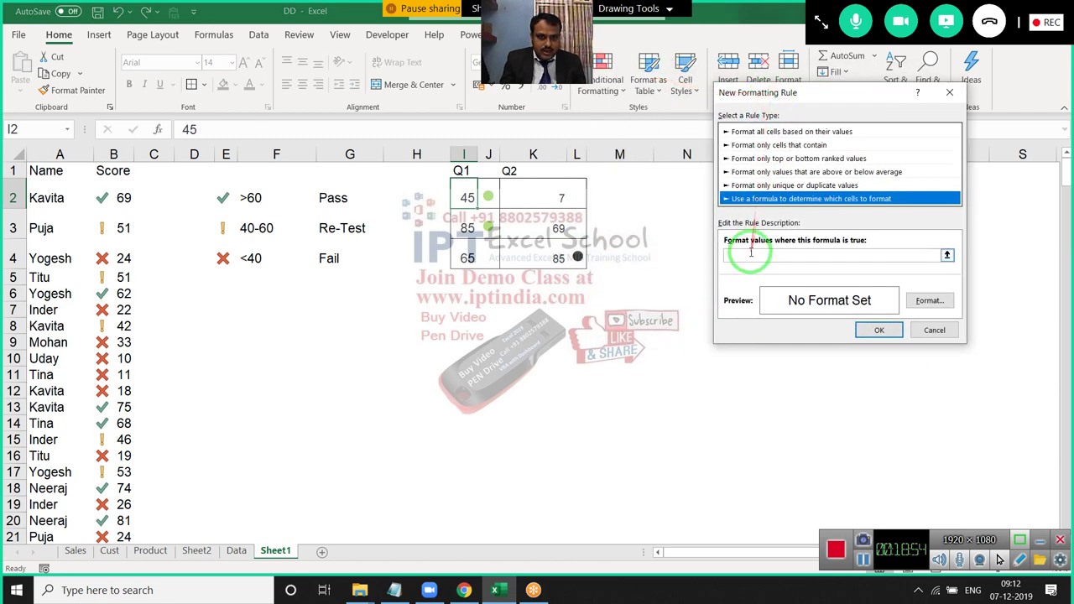
pyautogui.click(750, 253)
pyautogui.write('=')
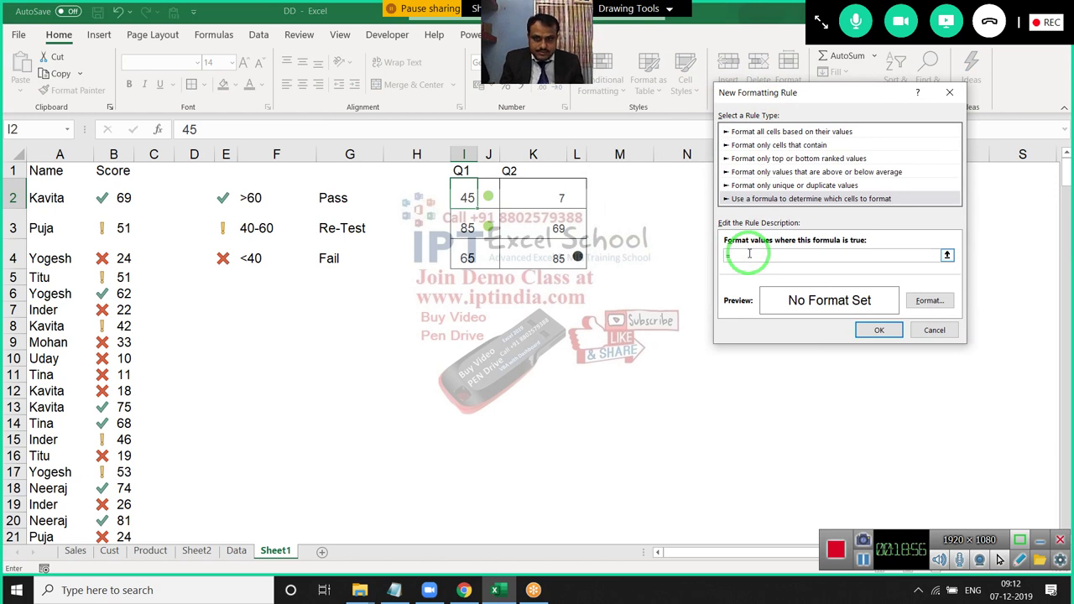
pyautogui.click(467, 198)
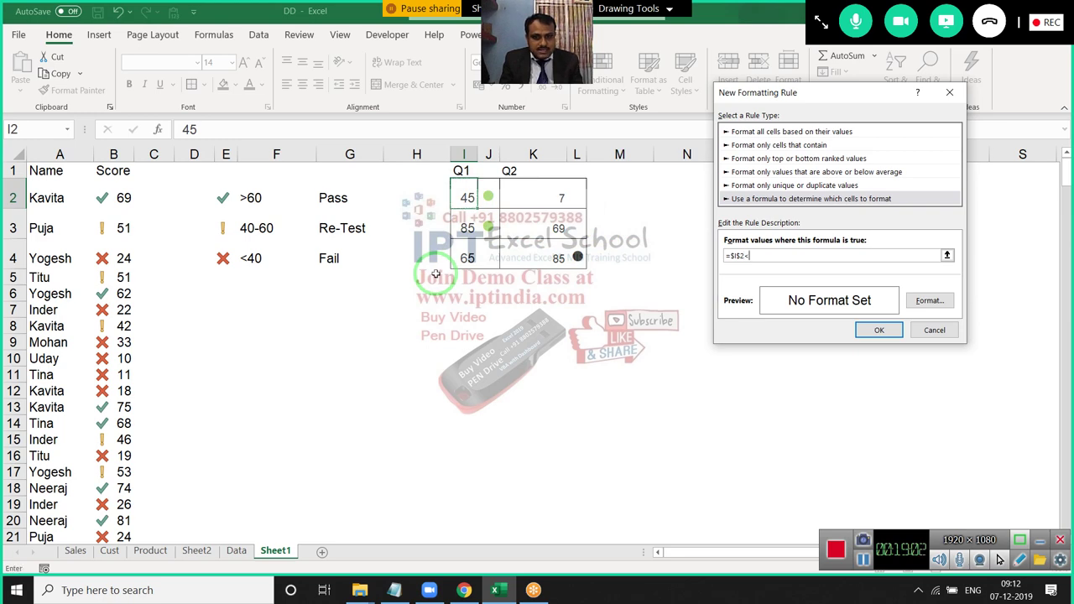
pyautogui.click(551, 196)
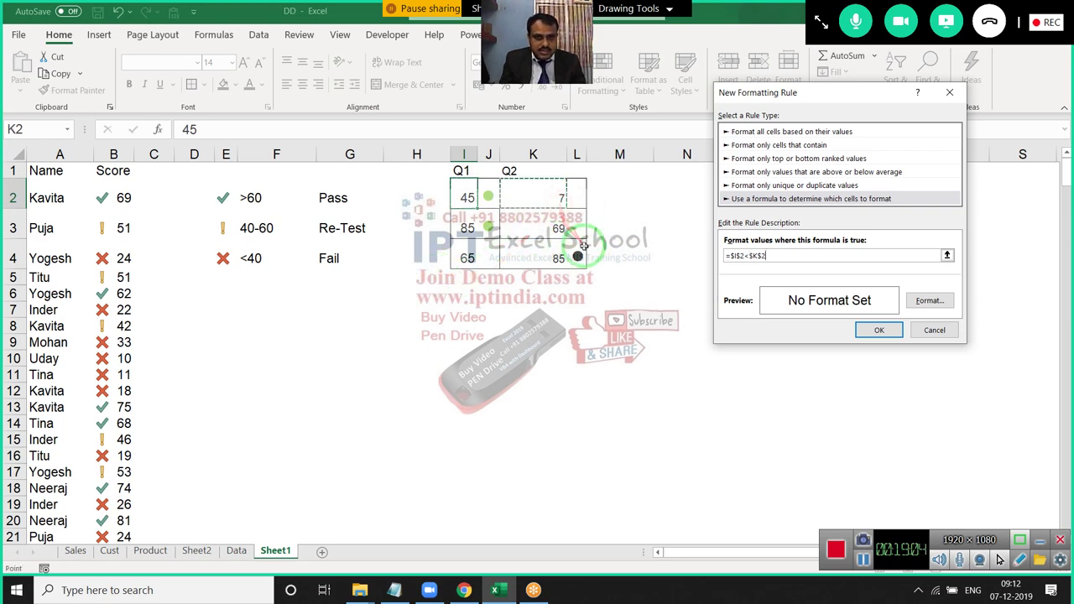
# Give the rule red font, make rows relative as =$I2<$K2, and save it.
pyautogui.click(928, 300)
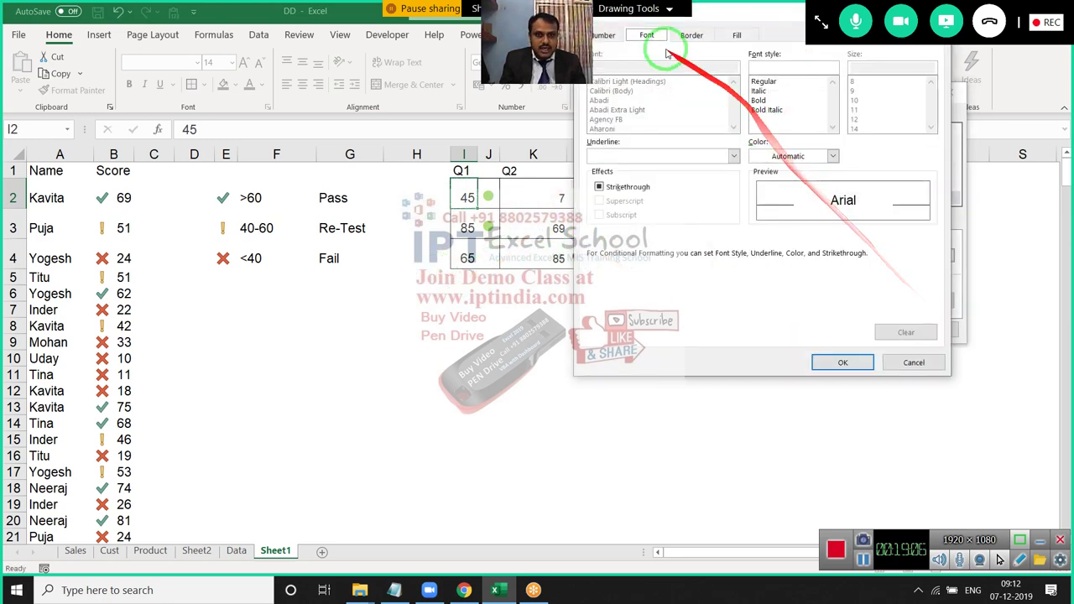
pyautogui.click(601, 37)
pyautogui.click(646, 35)
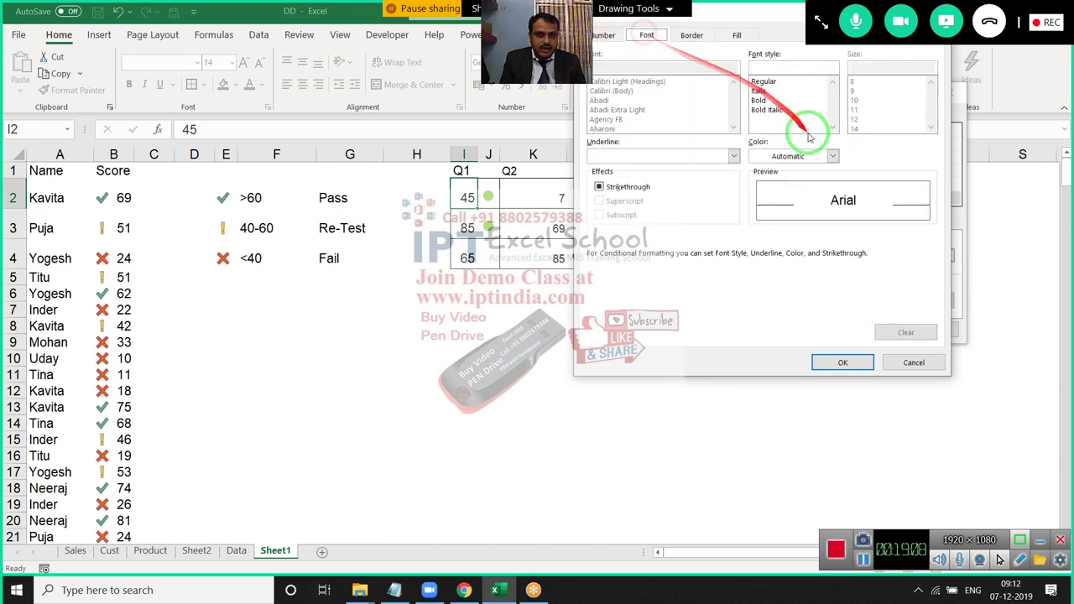
pyautogui.click(801, 155)
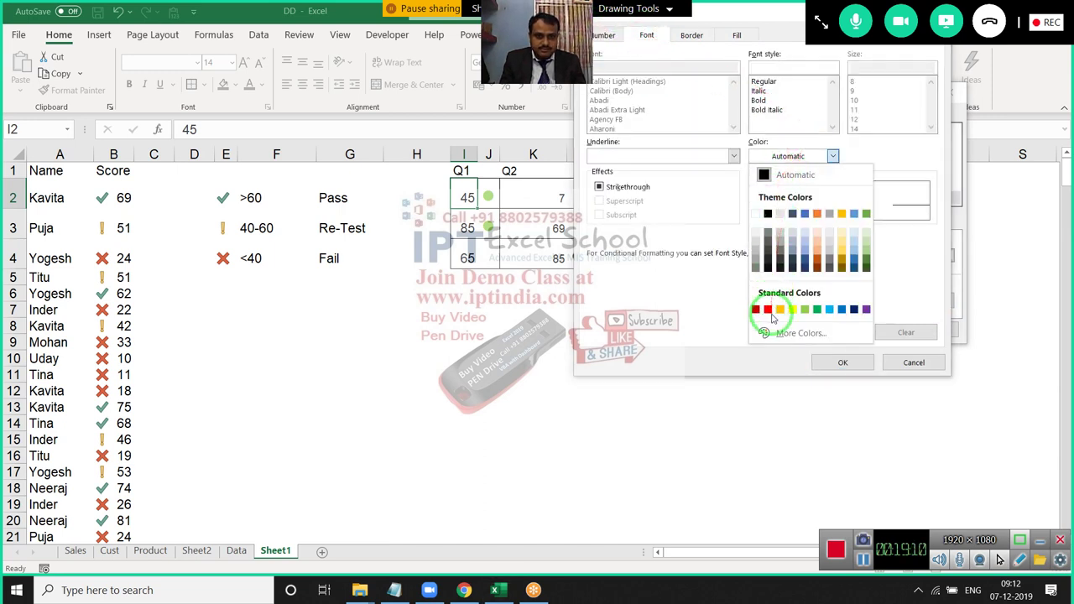
pyautogui.click(768, 310)
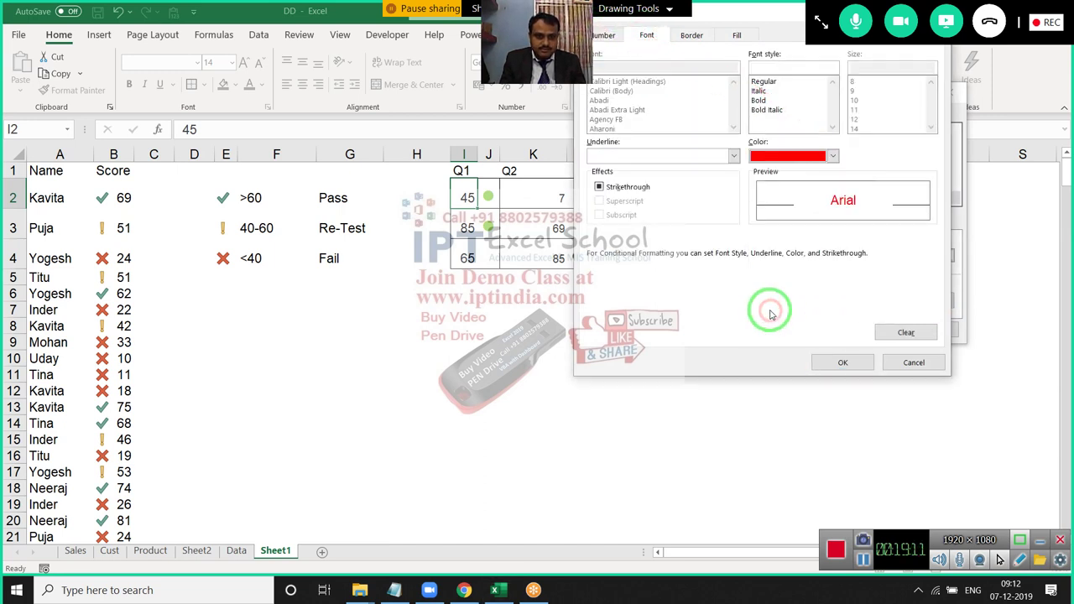
pyautogui.click(844, 364)
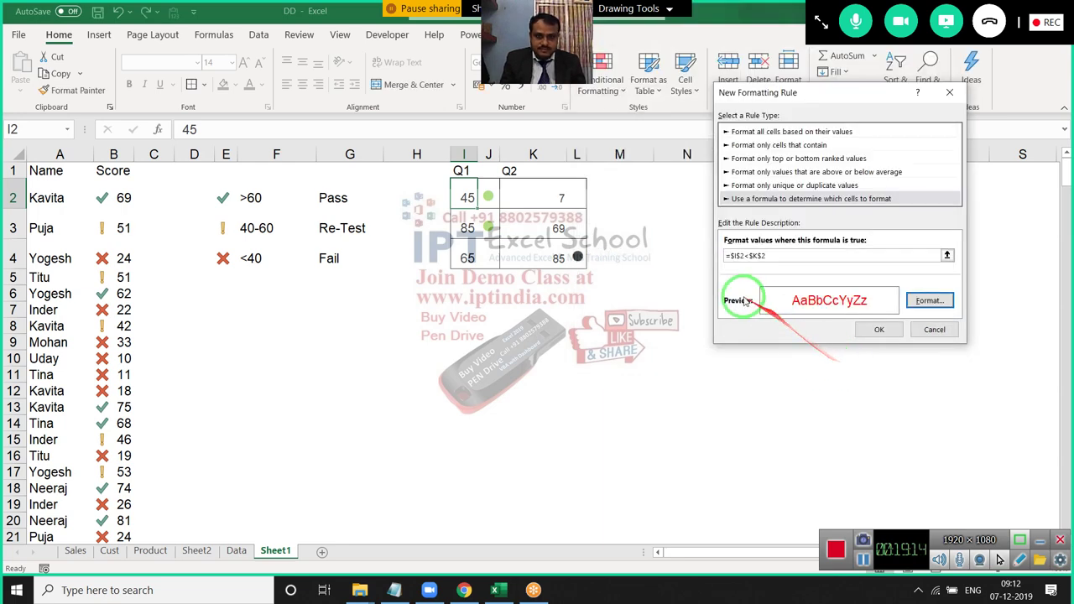
pyautogui.click(759, 256)
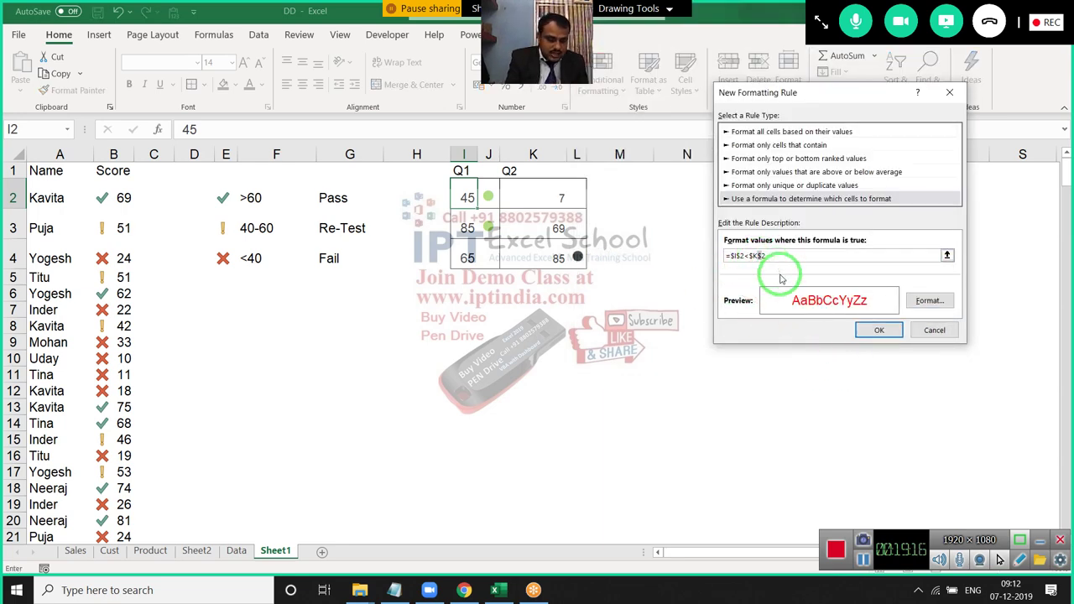
pyautogui.press('Delete')
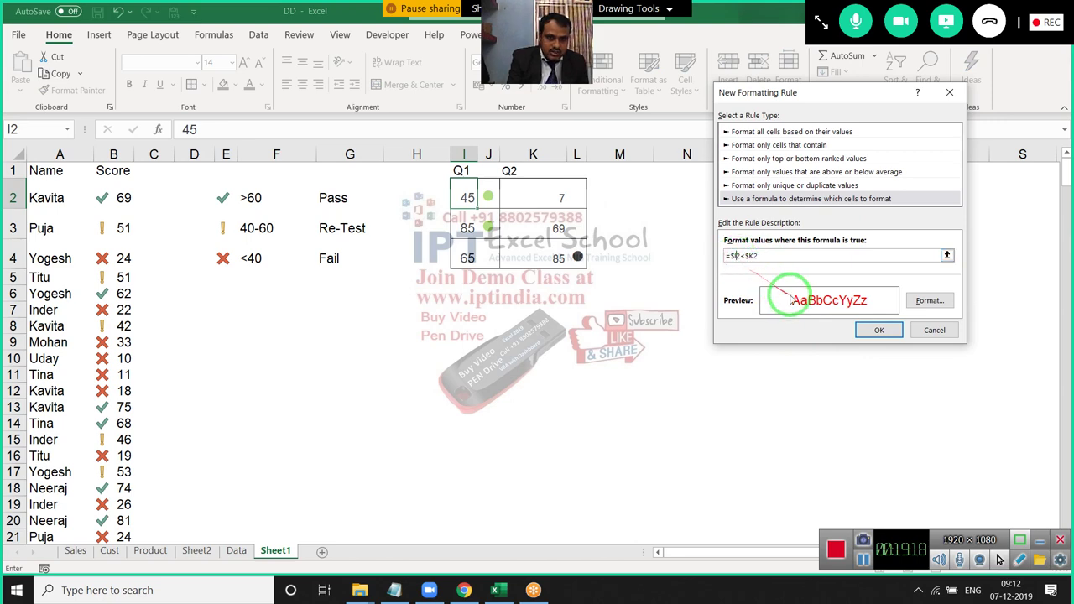
pyautogui.click(872, 331)
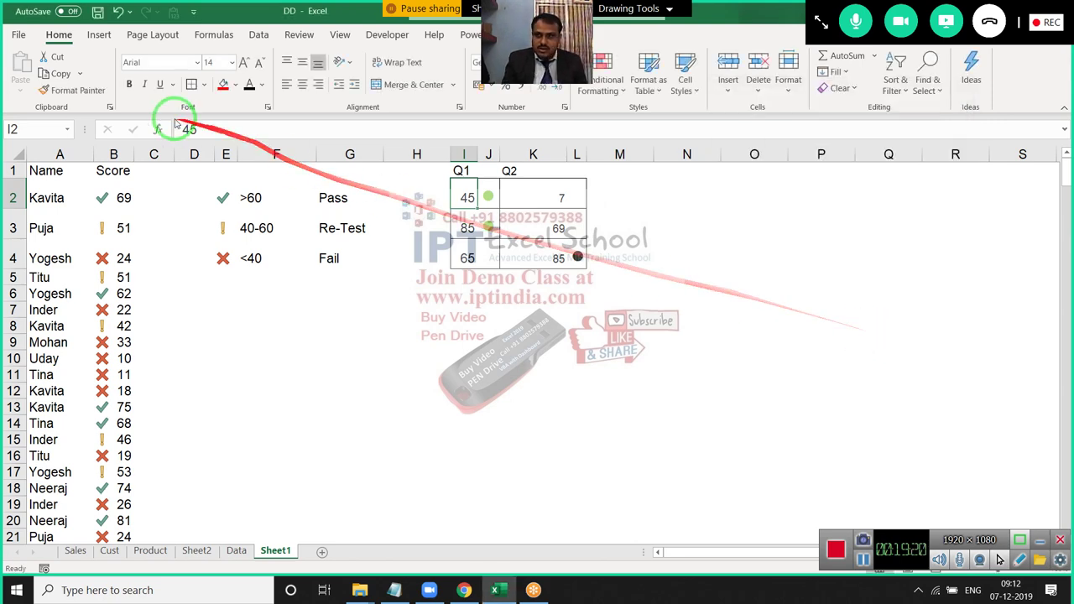
# Paint I2's formatting onto I3:I4 and draw a red annotation mark.
pyautogui.click(85, 97)
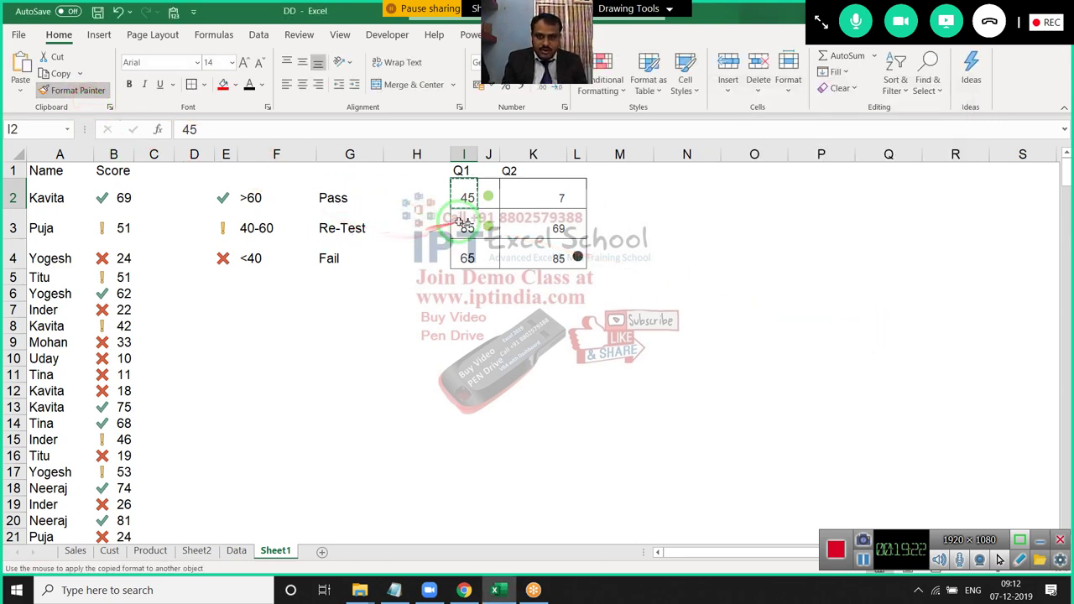
pyautogui.click(462, 227)
pyautogui.moveTo(463, 226); pyautogui.dragTo(467, 258)
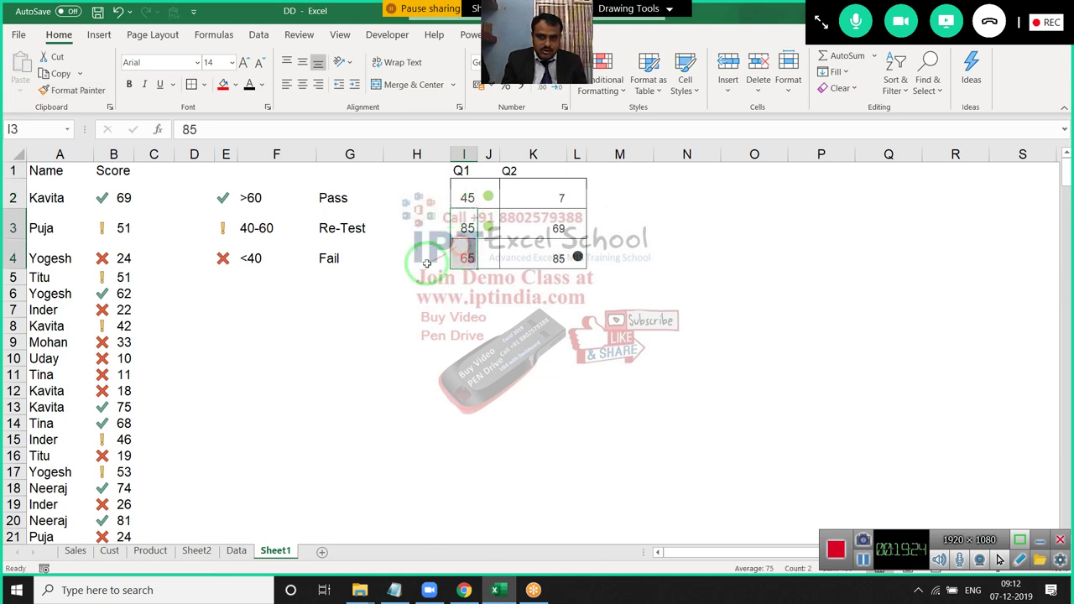
pyautogui.click(406, 279)
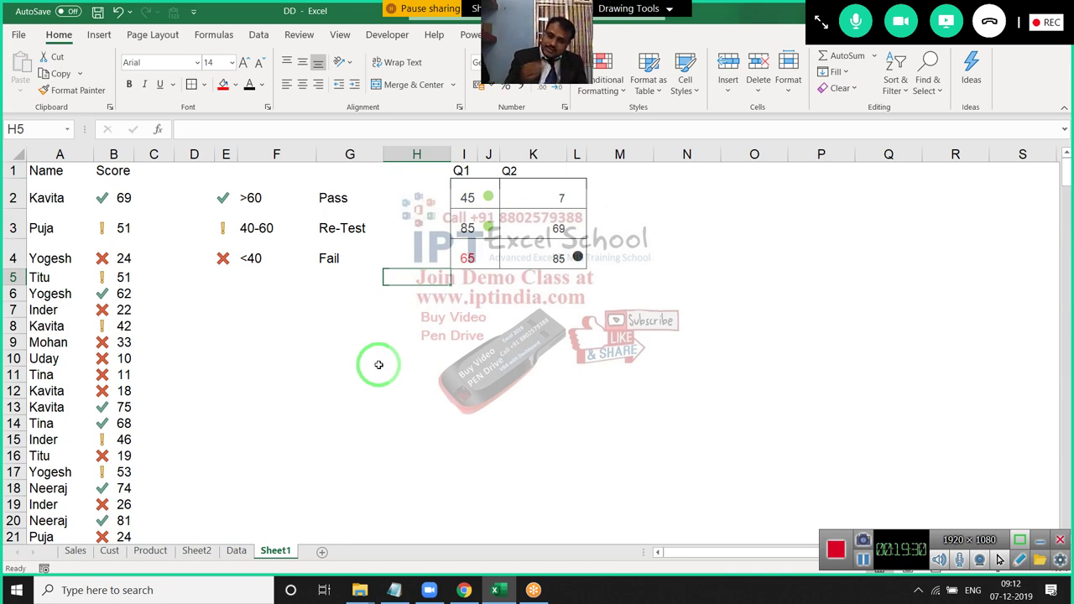
pyautogui.moveTo(379, 365)
pyautogui.mouseDown()
pyautogui.moveTo(187, 359)
pyautogui.moveTo(395, 276)
pyautogui.moveTo(347, 449)
pyautogui.mouseUp()
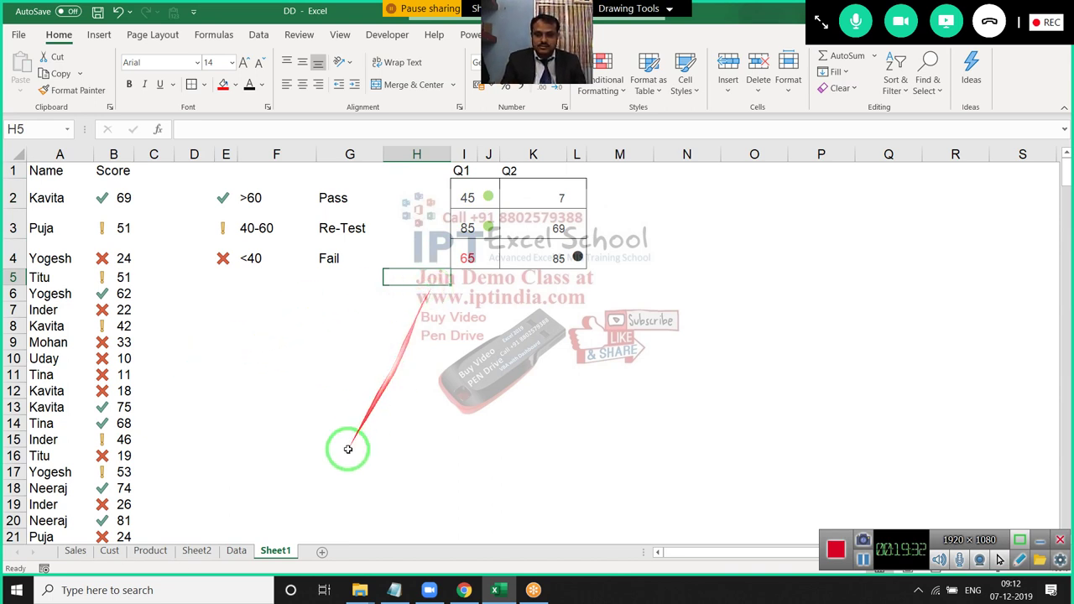
# Add Sheet3 with a Mobile heading in A1 and a 10-digit mobile number in A2.
pyautogui.click(321, 552)
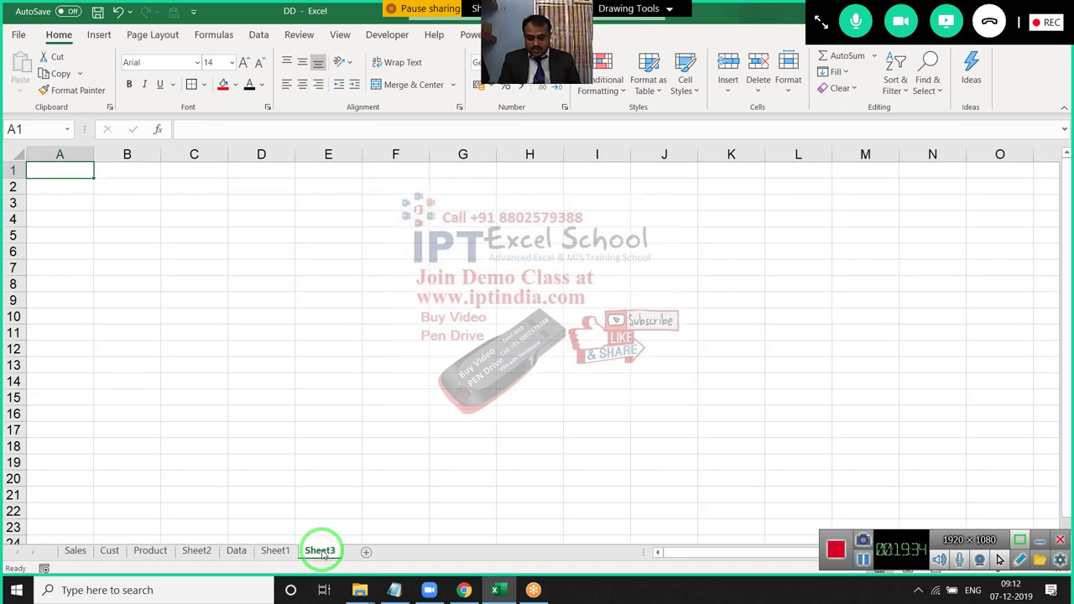
pyautogui.write('Mobile')
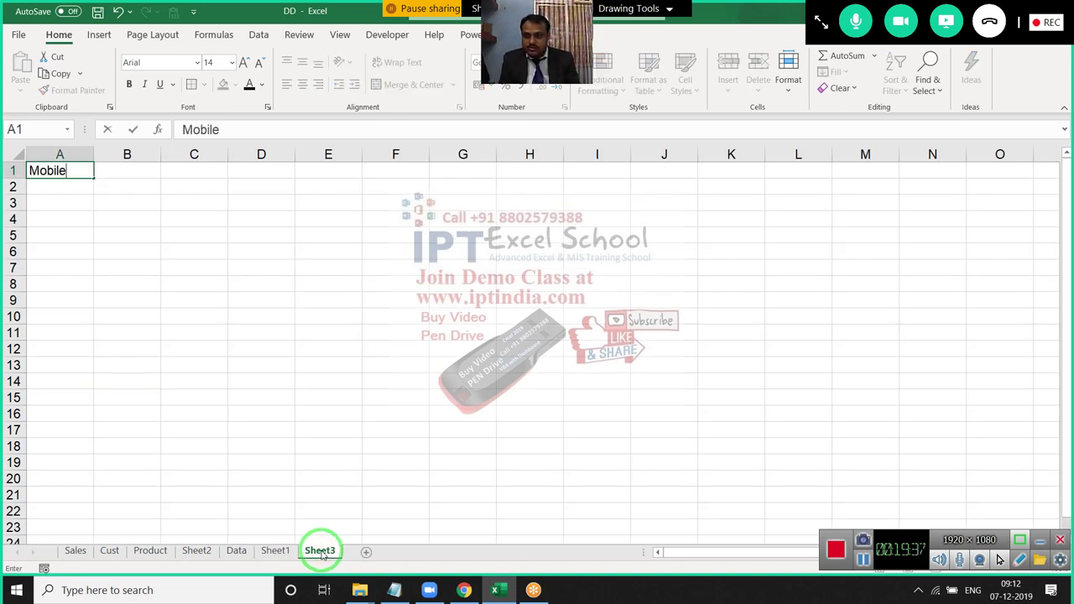
pyautogui.press('Return')
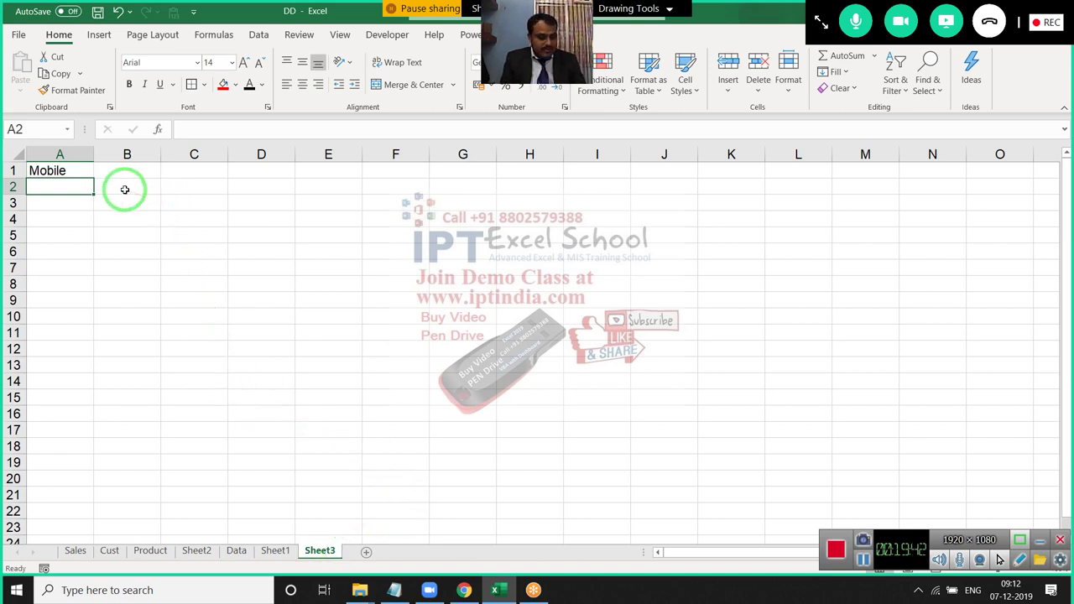
pyautogui.write('88025793')
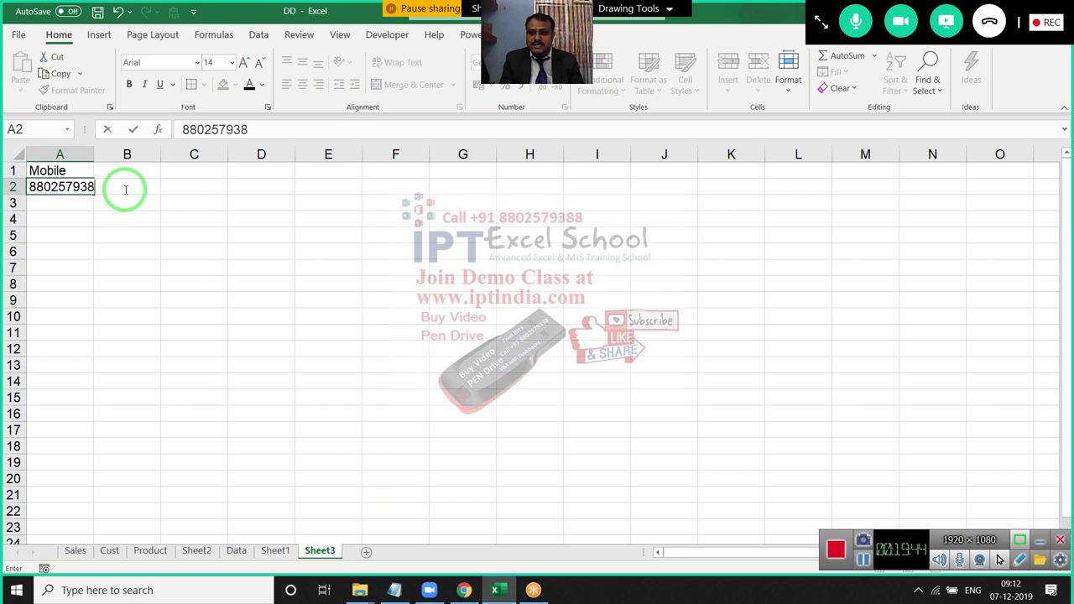
pyautogui.write('8')
pyautogui.press('Return')
pyautogui.press('Up')
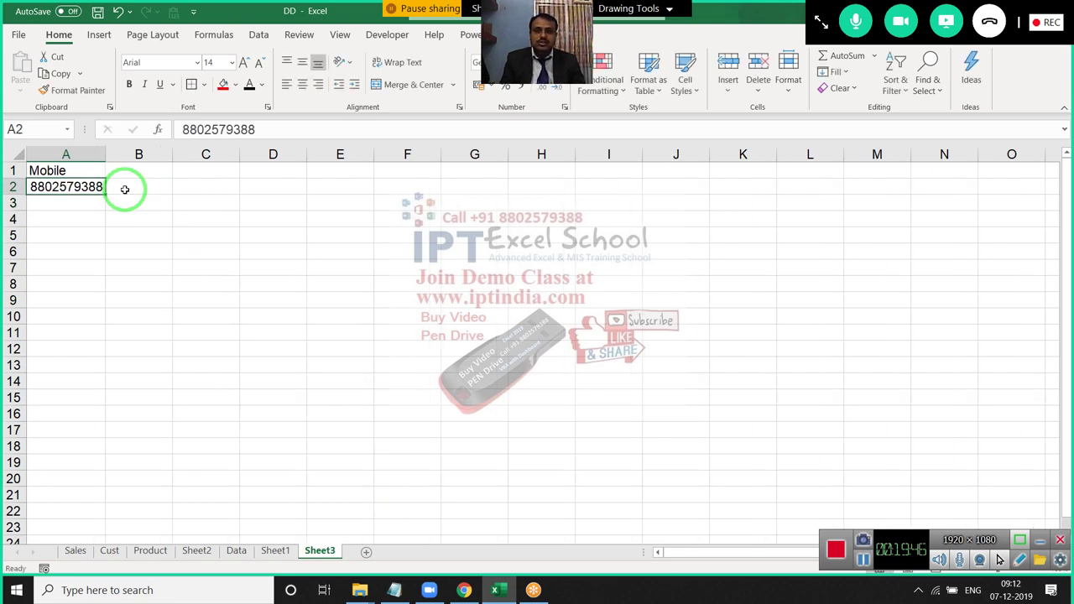
# Enter =LEN(A2) in B2, returning 10 characters.
pyautogui.click(124, 190)
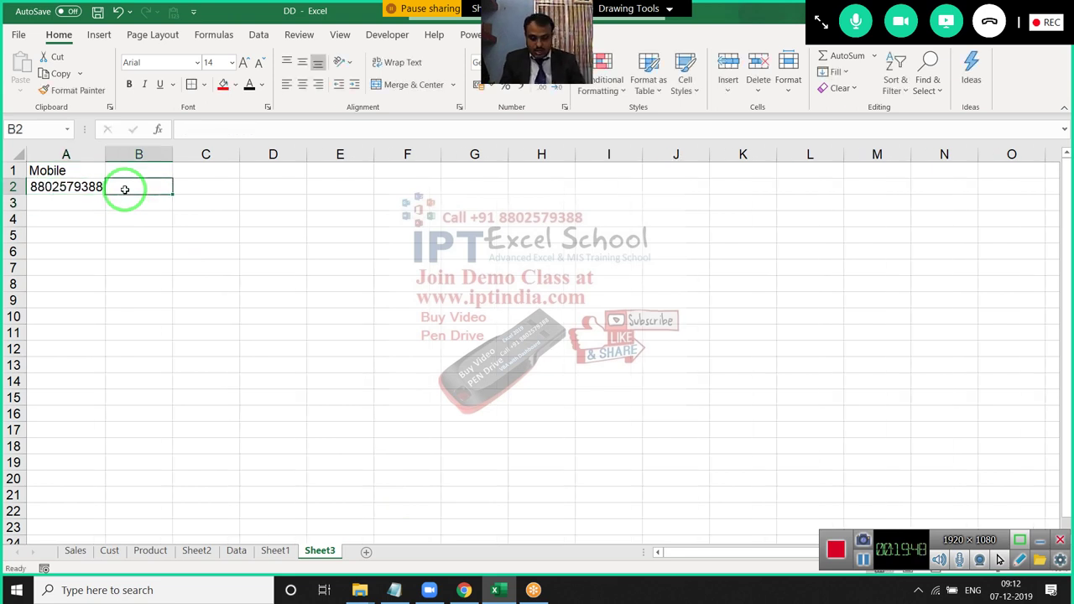
pyautogui.write('=len')
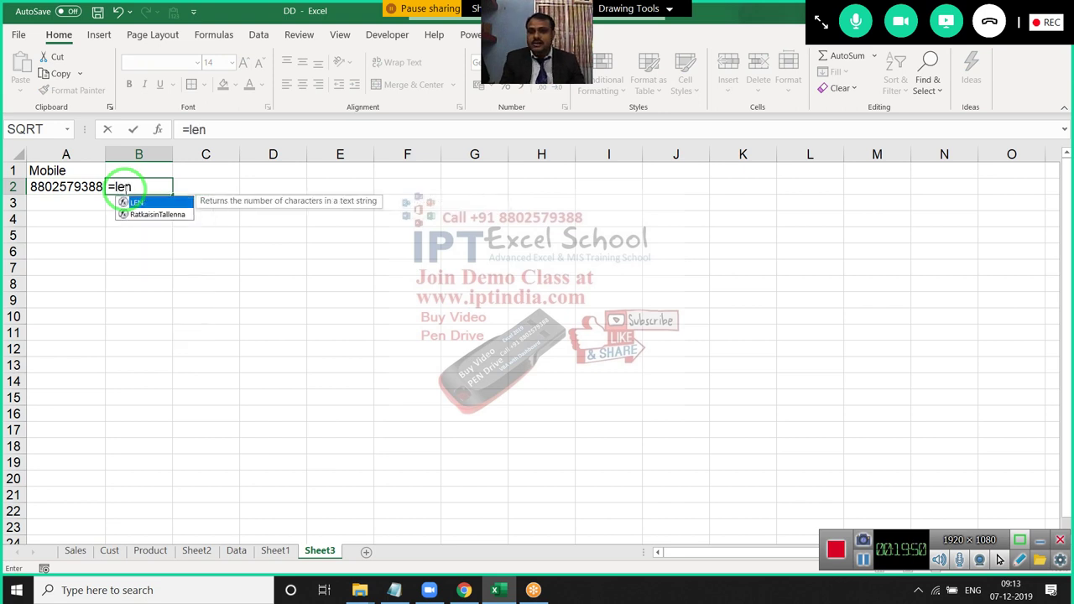
pyautogui.press('Tab')
pyautogui.press('Left')
pyautogui.press('Return')
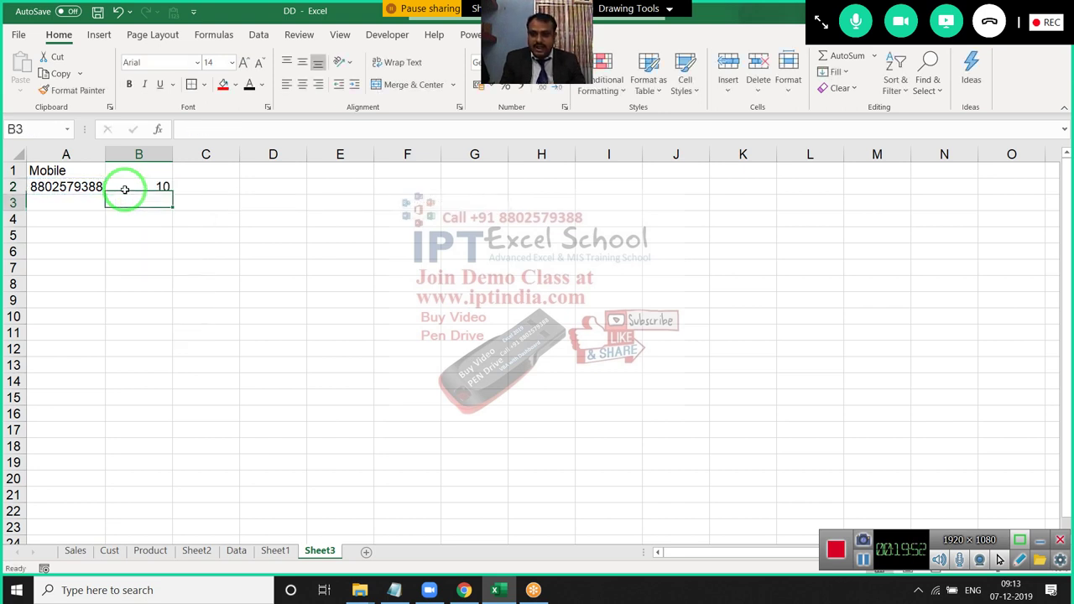
pyautogui.click(125, 190)
pyautogui.press('Left')
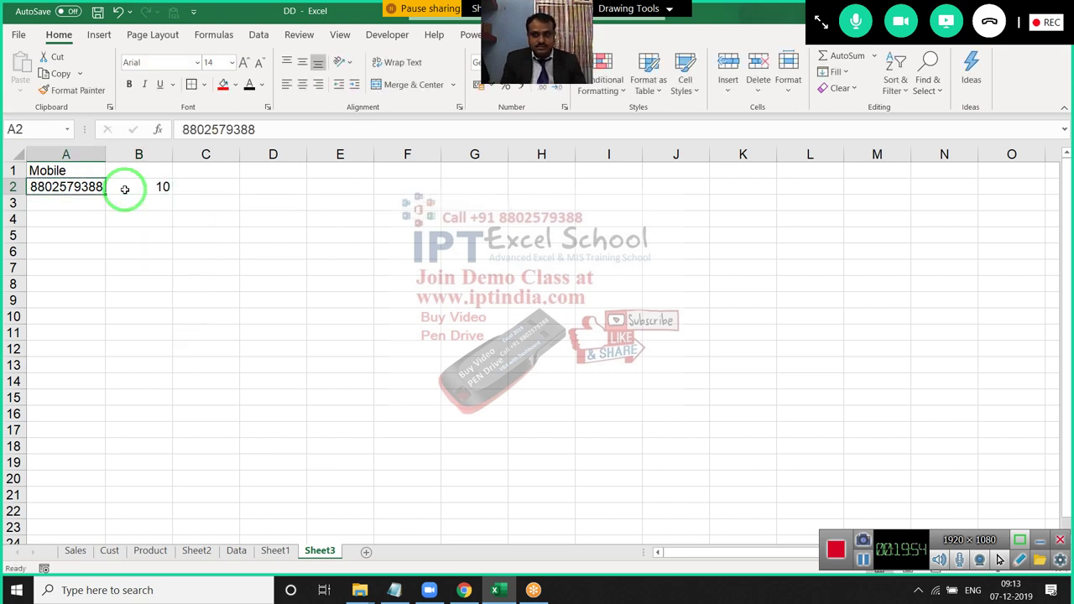
pyautogui.click(622, 90)
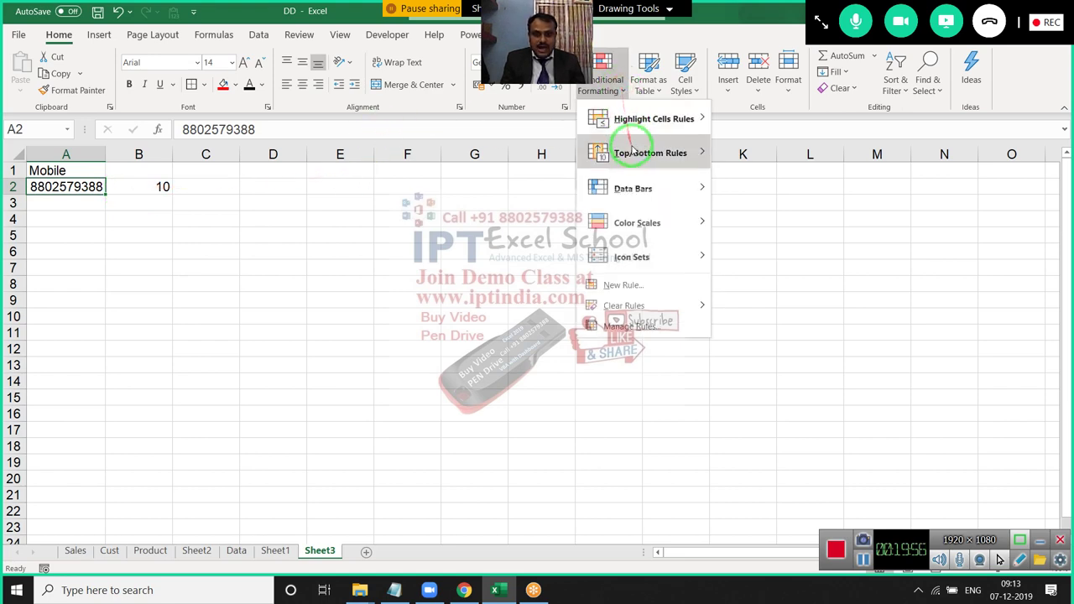
# Add a =len($A2)<>10 rule to A2 that applies a red fill.
pyautogui.click(628, 284)
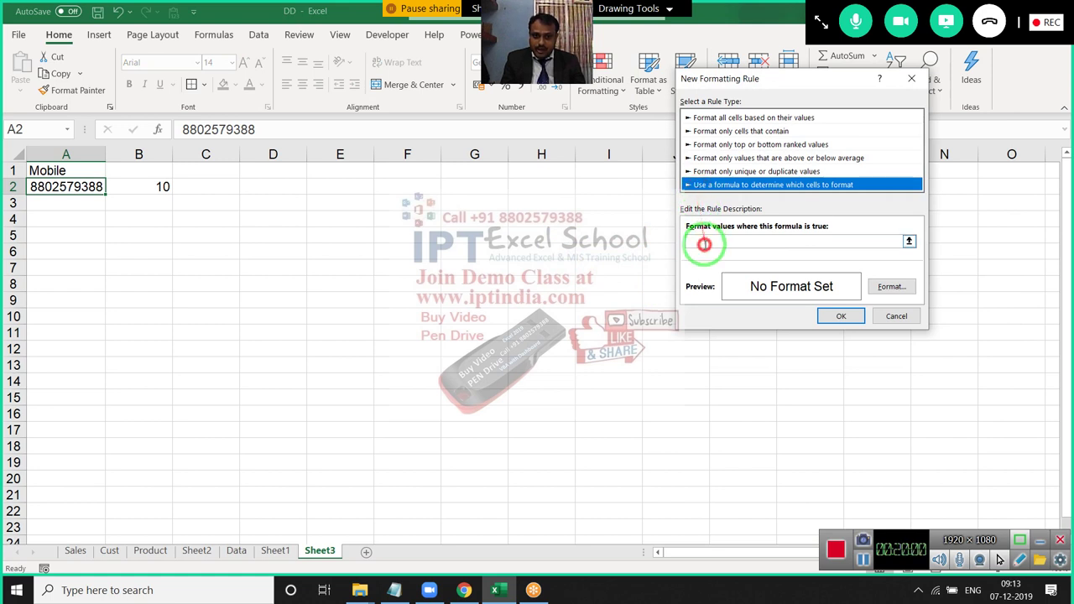
pyautogui.click(704, 244)
pyautogui.write('=len(')
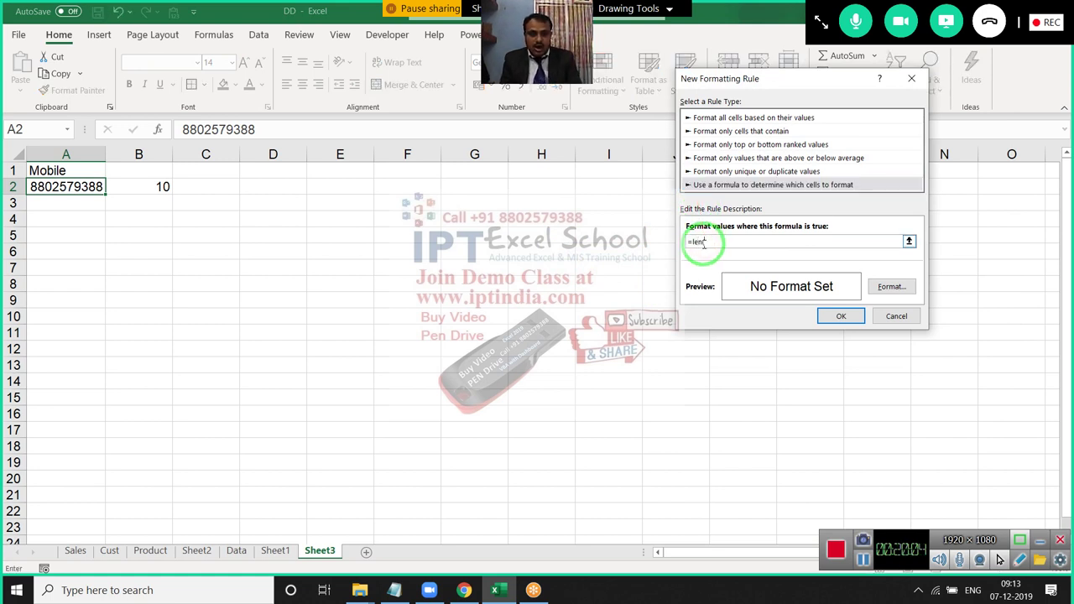
pyautogui.click(88, 188)
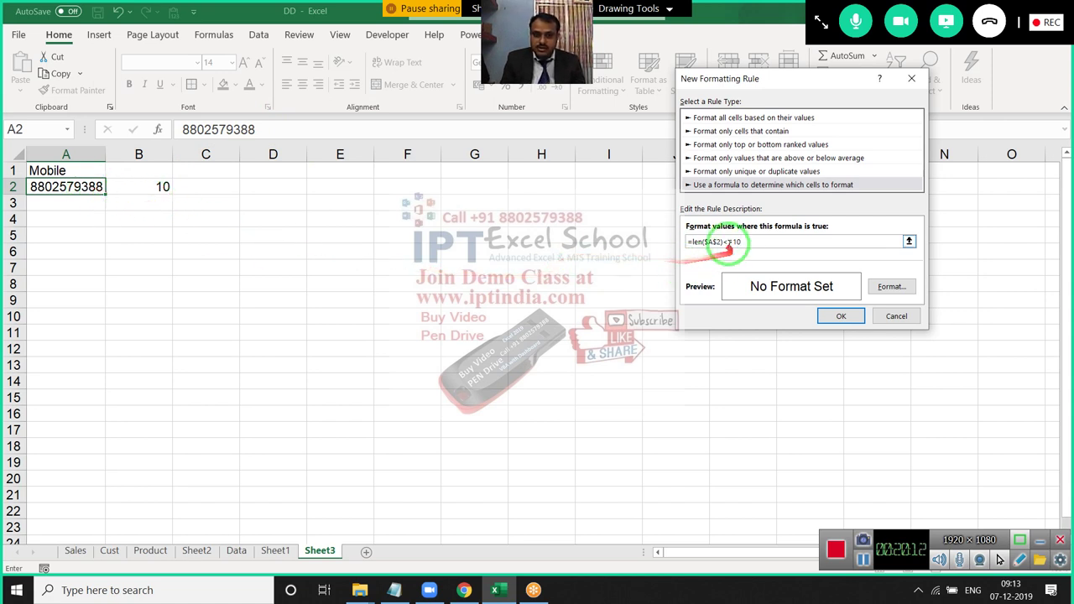
pyautogui.click(719, 241)
pyautogui.press('BackSpace')
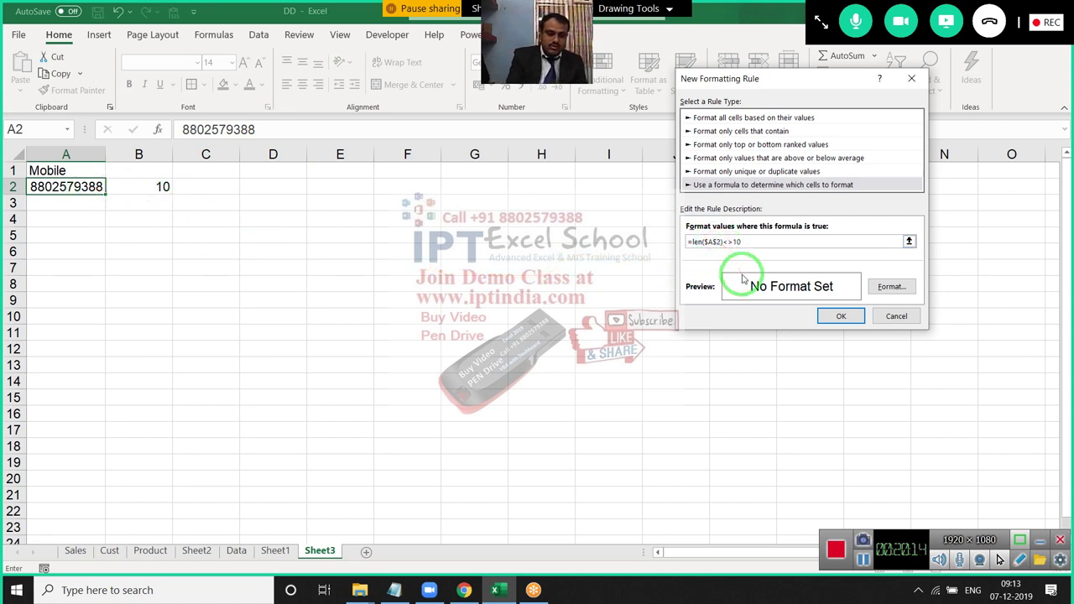
pyautogui.click(892, 286)
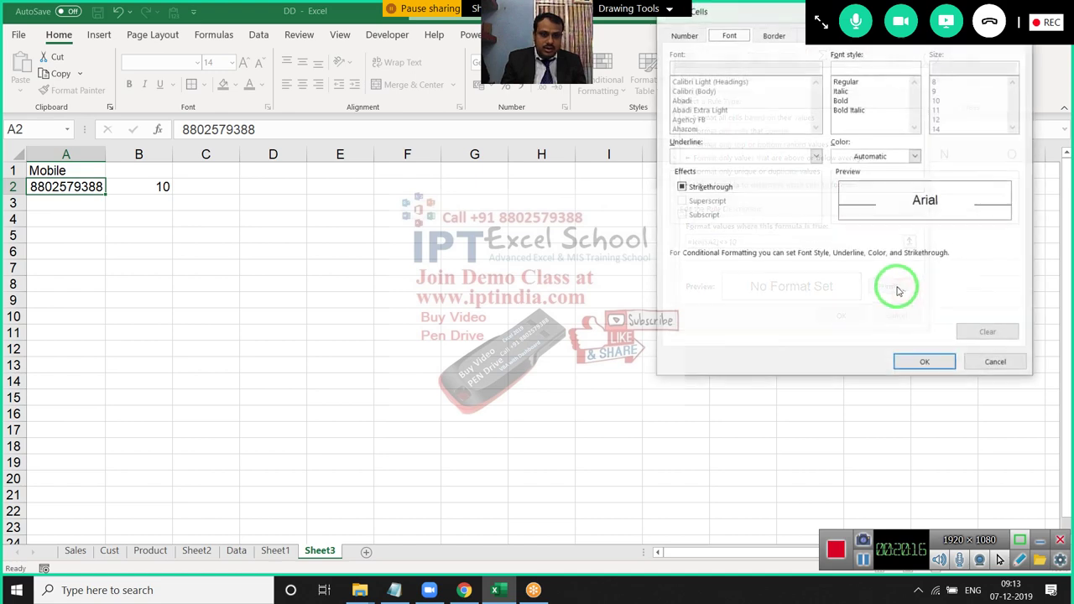
pyautogui.click(770, 35)
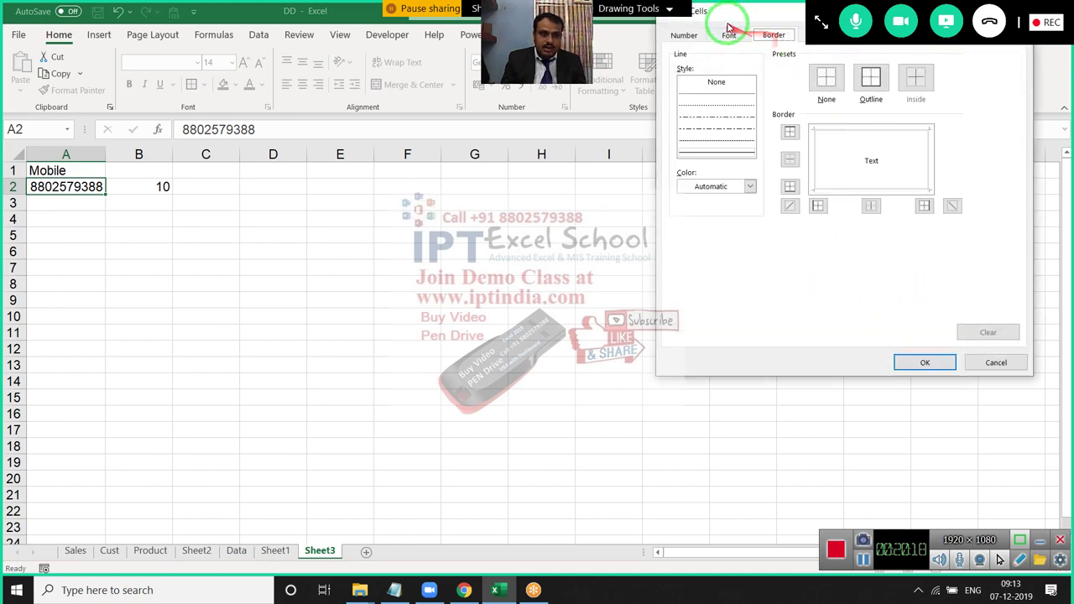
pyautogui.moveTo(725, 17); pyautogui.dragTo(658, 70)
pyautogui.click(751, 87)
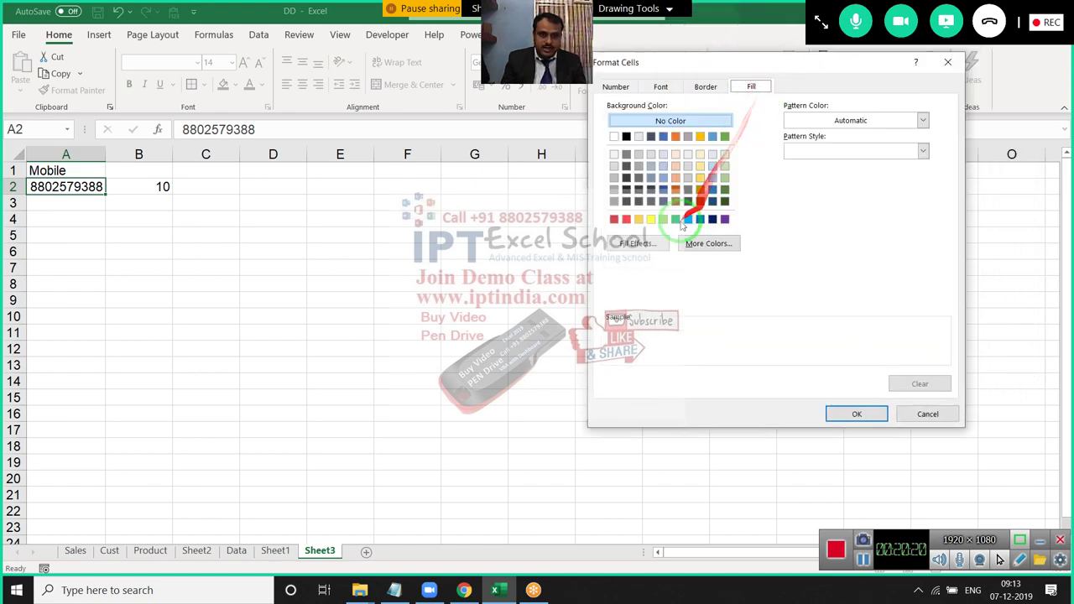
pyautogui.click(626, 219)
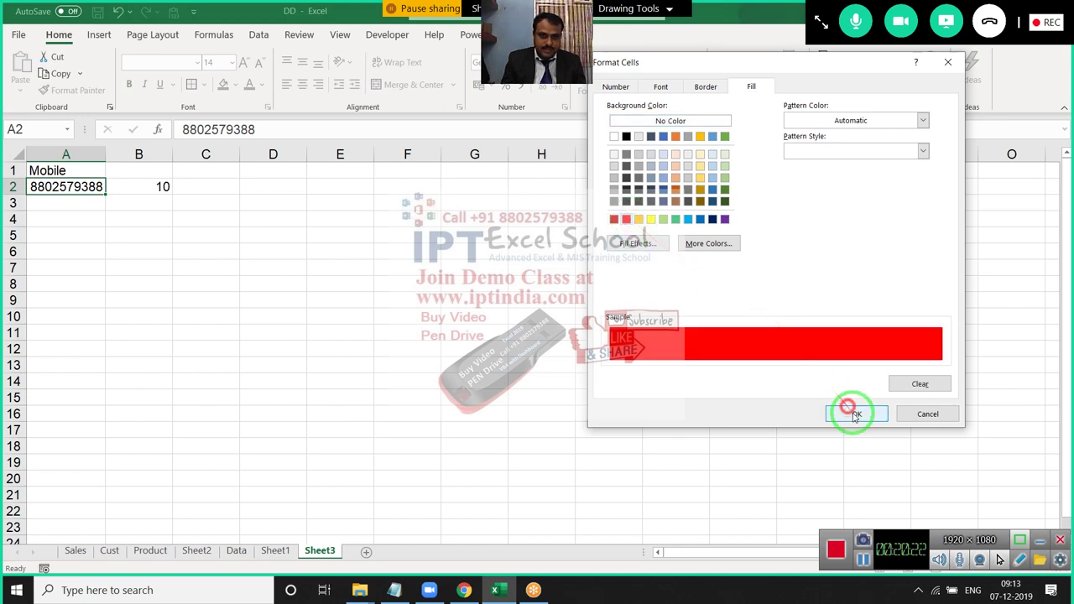
pyautogui.click(855, 414)
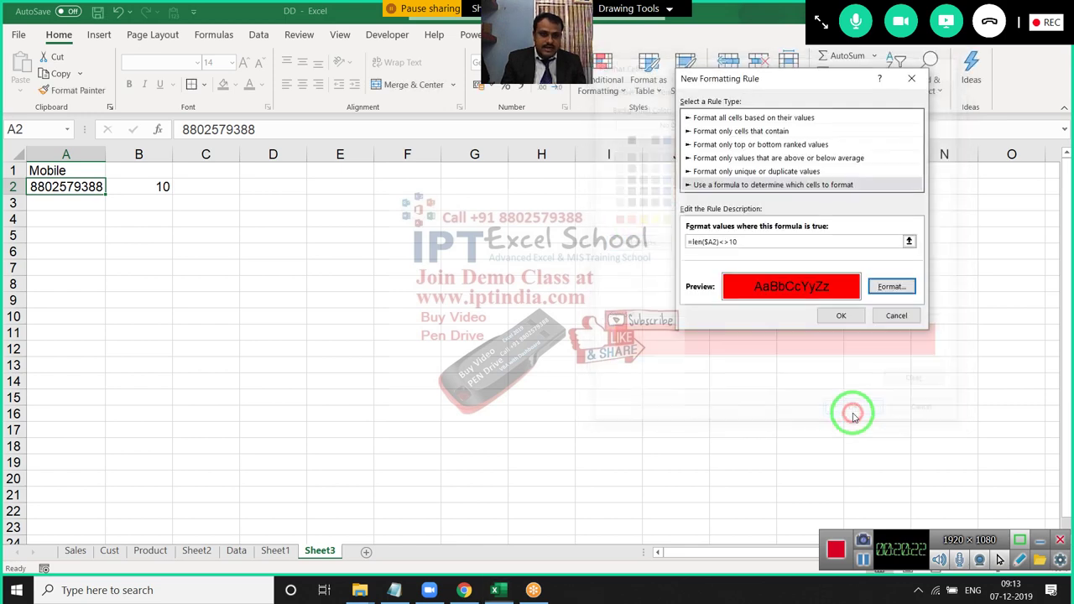
pyautogui.click(840, 315)
# Paint A2's length rule onto A3:A11, turning them red.
pyautogui.click(71, 90)
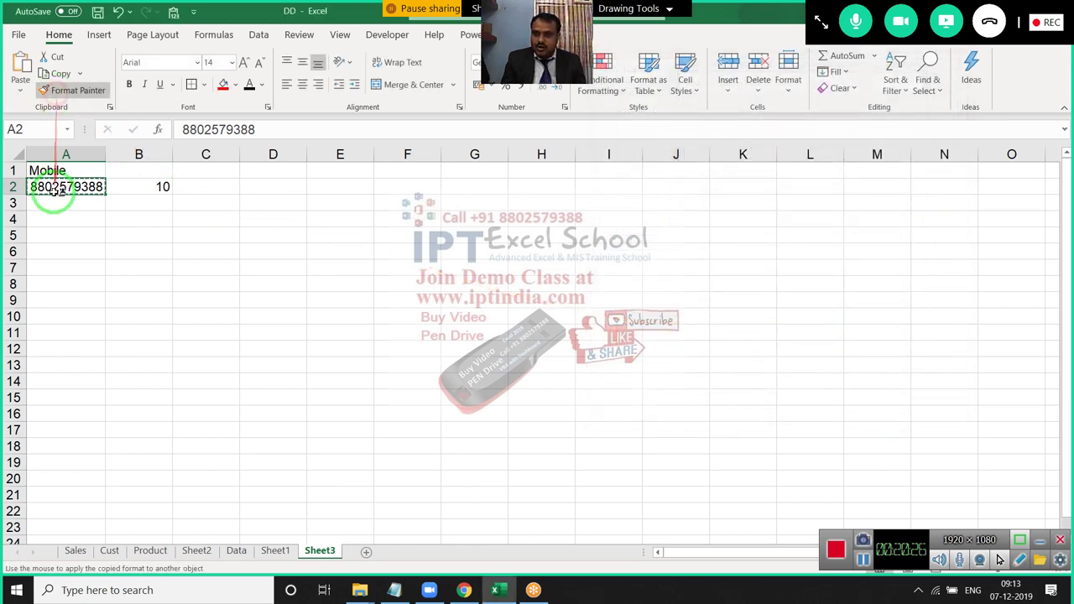
pyautogui.moveTo(53, 211); pyautogui.dragTo(46, 333)
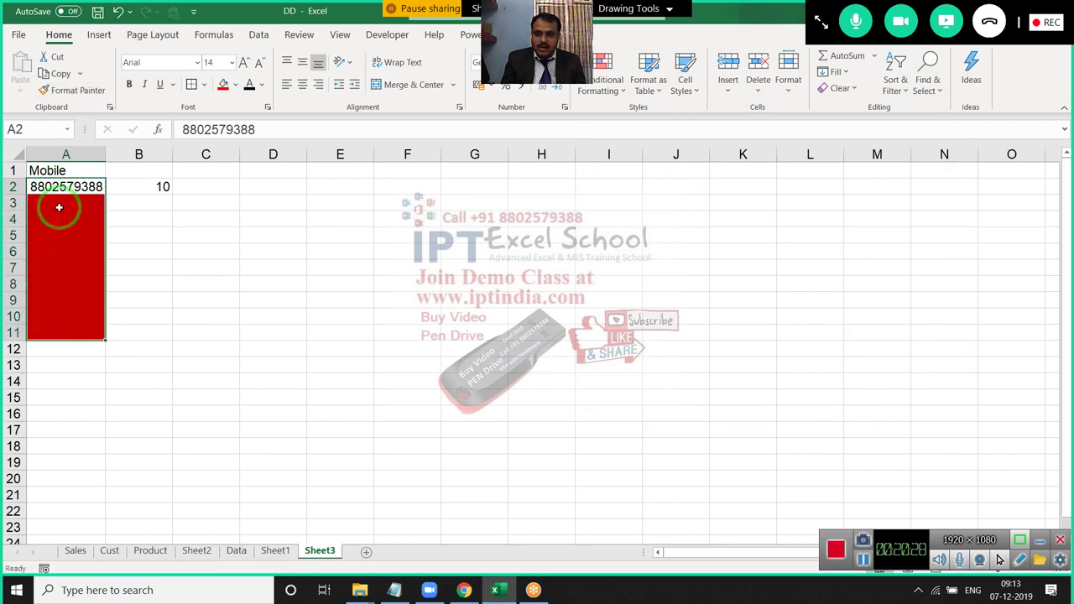
pyautogui.moveTo(59, 206); pyautogui.dragTo(64, 332)
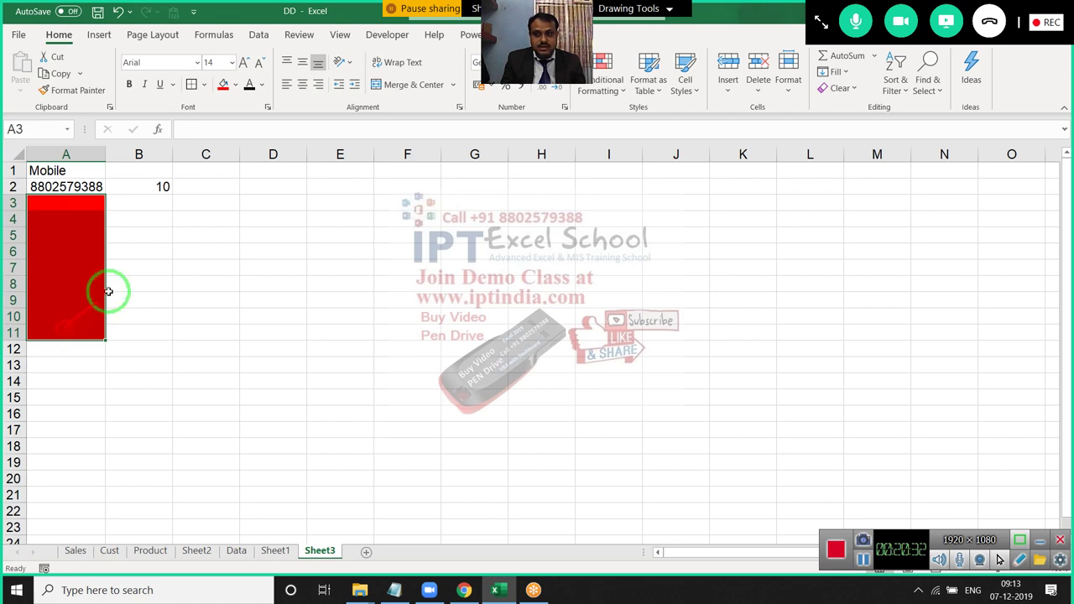
# Copy the LEN formula down into B3 with Ctrl+D, showing 0.
pyautogui.click(149, 206)
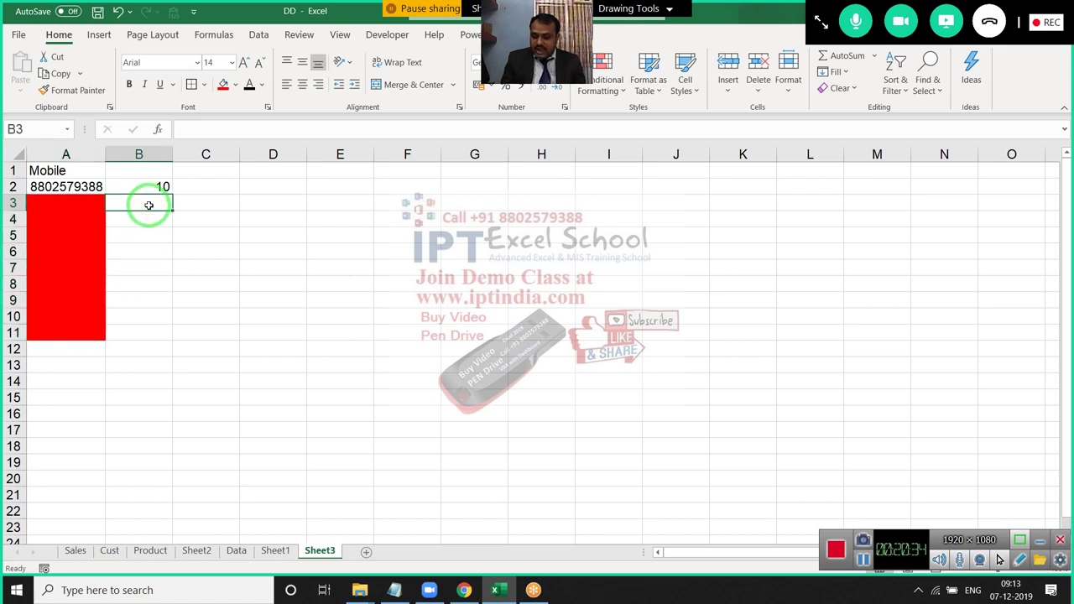
pyautogui.hotkey('ctrl', 'd')
pyautogui.doubleClick(146, 205)
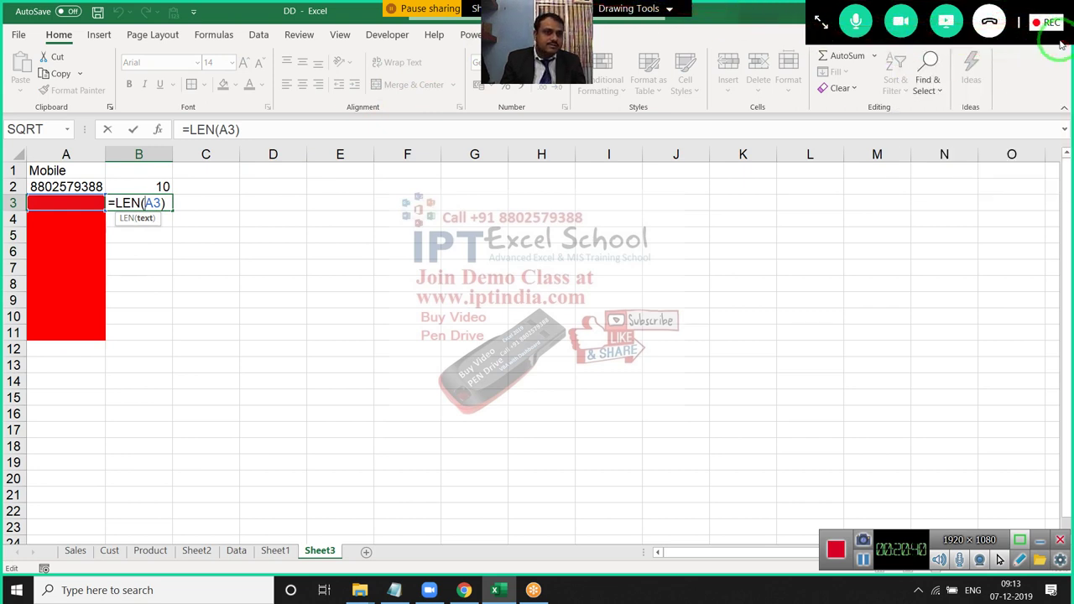
pyautogui.hotkey('ctrl', 'Return')
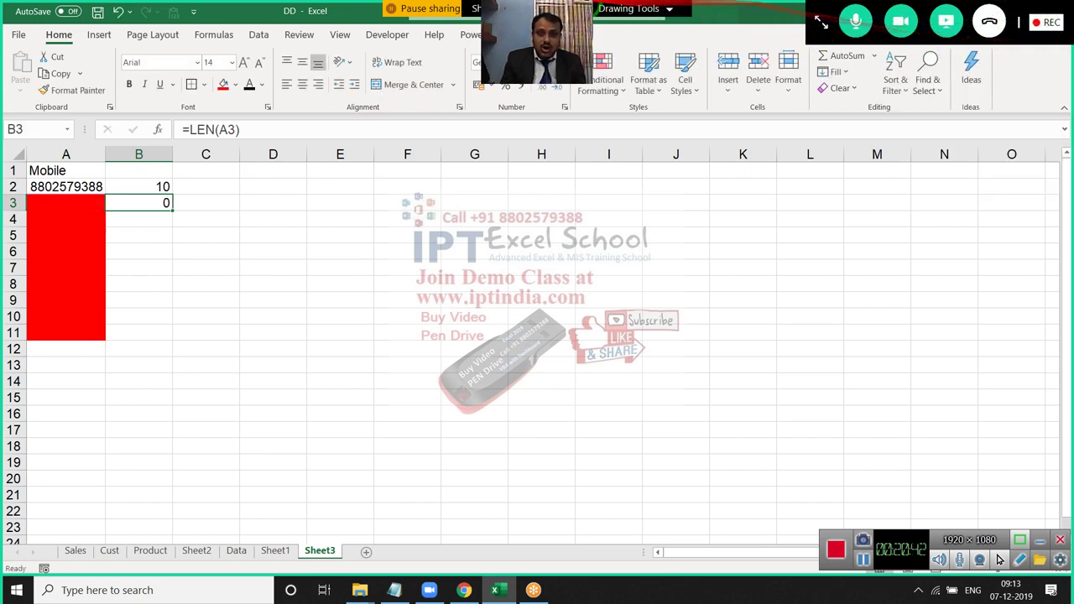
# Mute the third participant from GoToMeeting's People list and shrink the panel to its toolbar.
pyautogui.click(821, 23)
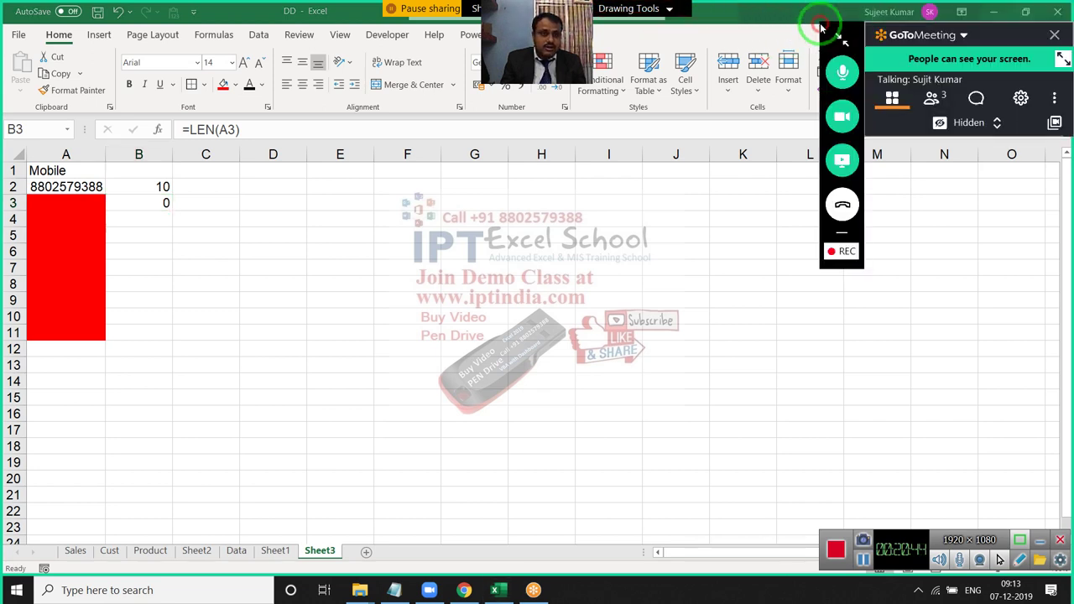
pyautogui.click(935, 99)
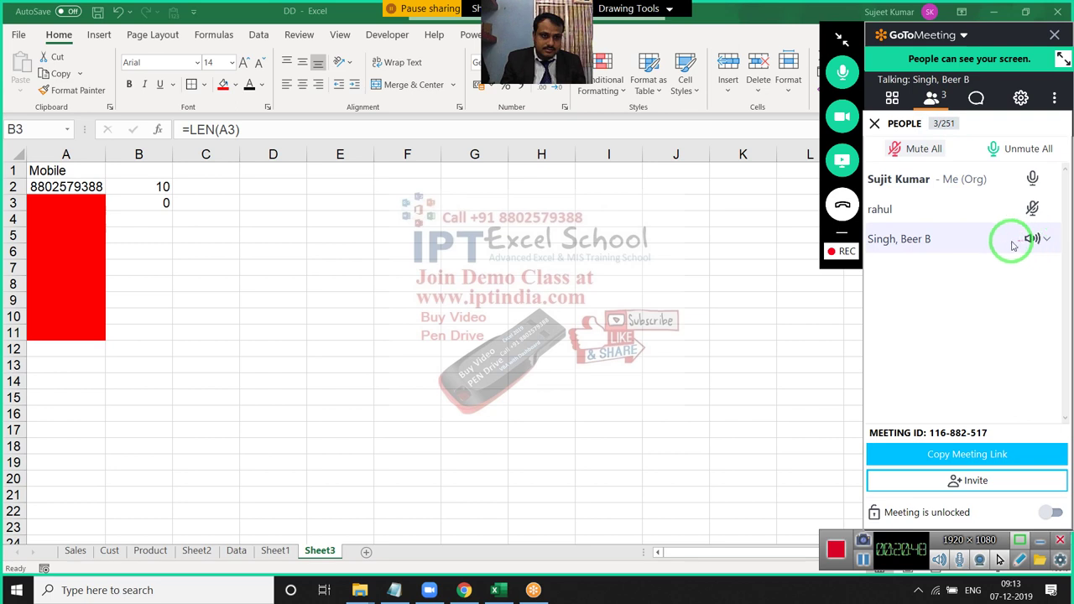
pyautogui.click(1033, 239)
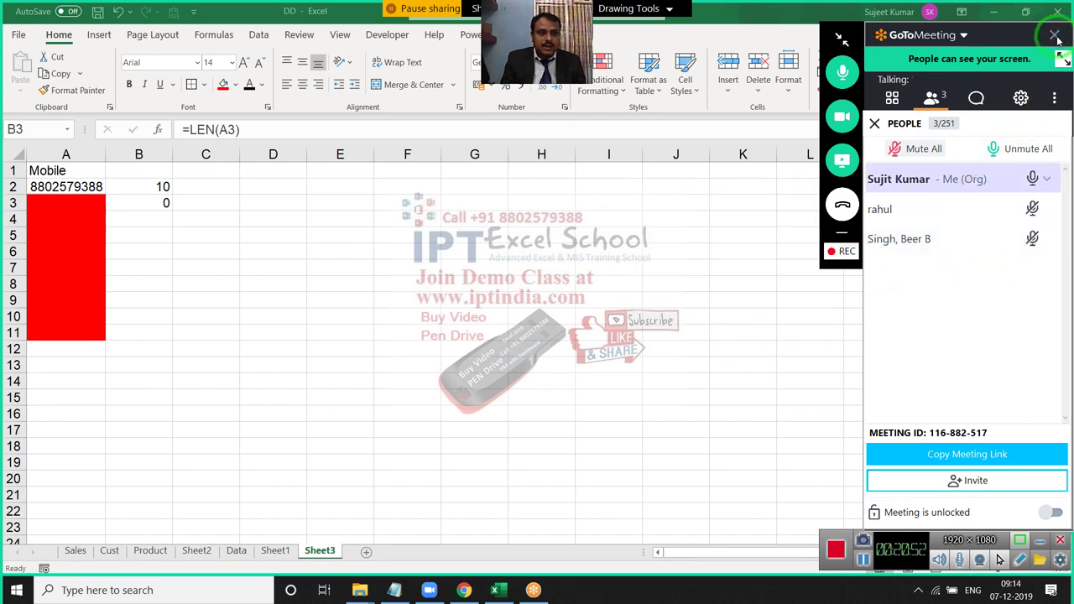
pyautogui.click(840, 36)
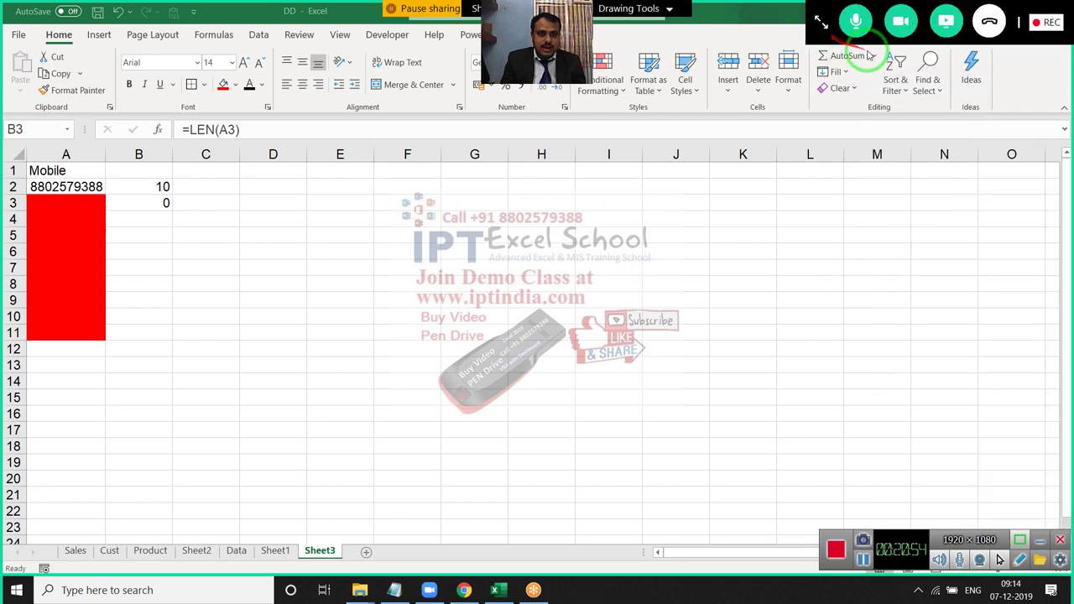
# Change the length rule to =AND(LEN($A2)<>10,LEN(A2)>0) so blanks stay unfilled.
pyautogui.click(53, 188)
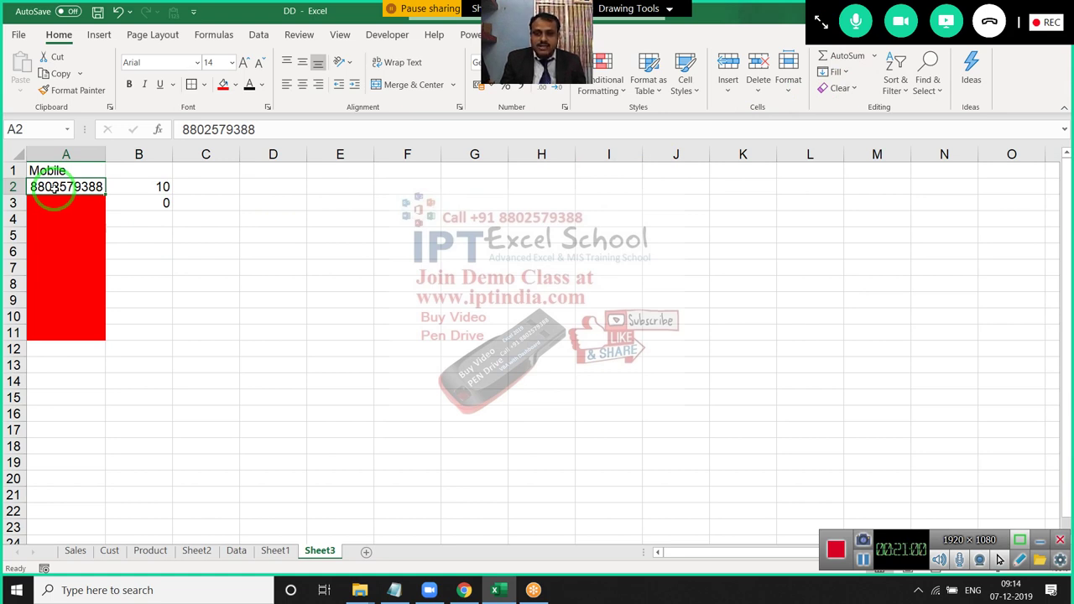
pyautogui.click(592, 91)
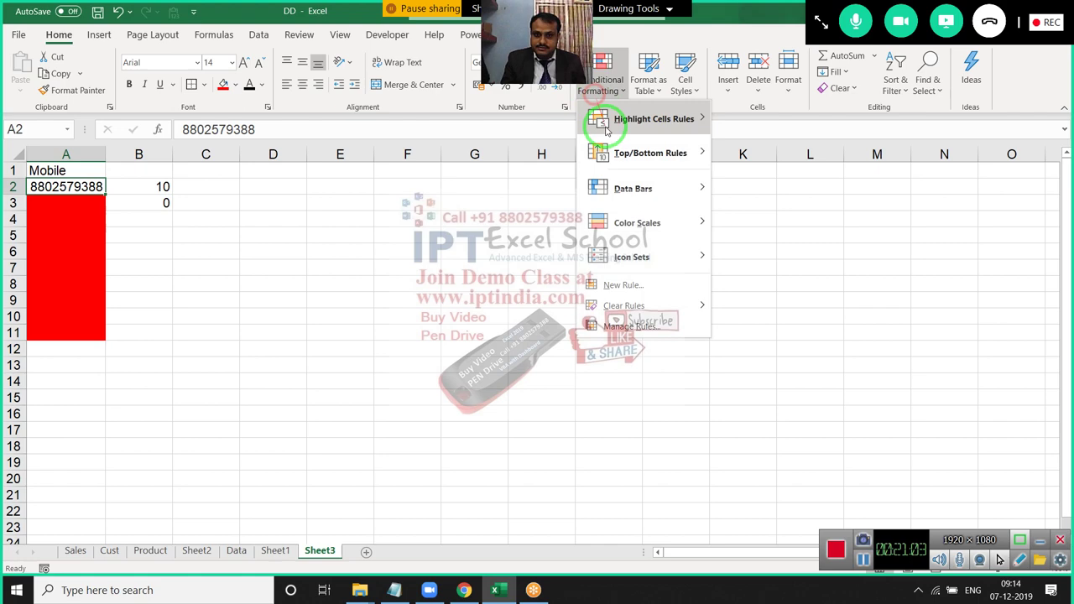
pyautogui.click(640, 327)
pyautogui.doubleClick(625, 182)
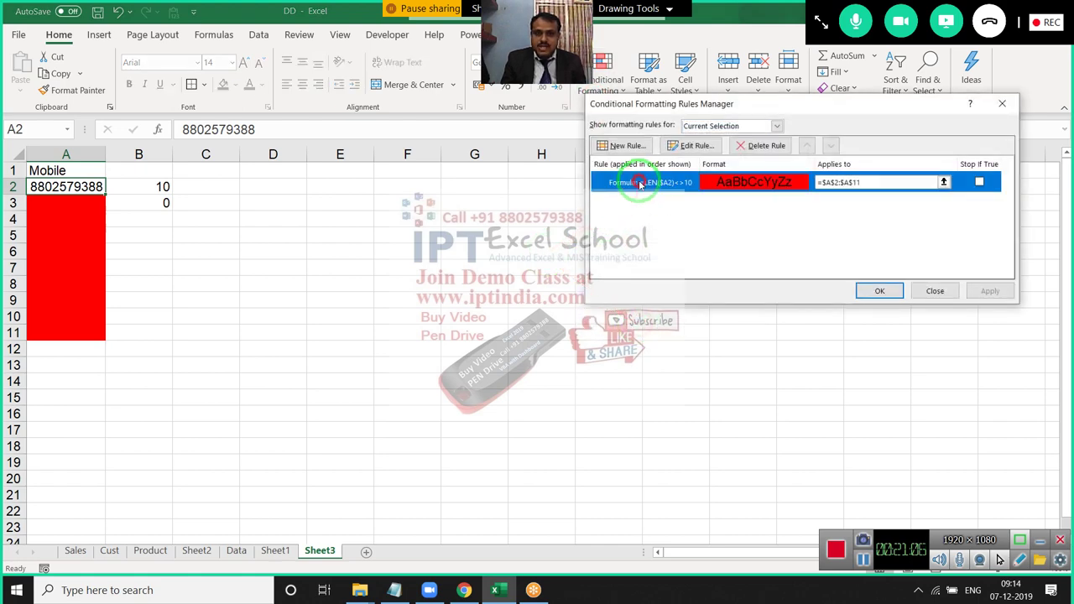
pyautogui.click(690, 242)
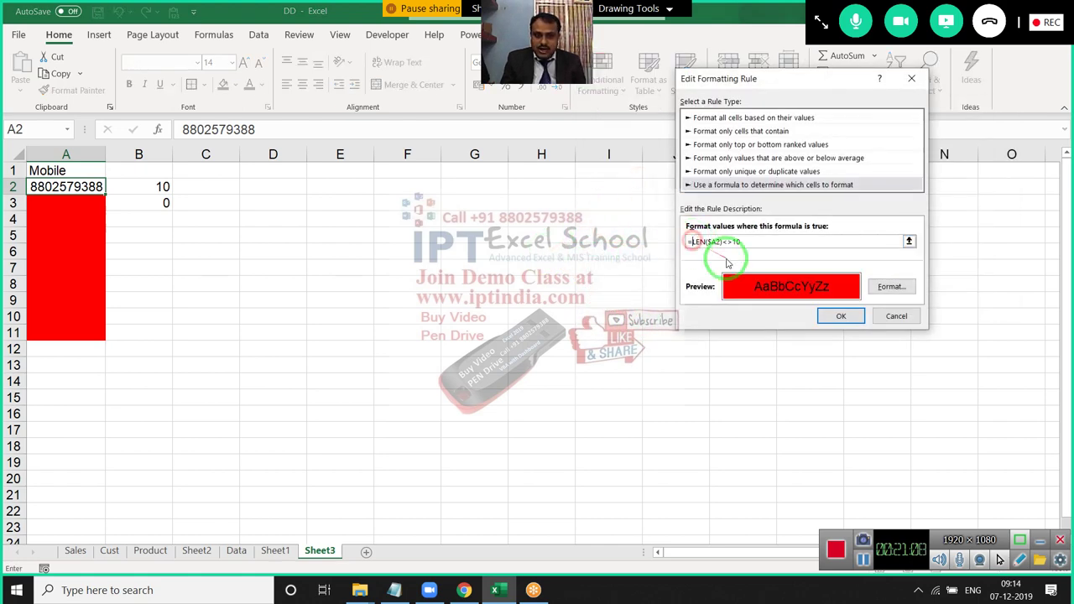
pyautogui.write('and')
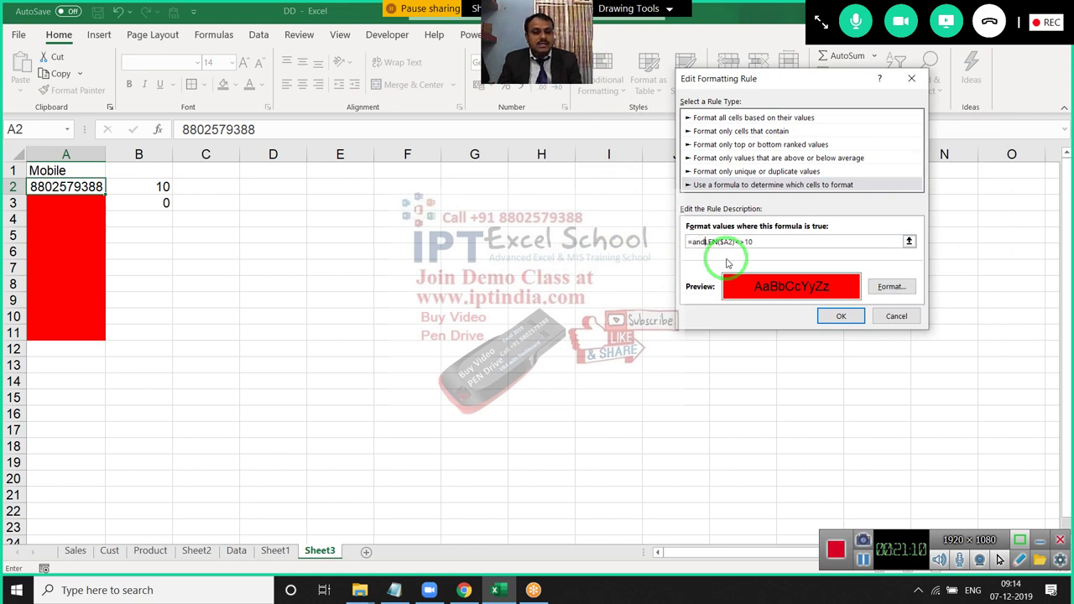
pyautogui.write('(')
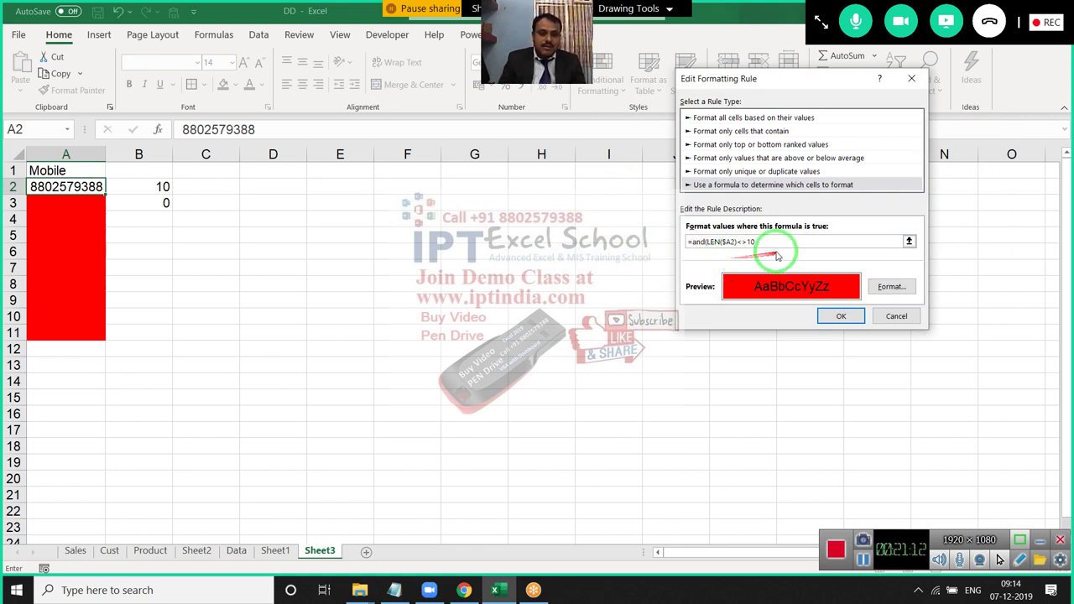
pyautogui.click(777, 241)
pyautogui.write(',len(a2)>0)')
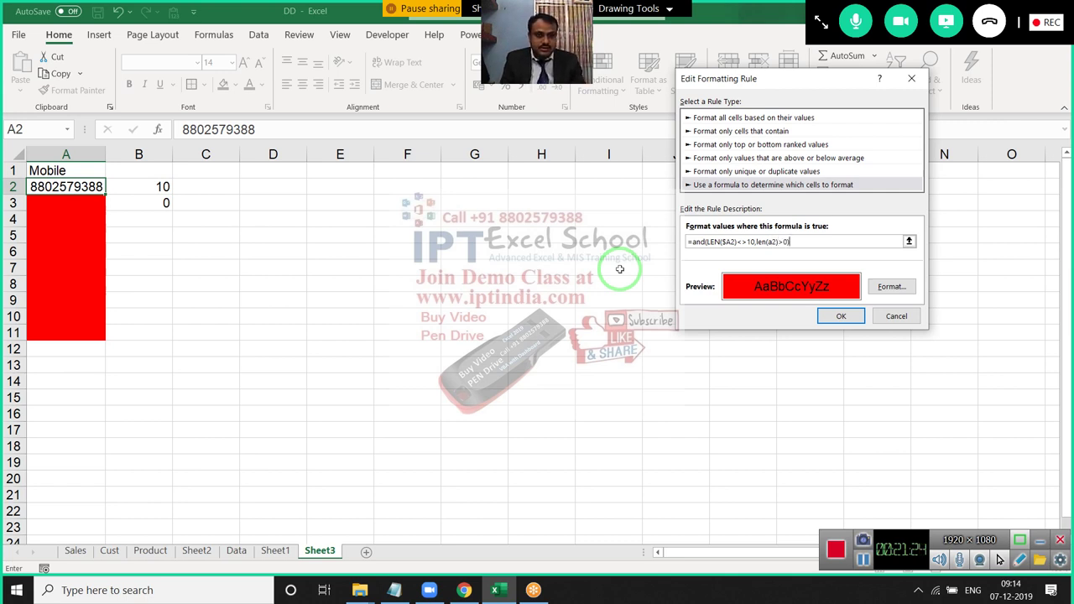
pyautogui.click(842, 316)
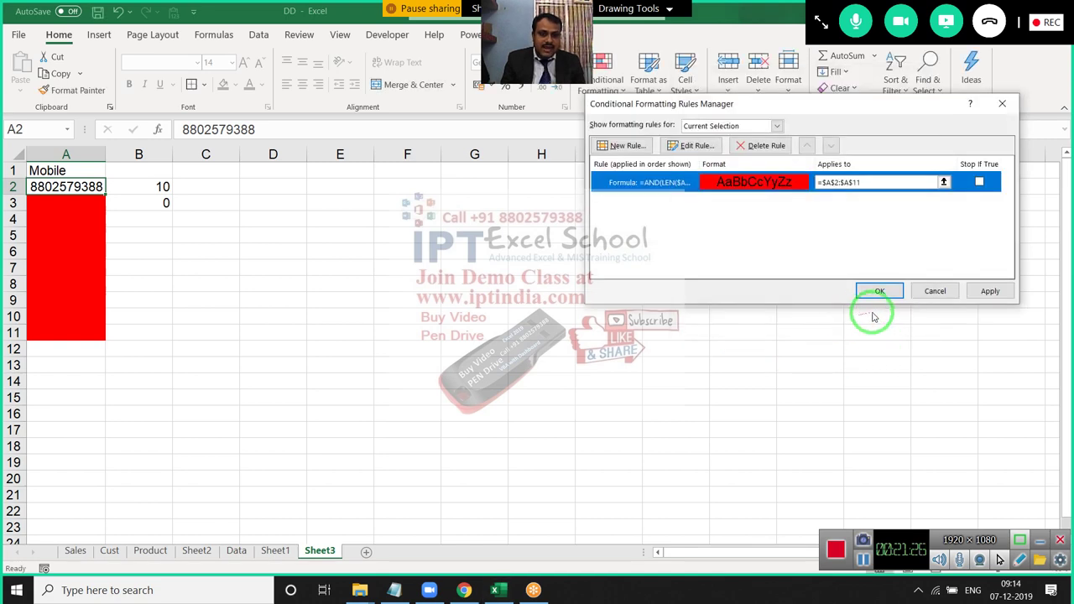
pyautogui.click(991, 291)
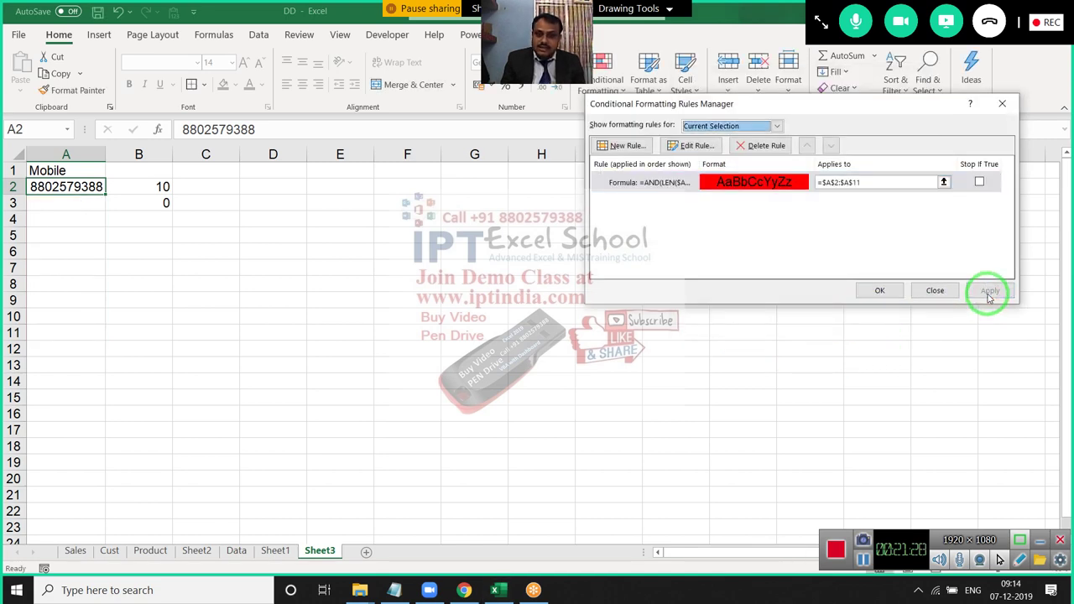
pyautogui.click(880, 290)
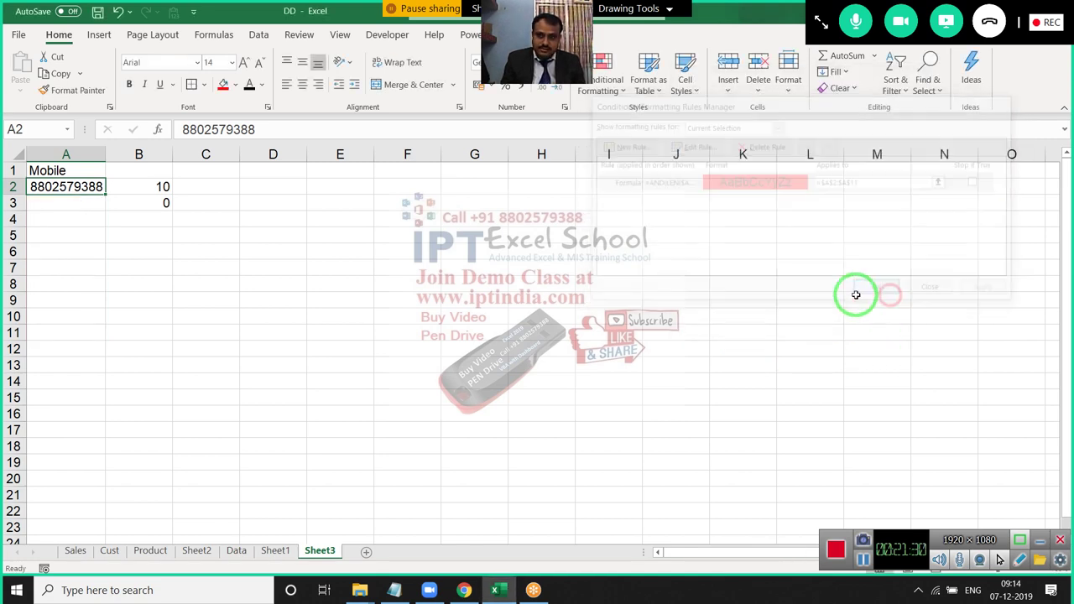
# Enter 8558 in A3, which turns red.
pyautogui.click(92, 209)
pyautogui.write('855')
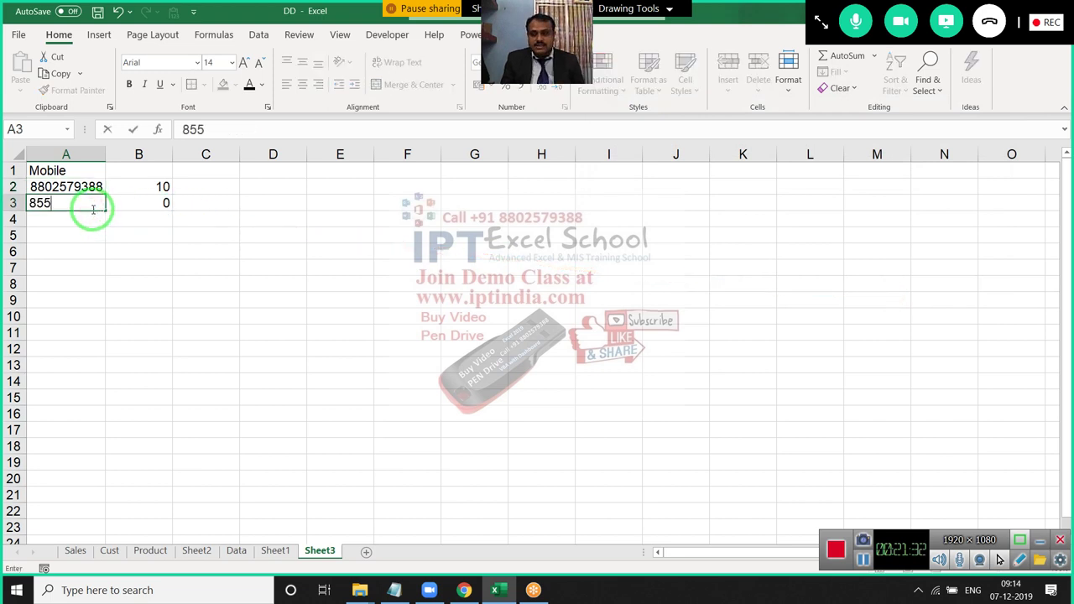
pyautogui.write('8')
pyautogui.press('Return')
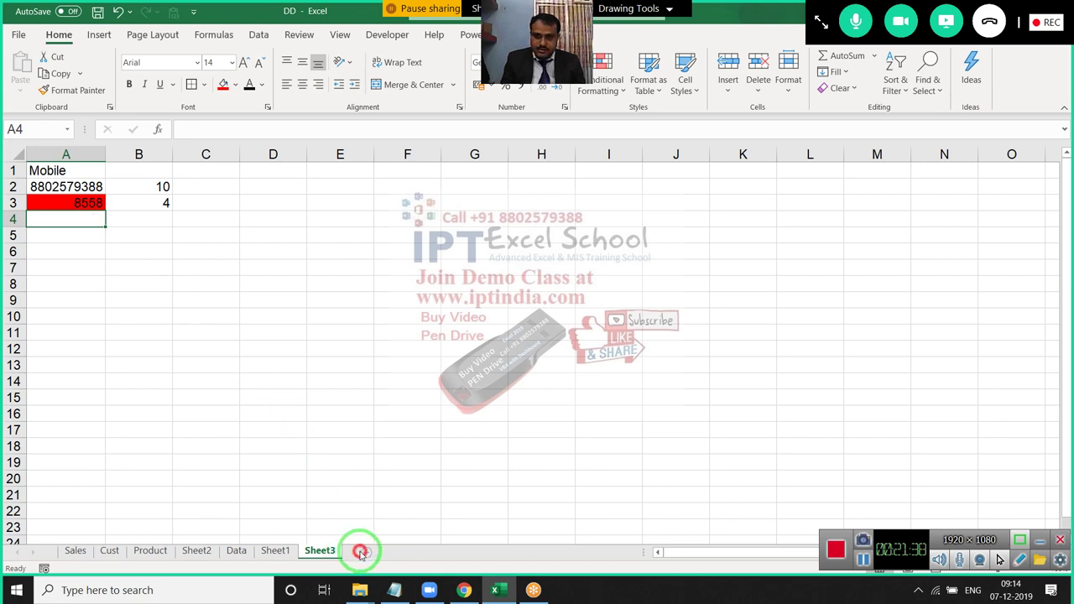
# Add Sheet4 and fill dates 01-Dec to 24-Dec across A4:X4.
pyautogui.click(360, 552)
pyautogui.write('8/')
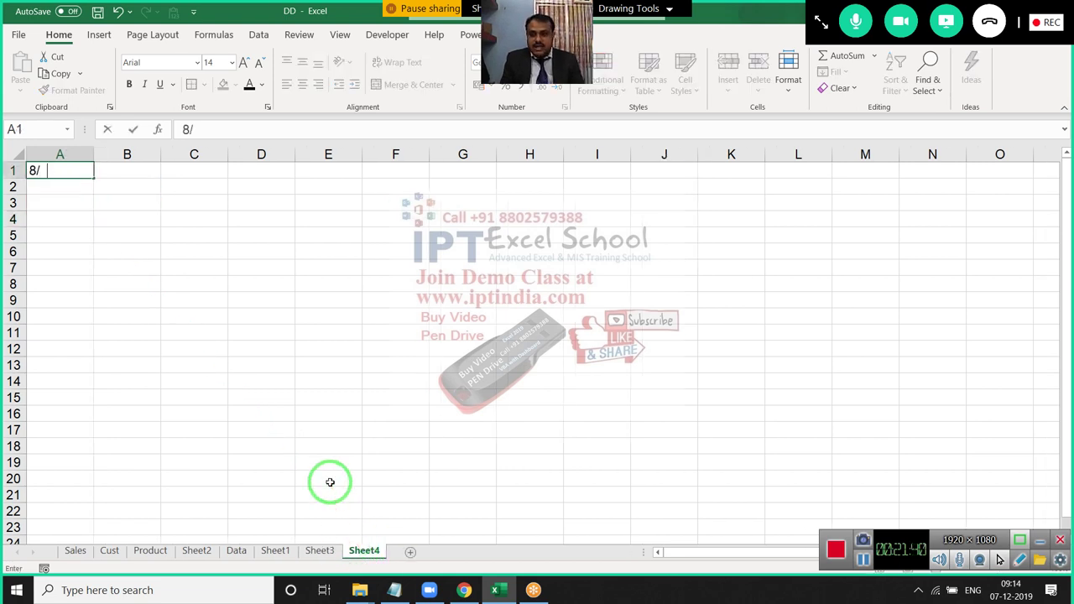
pyautogui.press('Escape')
pyautogui.write('1/1')
pyautogui.press('Return')
pyautogui.press('Up')
pyautogui.press('Delete')
pyautogui.press('Down')
pyautogui.press('Down')
pyautogui.press('Down')
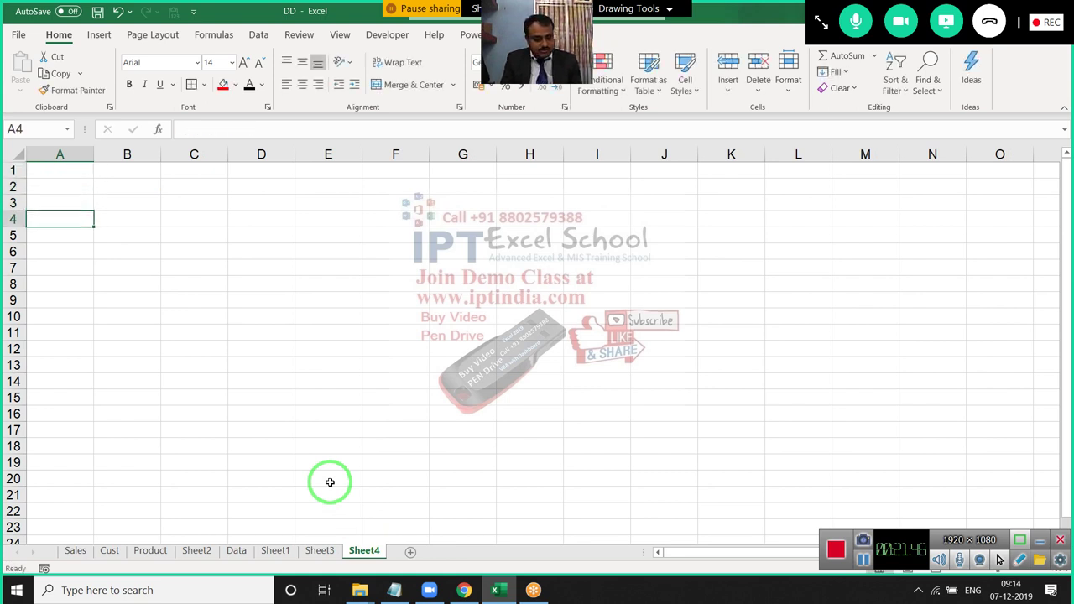
pyautogui.write('18')
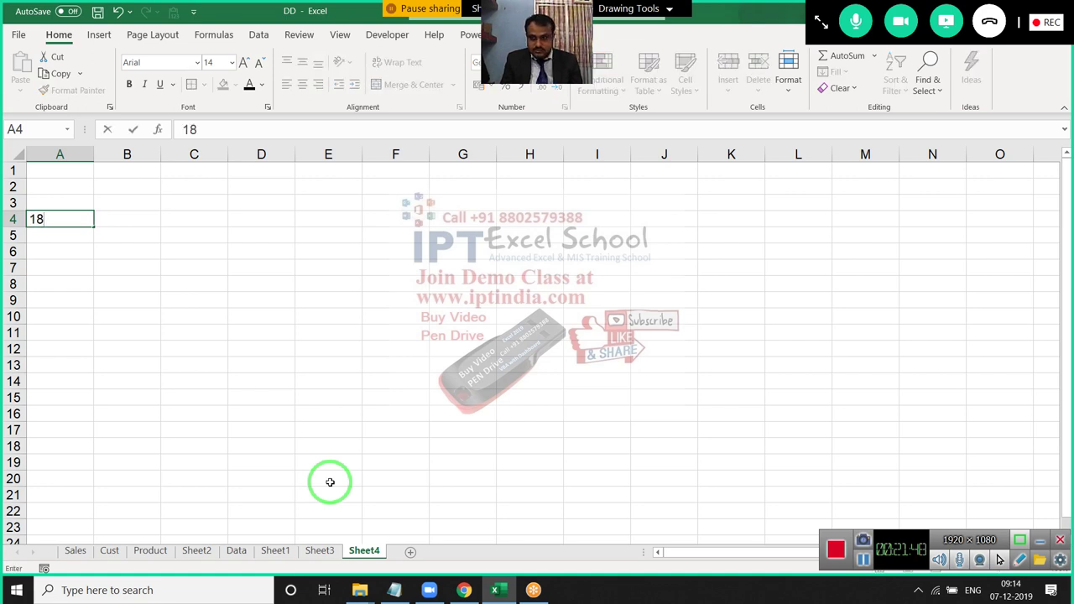
pyautogui.press('Escape')
pyautogui.write('1/1')
pyautogui.hotkey('ctrl', 'Return')
pyautogui.press('Right')
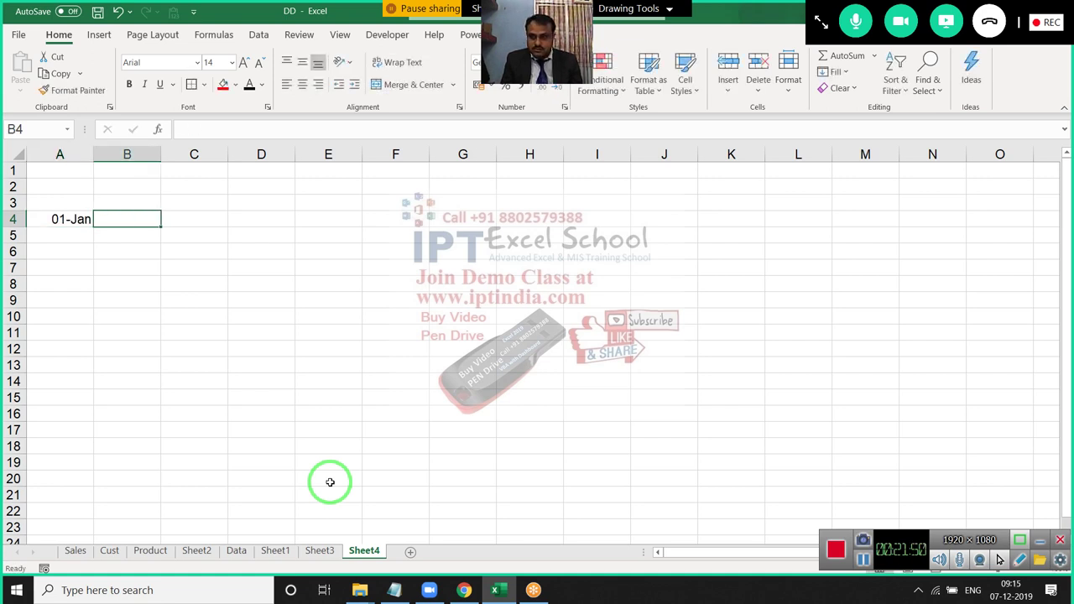
pyautogui.press('Left')
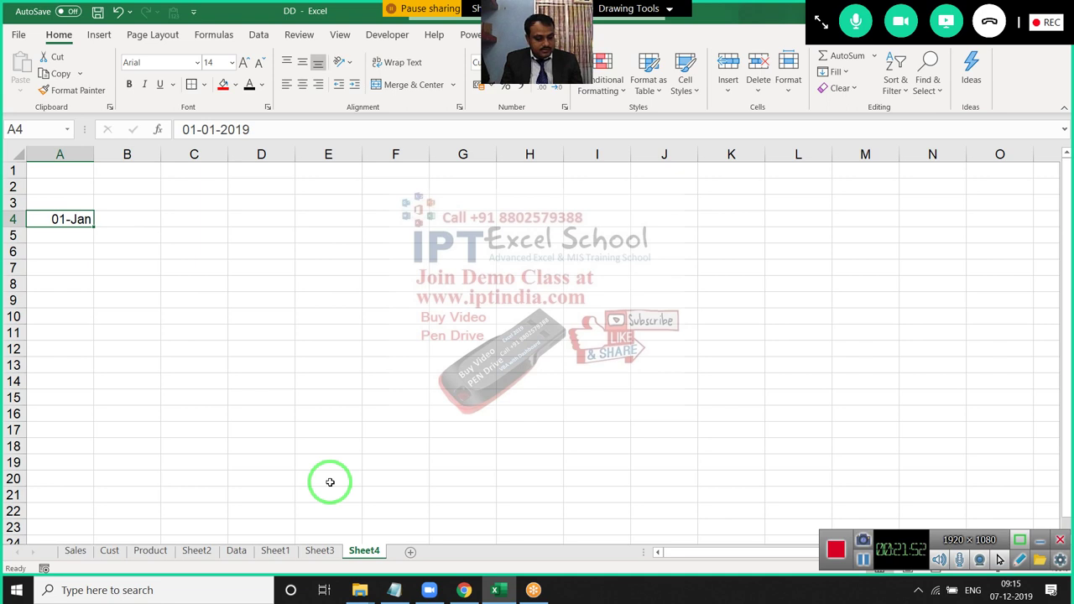
pyautogui.write('1-12')
pyautogui.press('Return')
pyautogui.press('Up')
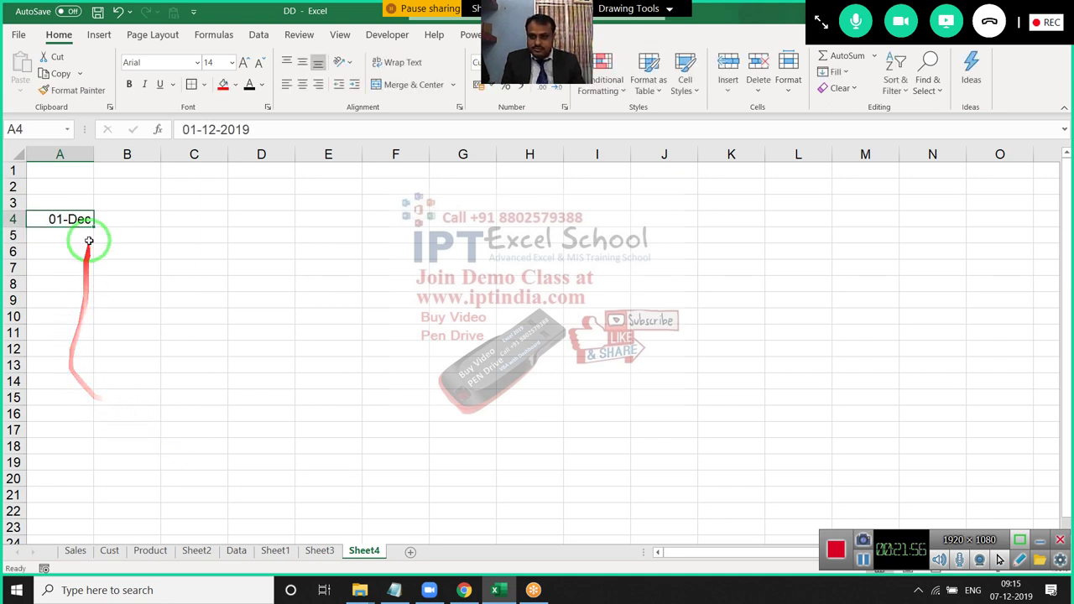
pyautogui.moveTo(94, 225)
pyautogui.mouseDown()
pyautogui.moveTo(245, 251)
pyautogui.moveTo(204, 204)
pyautogui.mouseUp()
# Enter =TEXT(A4,"DDD") in A3 and fill it across A3:X3 for weekday names.
pyautogui.press('Up')
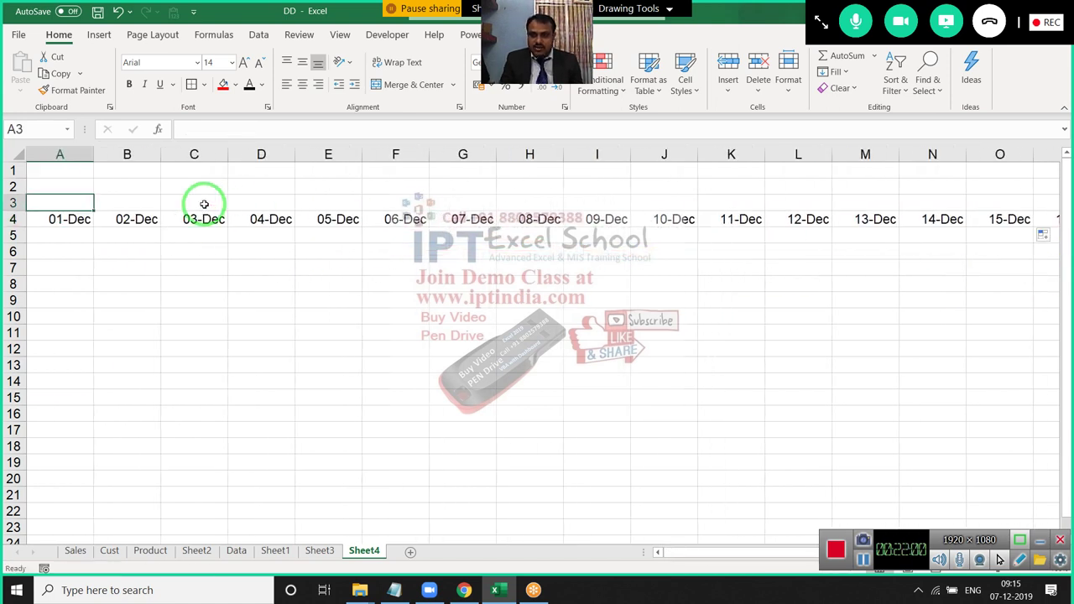
pyautogui.write('=')
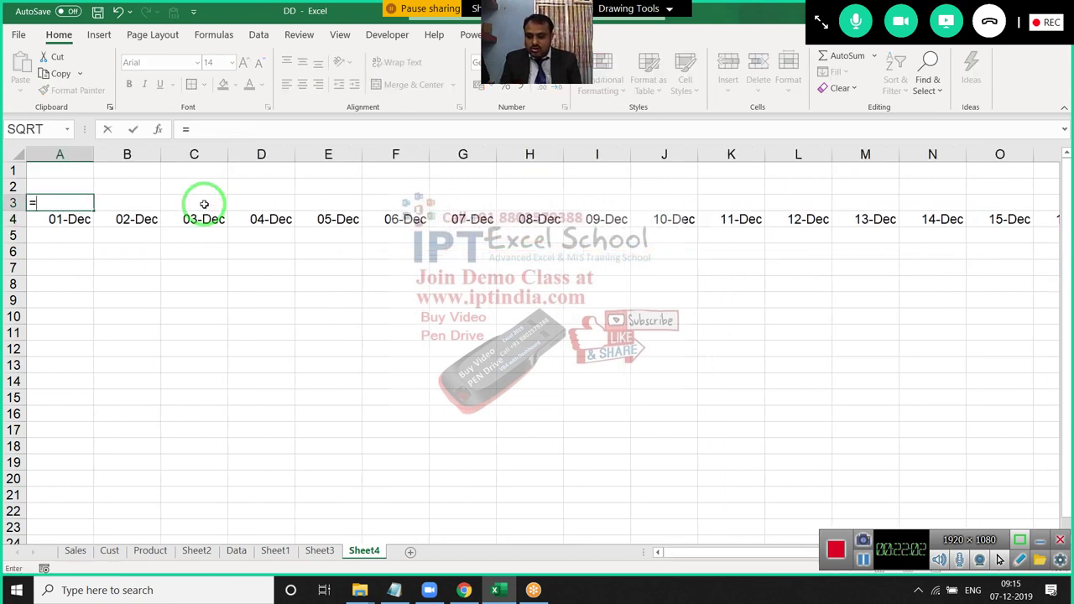
pyautogui.write('te')
pyautogui.press('Tab')
pyautogui.press('Down')
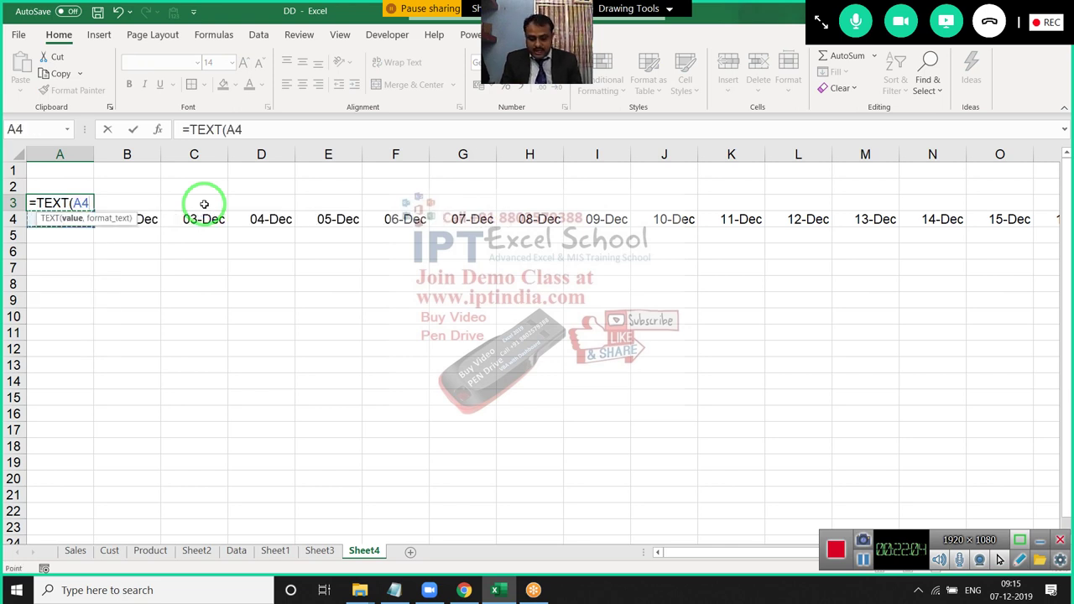
pyautogui.write(',"DDD')
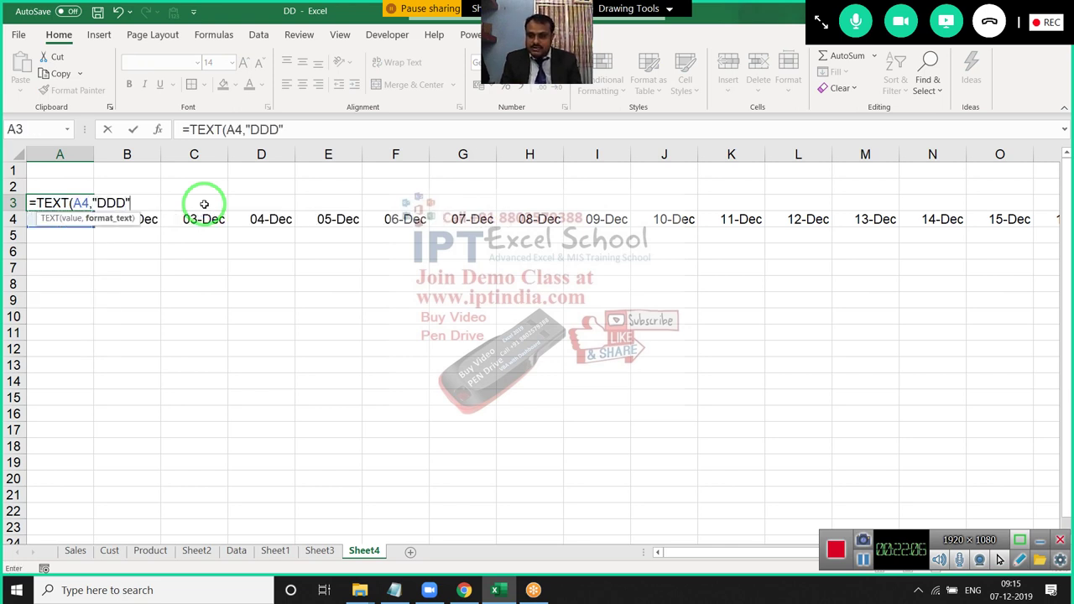
pyautogui.write(')')
pyautogui.press('Return')
pyautogui.hotkey('ctrl', 'Right')
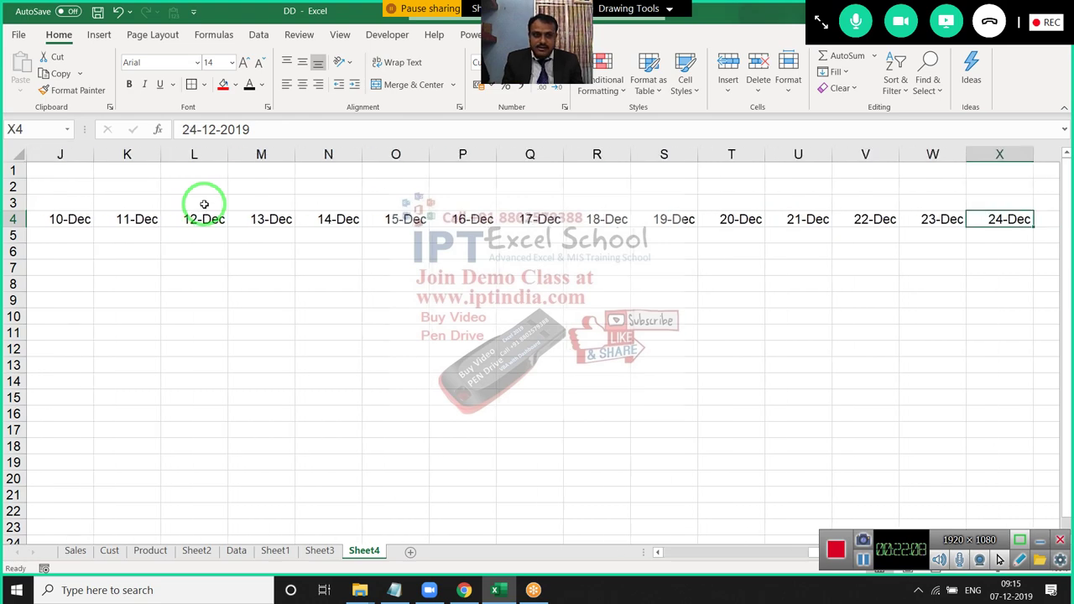
pyautogui.press('Up')
pyautogui.hotkey('ctrl', 'shift', 'Left')
pyautogui.hotkey('ctrl', 'r')
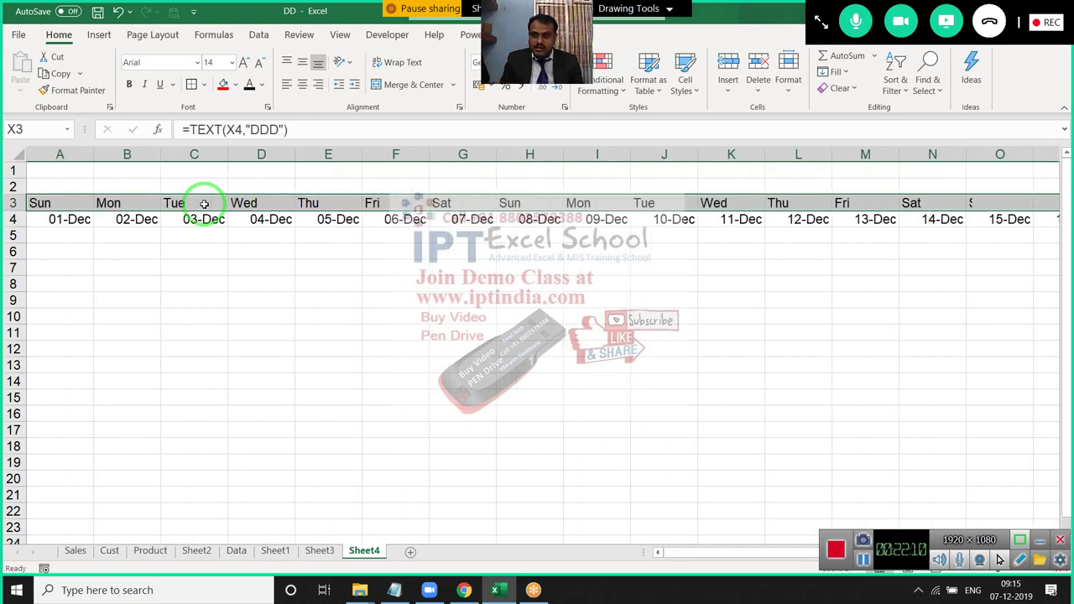
# Cancel the stray entry in A5, annotate the sheet, and bring up Conditional Formatting.
pyautogui.press('Home')
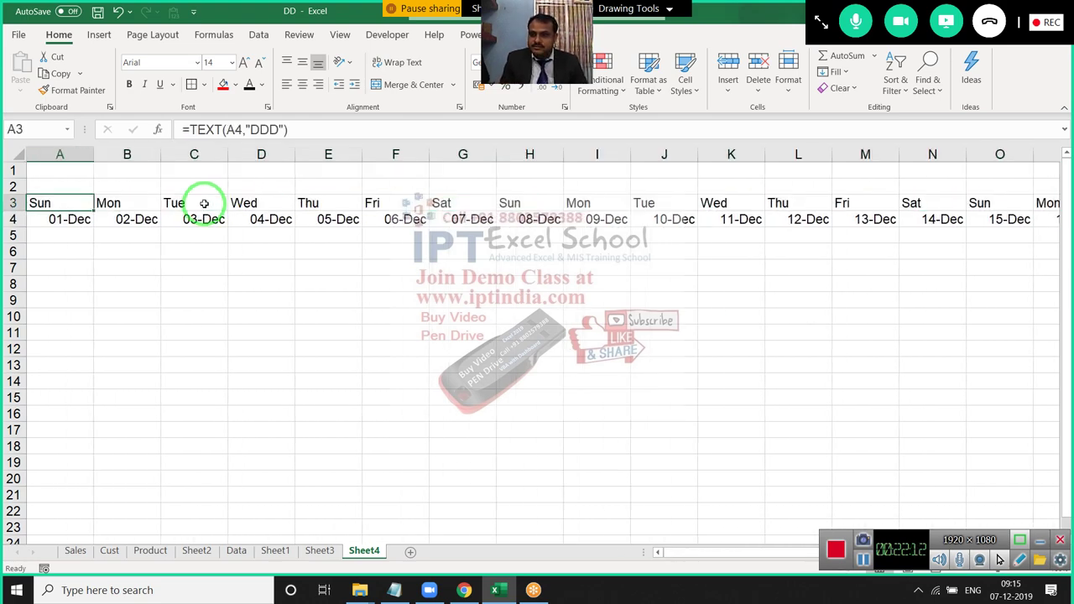
pyautogui.press('Down')
pyautogui.press('Down')
pyautogui.write('=')
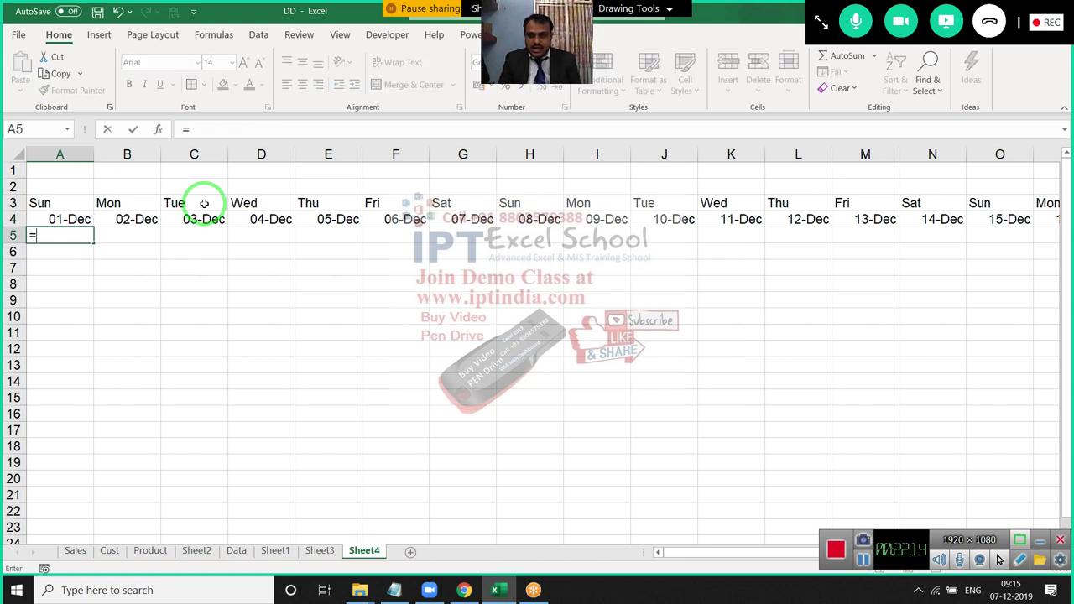
pyautogui.press('Escape')
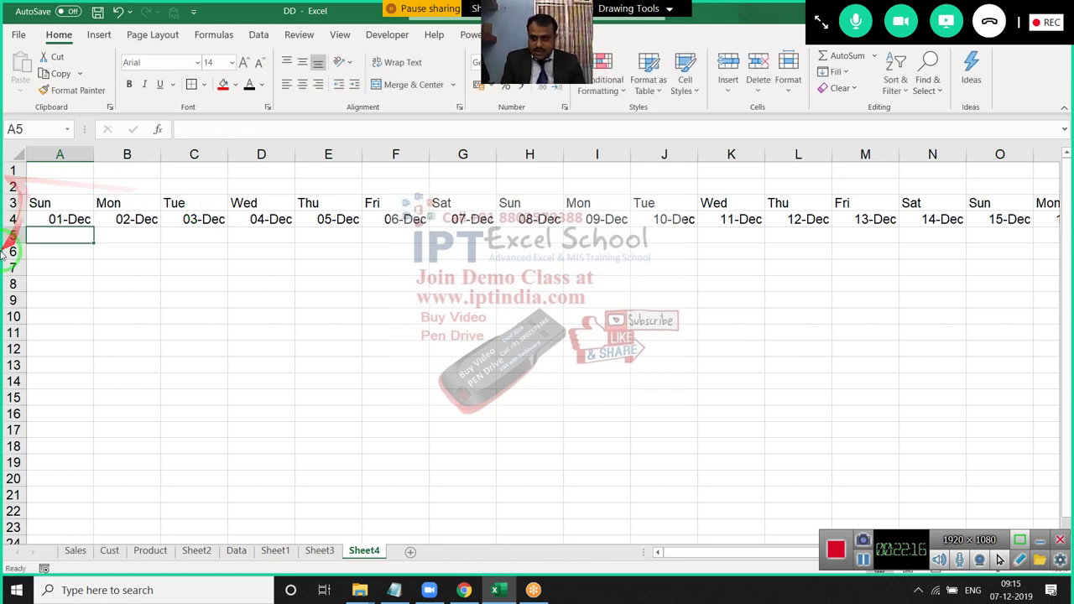
pyautogui.moveTo(7, 240); pyautogui.dragTo(608, 80)
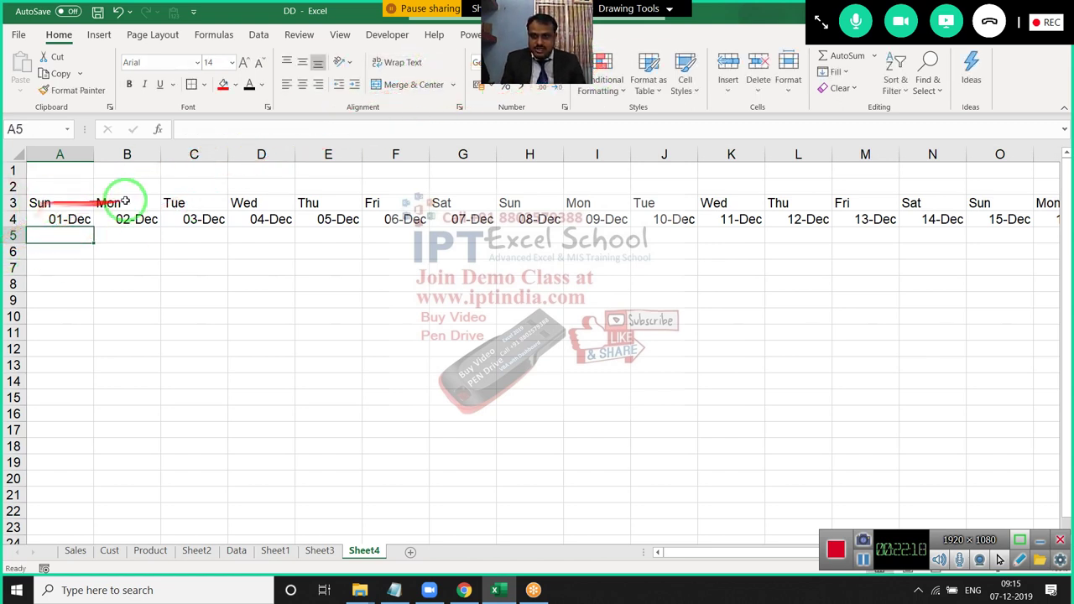
pyautogui.click(609, 79)
pyautogui.moveTo(631, 256)
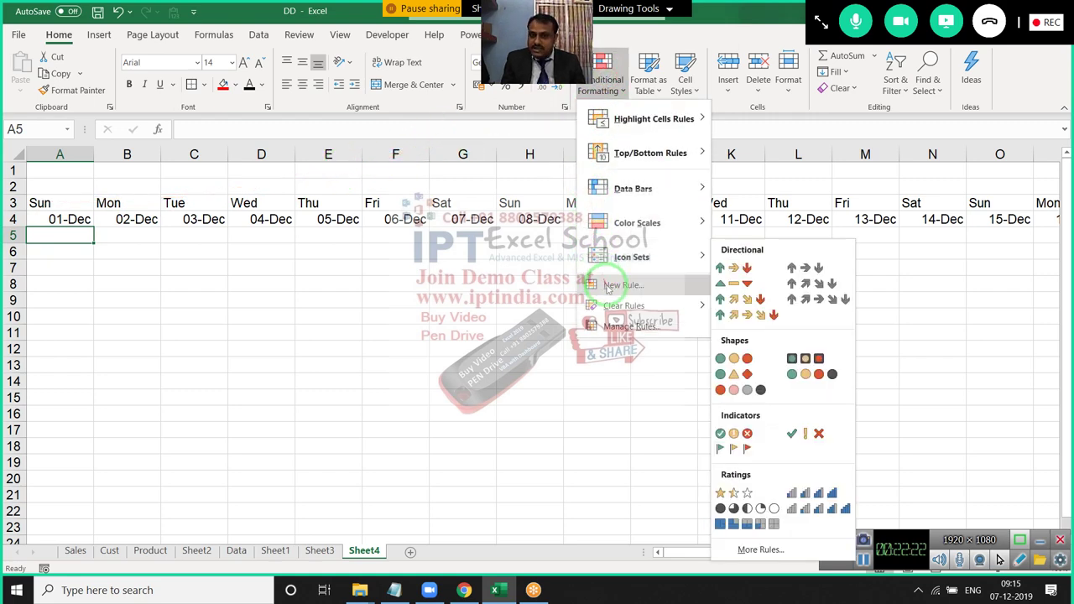
# Choose a formula-based rule and enter the draft formula =or($A3="Sun",$A3,"Sat") by clicking A3.
pyautogui.click(605, 284)
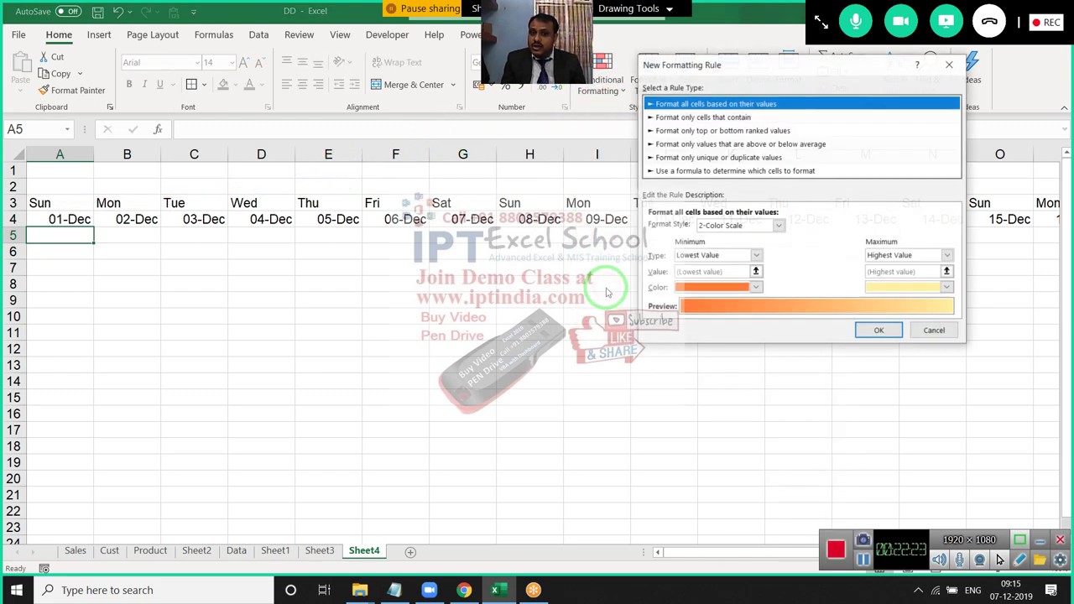
pyautogui.click(682, 171)
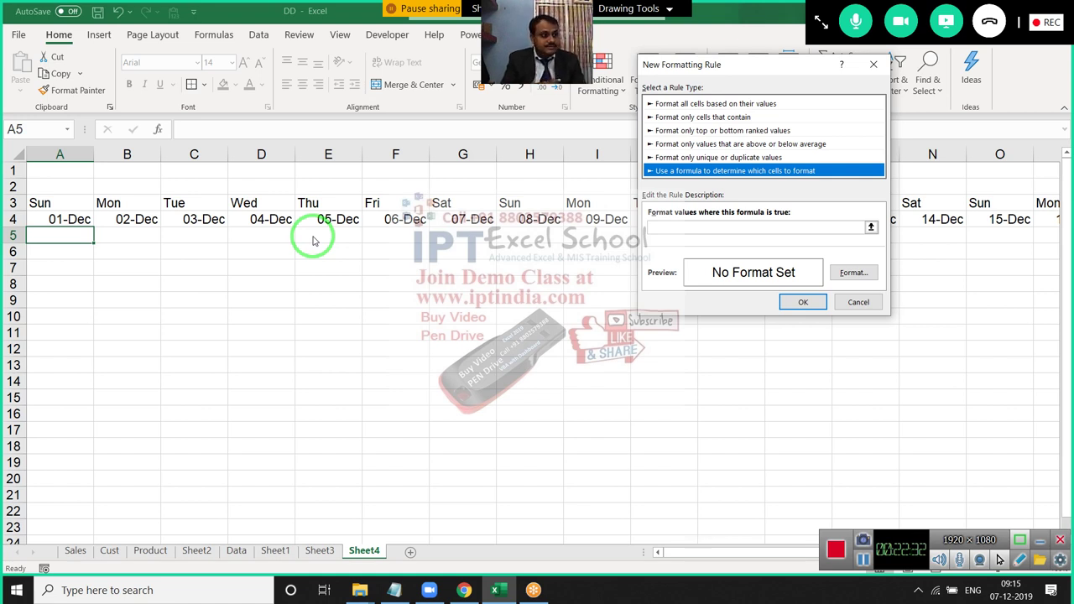
pyautogui.click(667, 226)
pyautogui.write('=or(')
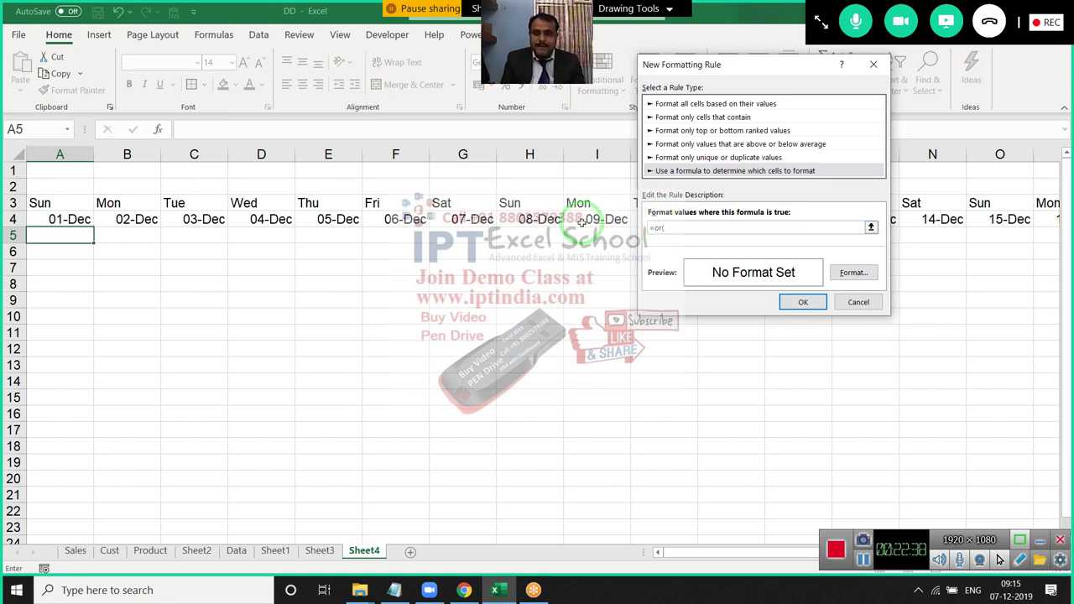
pyautogui.click(75, 204)
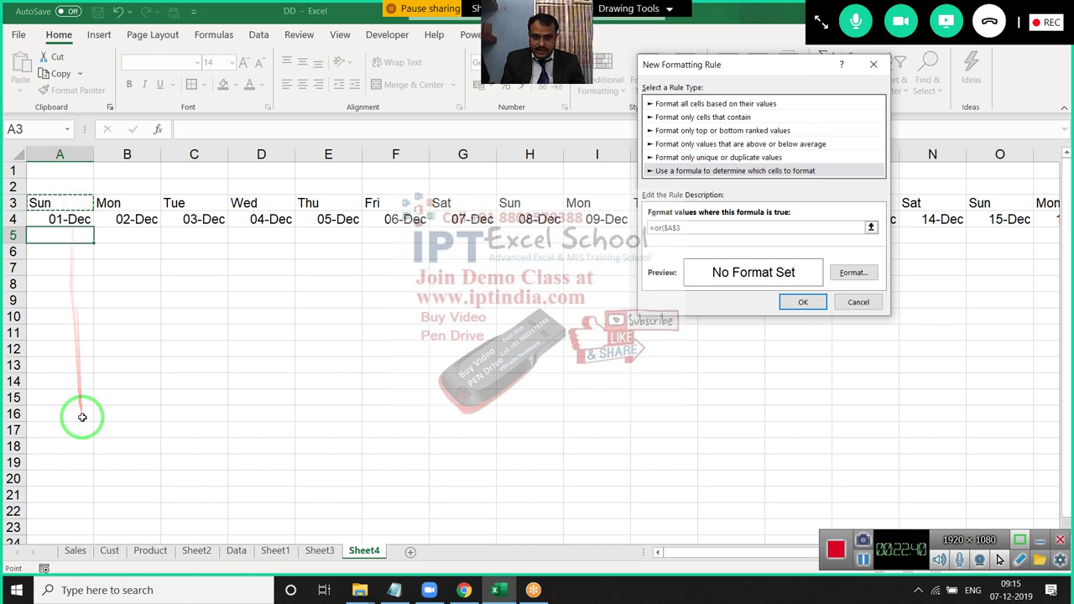
pyautogui.write('=')
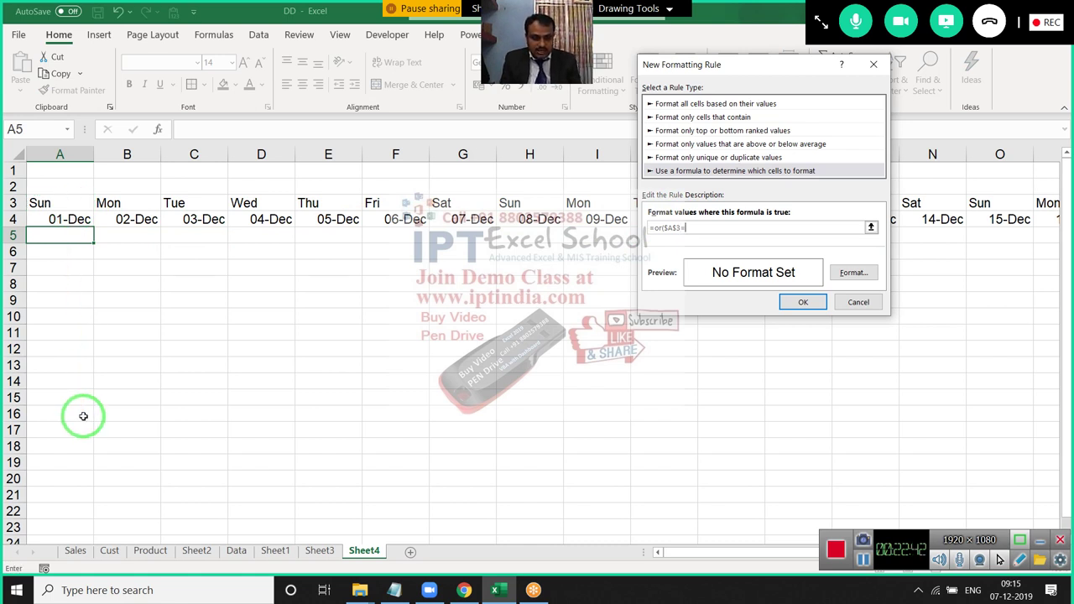
pyautogui.write('"Sun",')
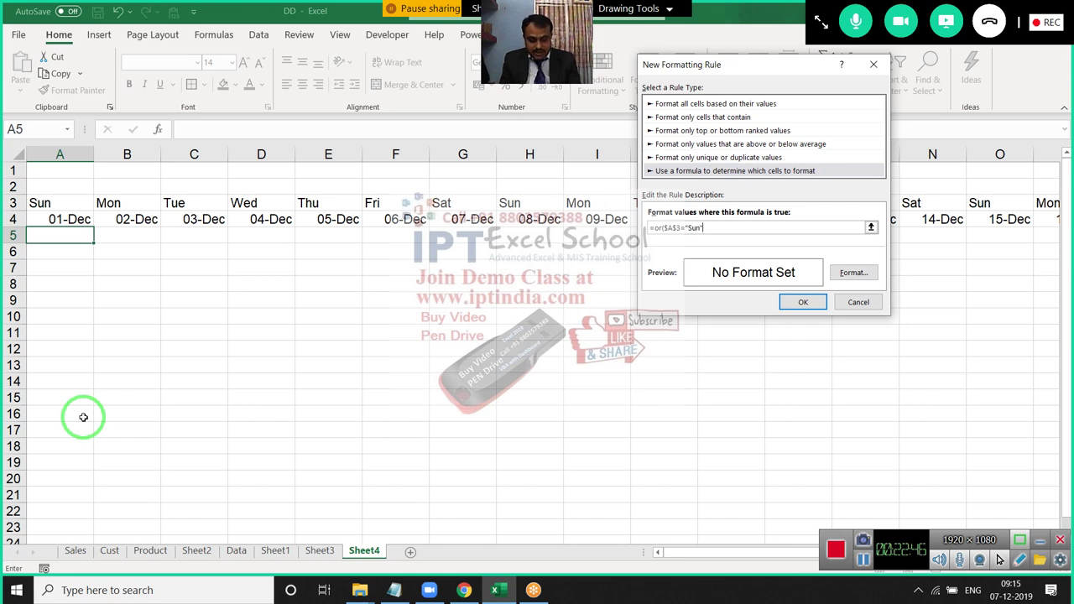
pyautogui.click(46, 204)
pyautogui.write('="Sat')
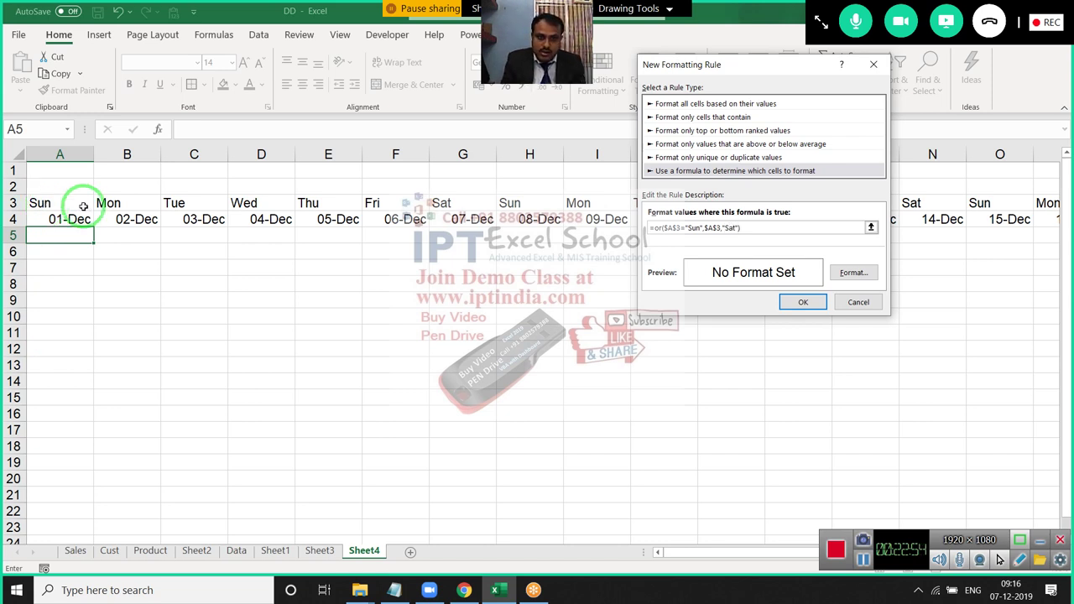
# Adjust the locking on the A3 references in the rule formula.
pyautogui.click(671, 227)
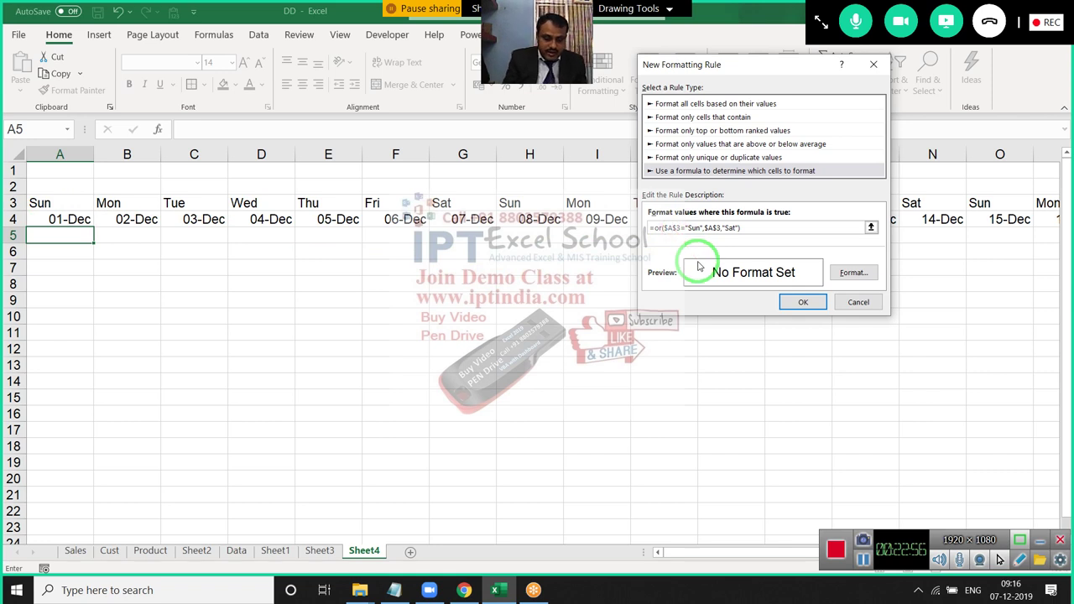
pyautogui.press('BackSpace')
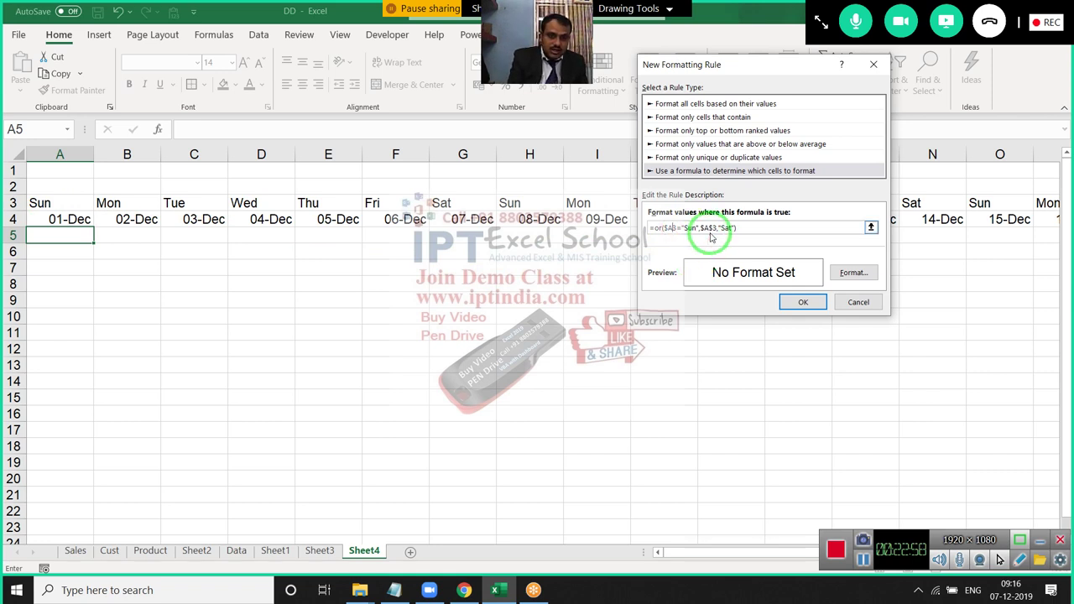
pyautogui.click(710, 228)
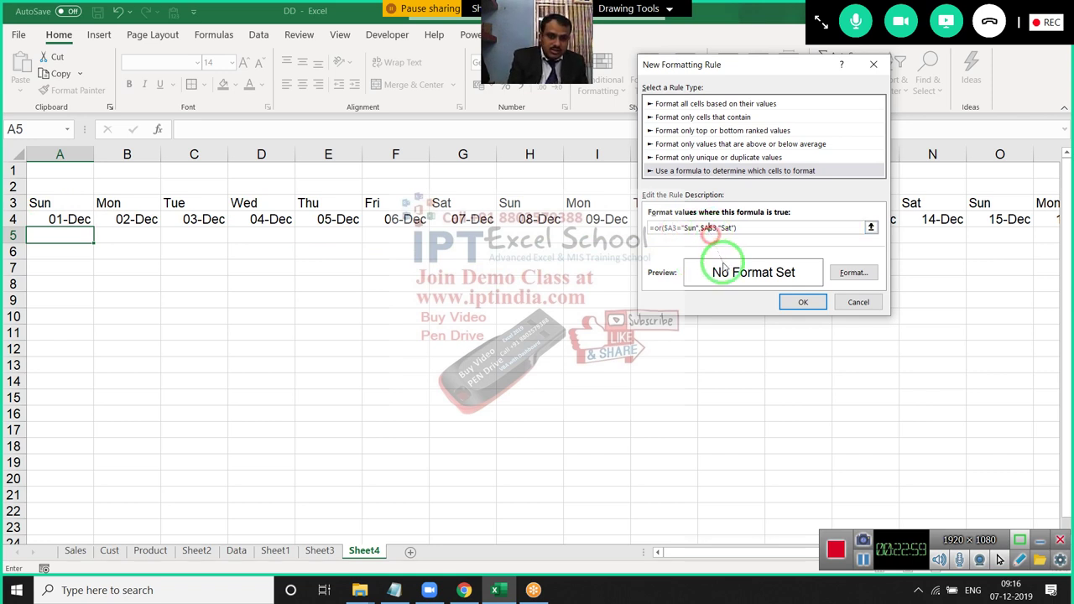
# Pick a light-blue fill as the rule's format.
pyautogui.click(846, 271)
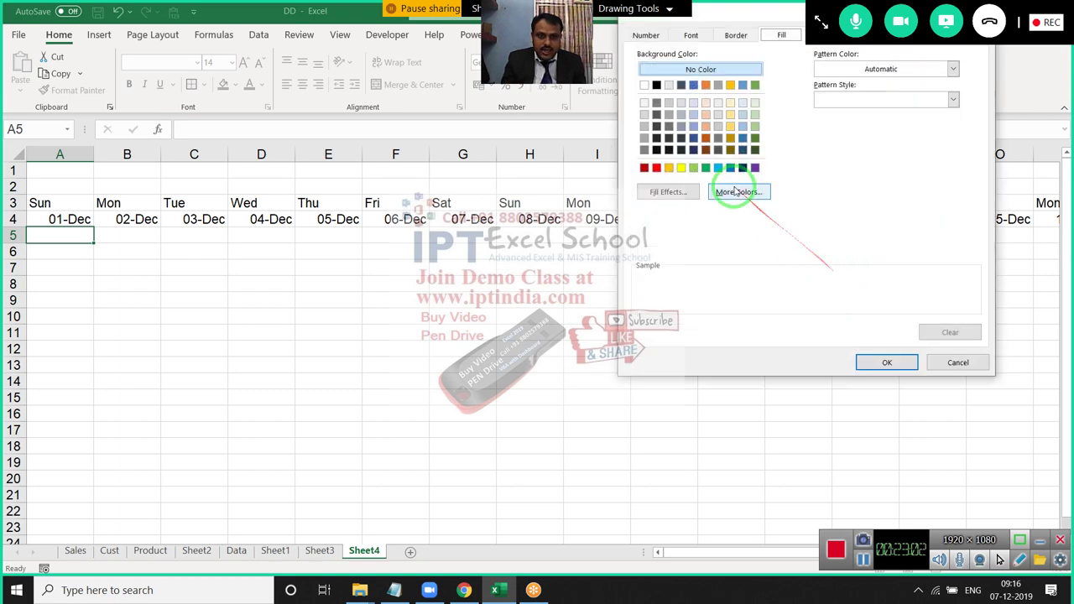
pyautogui.click(718, 167)
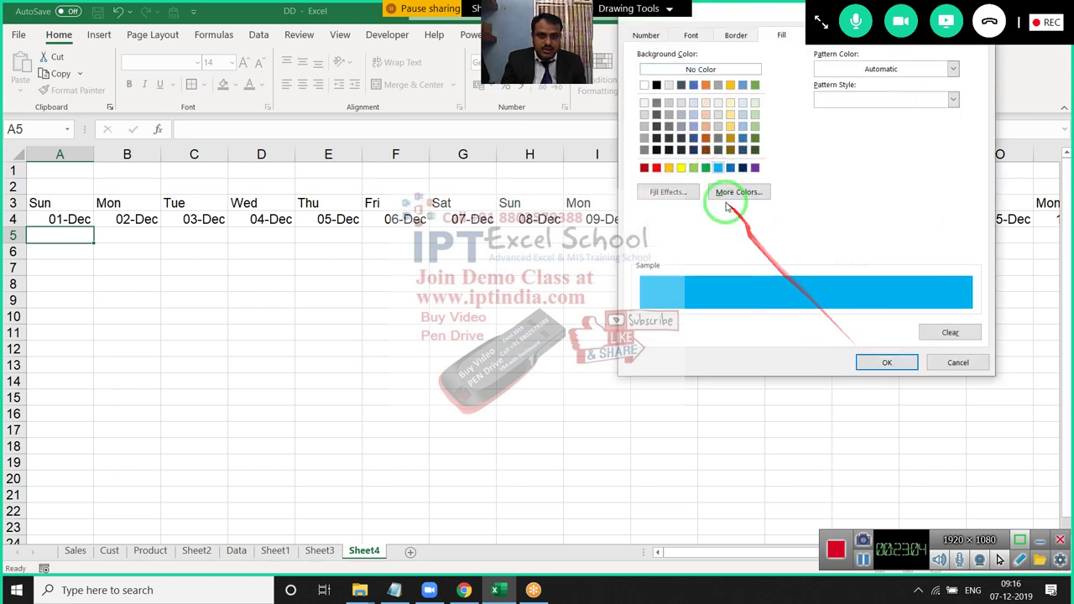
pyautogui.click(881, 362)
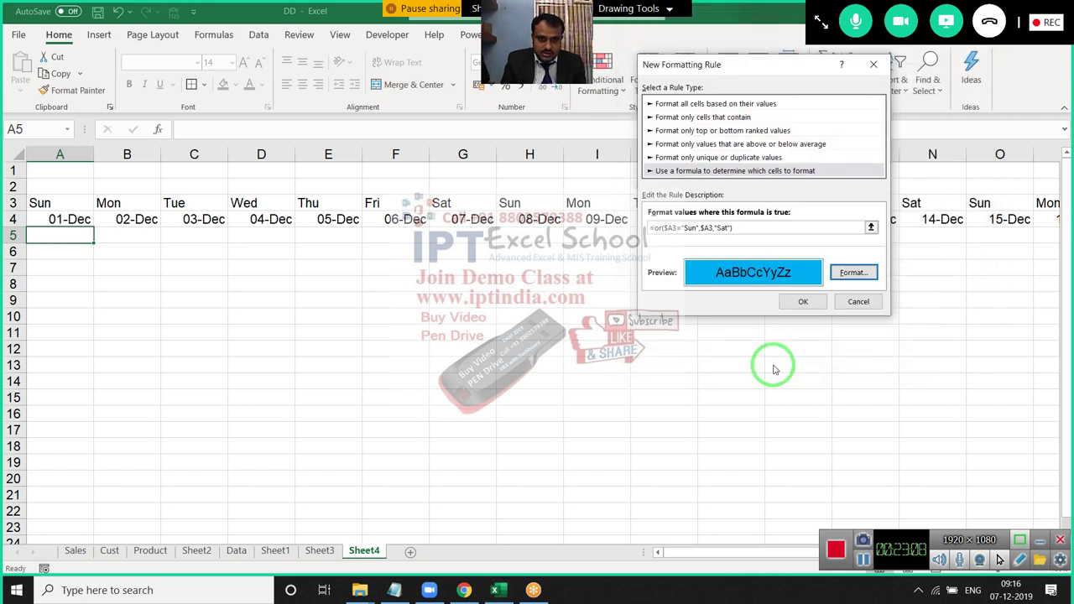
# Change both references to A$3, giving =or(A$3="Sun",A$3,"Sat"), and save the rule.
pyautogui.click(666, 228)
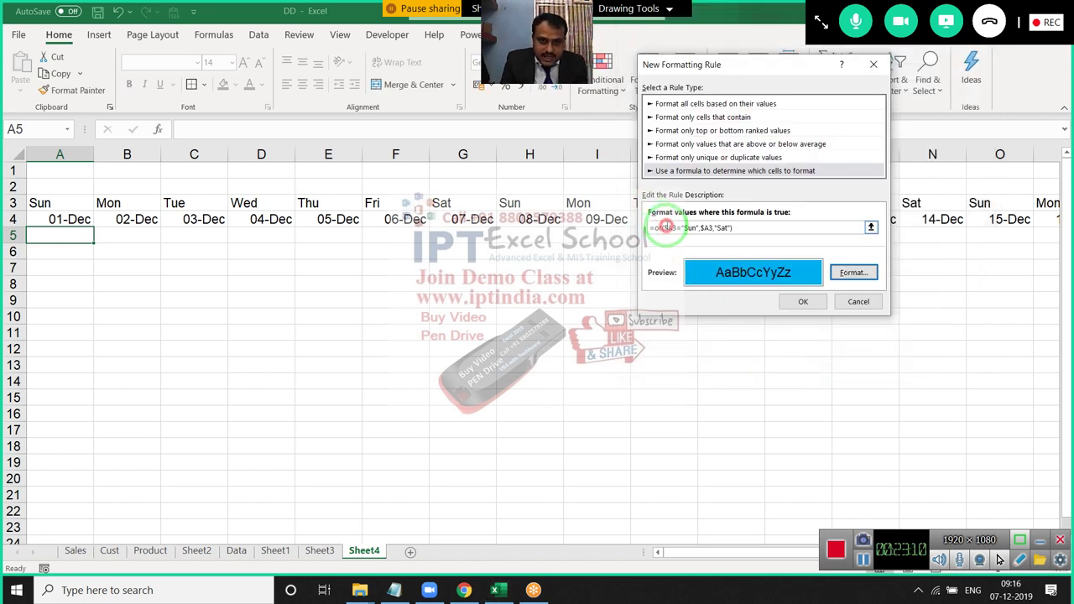
pyautogui.press('BackSpace')
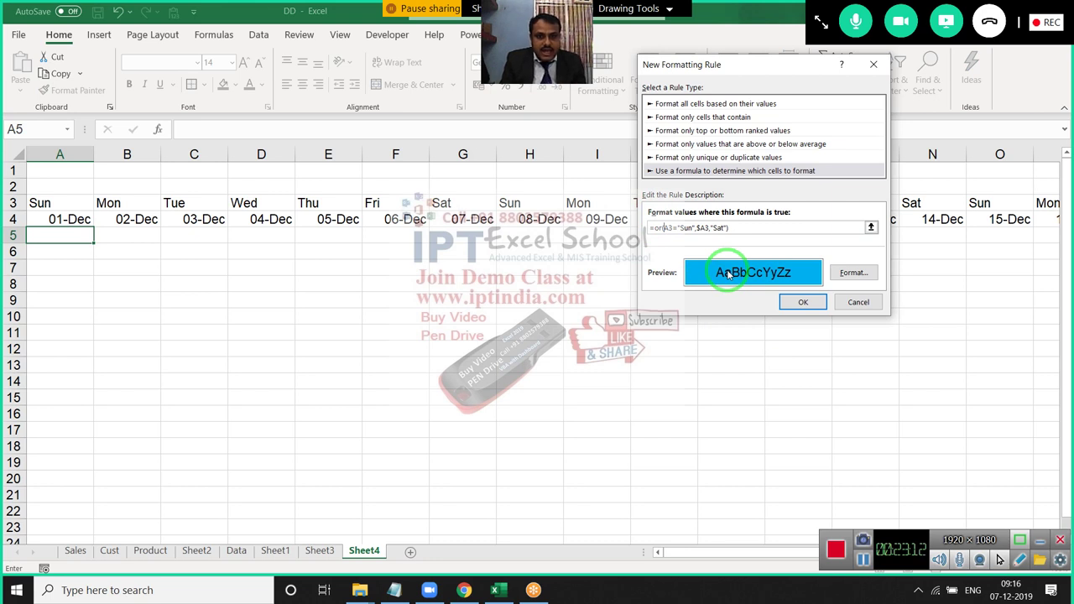
pyautogui.click(669, 228)
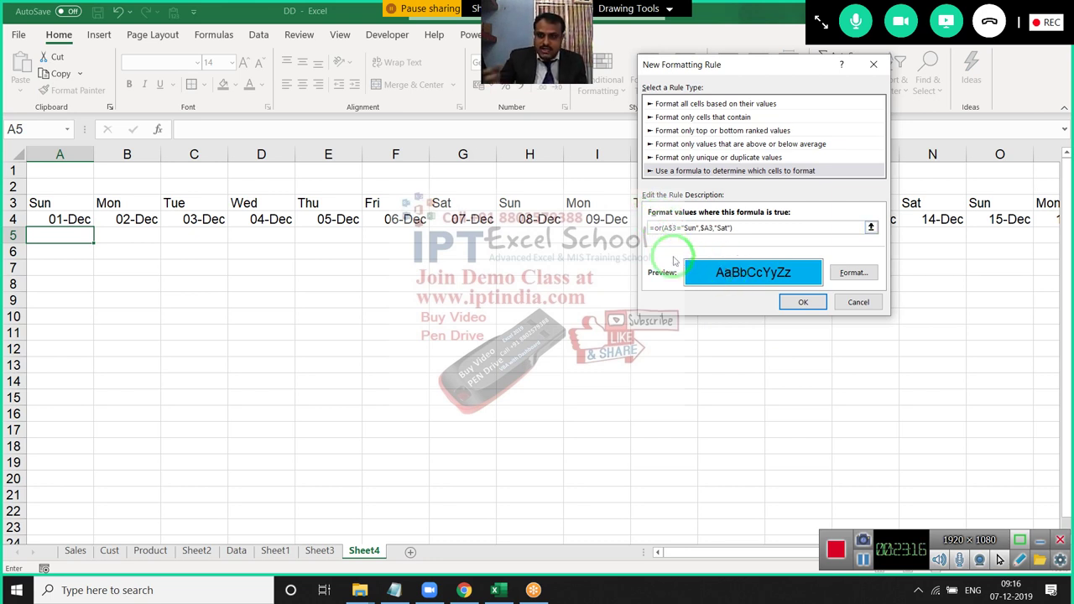
pyautogui.click(704, 228)
pyautogui.write('$')
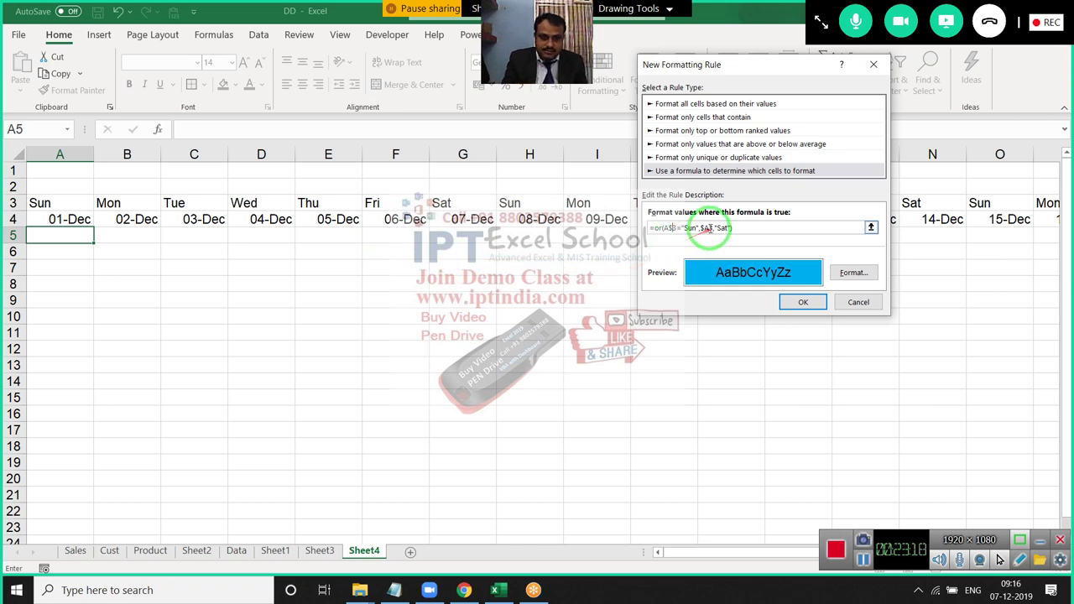
pyautogui.press('BackSpace')
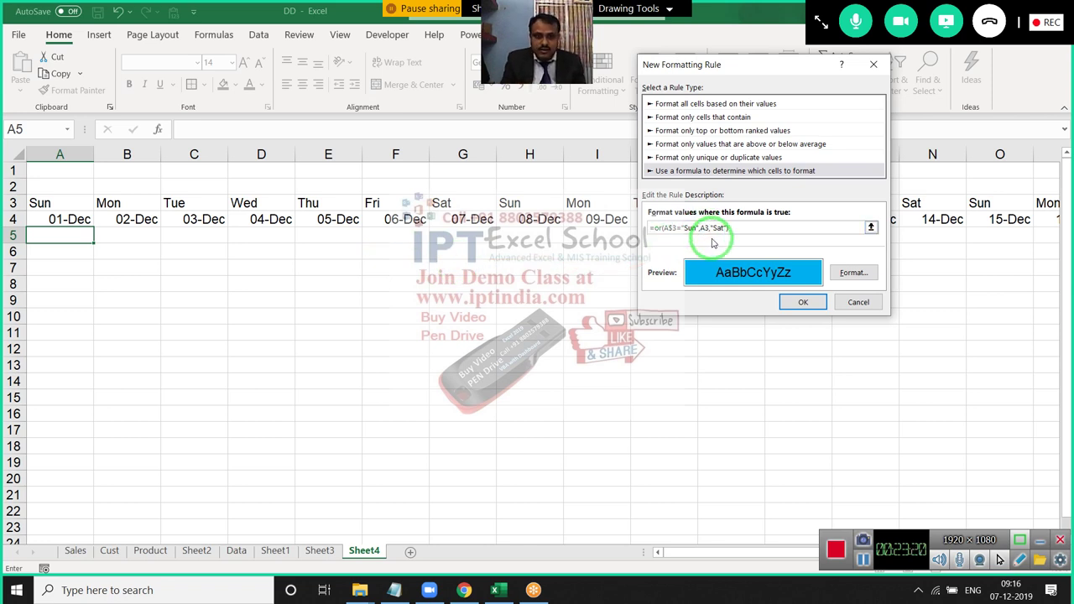
pyautogui.click(705, 230)
pyautogui.write('$')
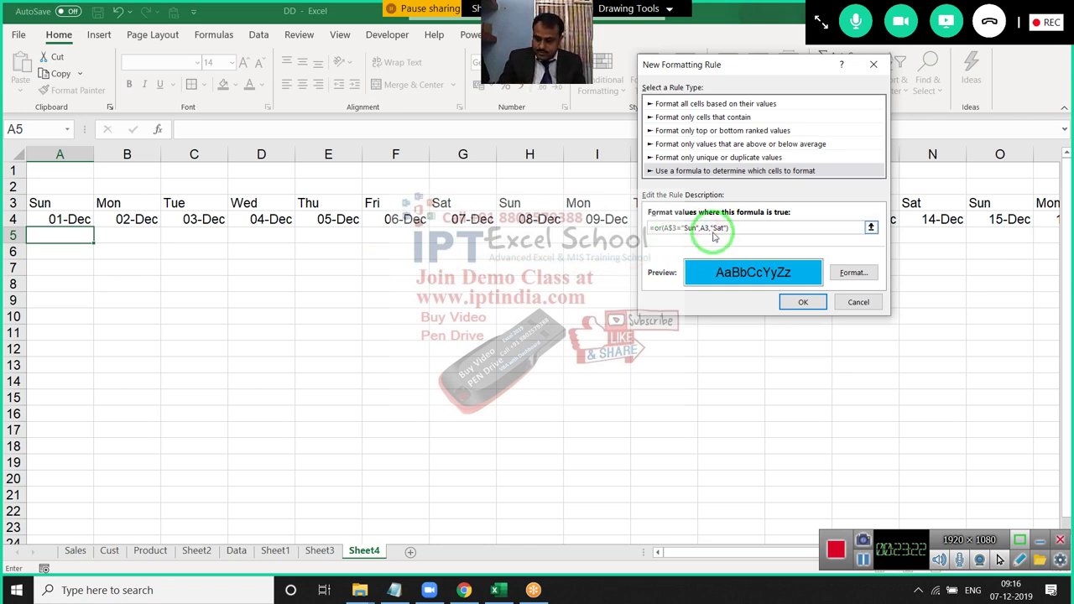
pyautogui.write('3')
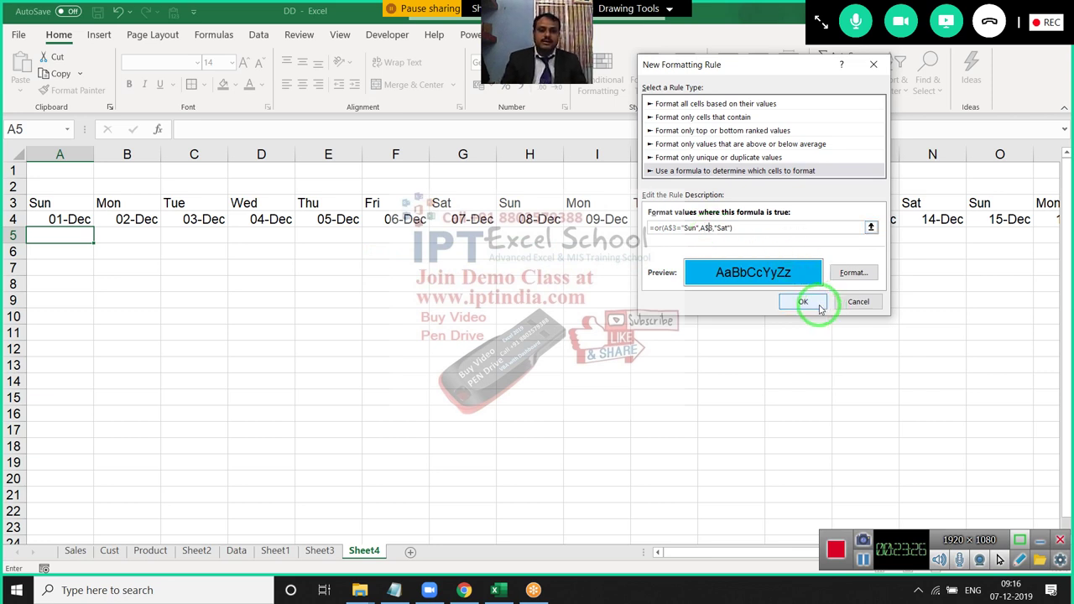
pyautogui.click(820, 307)
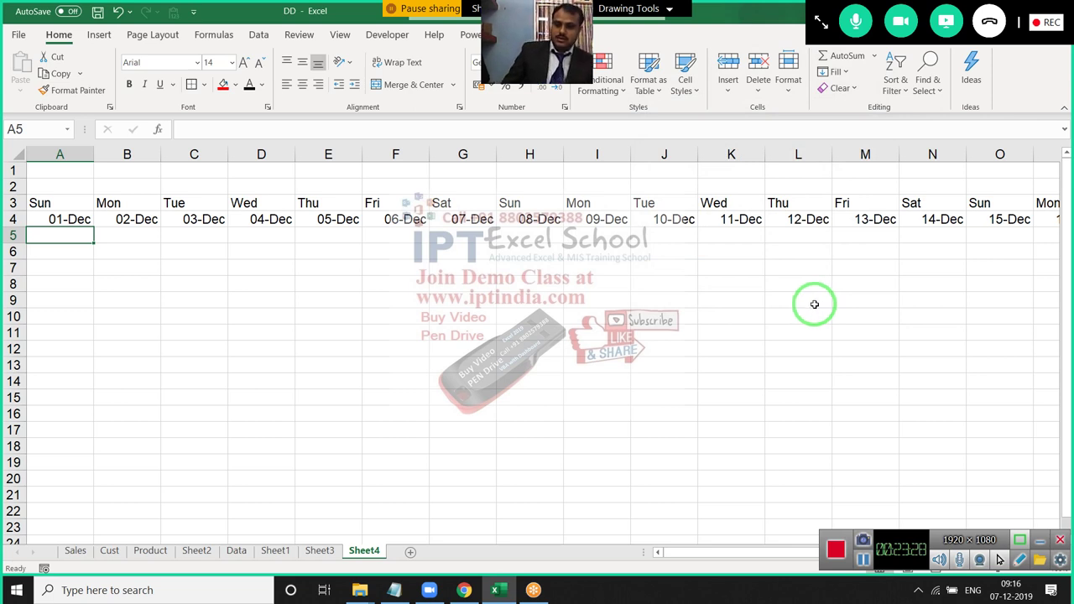
# In Manage Rules, correct the weekend rule to =OR(A$3="Sun",A$3="Sat") and apply it.
pyautogui.click(71, 90)
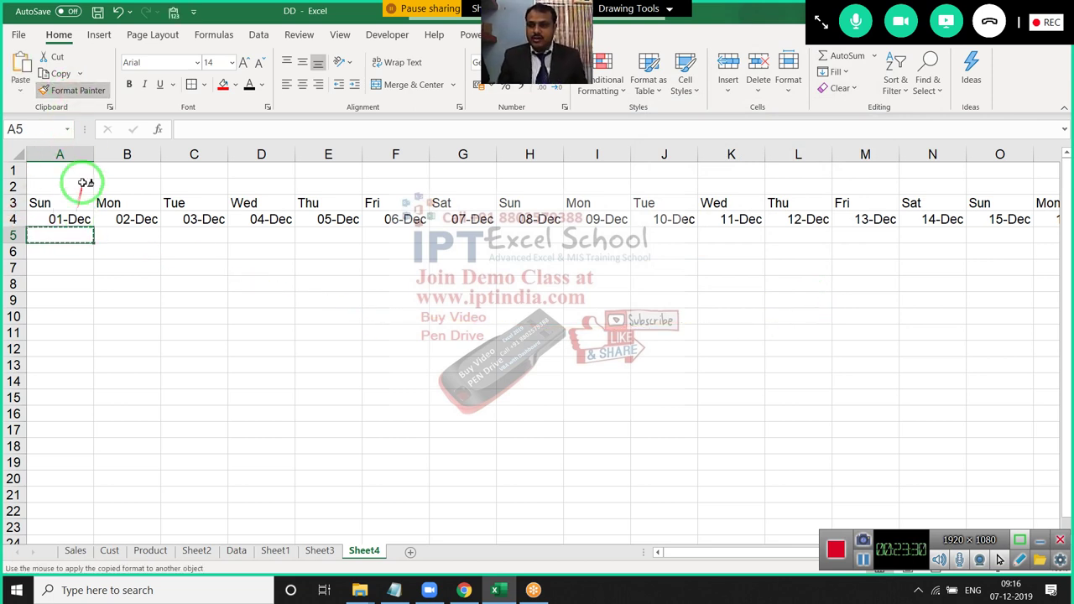
pyautogui.press('Escape')
pyautogui.click(600, 84)
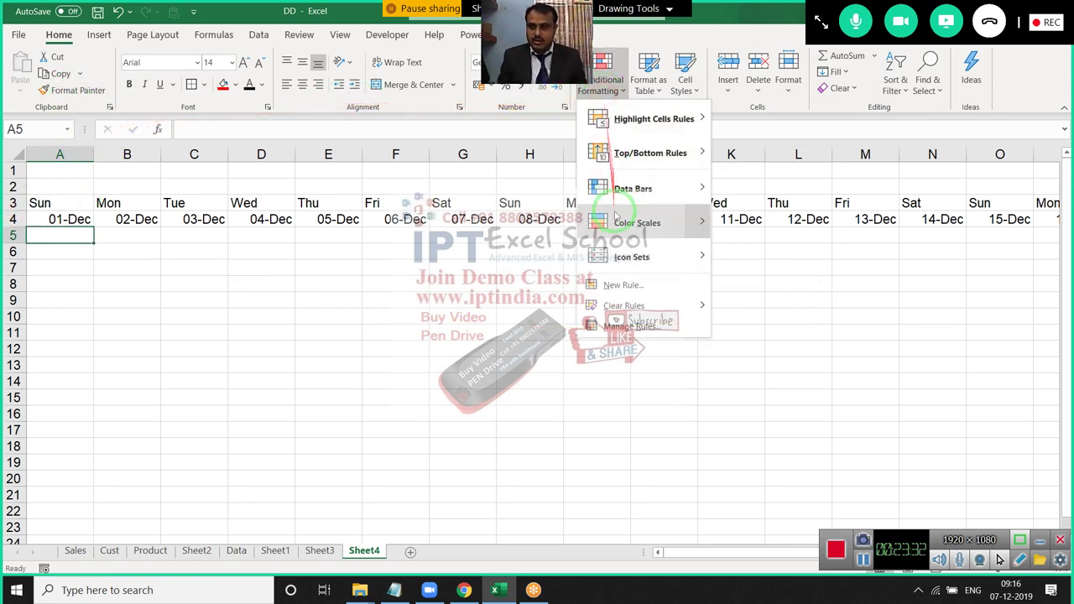
pyautogui.click(621, 327)
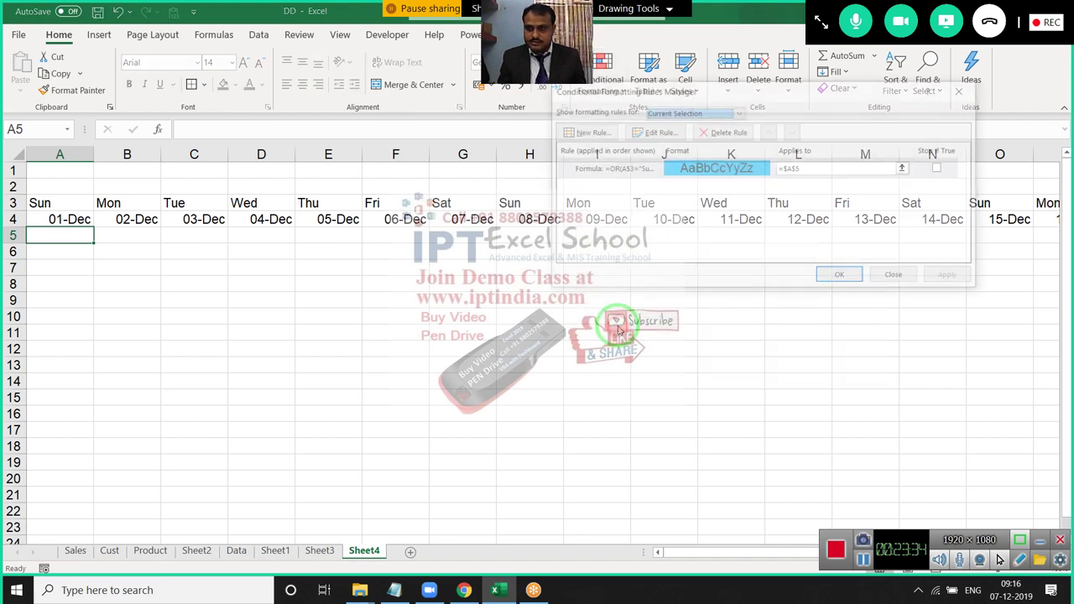
pyautogui.doubleClick(629, 168)
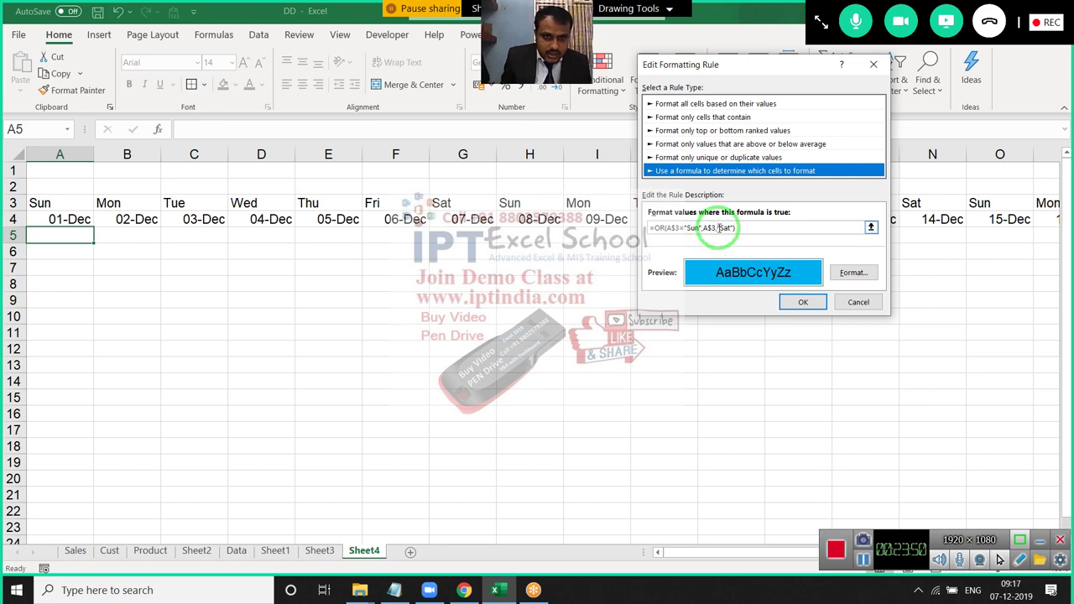
pyautogui.click(718, 227)
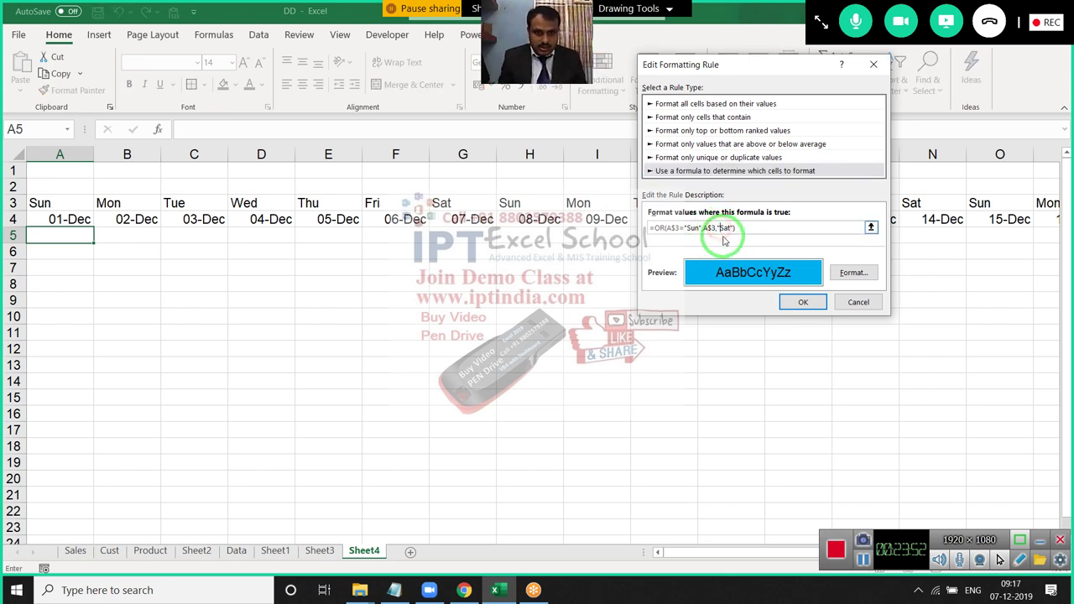
pyautogui.press('BackSpace')
pyautogui.write('=')
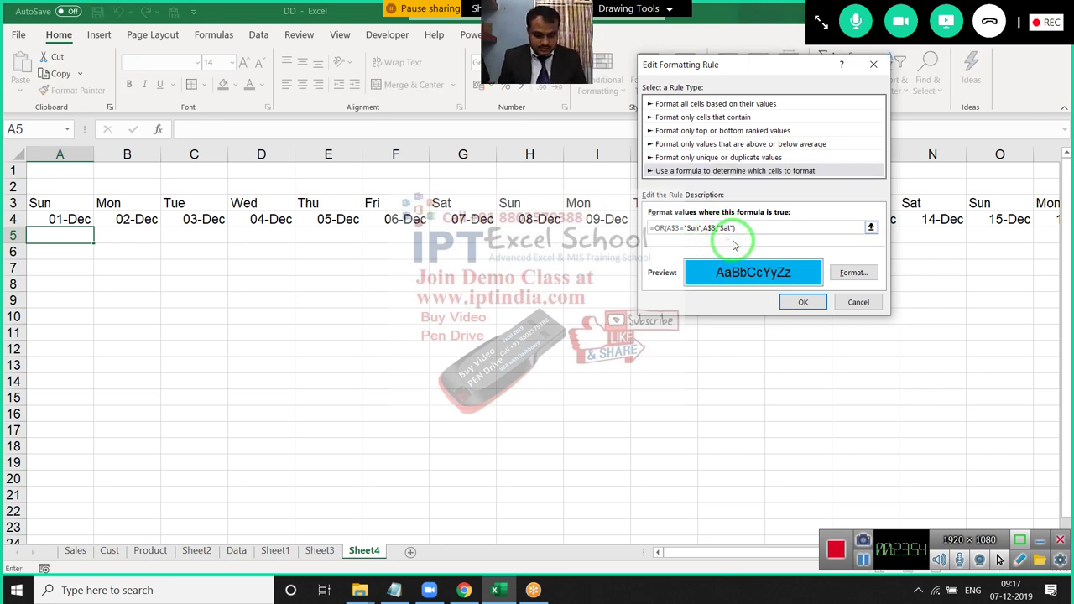
pyautogui.write('"')
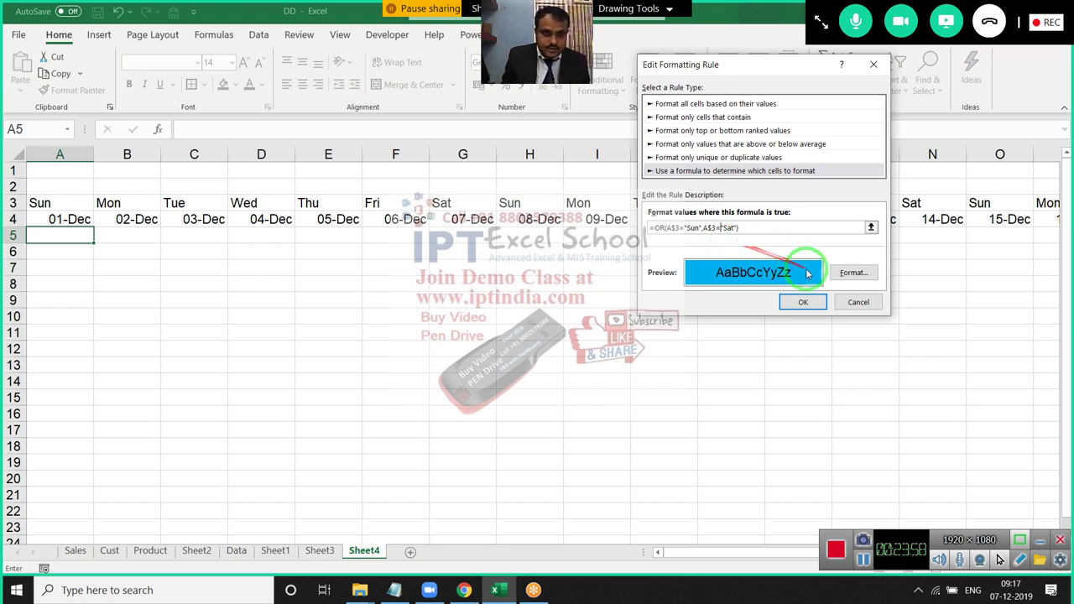
pyautogui.click(802, 302)
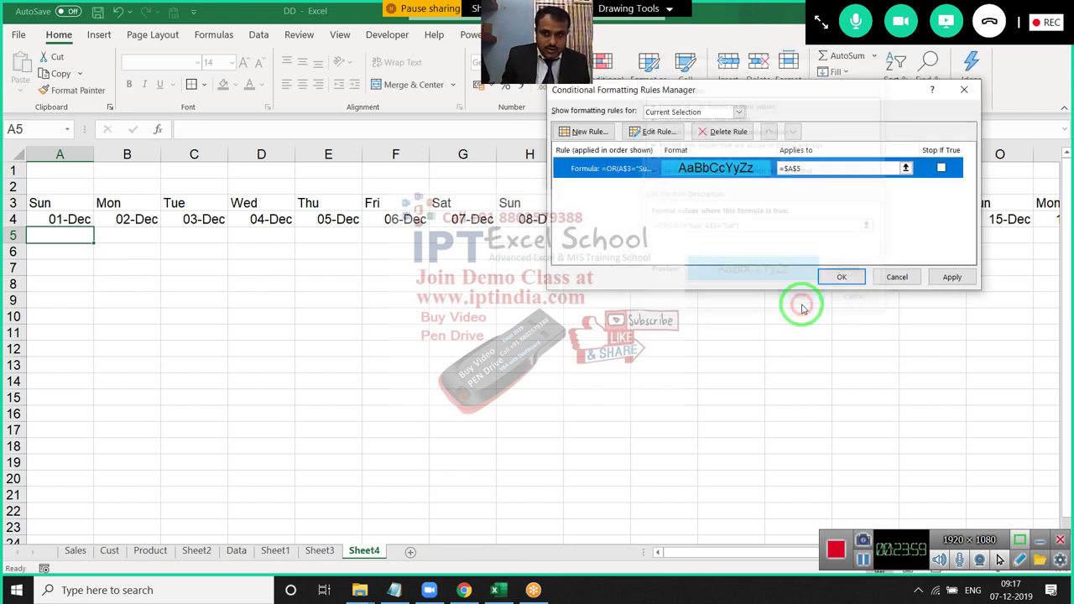
pyautogui.click(951, 277)
# Paint A5's weekend formatting across calendar rows 5–17 so Sat/Sun columns fill blue.
pyautogui.click(841, 277)
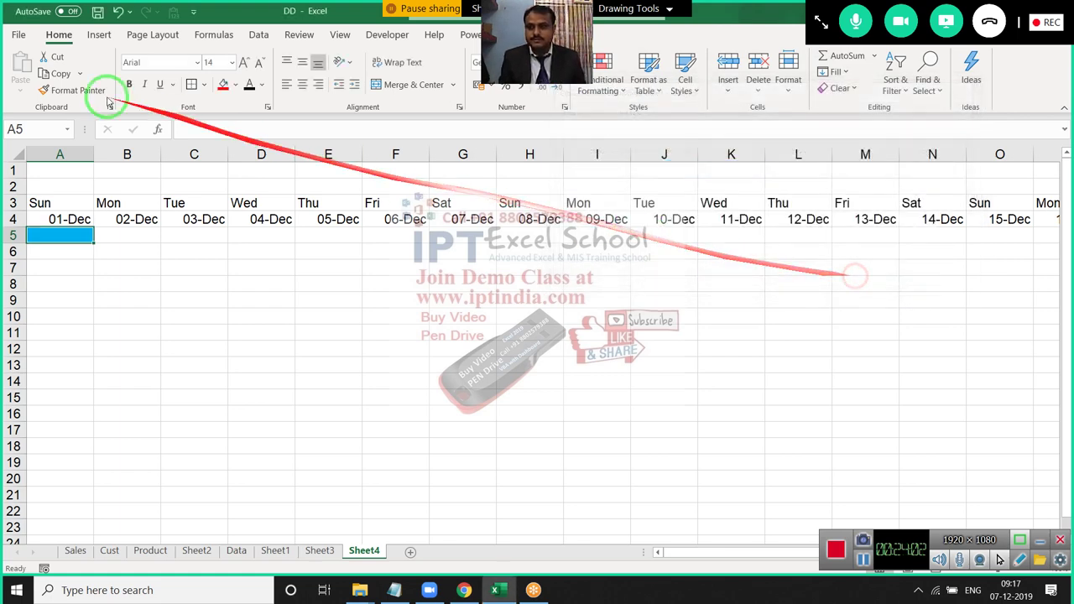
pyautogui.click(60, 89)
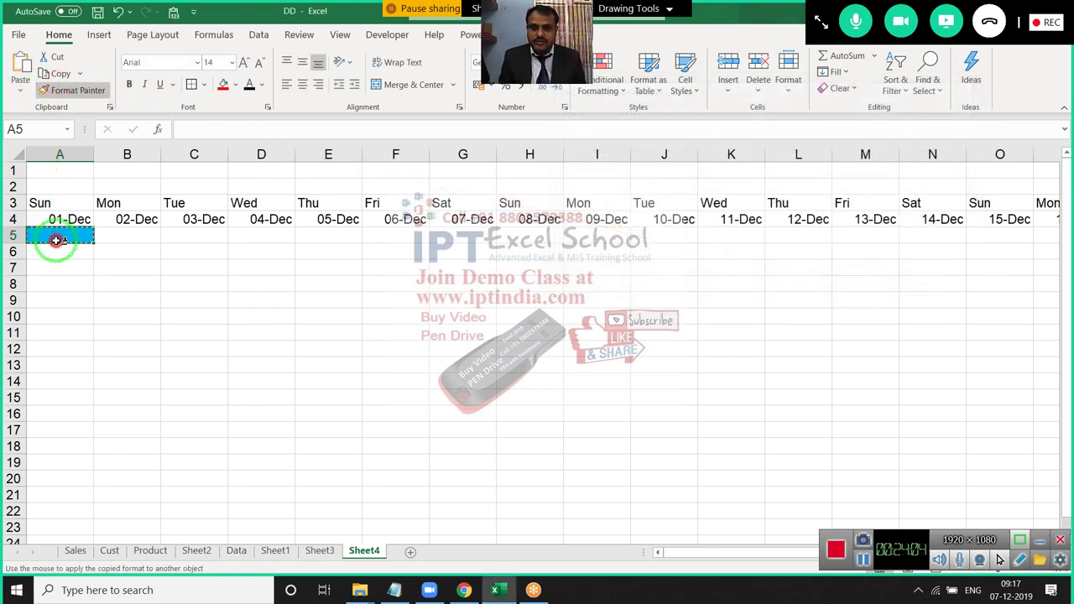
pyautogui.moveTo(58, 237)
pyautogui.mouseDown()
pyautogui.moveTo(1069, 428)
pyautogui.moveTo(983, 445)
pyautogui.mouseUp()
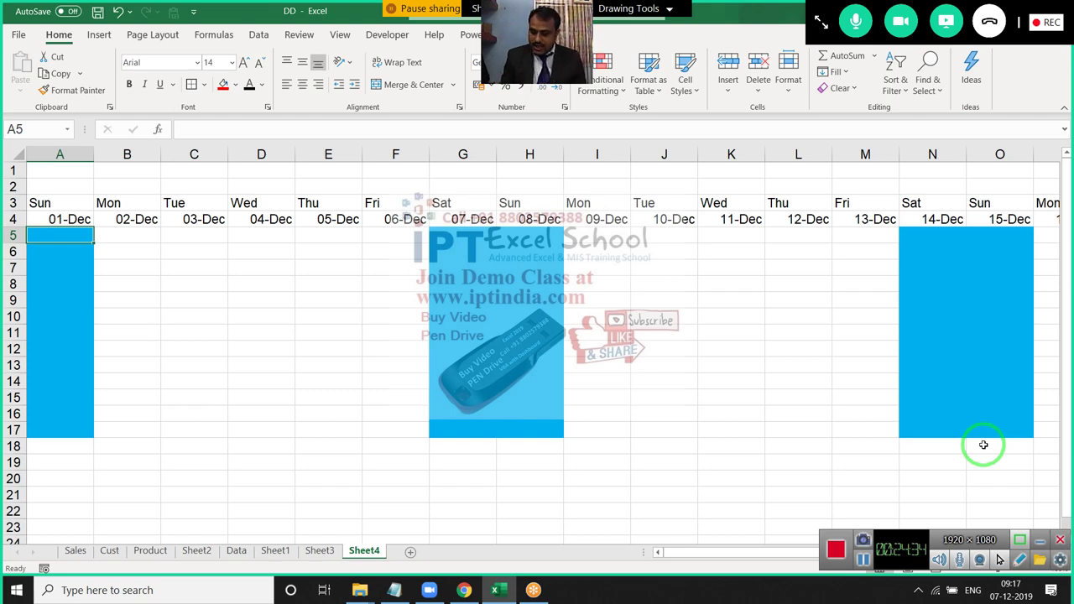
# Show the Windows desktop and refresh it.
pyautogui.press('super+d')
pyautogui.rightClick(687, 227)
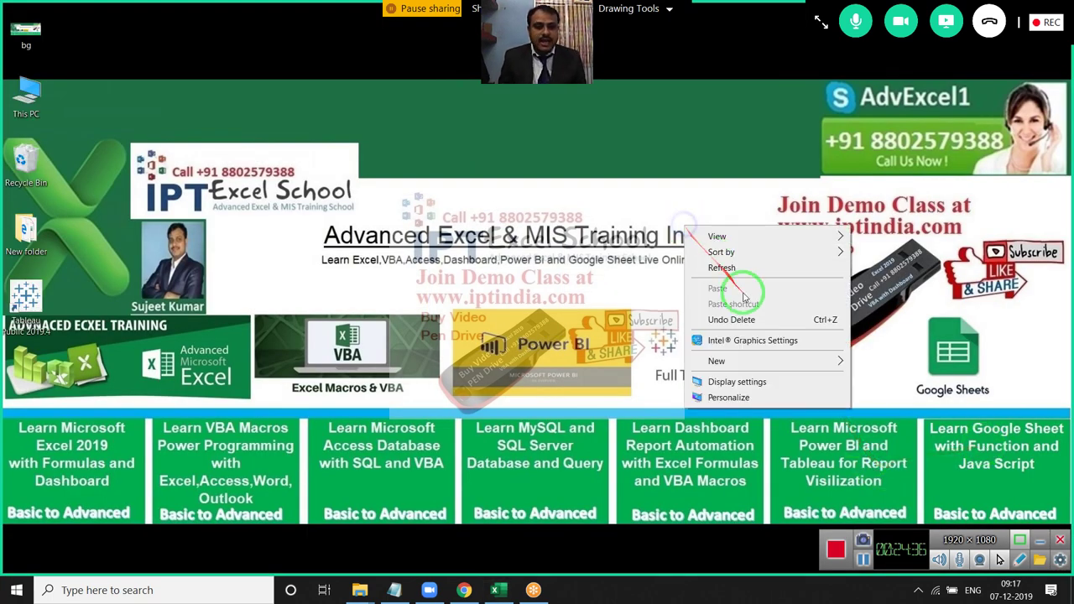
pyautogui.click(724, 268)
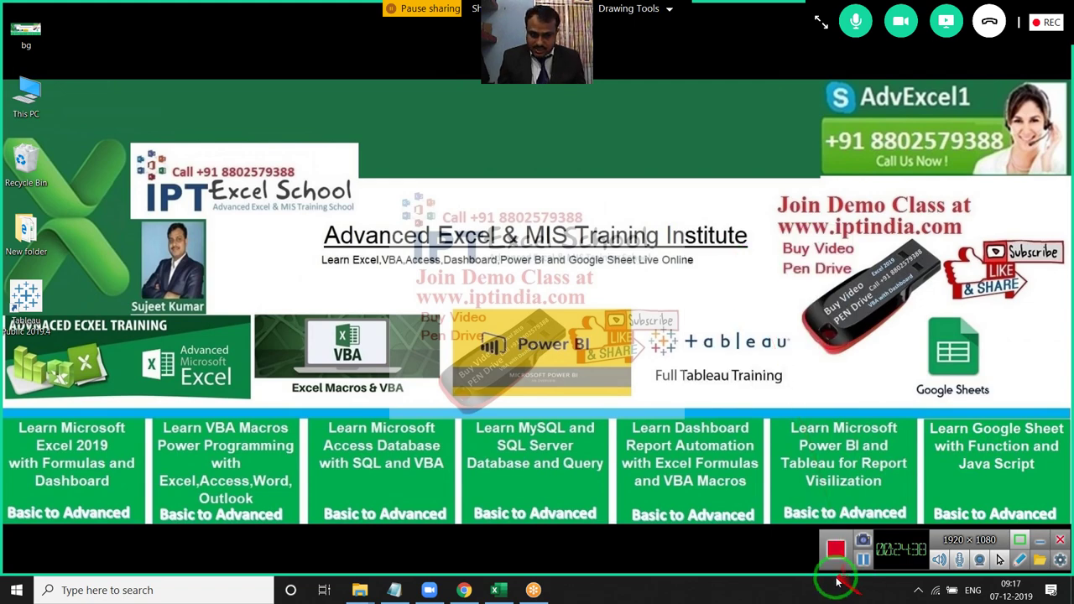